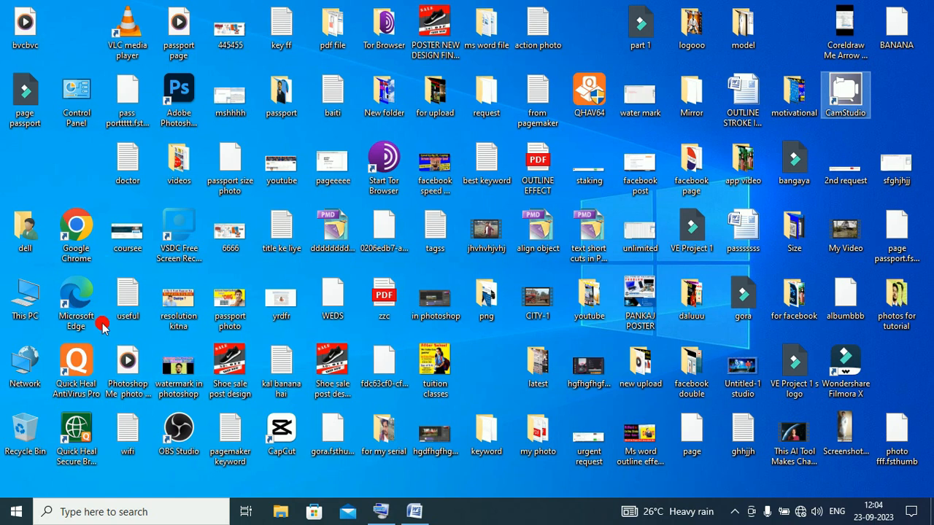
- Launch Adobe PageMaker 7.0 from the Adobe folder in the Start menu
click(16, 513)
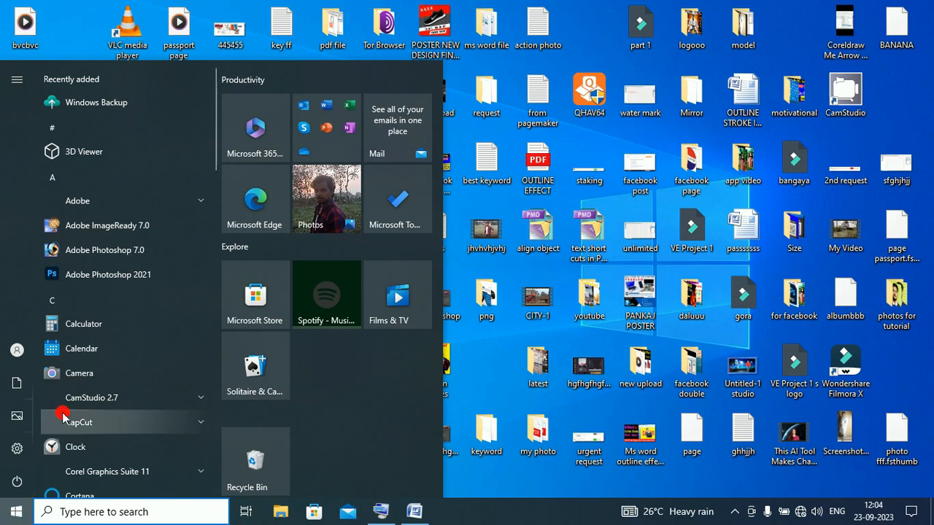
click(145, 207)
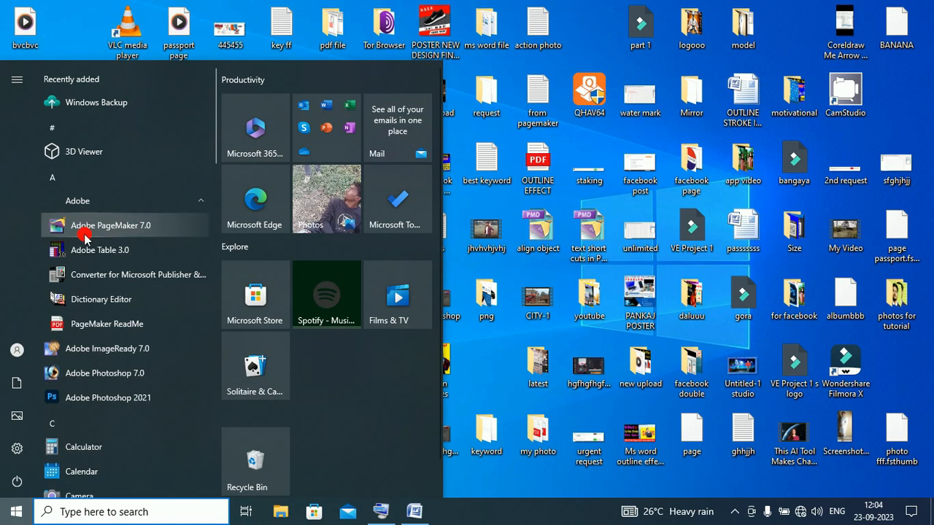
click(142, 230)
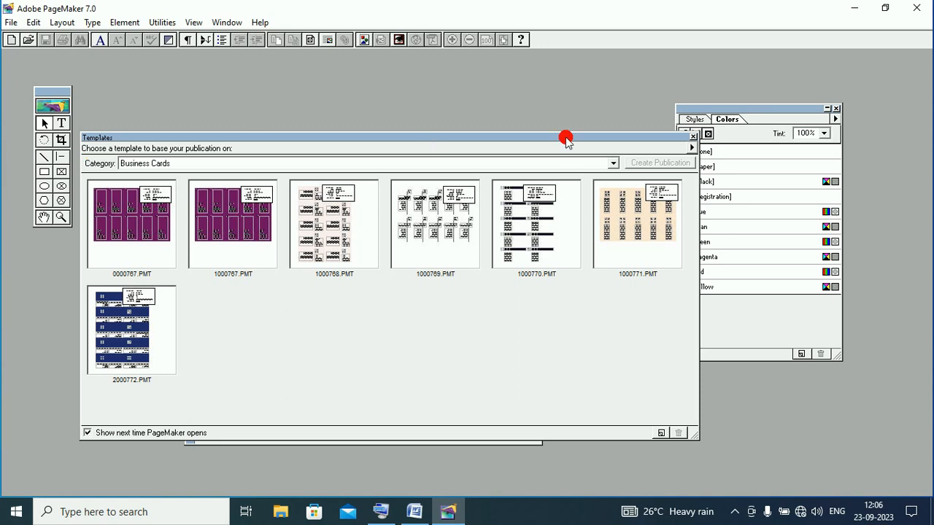
- Close the Templates window and move the toolbox up and to the left
click(691, 139)
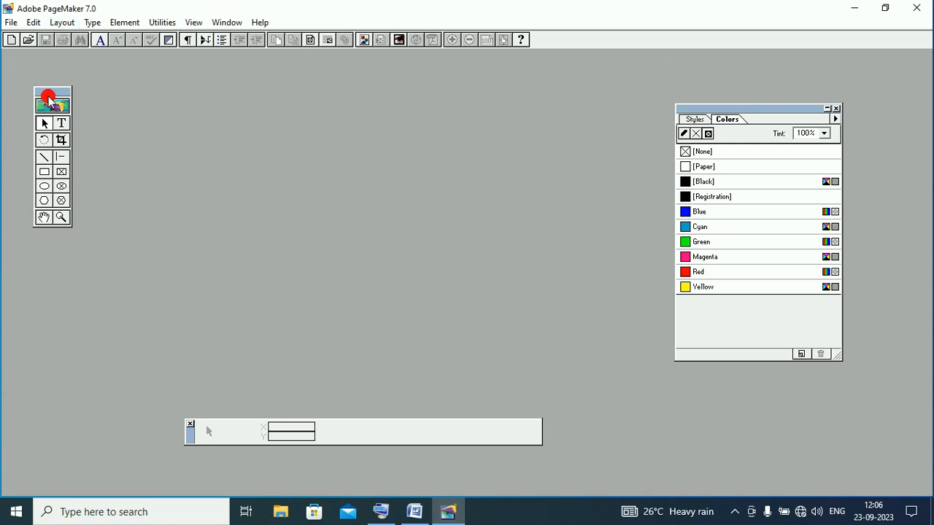
drag(48, 98, 41, 85)
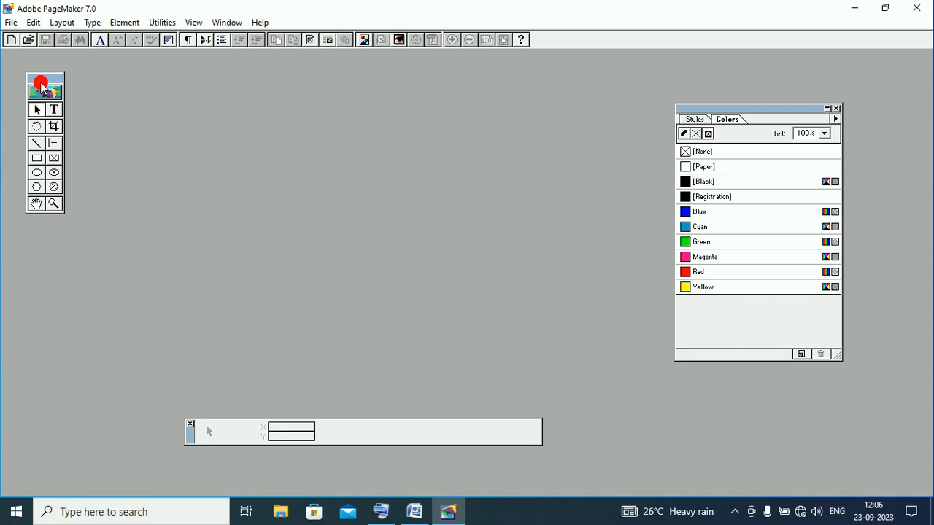
click(23, 39)
click(30, 76)
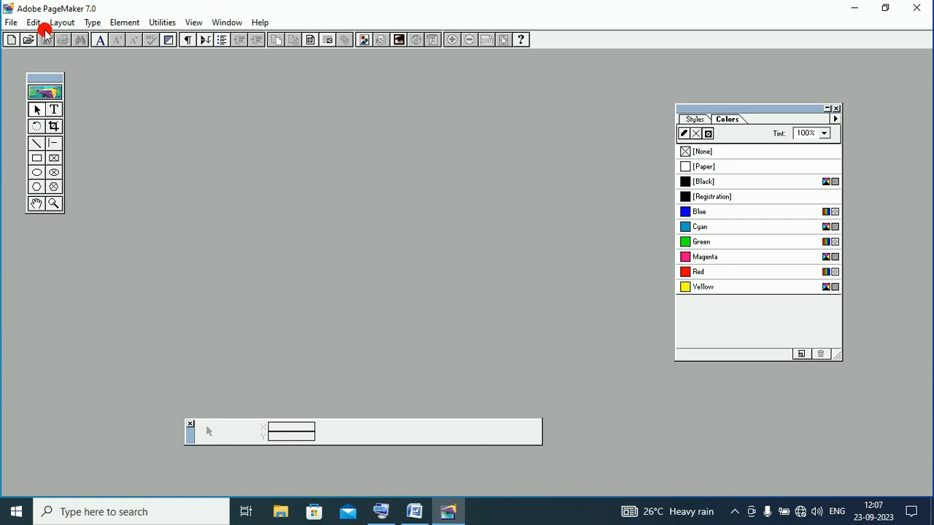
click(13, 23)
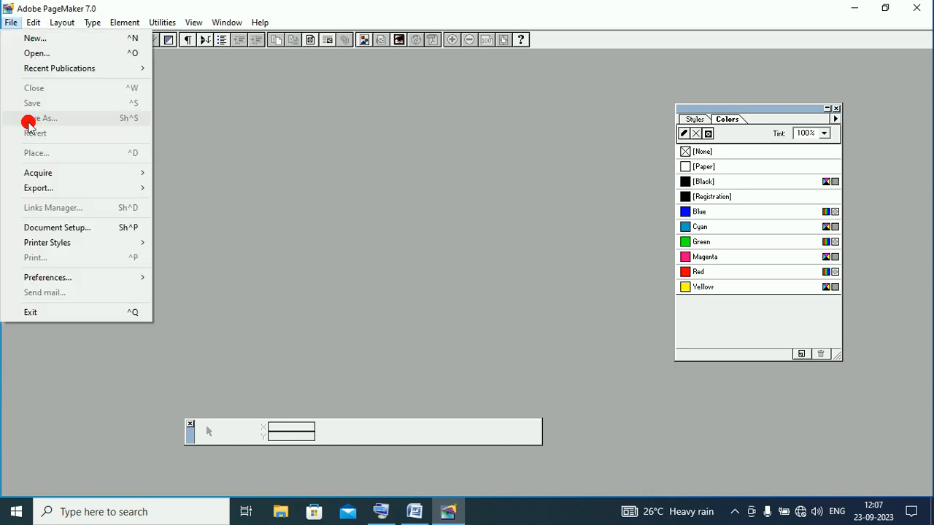
mouse_move(33, 23)
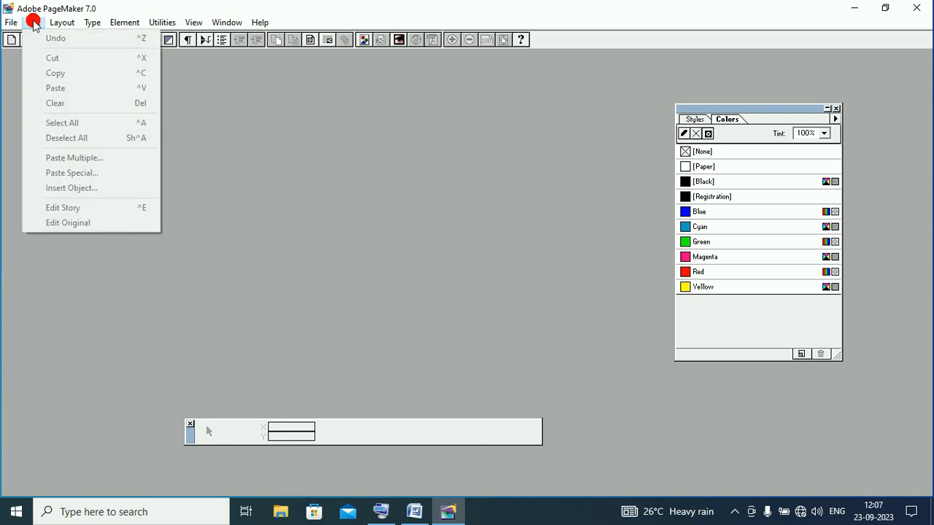
click(92, 23)
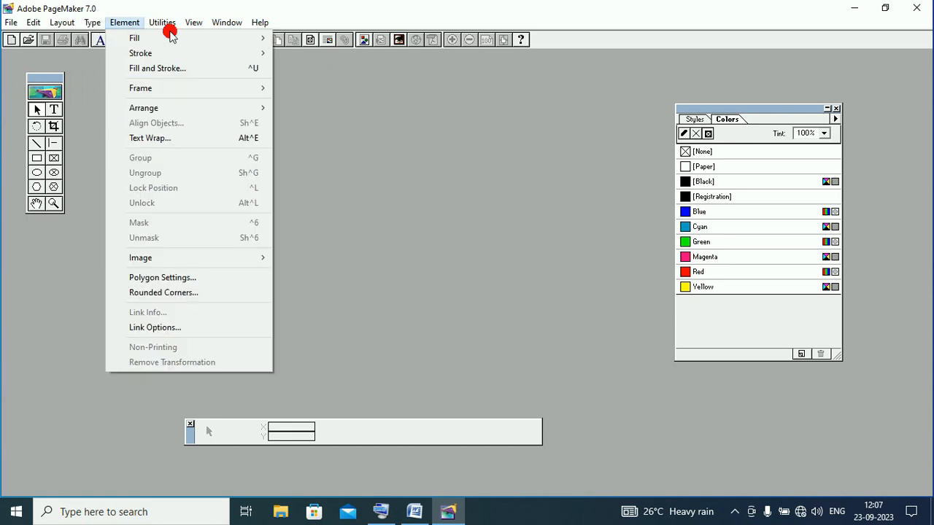
click(322, 73)
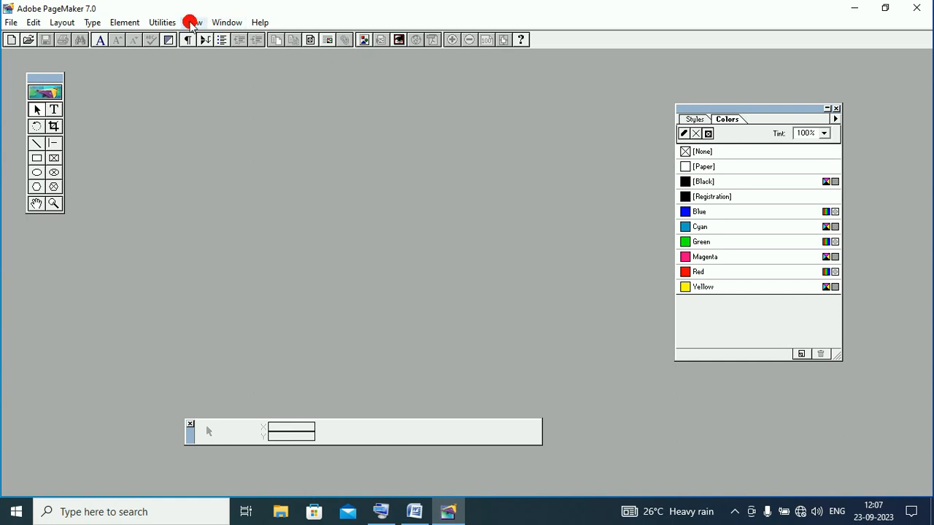
click(193, 23)
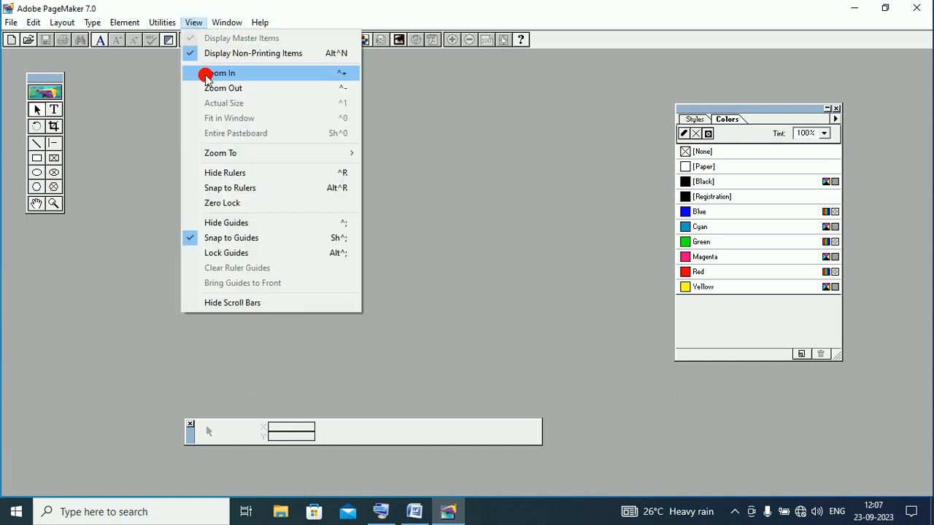
mouse_move(166, 27)
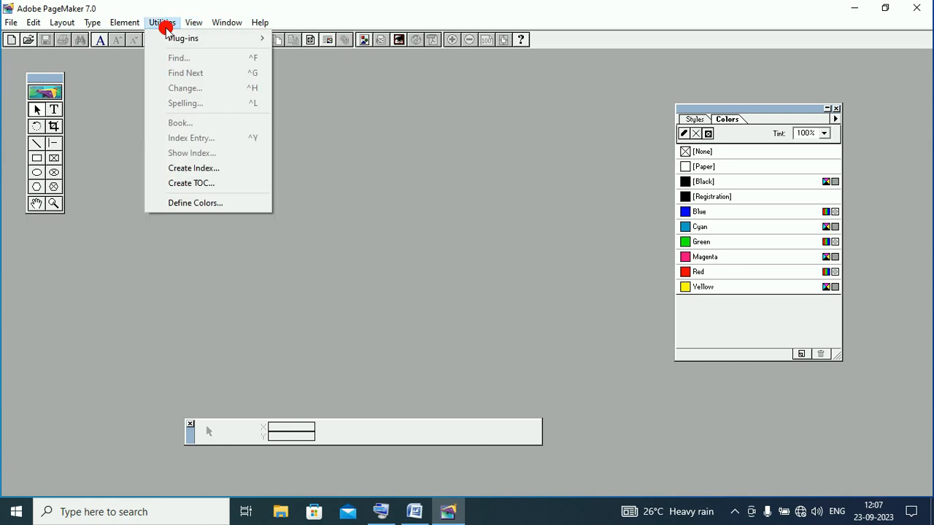
mouse_move(181, 43)
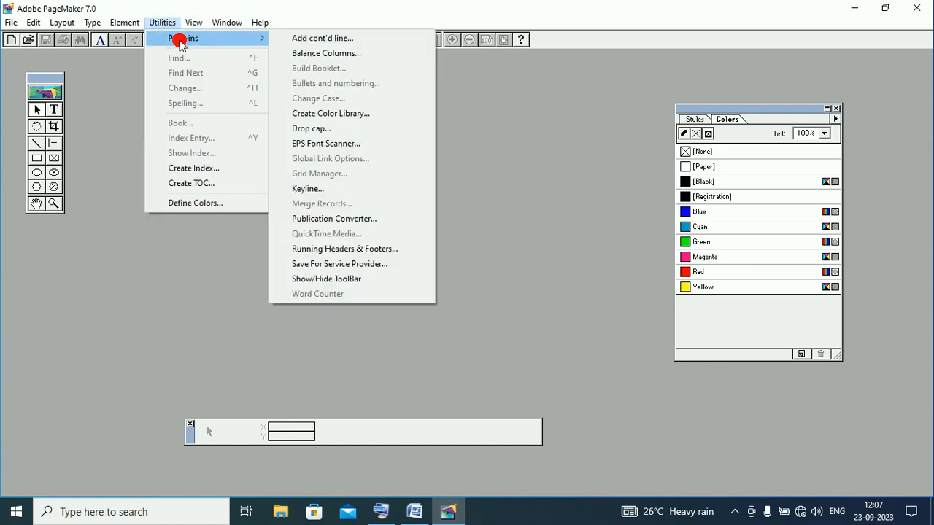
click(351, 285)
click(350, 283)
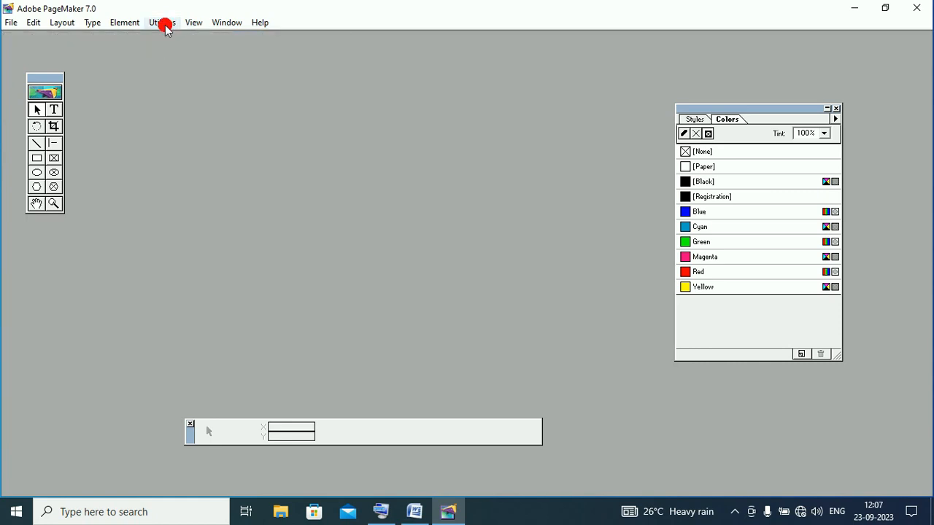
click(166, 26)
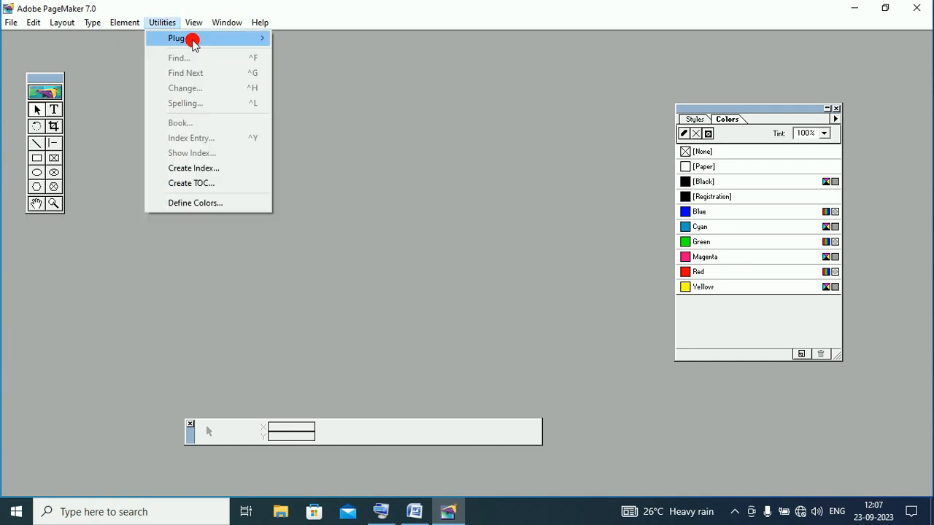
click(193, 41)
click(231, 39)
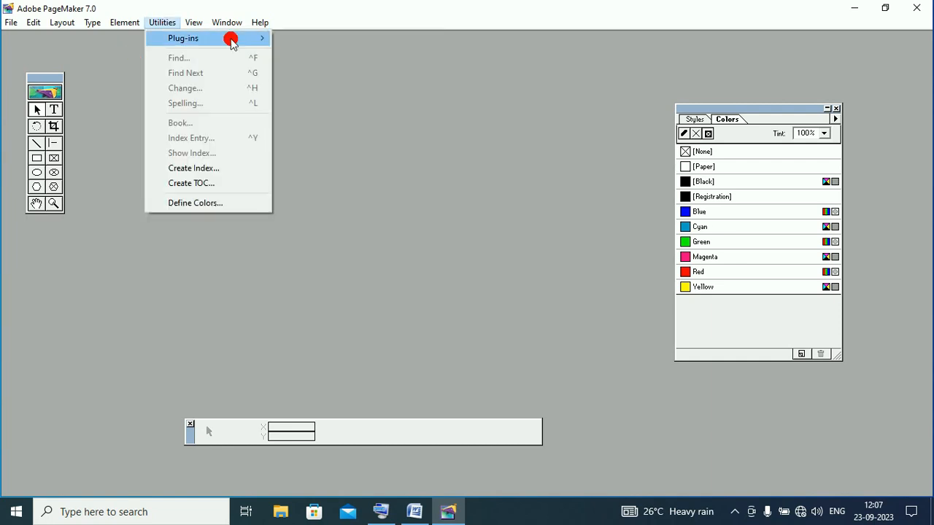
click(230, 40)
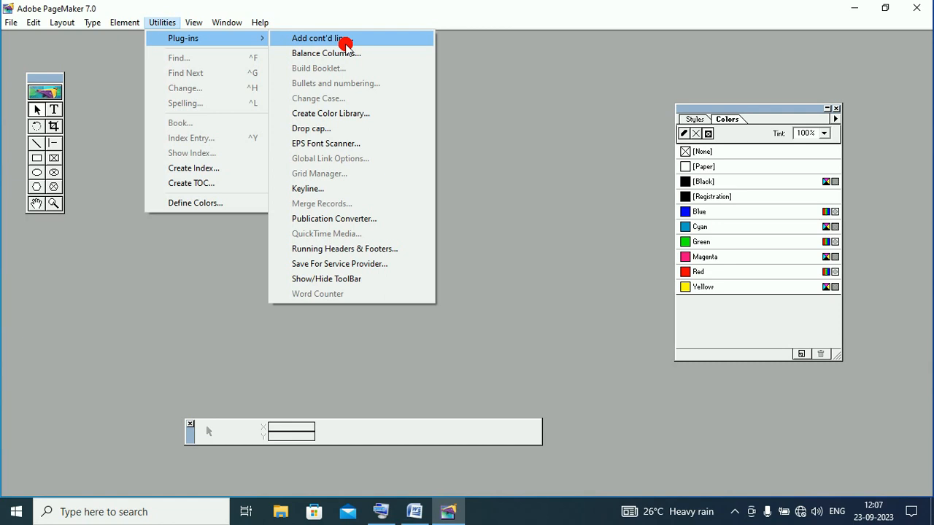
click(335, 282)
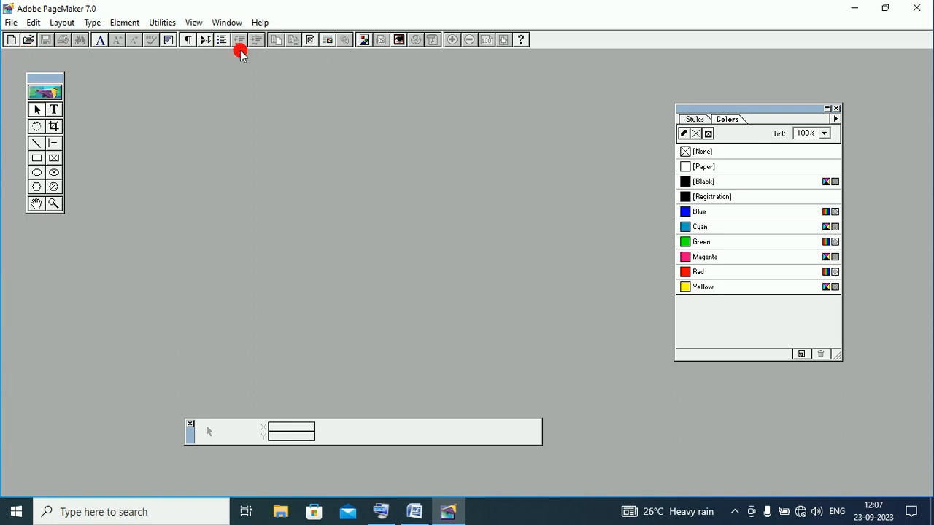
- Look through the File menu without choosing, then nudge the toolbox slightly up and left
click(13, 23)
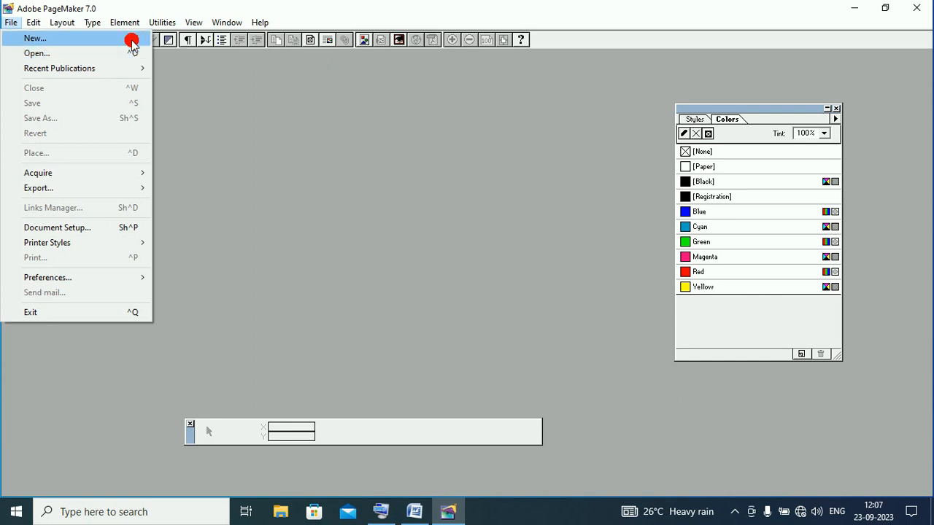
click(219, 79)
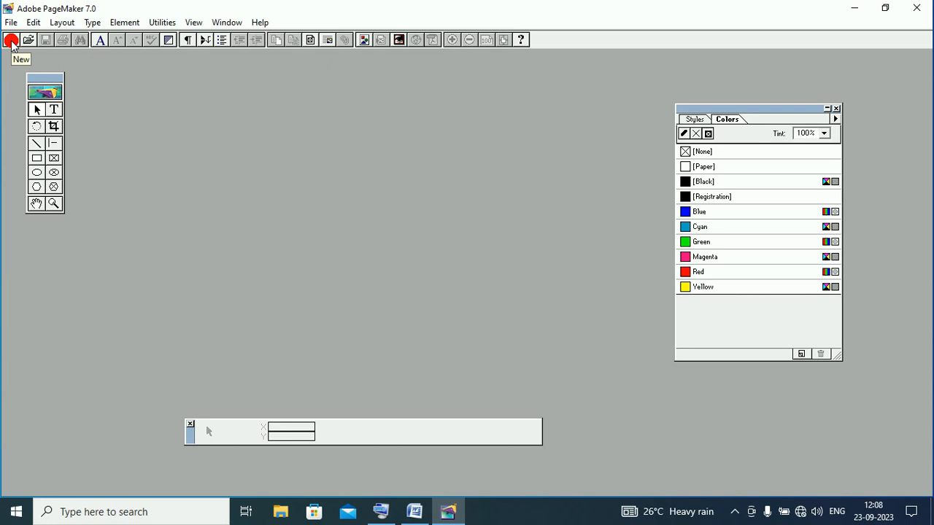
drag(58, 79, 53, 72)
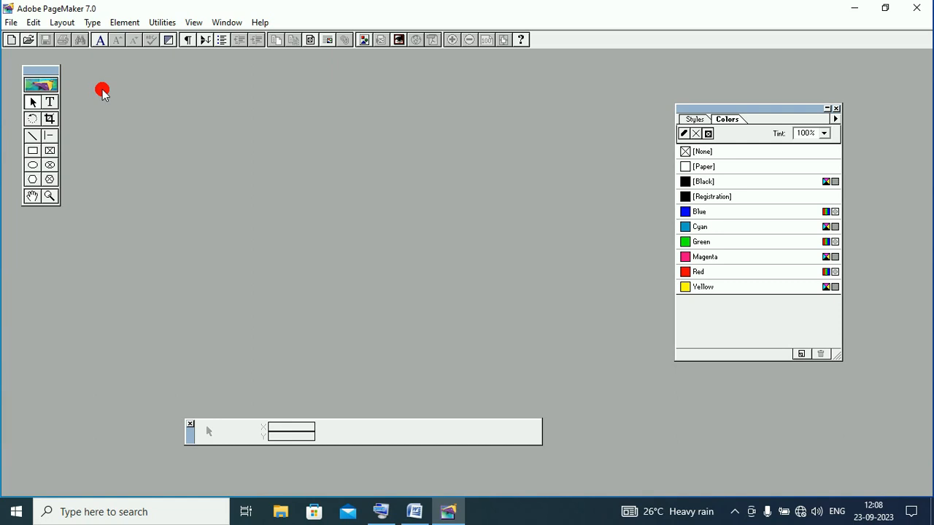
- Create a one-page Letter, Tall publication with 1-inch inside and 0.75-inch other margins
click(11, 23)
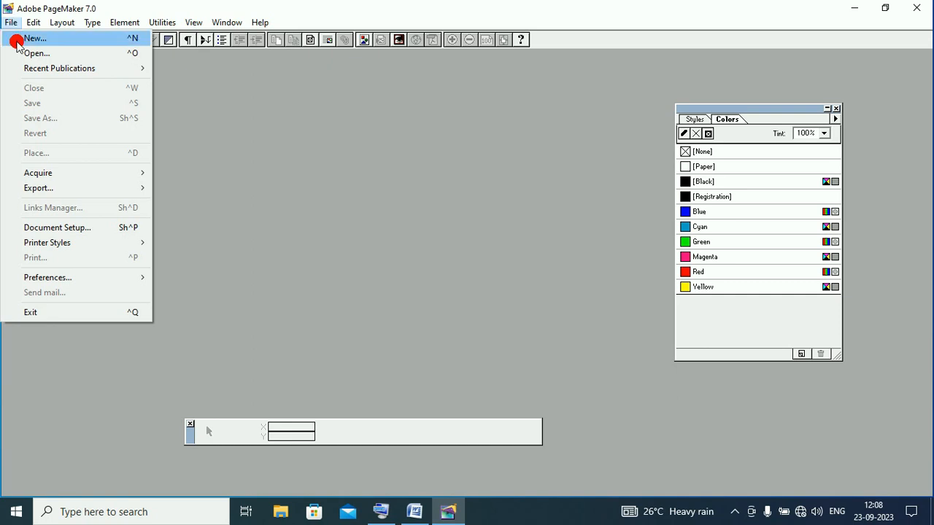
click(71, 45)
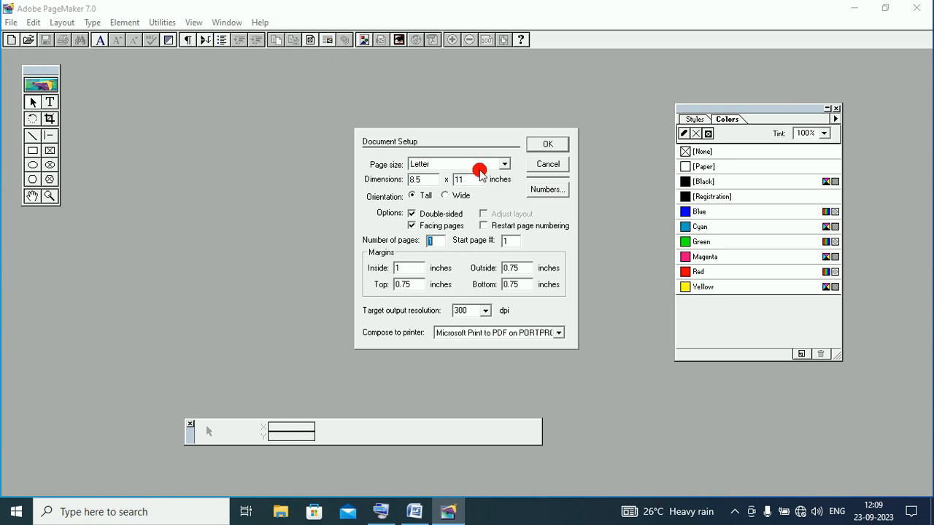
click(505, 165)
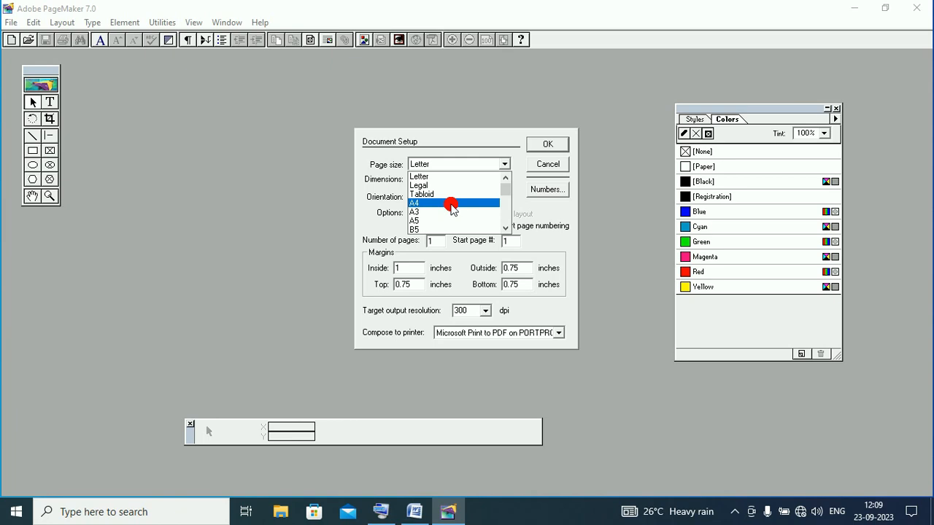
drag(506, 192, 507, 219)
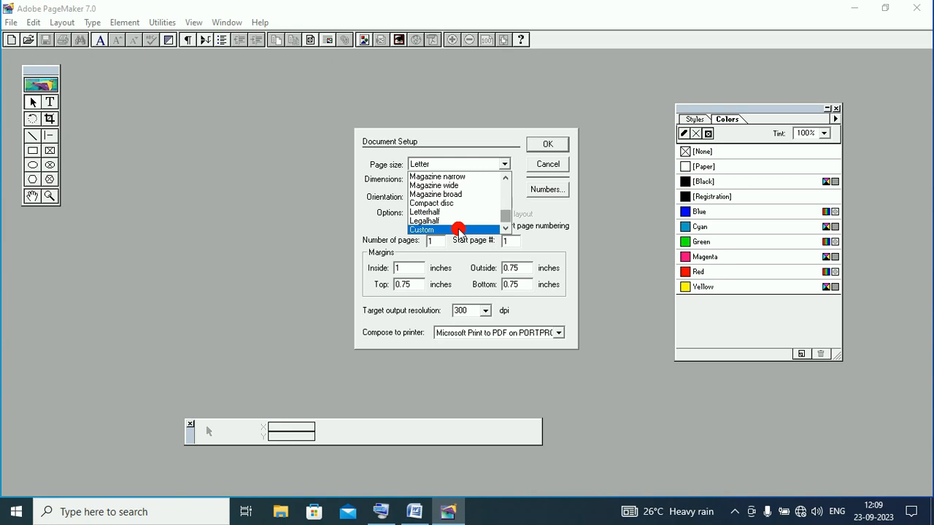
drag(511, 219, 510, 182)
click(464, 184)
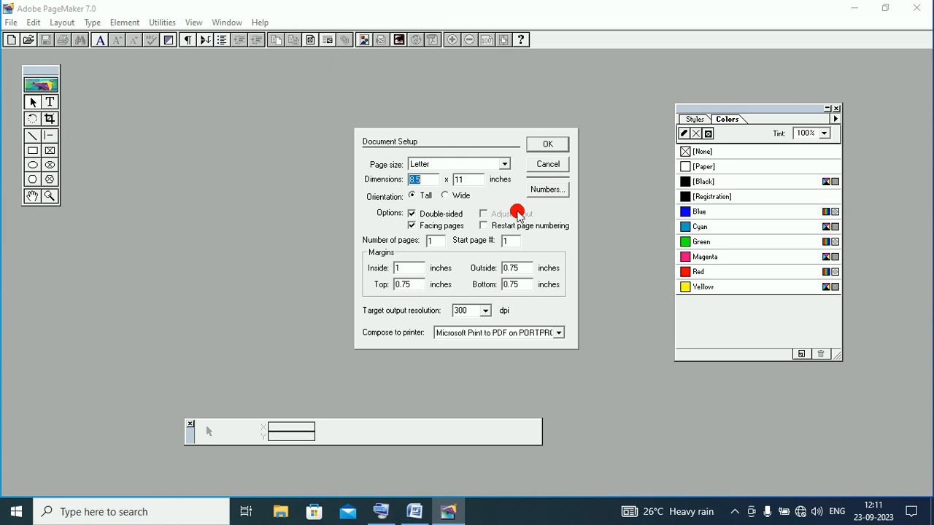
click(546, 148)
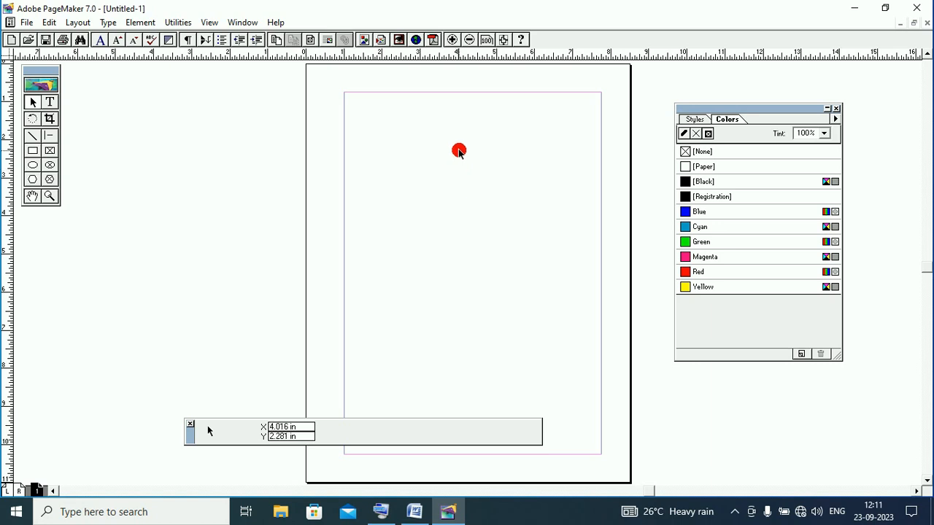
- Switch the page view to Actual Size from the right-click menu
right_click(485, 152)
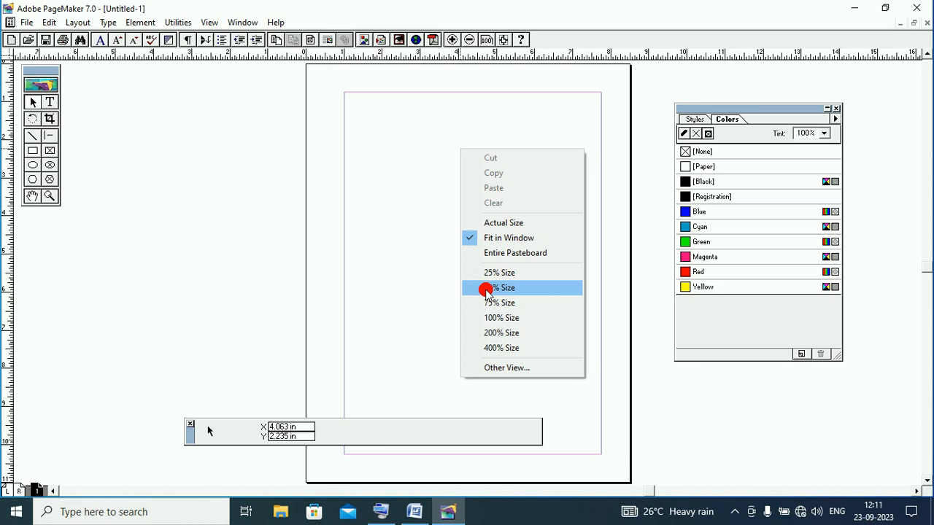
click(518, 225)
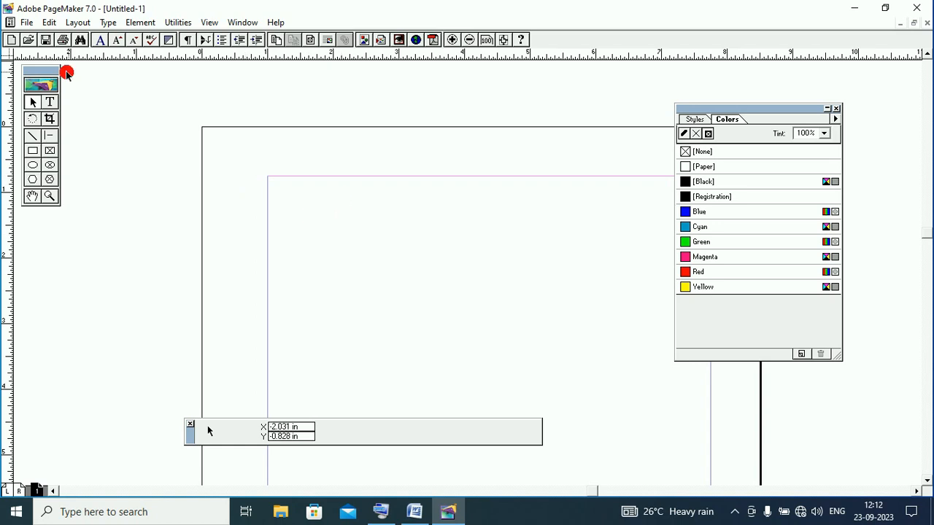
- Pan with the Hand tool to bring the page's top-left area into view
click(30, 198)
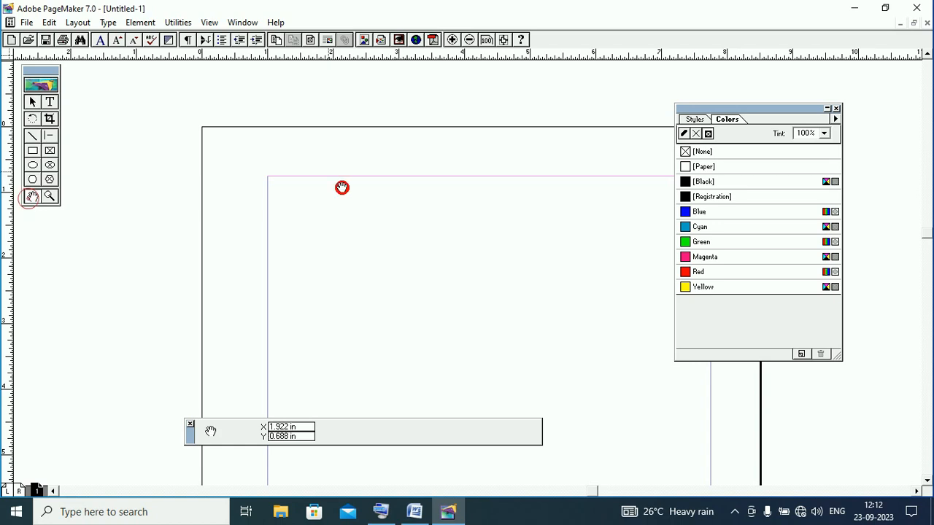
drag(397, 240, 328, 185)
drag(421, 220, 299, 181)
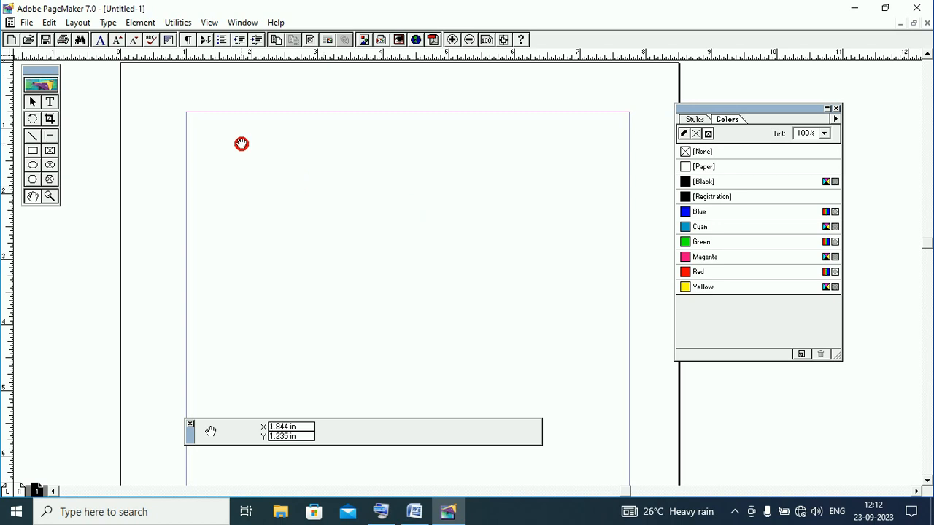
drag(242, 144, 367, 158)
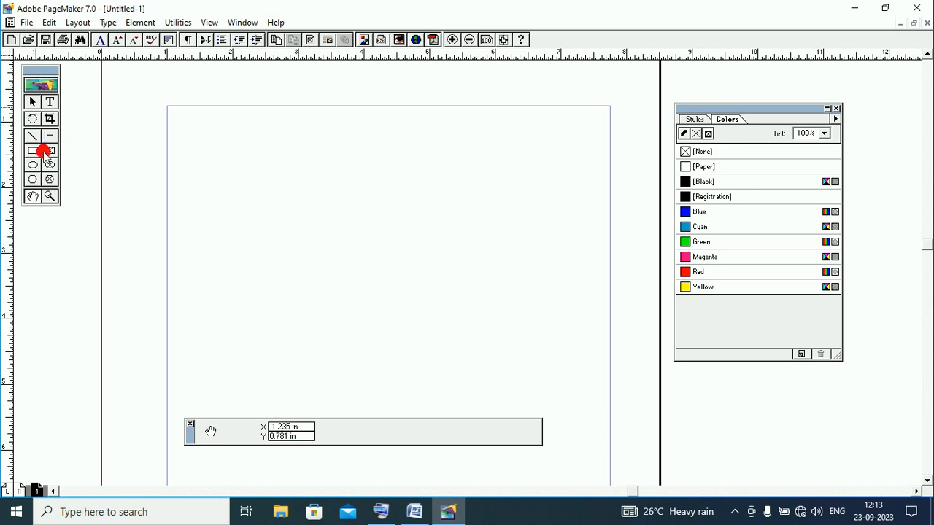
- Draw a 2.18 × 1.47 in rectangle near the page top and a 1.31 × 1.21 in one beside it
click(33, 102)
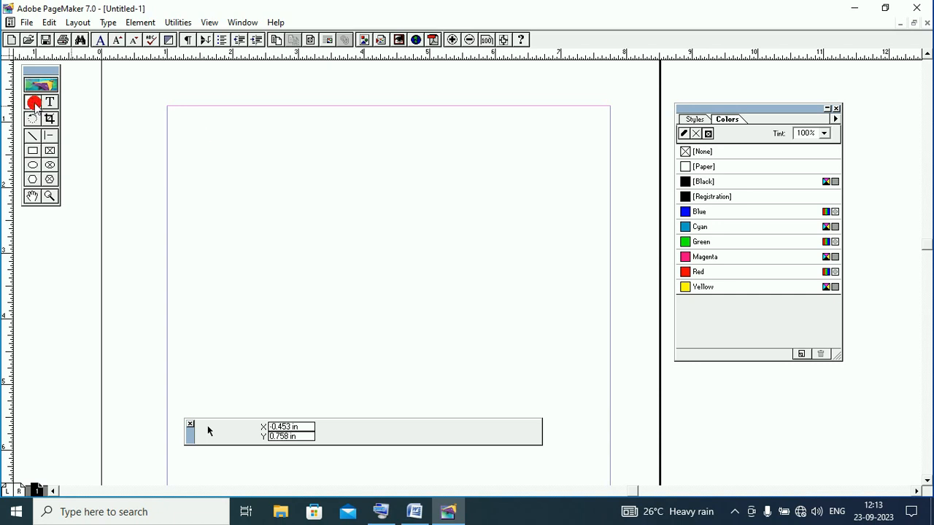
click(31, 152)
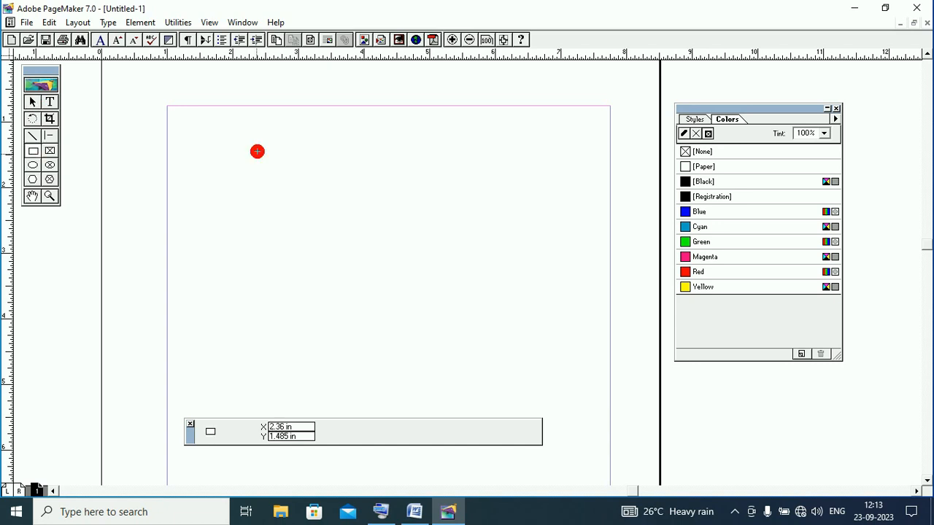
drag(251, 147, 393, 243)
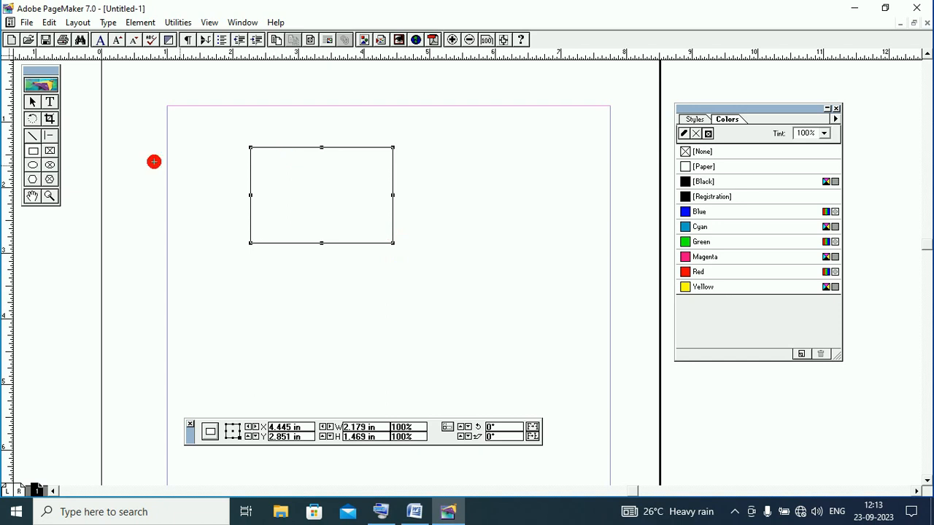
click(422, 162)
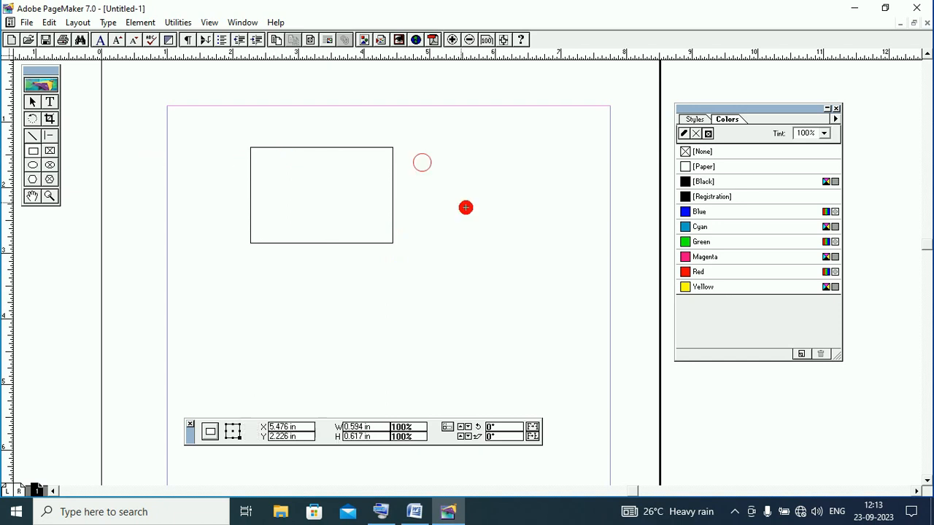
drag(465, 207, 508, 241)
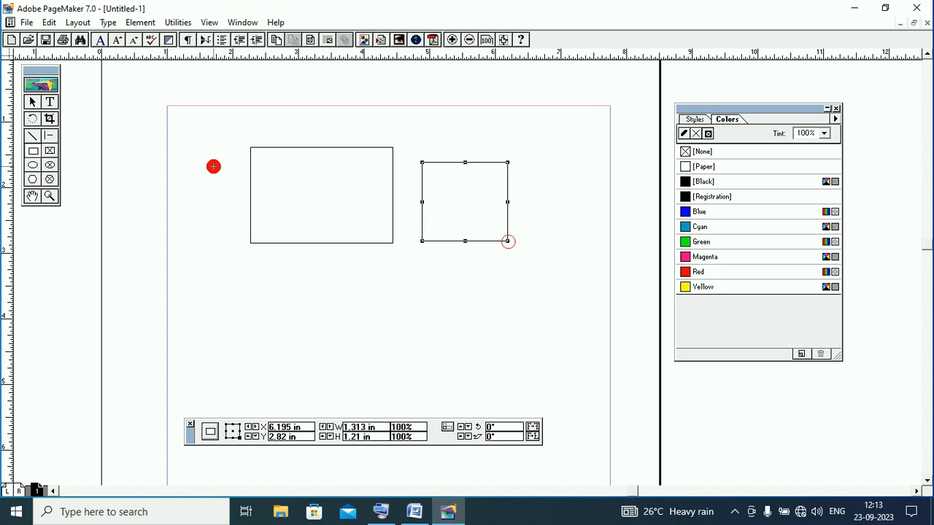
- Move the wide rectangle up and to the left
click(33, 102)
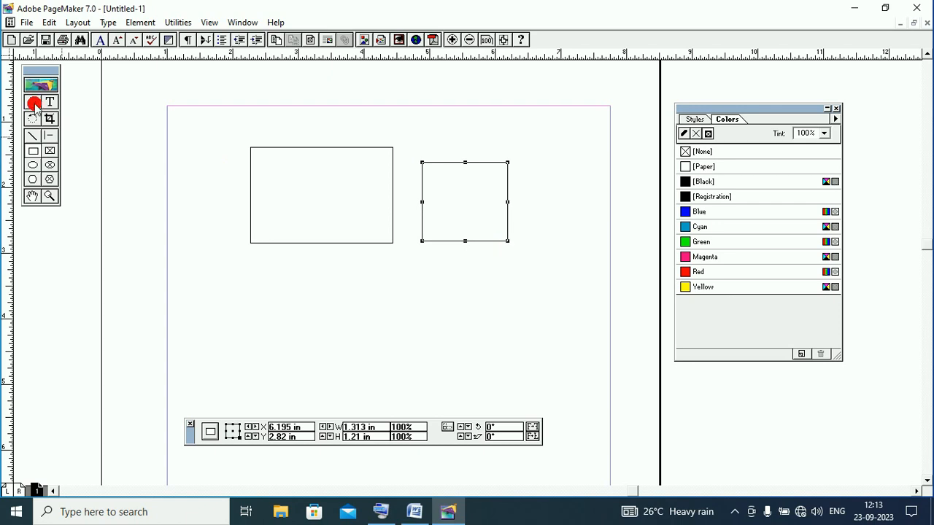
click(243, 132)
click(288, 149)
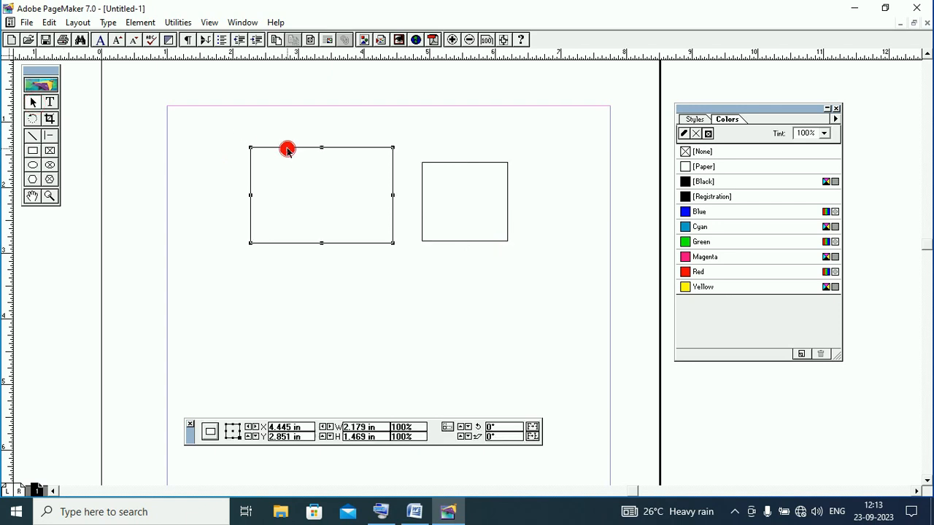
drag(288, 148, 252, 136)
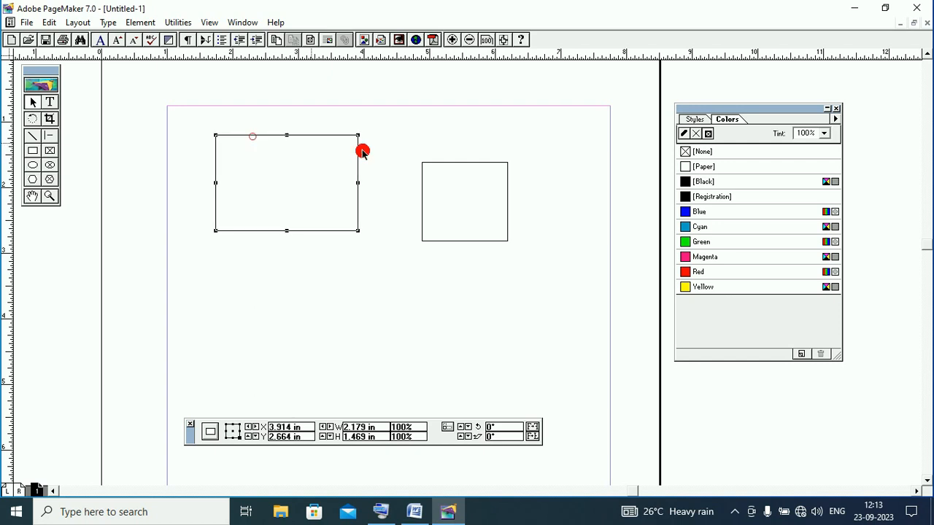
- Select both rectangles together and shift them slightly to the right
click(428, 165)
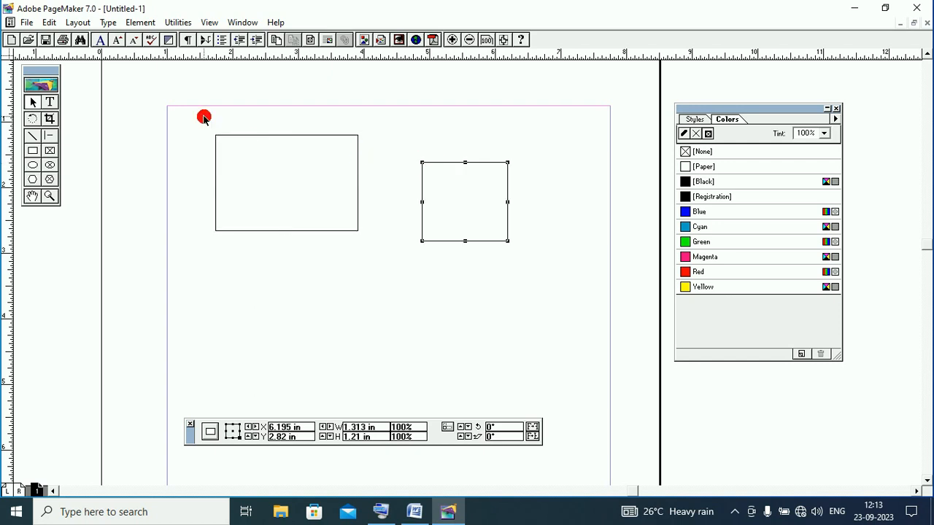
click(235, 127)
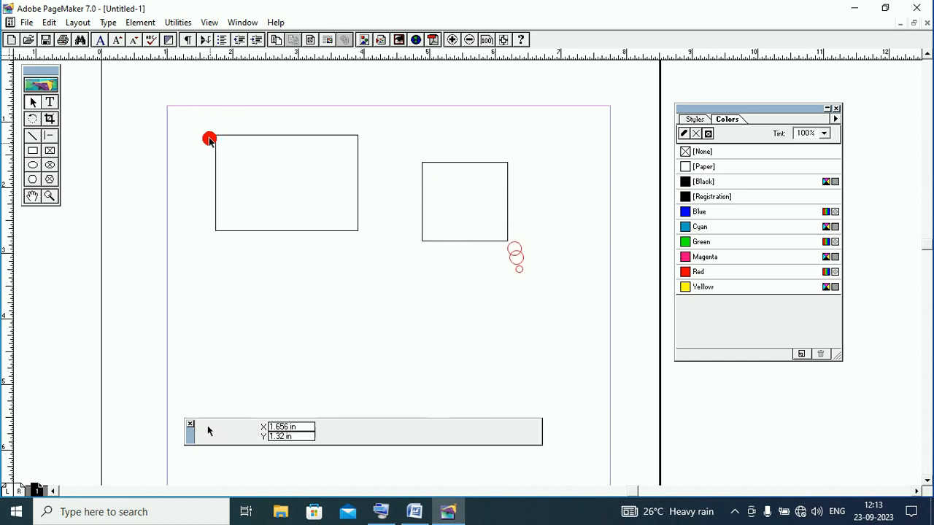
drag(153, 80, 542, 292)
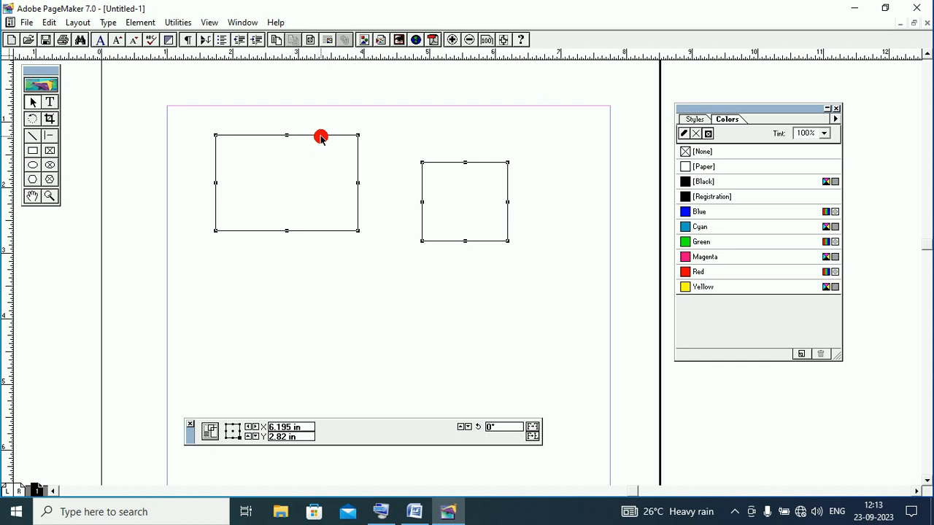
drag(321, 138, 444, 162)
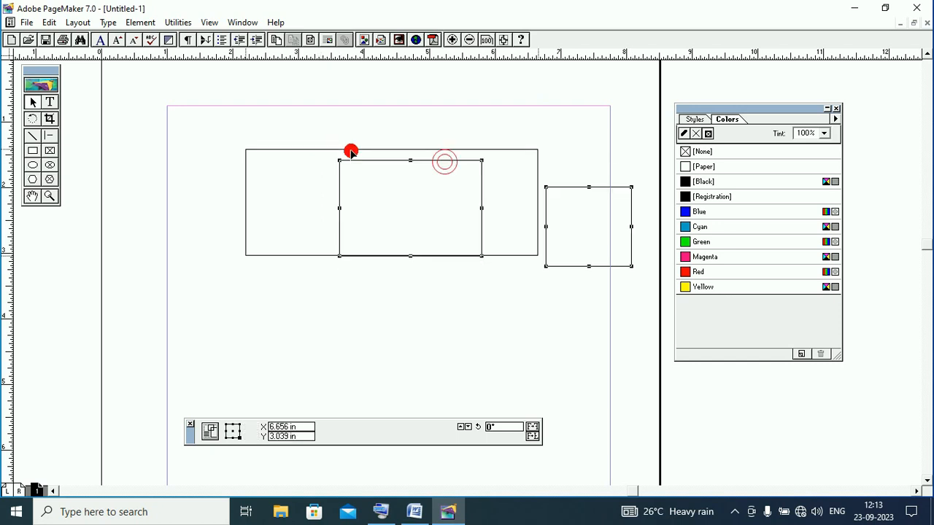
drag(351, 151, 332, 143)
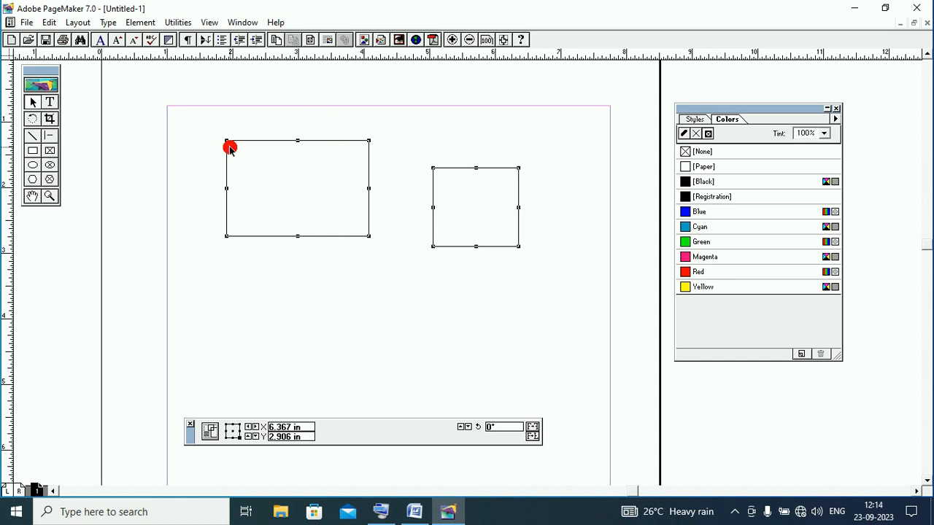
- Nudge the wide rectangle up-left again and move the toolbox lower and right
click(206, 122)
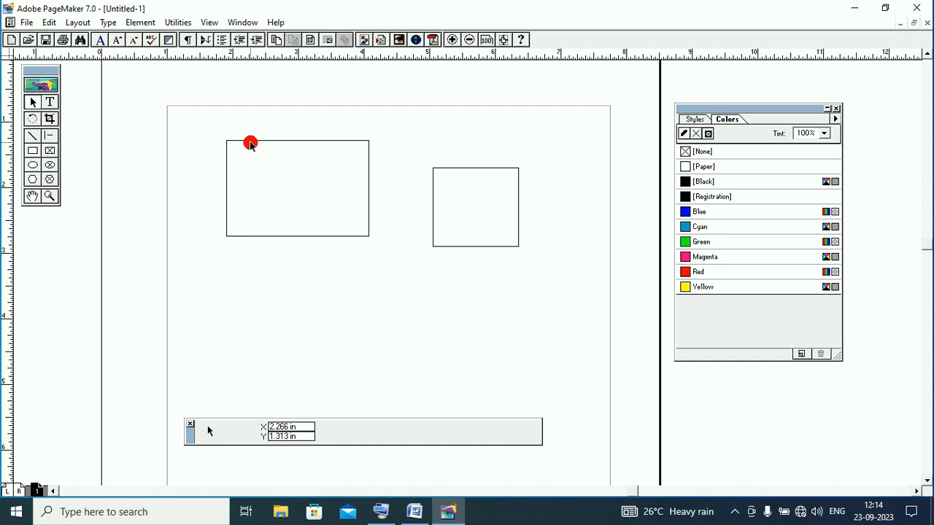
click(250, 142)
drag(250, 143, 232, 127)
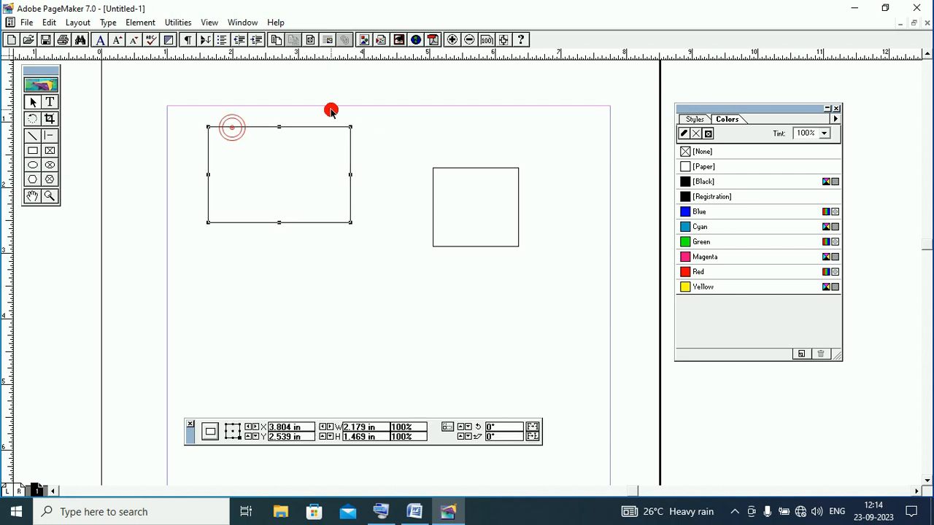
click(42, 71)
drag(42, 71, 59, 86)
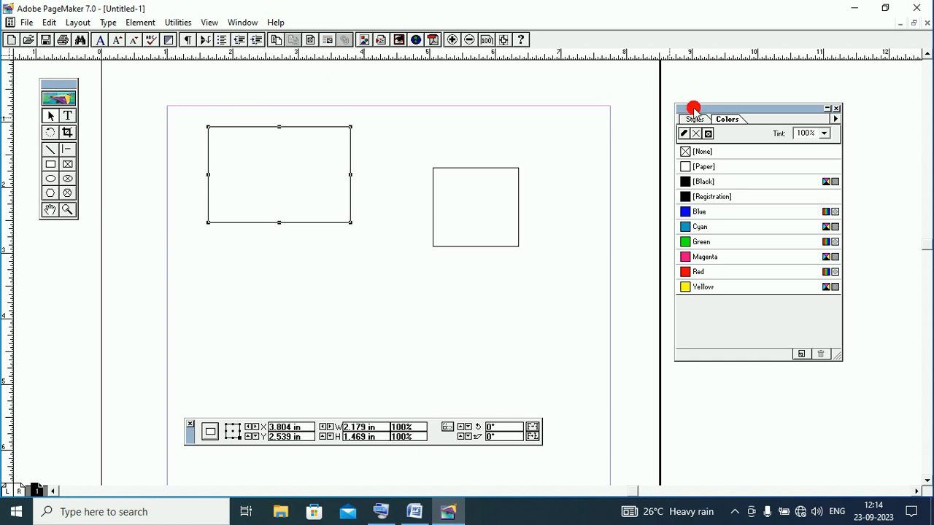
- Move the Colors palette up and slightly right, and reposition the Control palette
drag(693, 108, 675, 83)
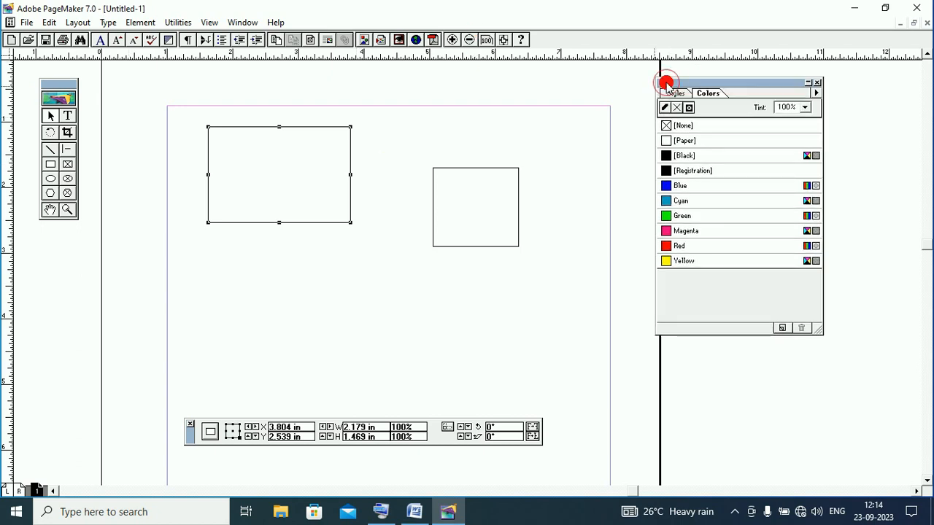
drag(667, 83, 678, 80)
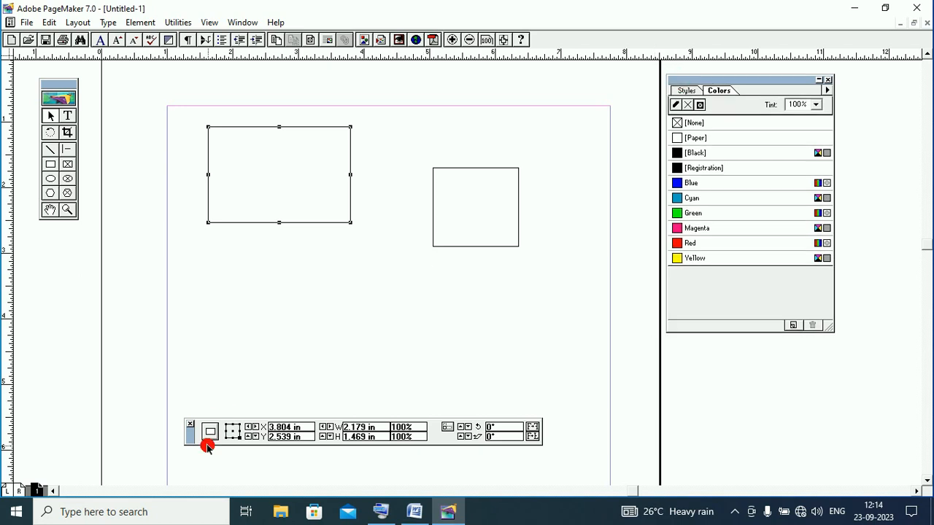
drag(228, 373, 216, 404)
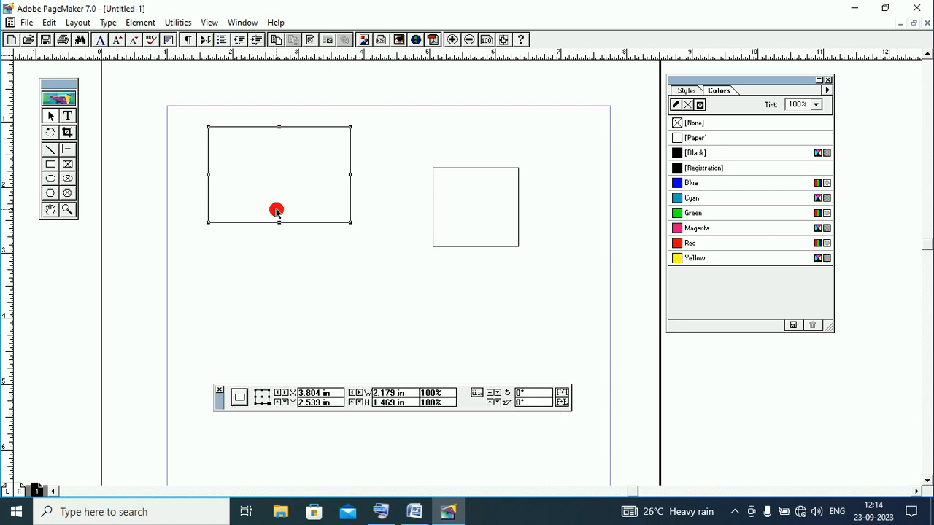
- Clear the wide rectangle and then the smaller one with the context-menu Clear command
right_click(304, 128)
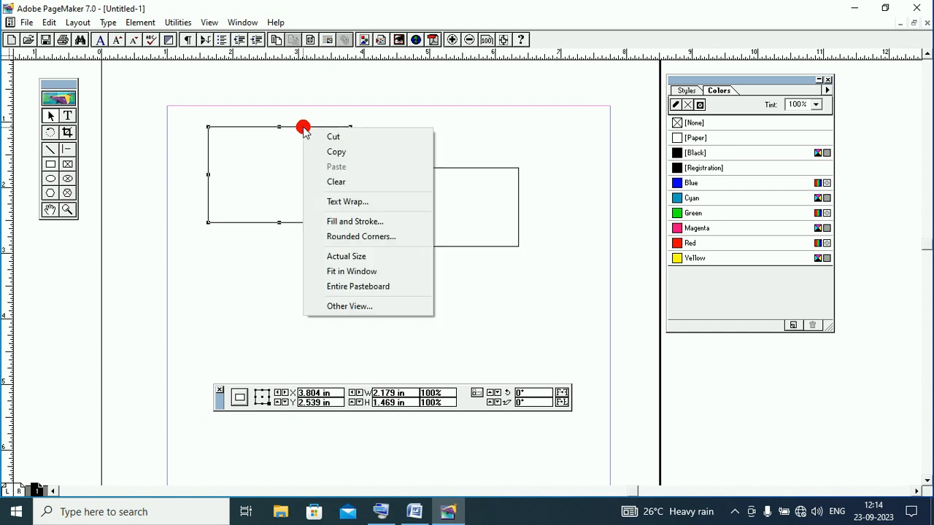
click(332, 182)
click(461, 170)
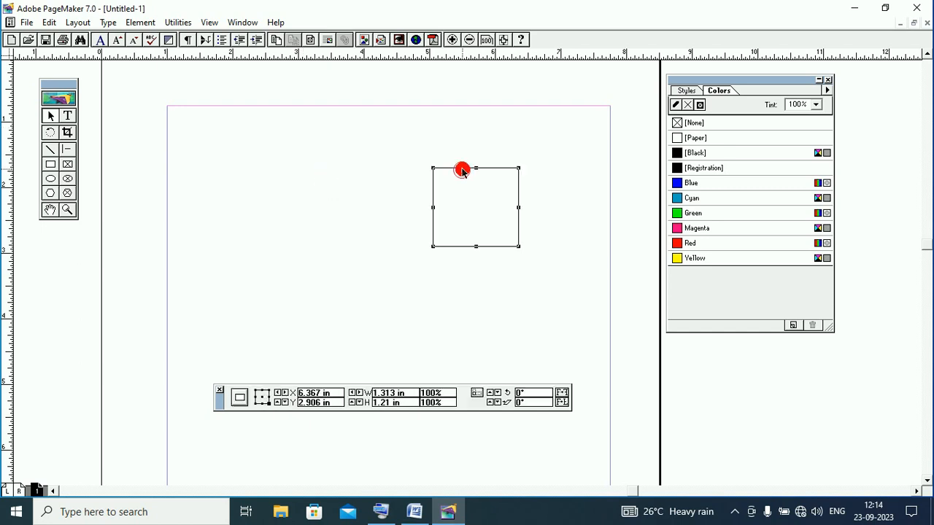
right_click(461, 170)
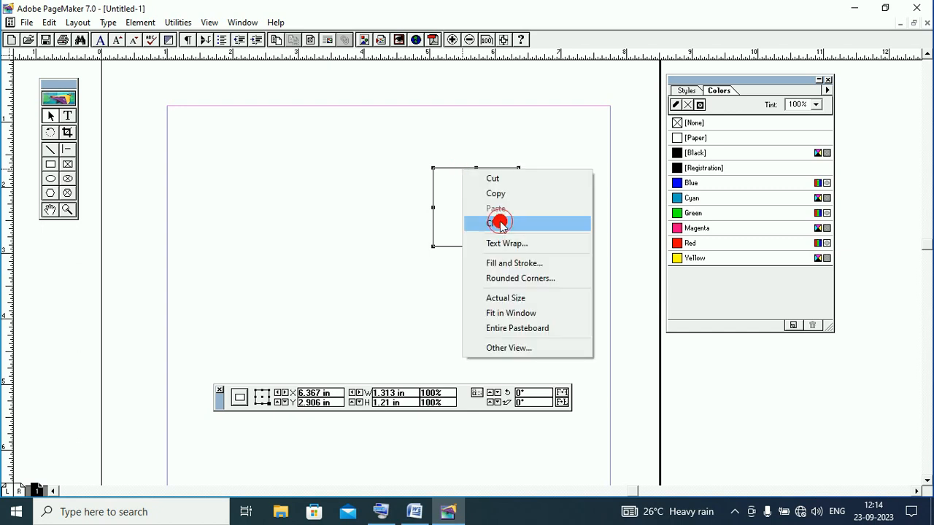
click(501, 224)
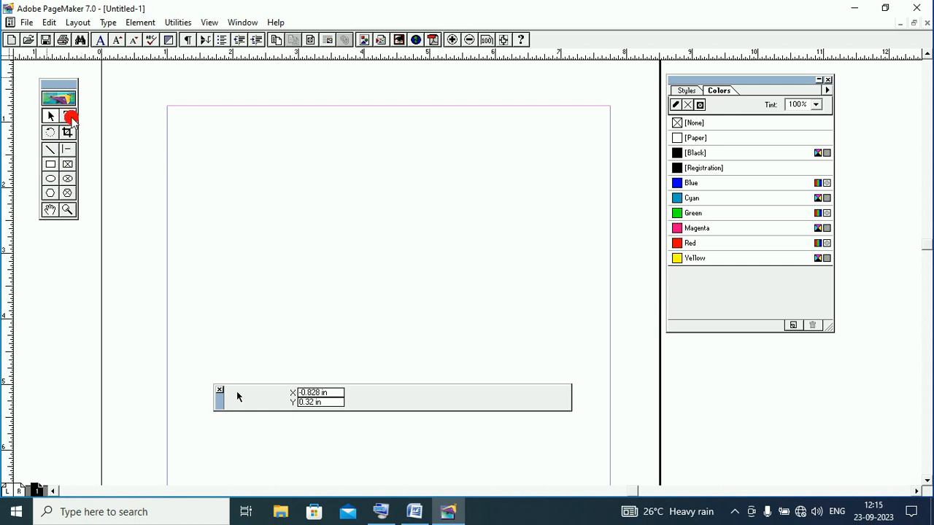
- Type the word 'gautam' in a text frame near the top of the page
click(70, 117)
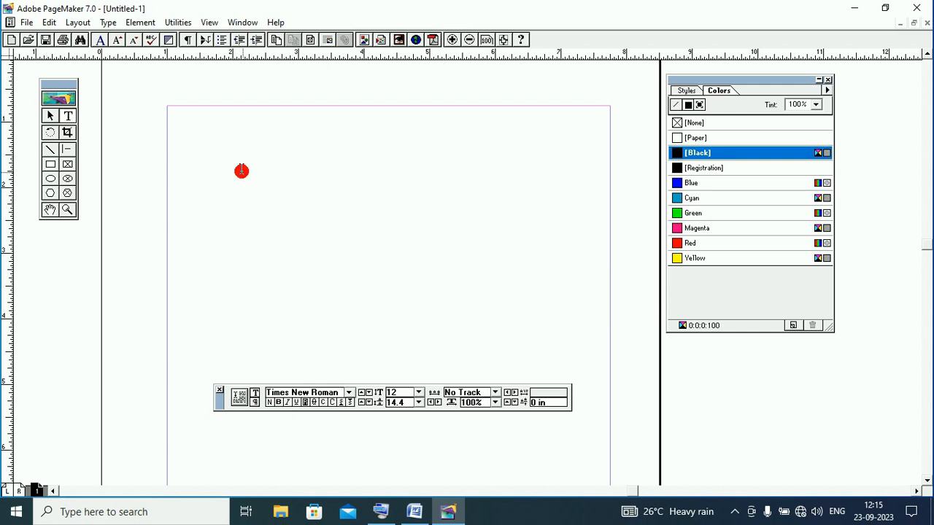
click(177, 167)
drag(263, 135, 461, 220)
drag(275, 142, 384, 221)
text(ga)
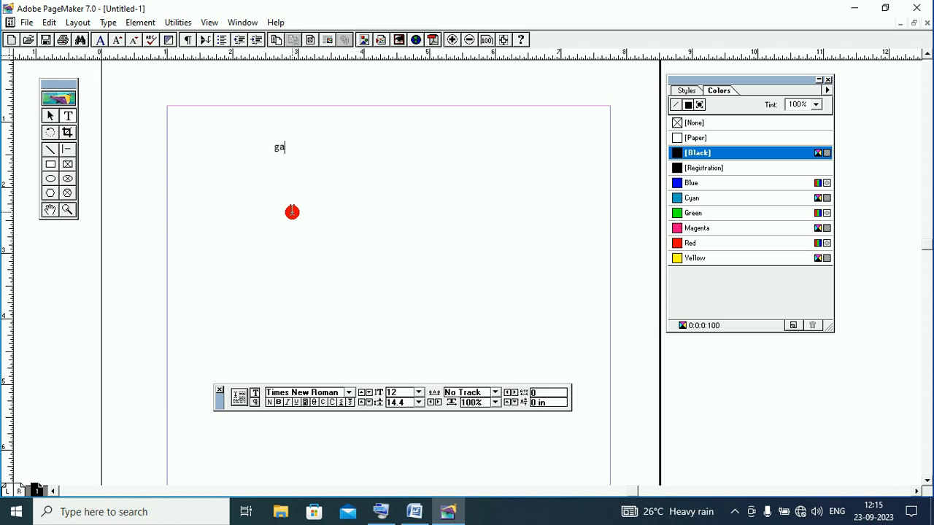
text(utam)
- Move the gautam text block up and to the left
click(51, 119)
click(194, 142)
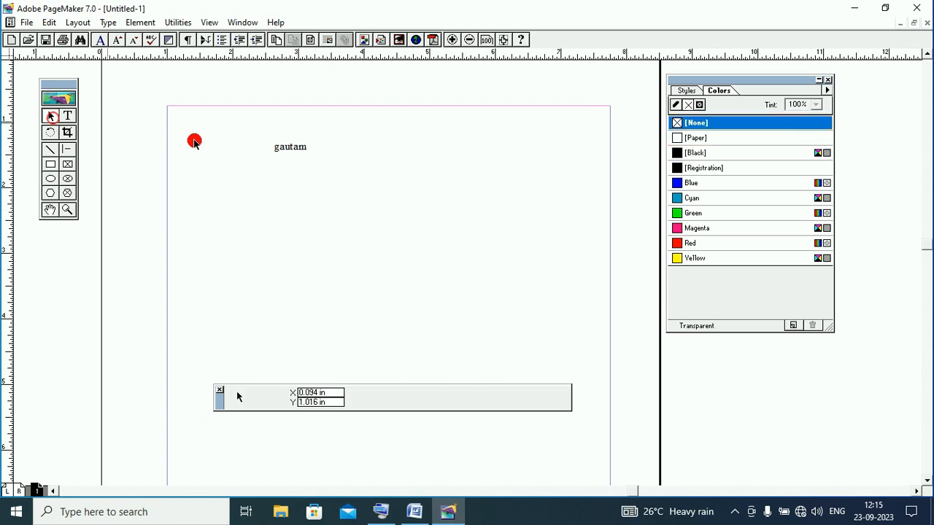
click(287, 155)
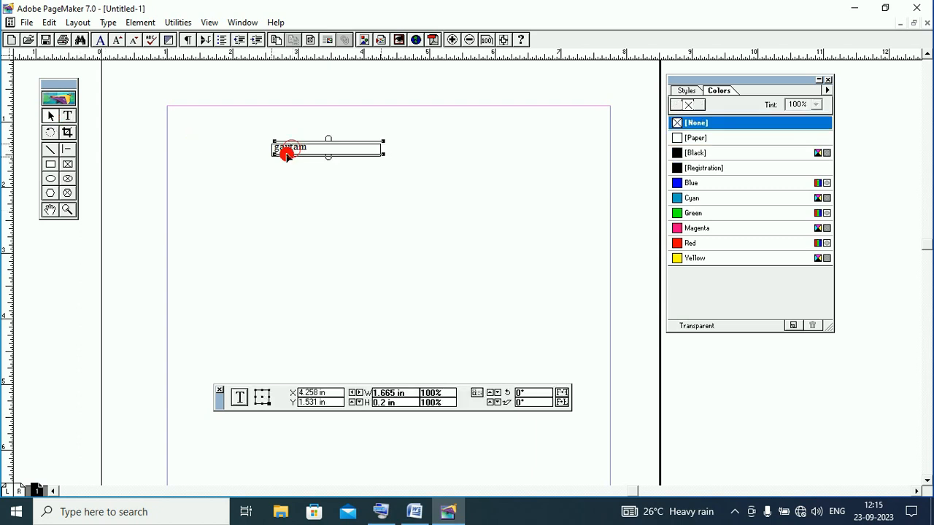
drag(286, 155, 360, 139)
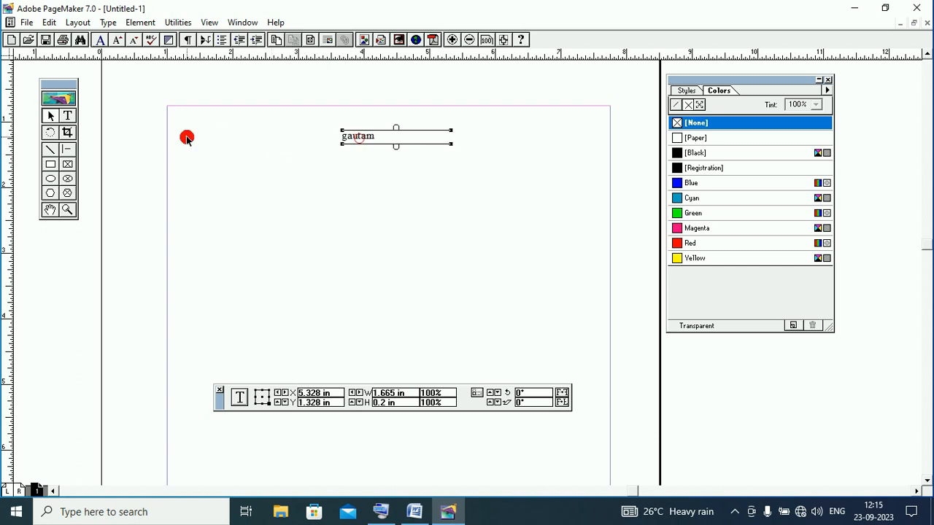
- Type the word 'kumar' lower down at the left side of the page
click(68, 115)
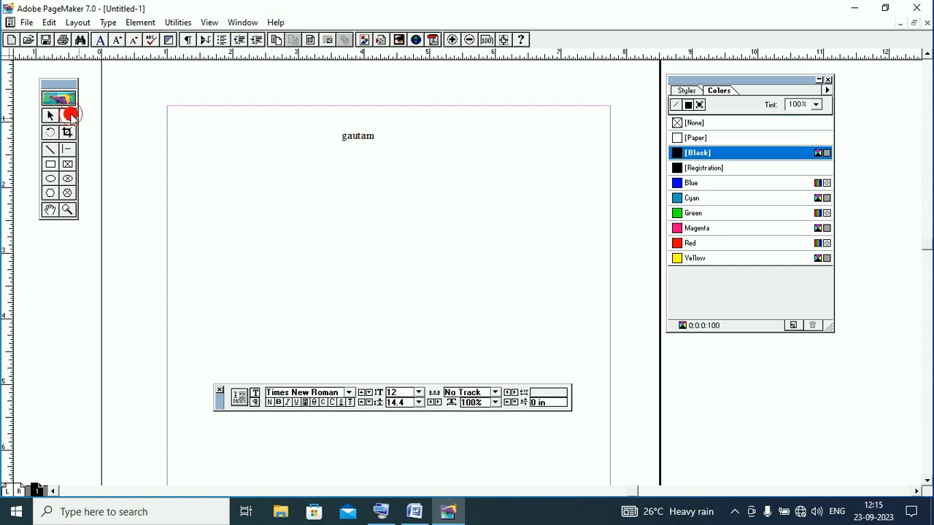
click(199, 216)
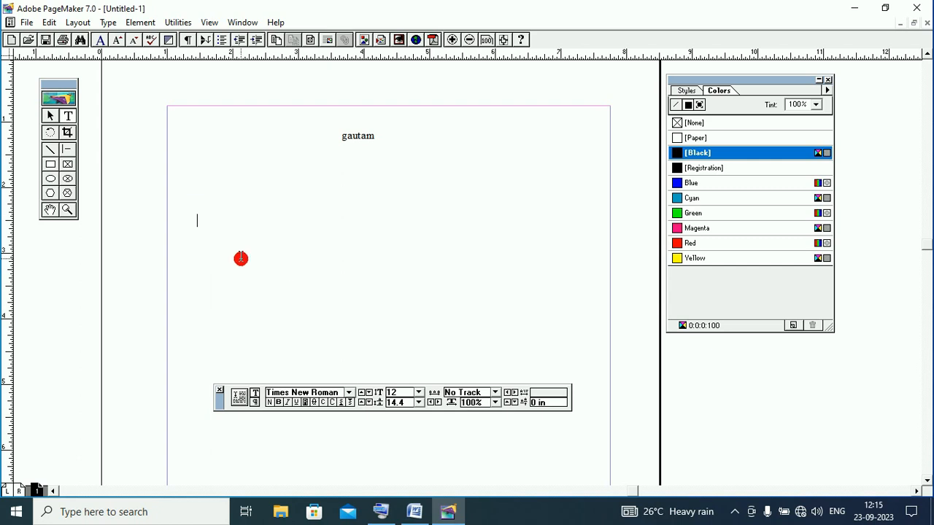
text(kumar)
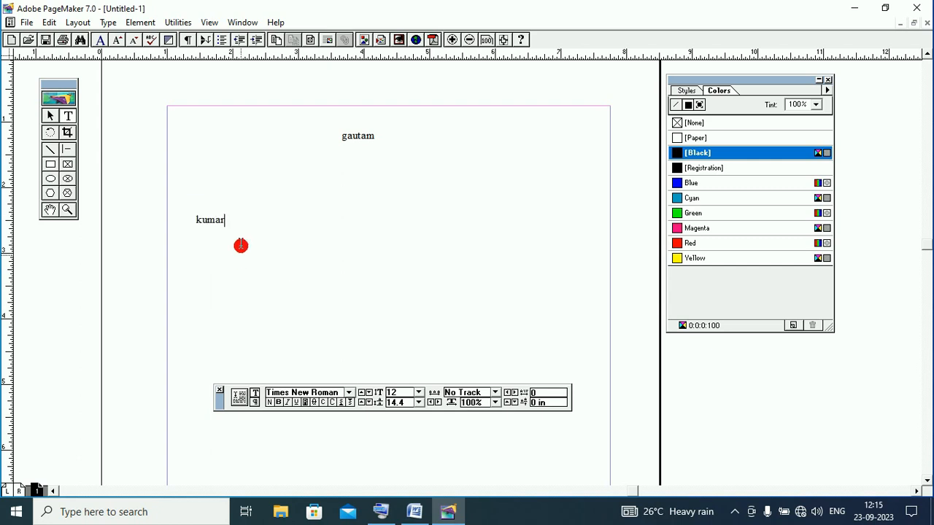
click(52, 115)
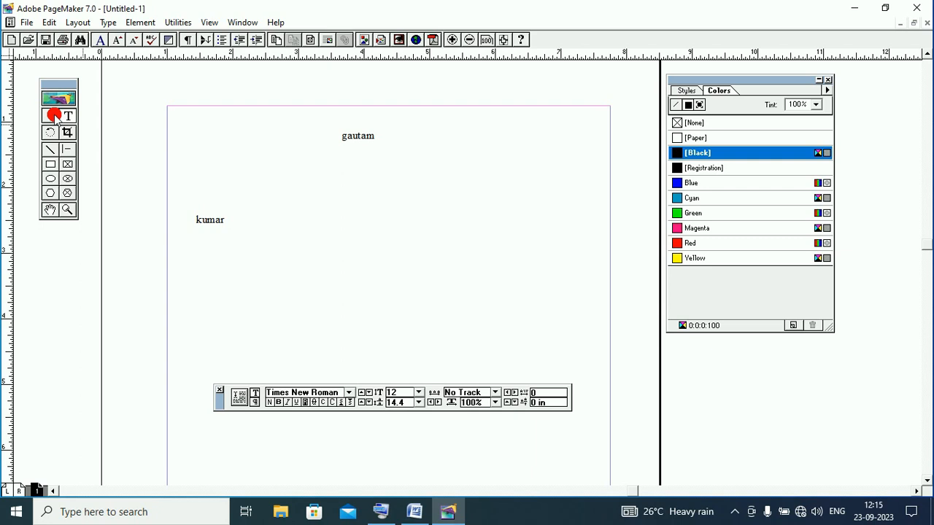
- Drag kumar up and right of centre, and shift gautam further left near the top
click(220, 227)
drag(221, 226, 458, 153)
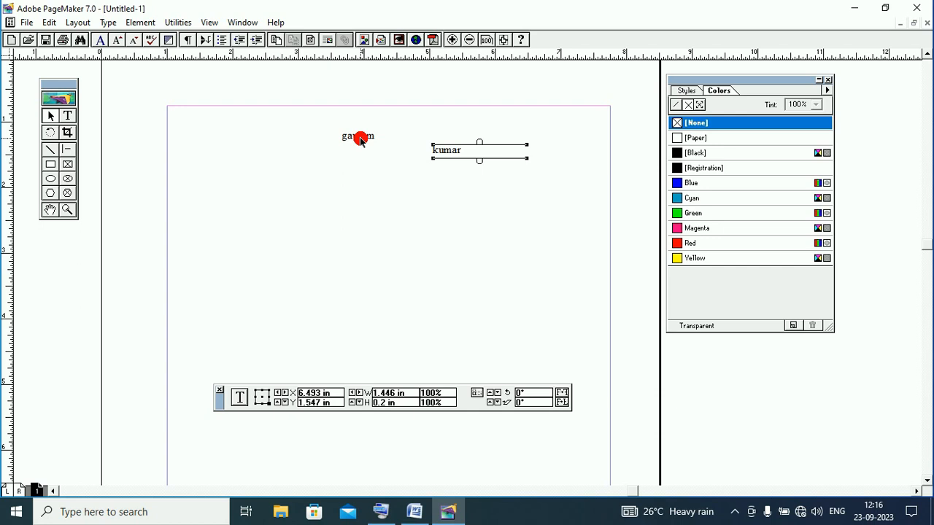
drag(360, 138, 286, 133)
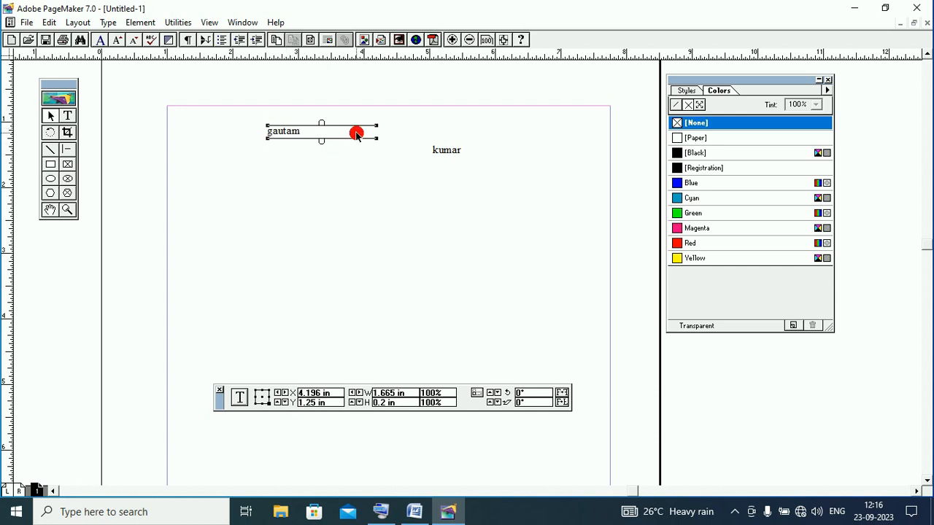
click(69, 118)
click(228, 168)
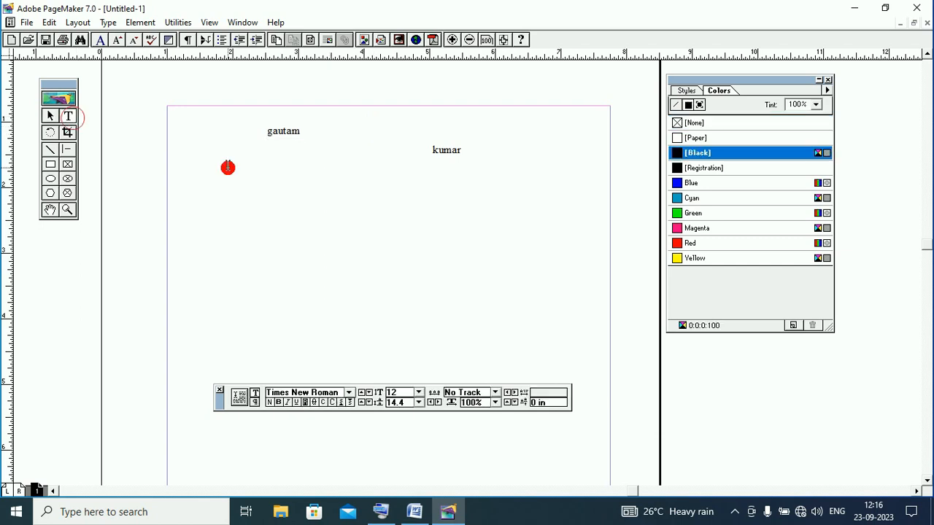
- Type the filler text 'juyuyut uyiuyiuyiuy uioiu…' in a new frame below the names, then select it
mouse_move(228, 168)
mouse_down()
mouse_move(361, 214)
mouse_move(524, 248)
mouse_up()
click(243, 178)
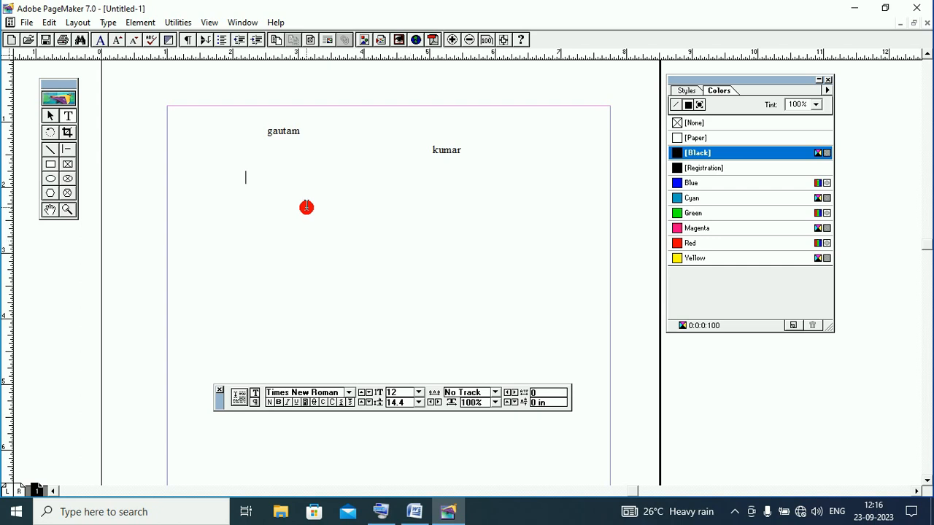
text(juyuyut)
text( uyiuyiuyi)
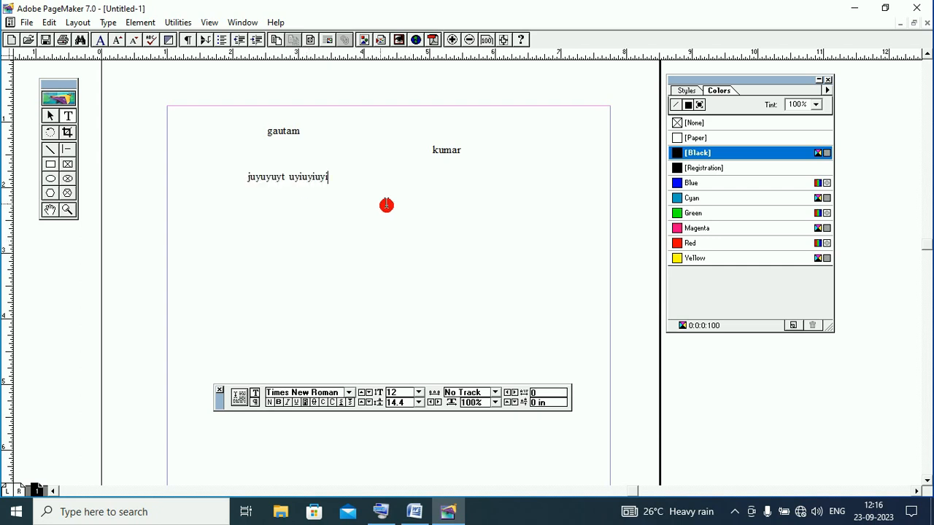
text(uy uioiuoio)
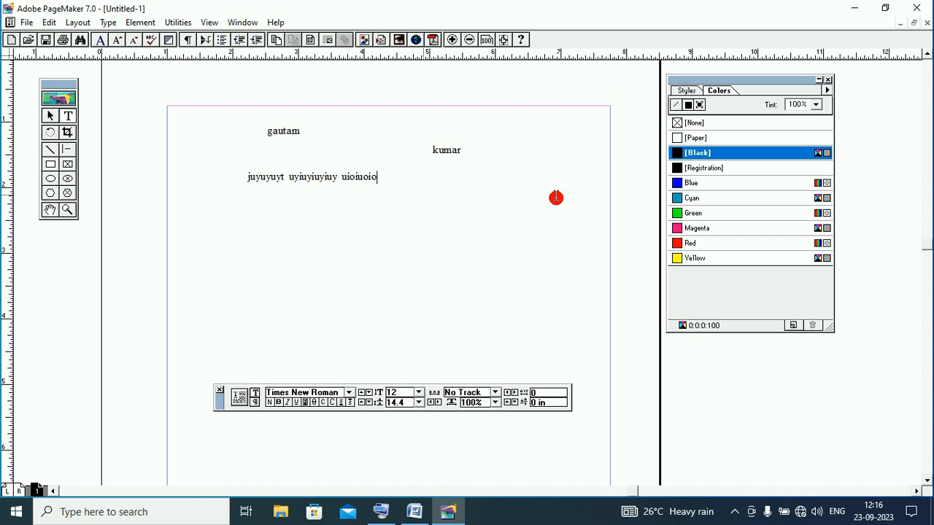
text(iuoiuoiuoiuoiuoiuoiuoiuo)
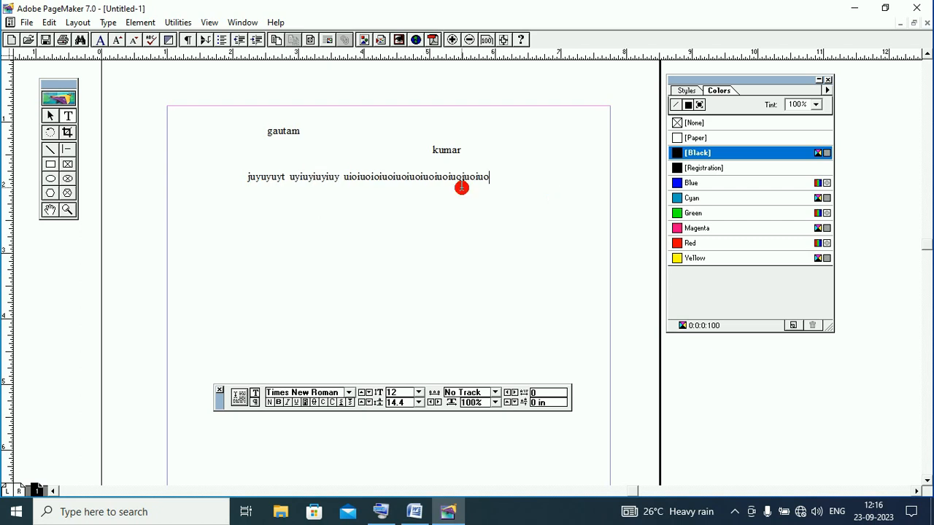
text(iuoiuoiuoiuo)
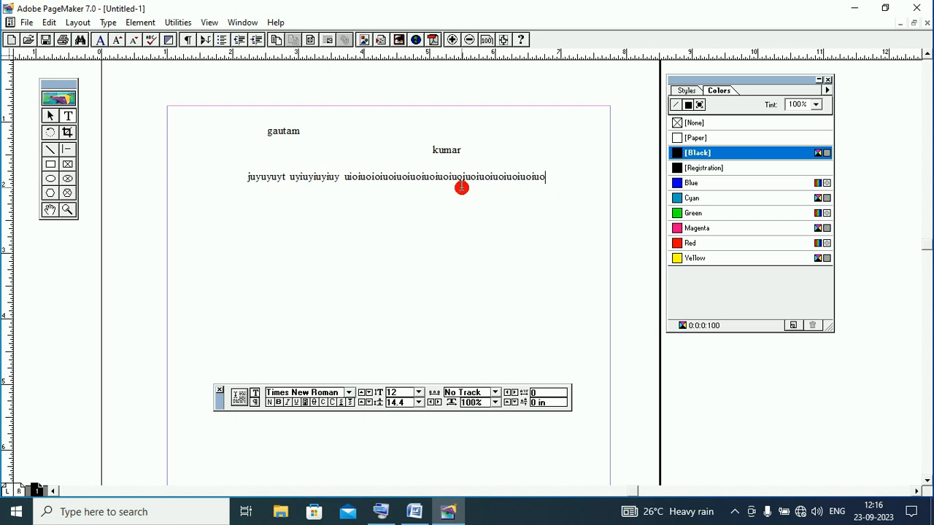
text(iuoiuo)
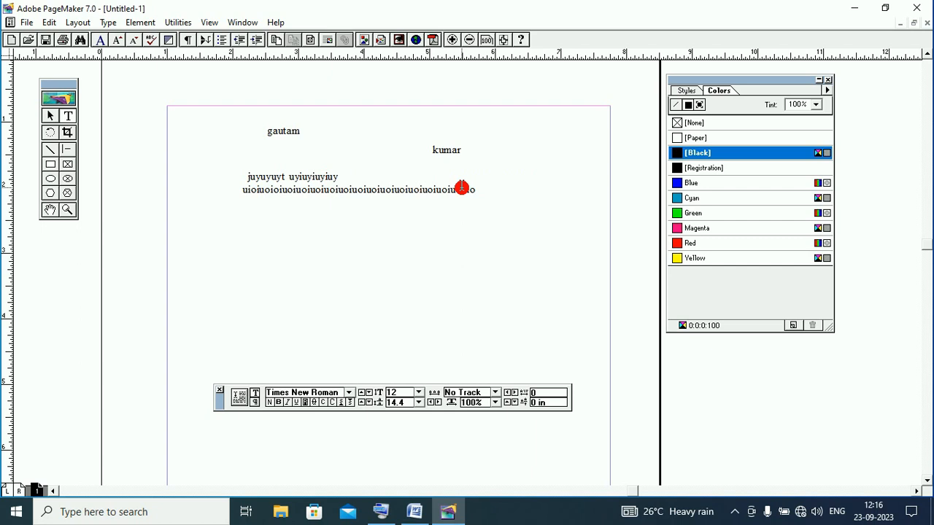
click(50, 115)
click(317, 191)
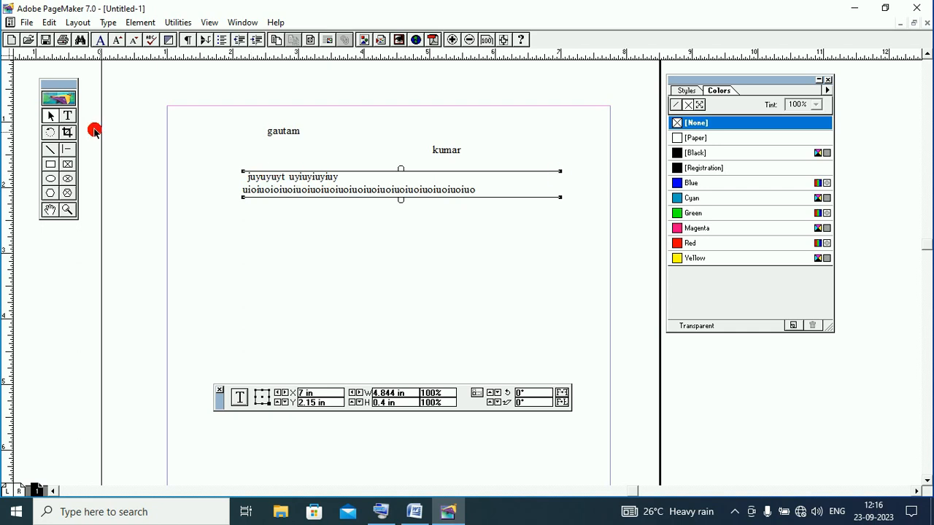
- Shrink the filler text block to one line, stretch it back, then delete it
click(257, 180)
click(559, 198)
drag(560, 199, 559, 184)
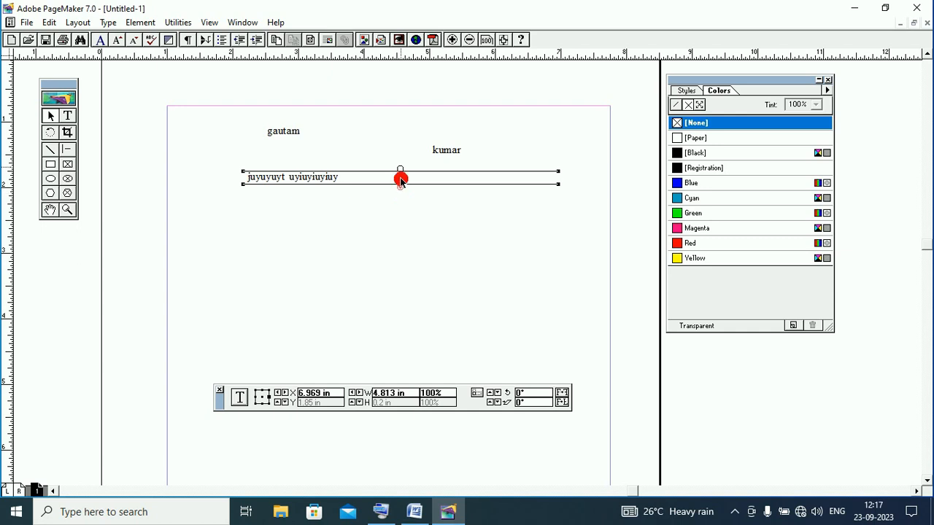
drag(400, 184, 406, 217)
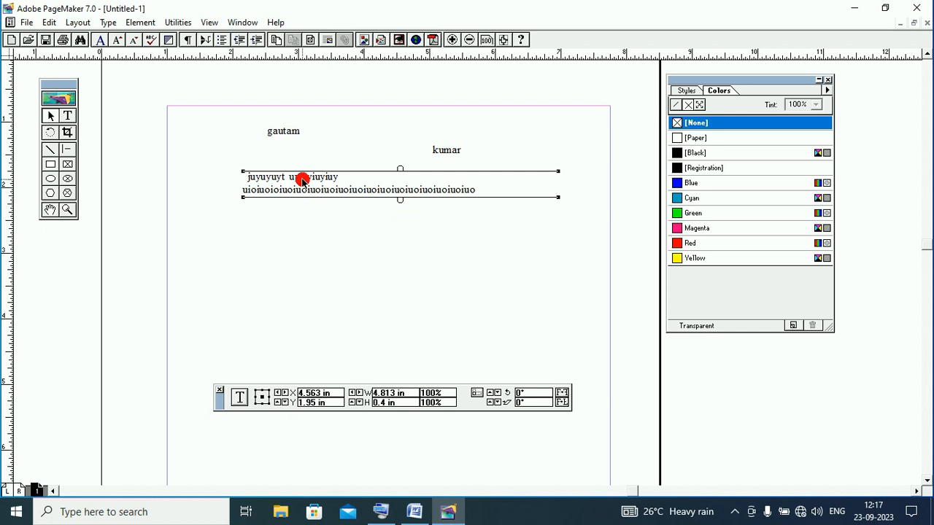
key(Delete)
- Delete the gautam and kumar text blocks from the page
click(283, 132)
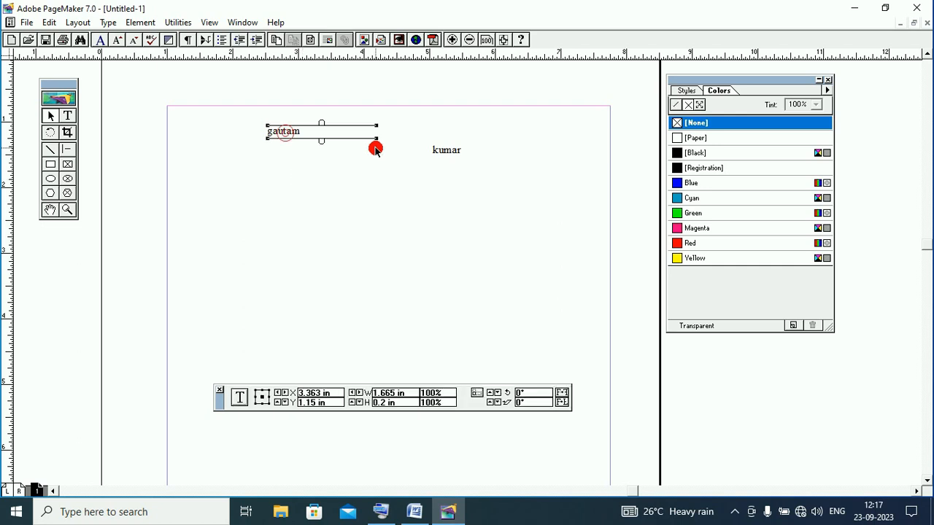
key(Delete)
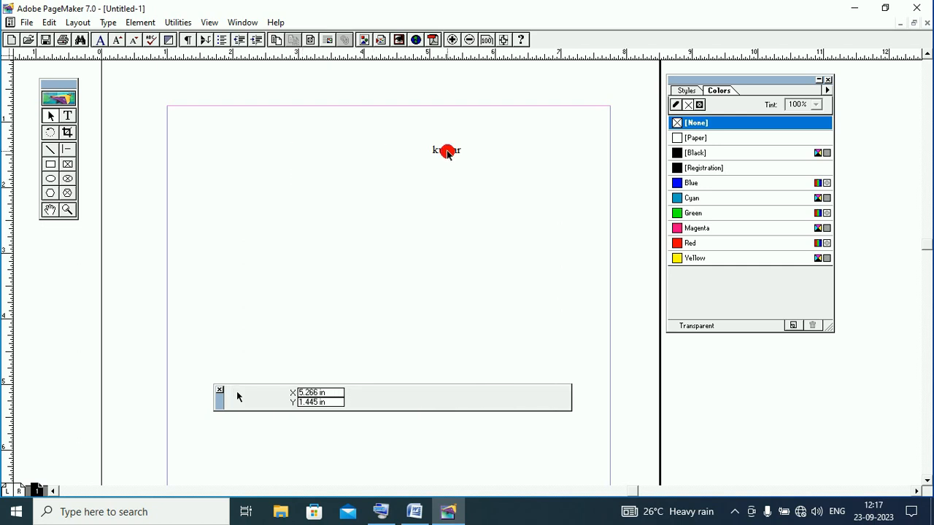
click(447, 151)
key(Delete)
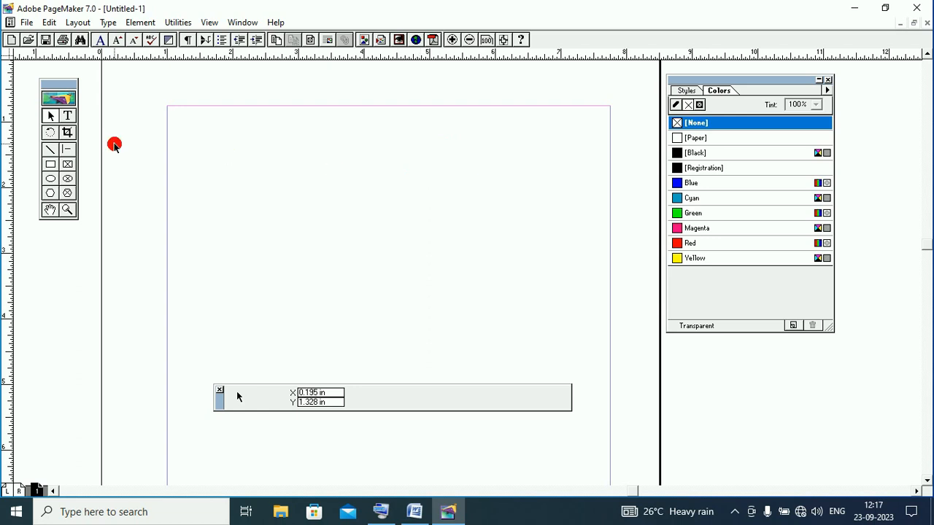
- Type 'thank you' in a new text frame near the top of the page
click(57, 115)
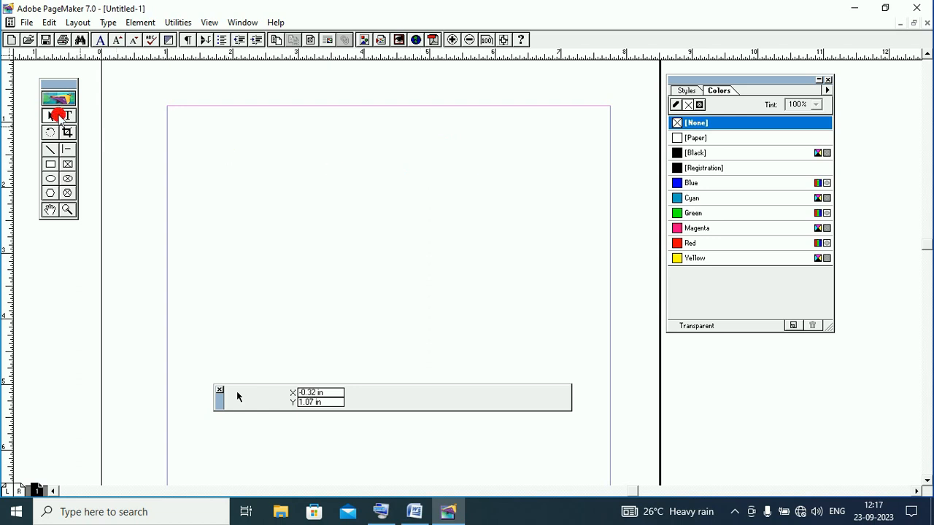
click(67, 116)
click(291, 154)
drag(290, 155, 448, 202)
click(306, 157)
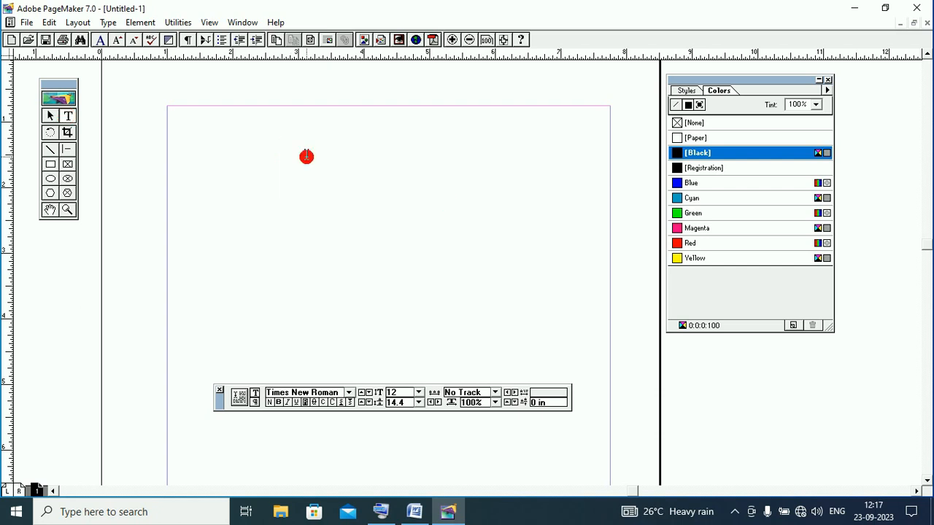
text(thank you)
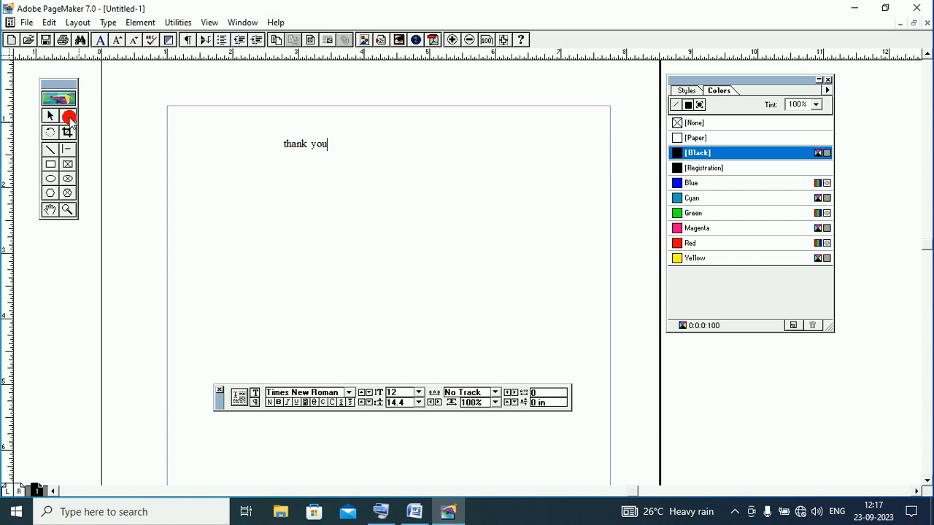
- Select the 'thank you' text and set it to 30 pt, then to 60 pt
click(292, 148)
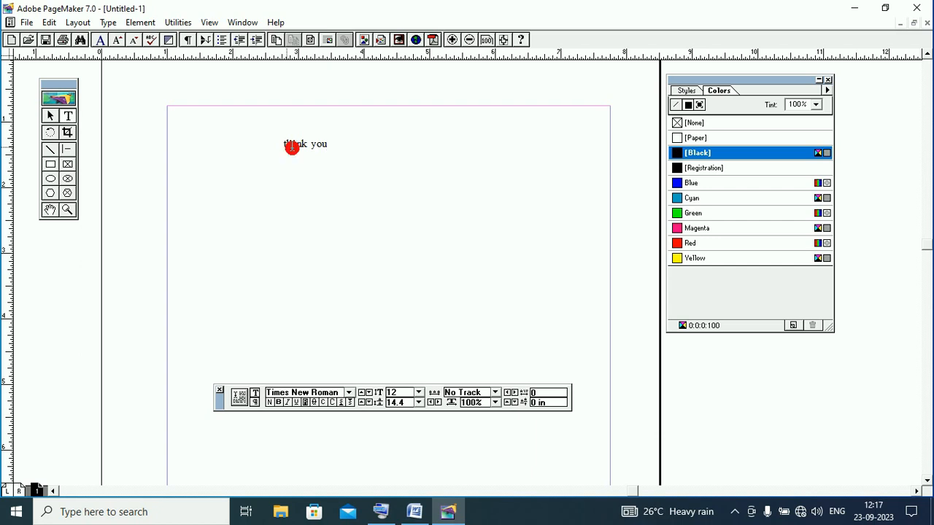
drag(335, 147, 256, 163)
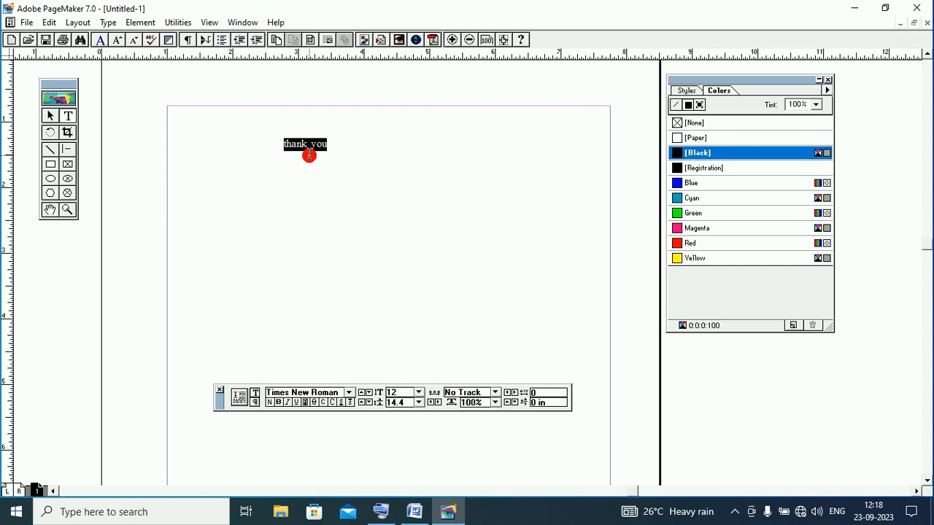
click(109, 23)
click(124, 54)
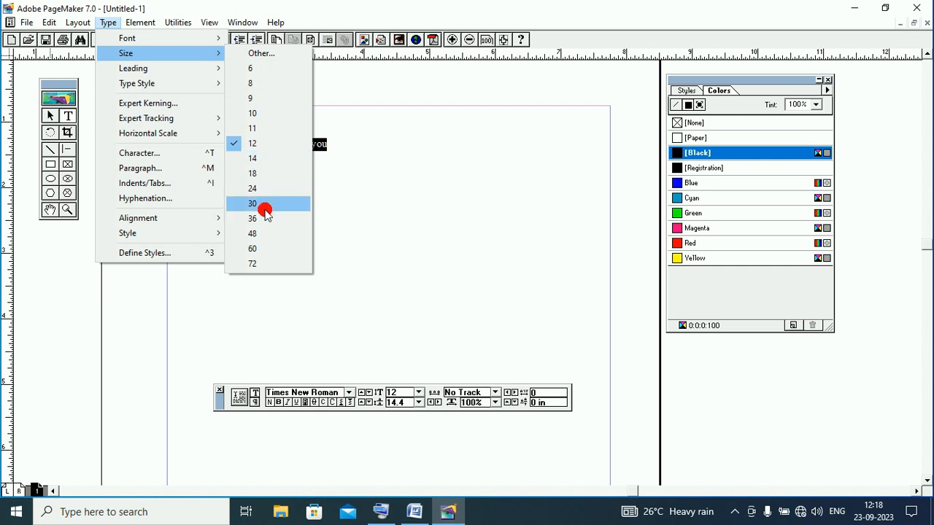
click(256, 205)
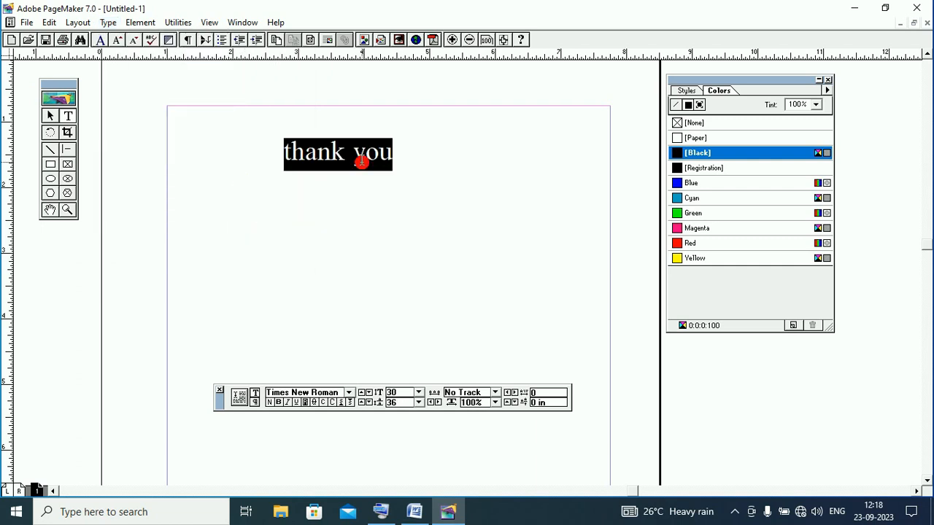
click(108, 22)
mouse_move(167, 57)
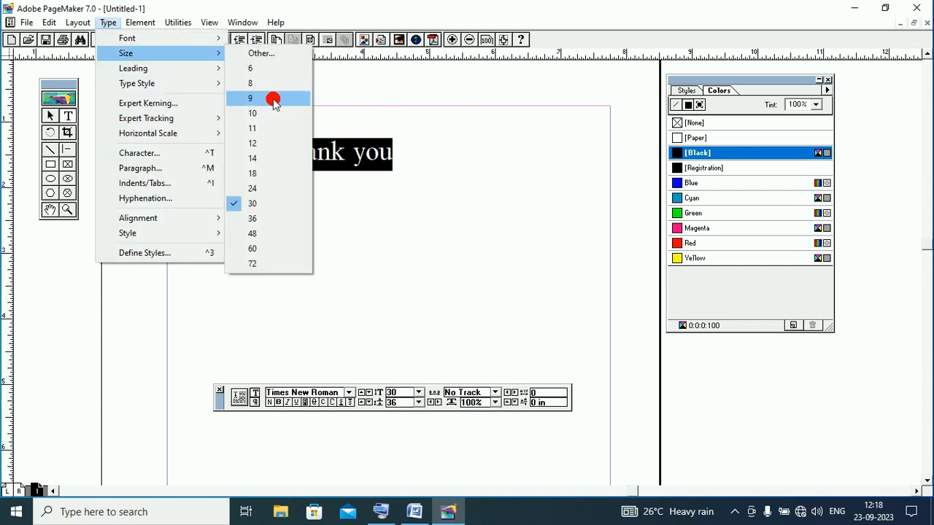
click(255, 265)
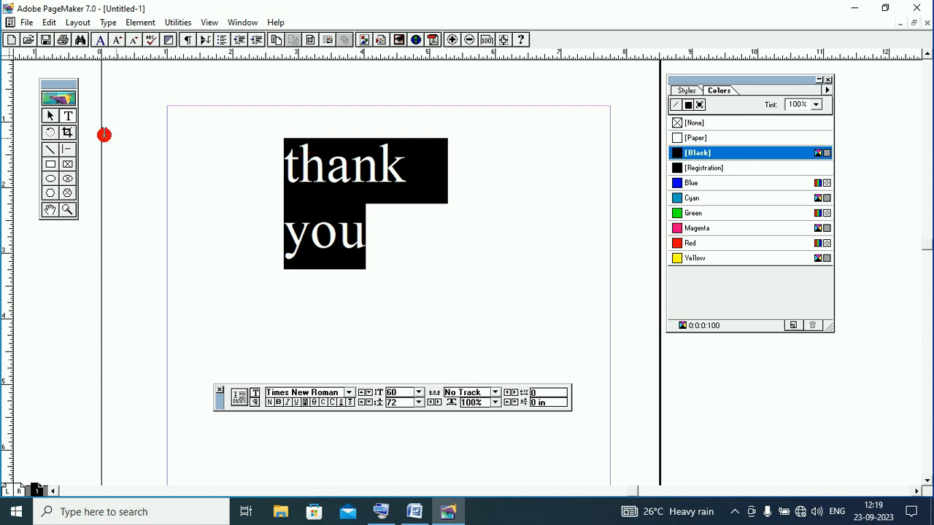
- Adjust the 'thank you' block's width and pull it down to about 2.32 × 2 in
click(54, 113)
click(344, 175)
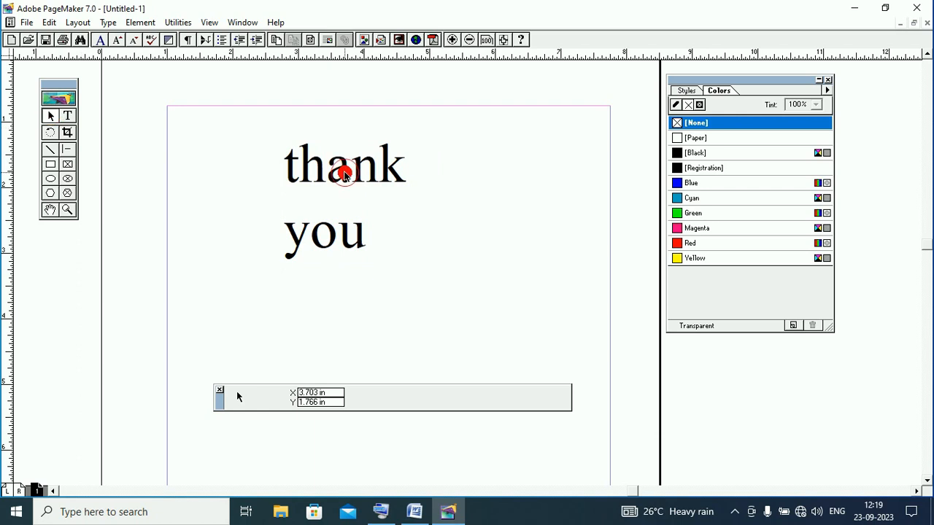
click(450, 139)
drag(450, 139, 578, 140)
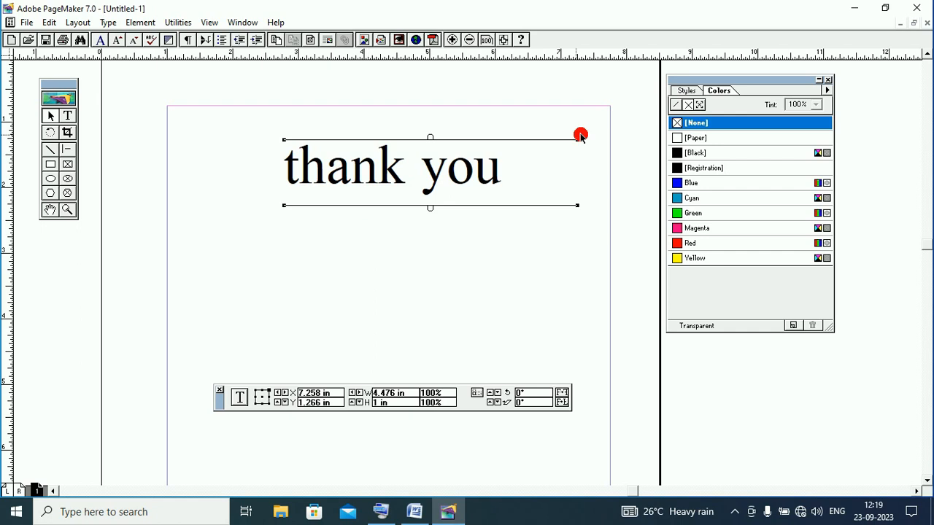
drag(580, 136, 436, 142)
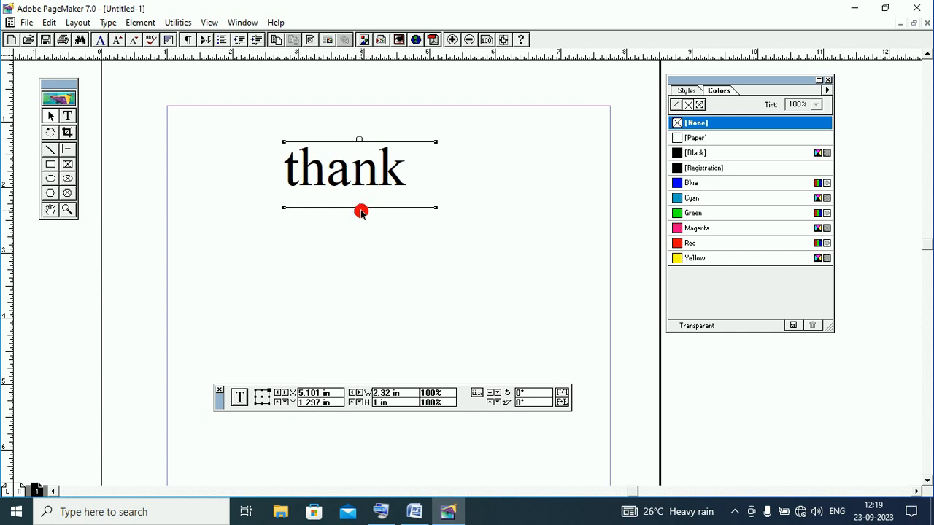
drag(360, 208, 361, 251)
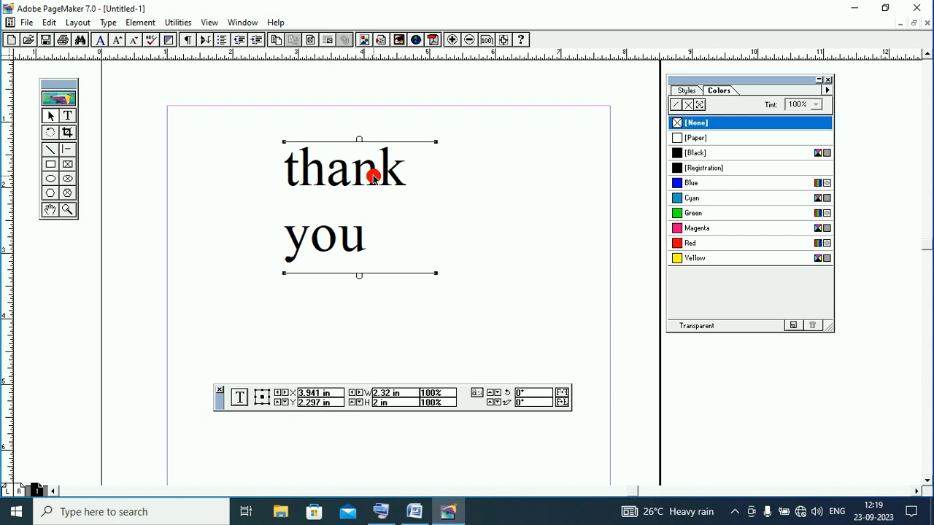
click(108, 22)
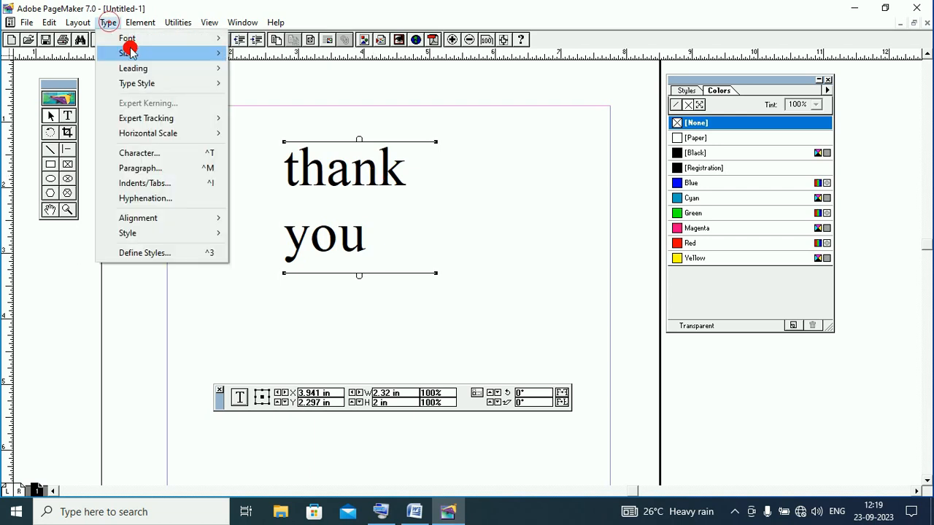
click(130, 51)
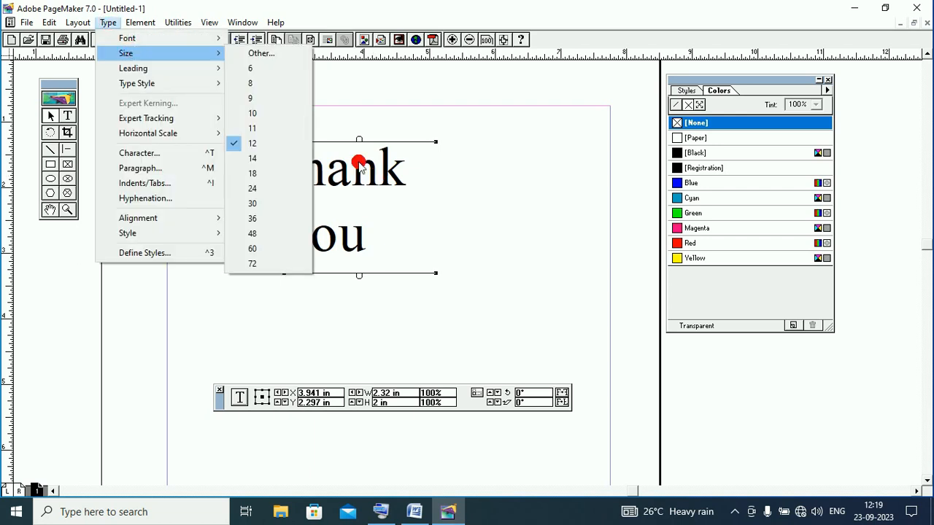
click(359, 164)
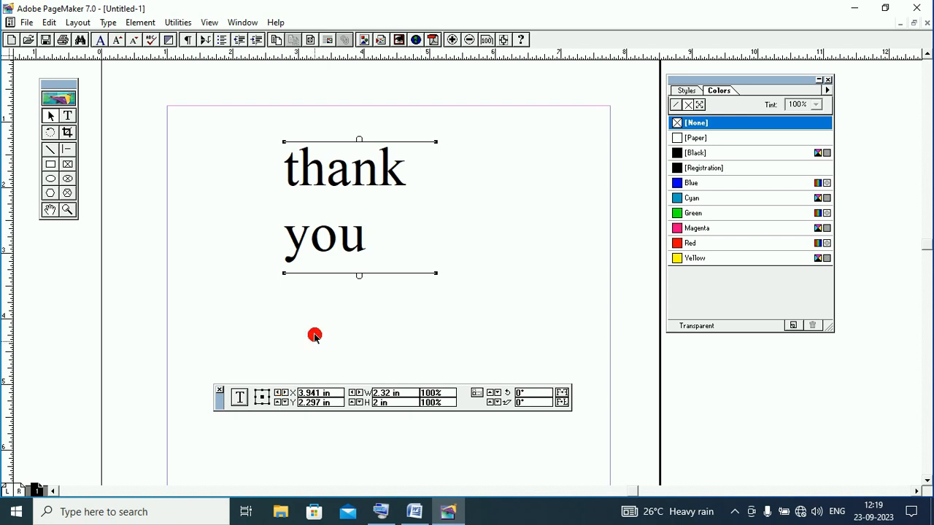
click(218, 392)
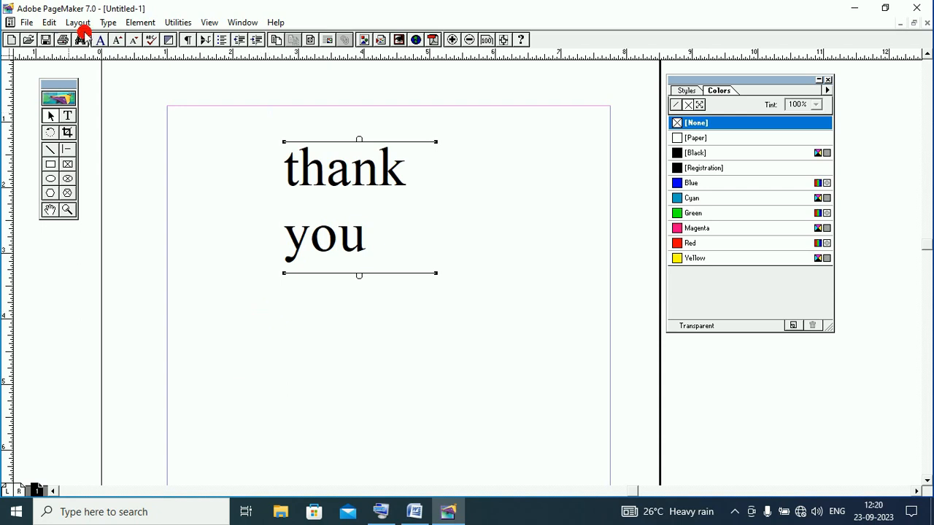
click(238, 23)
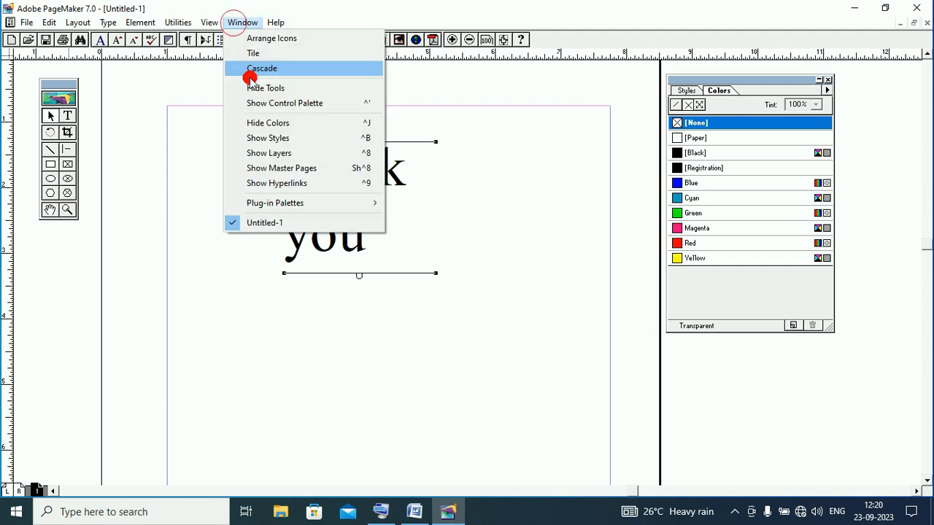
click(316, 104)
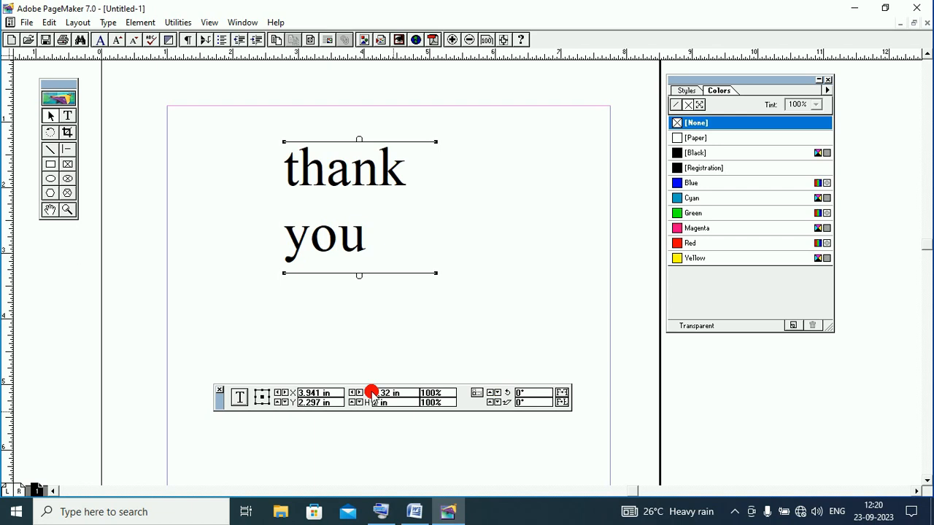
- Select the 'thank you' text, set it to 30 pt, and move the Control Palette up
click(69, 117)
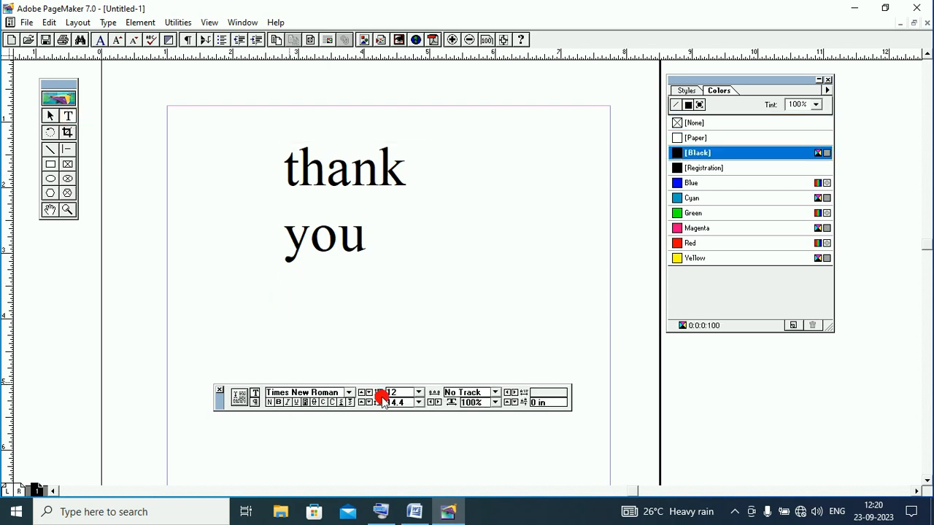
click(406, 393)
drag(373, 239, 269, 182)
click(388, 401)
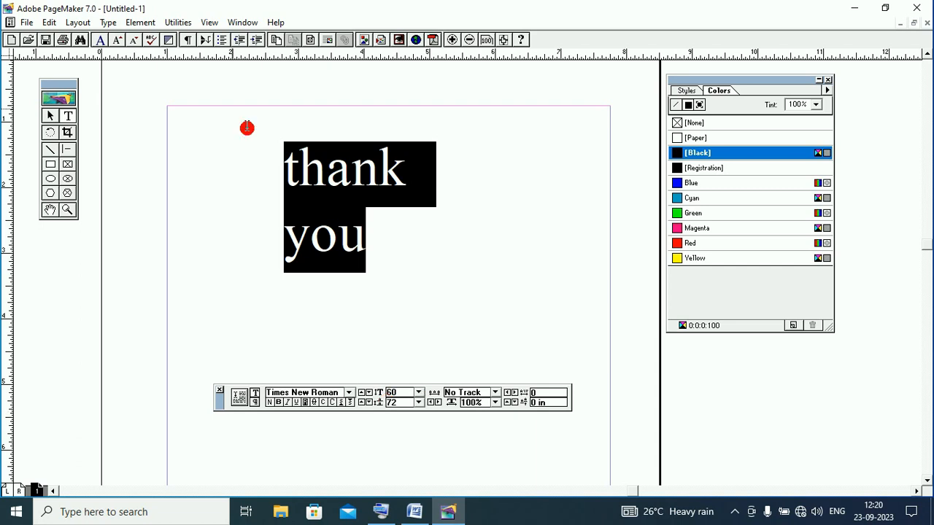
click(106, 23)
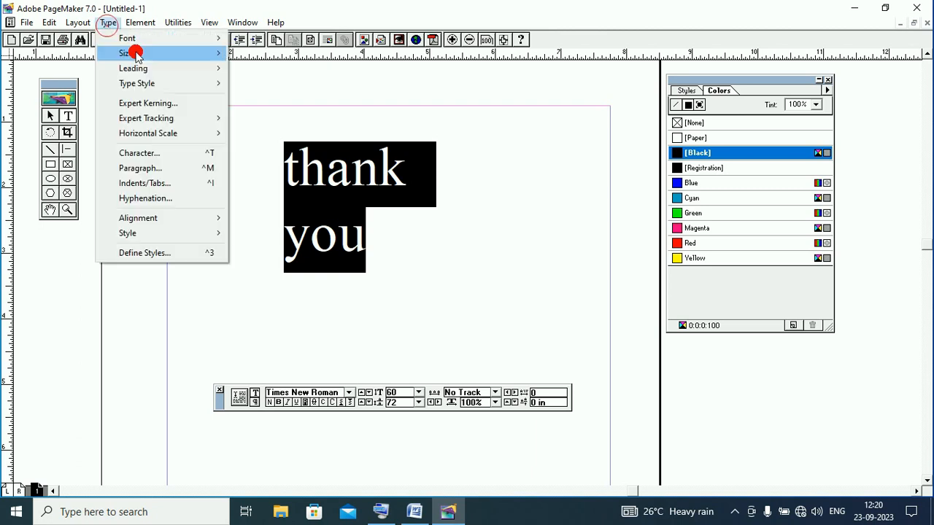
mouse_move(137, 56)
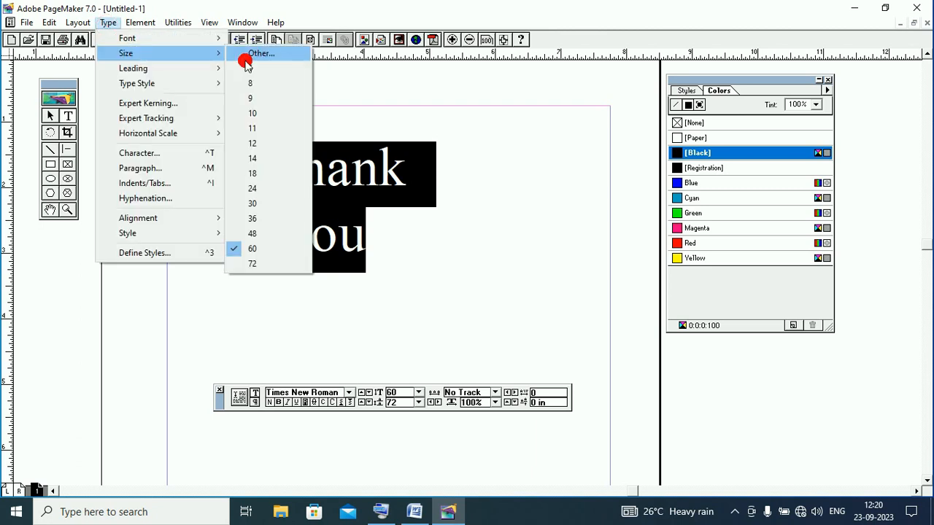
click(255, 206)
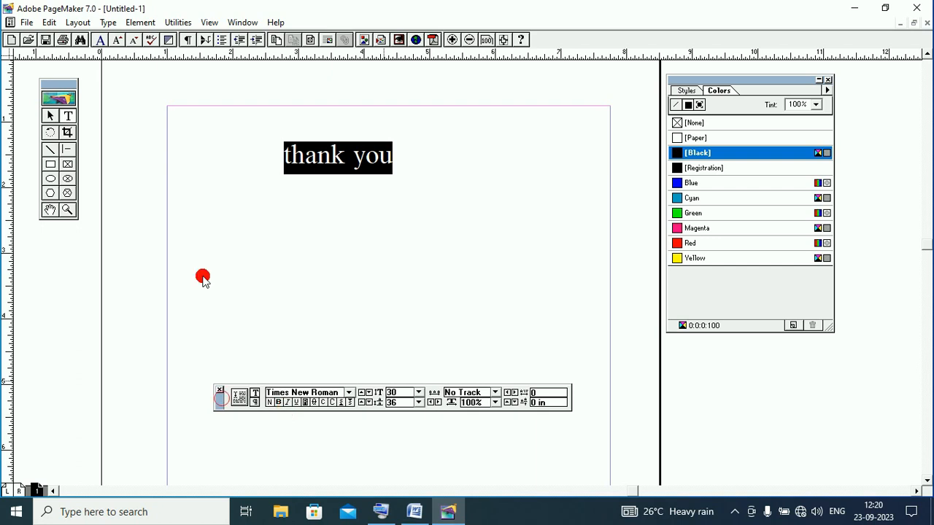
drag(219, 397, 203, 278)
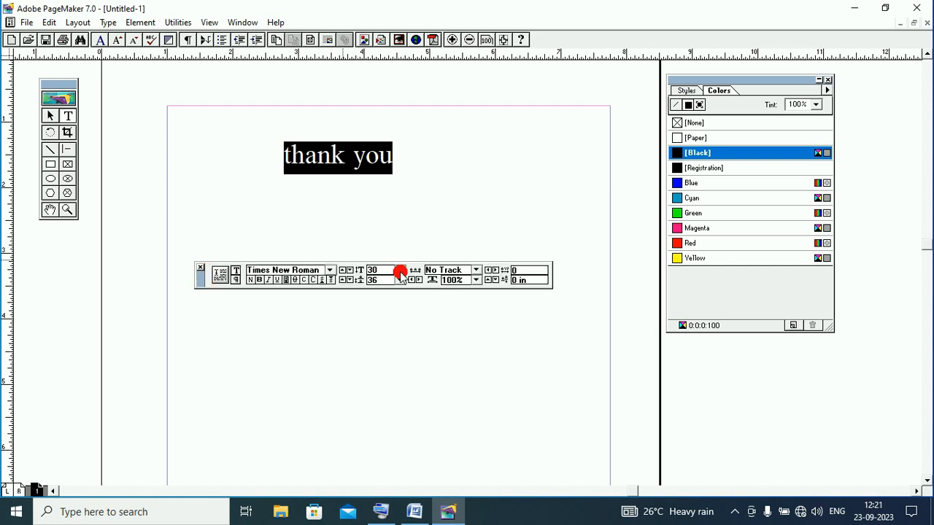
- Set 'thank you' to 60 pt and apply bold, italic and underline in the Control Palette
click(400, 272)
click(378, 314)
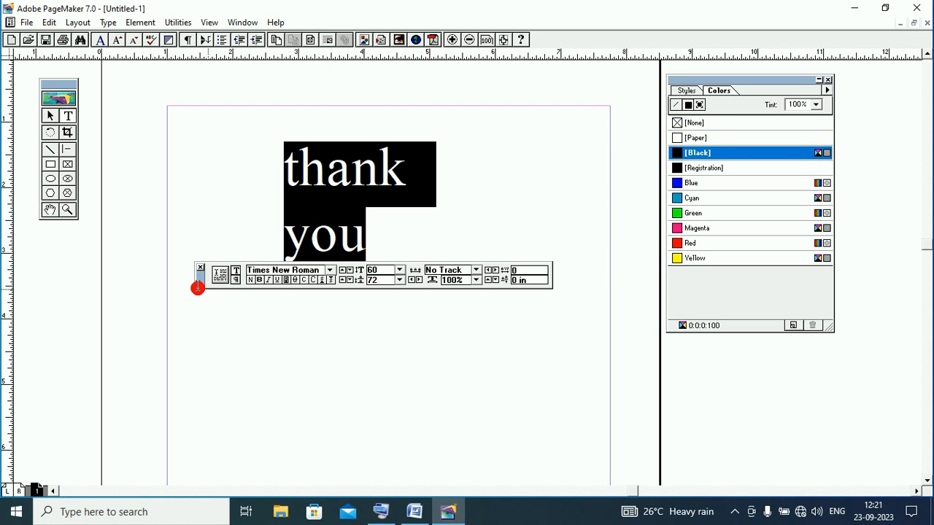
drag(206, 283, 205, 301)
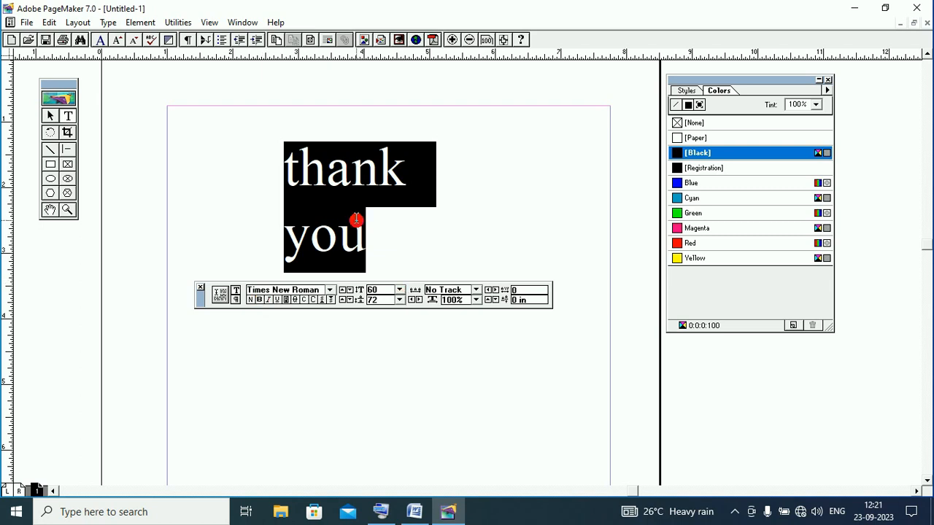
click(259, 300)
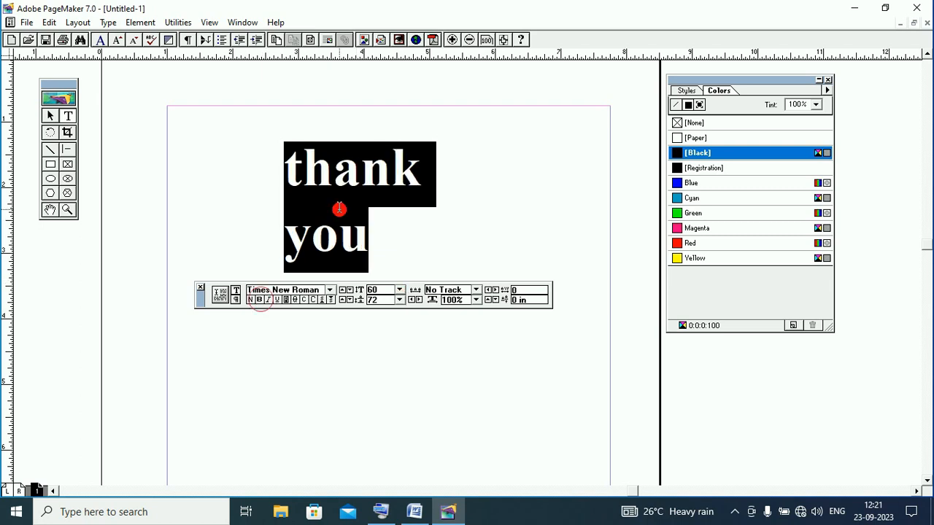
click(269, 299)
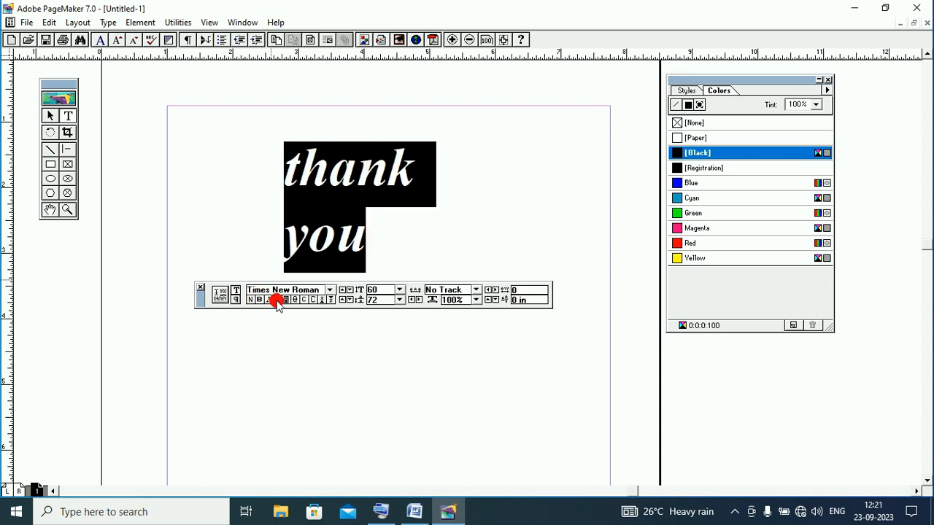
click(277, 301)
click(377, 244)
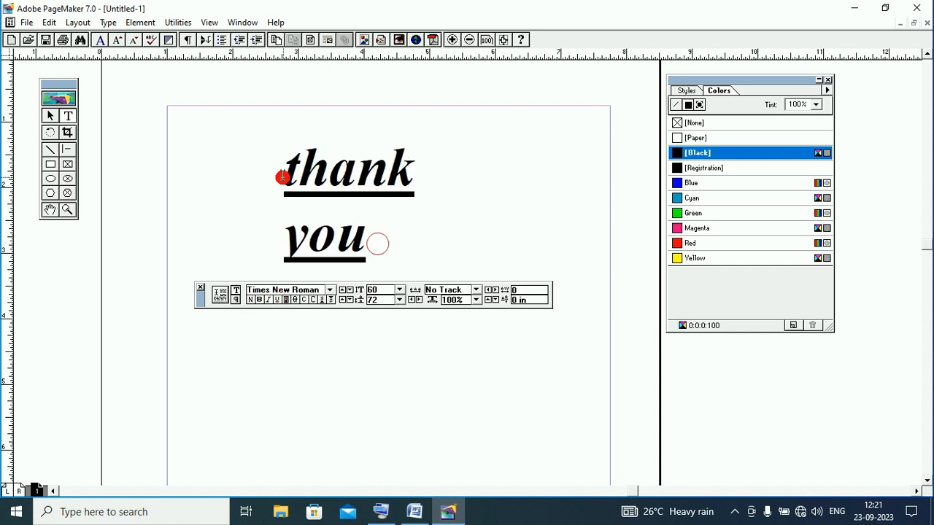
- Reselect all of 'thank you' and turn its underline off
click(363, 229)
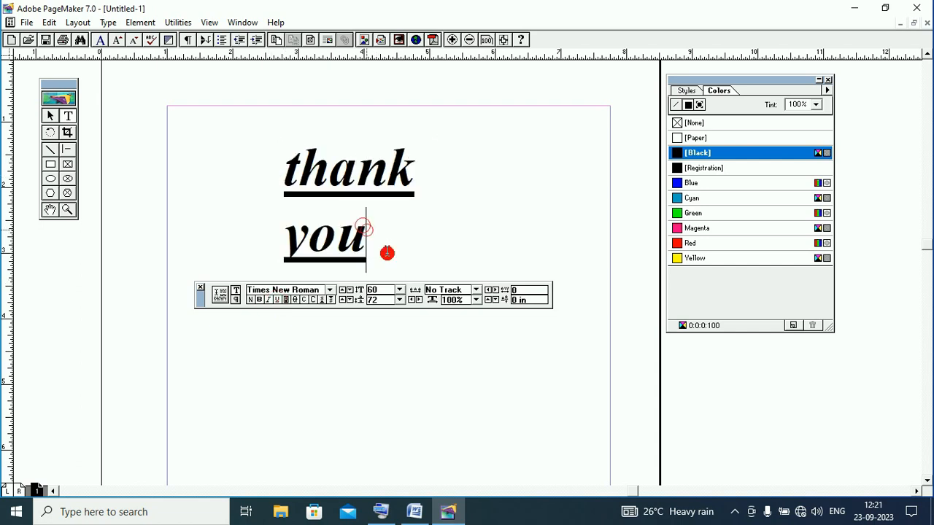
drag(387, 253, 281, 189)
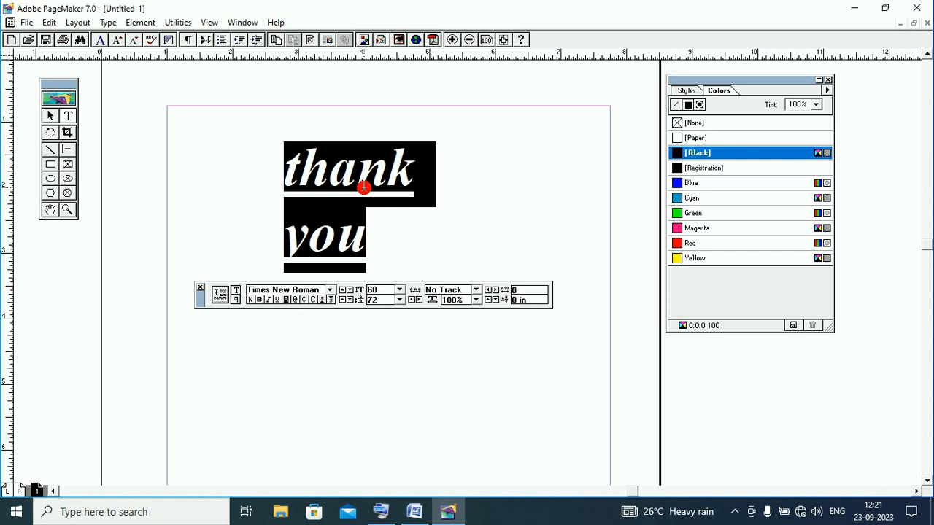
click(276, 299)
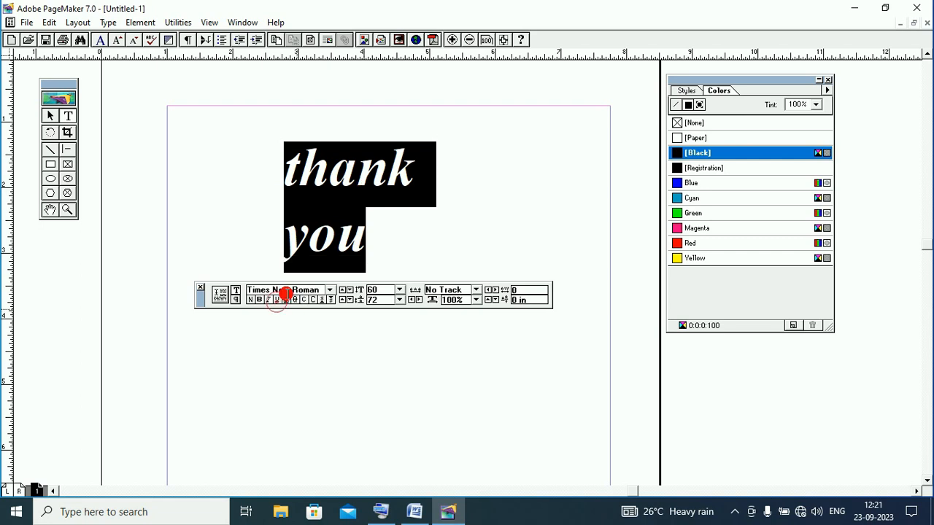
click(357, 220)
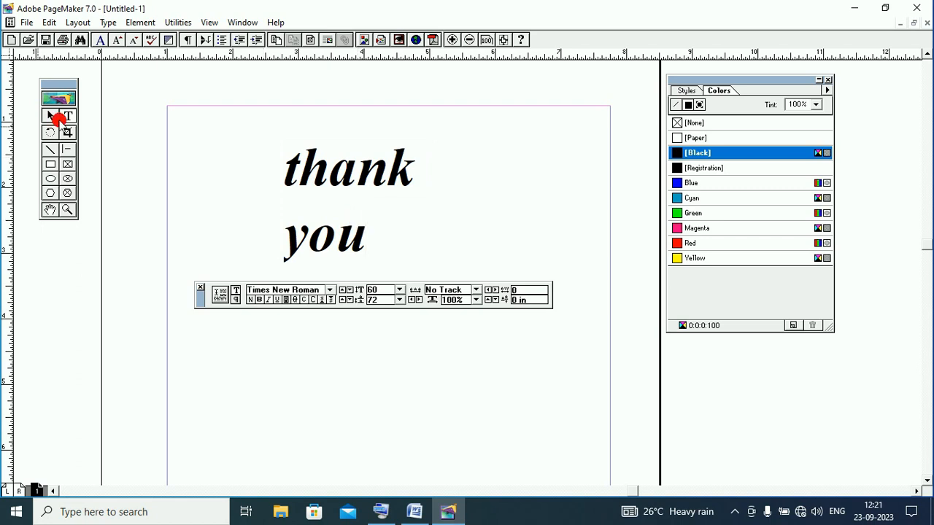
- Widen the 'thank you' text block to about 3.906 in so it fits one line
click(49, 115)
click(343, 176)
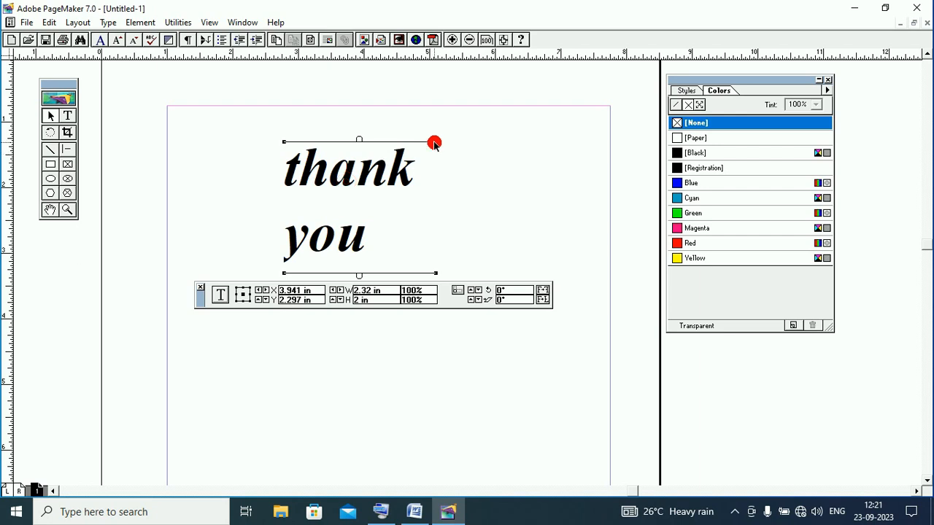
drag(435, 143, 540, 144)
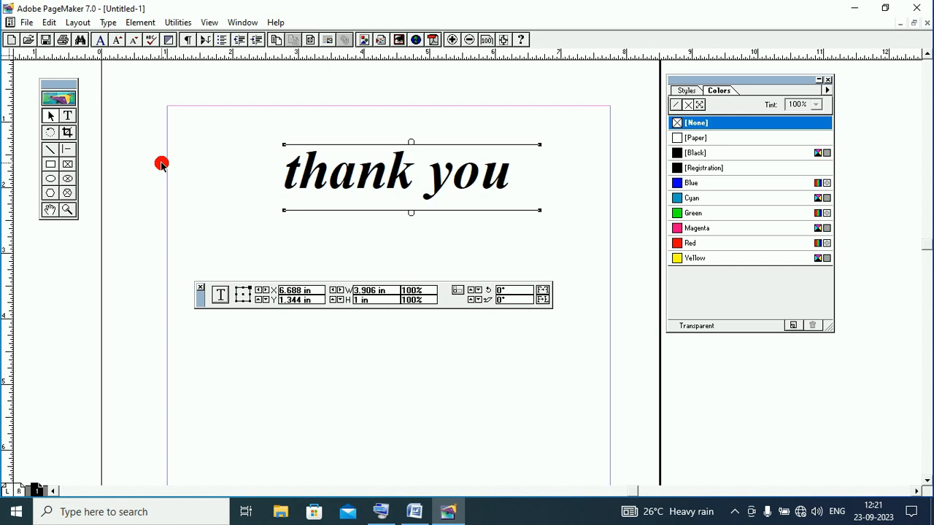
click(68, 116)
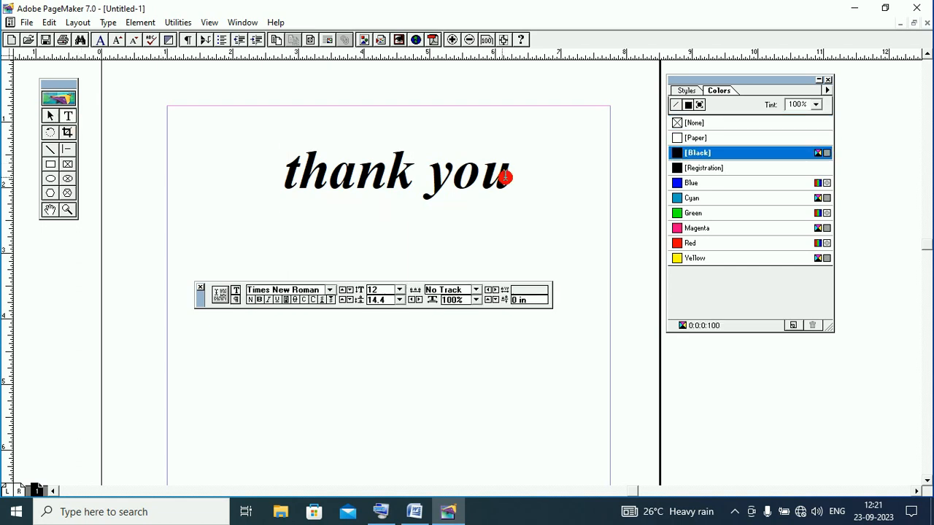
- Select 'thank you' and switch Reverse styling on, then back off so the text shows again
drag(505, 177, 284, 177)
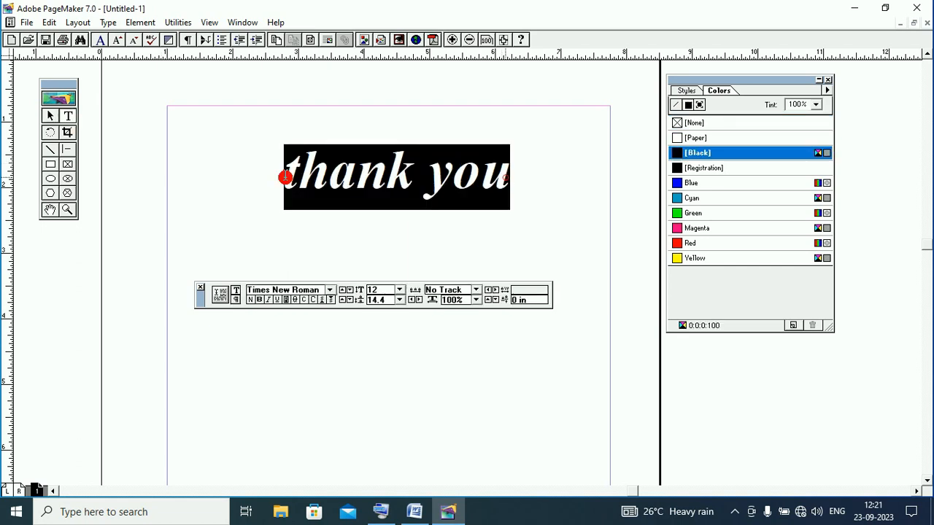
click(286, 300)
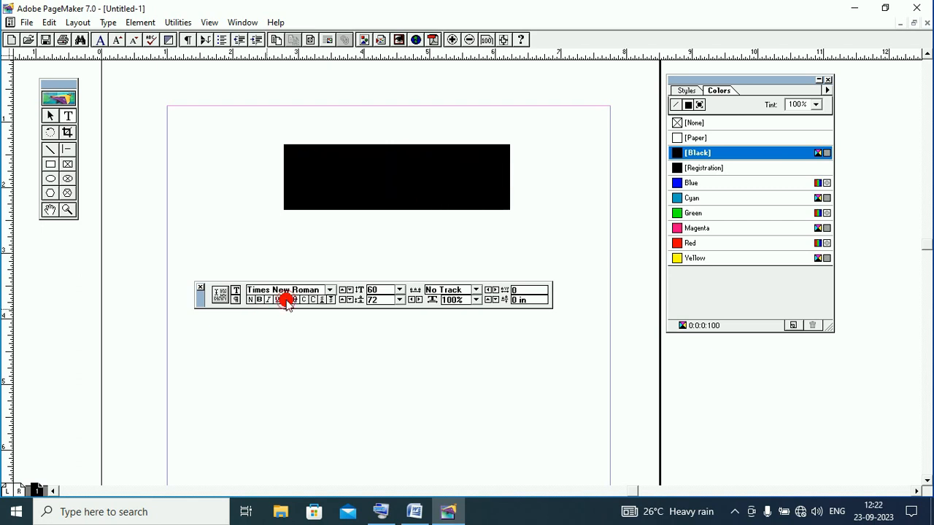
click(340, 239)
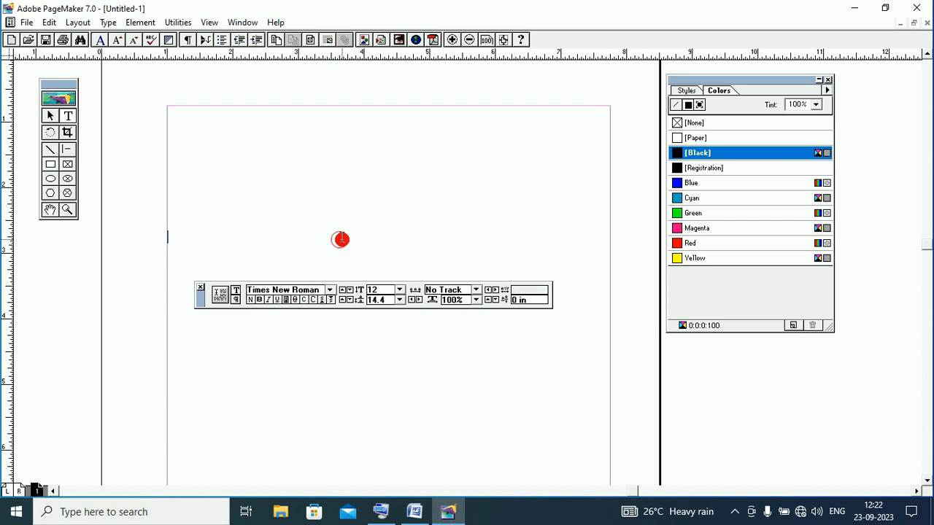
drag(290, 178, 355, 250)
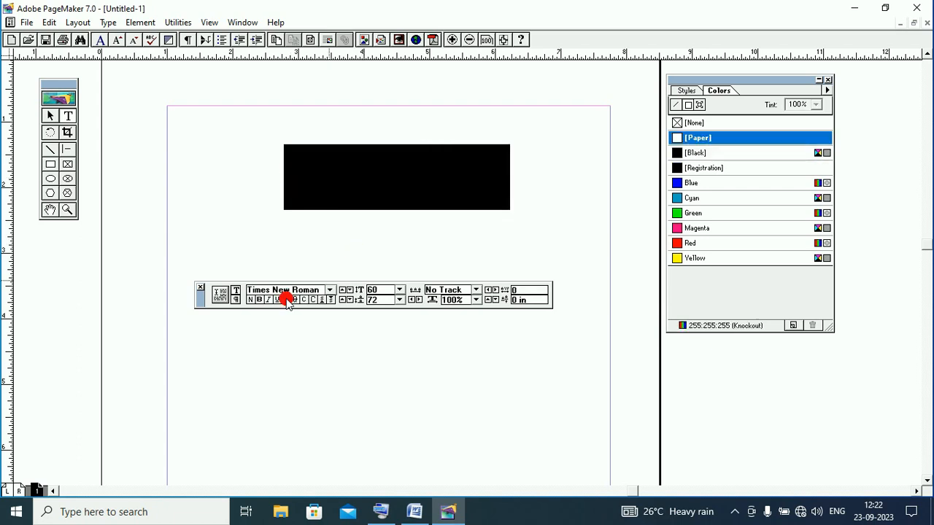
click(370, 186)
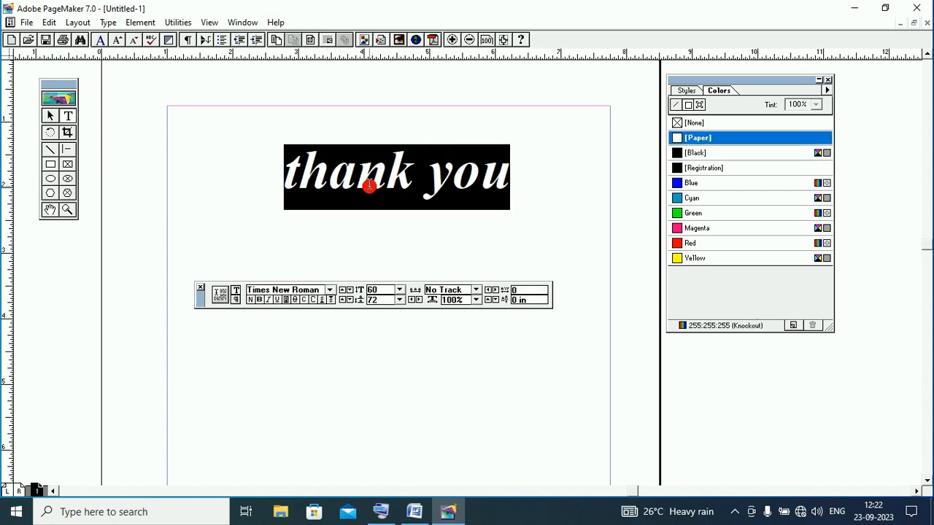
- Set the heading in Small Caps so it reads THANK YOU
click(304, 300)
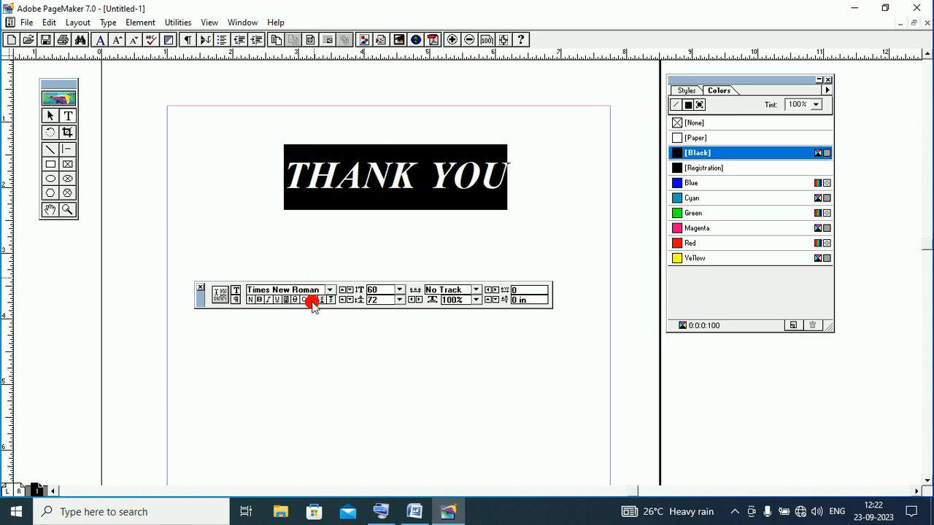
click(312, 301)
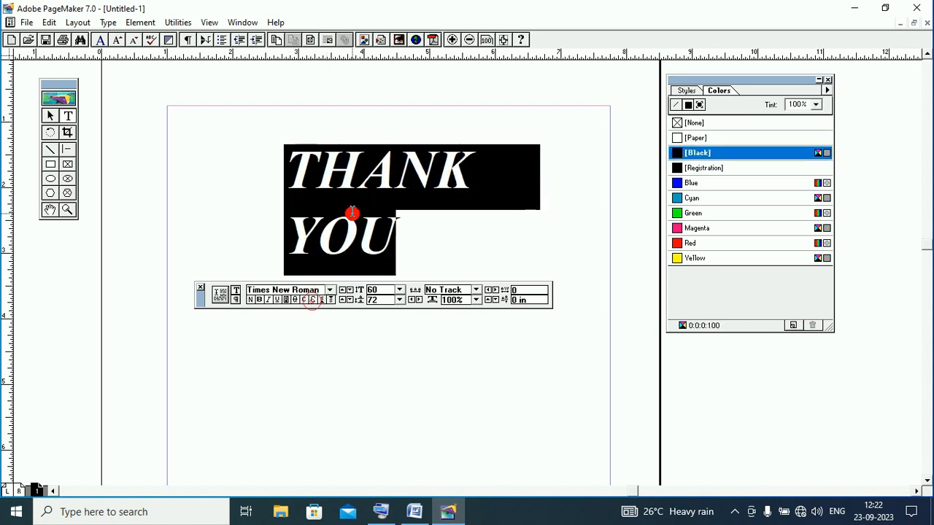
click(308, 300)
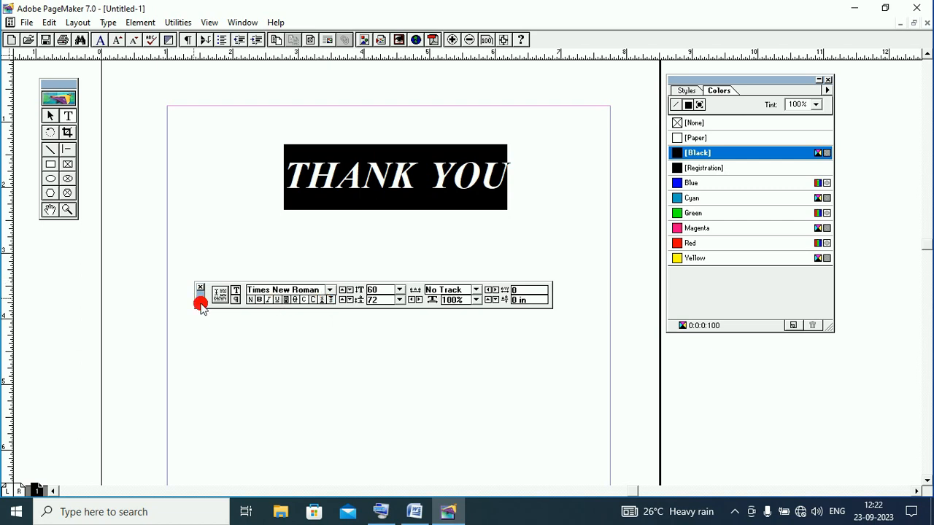
- Type 'a2' on a new line below the heading and set it to 60 points
drag(201, 305, 202, 325)
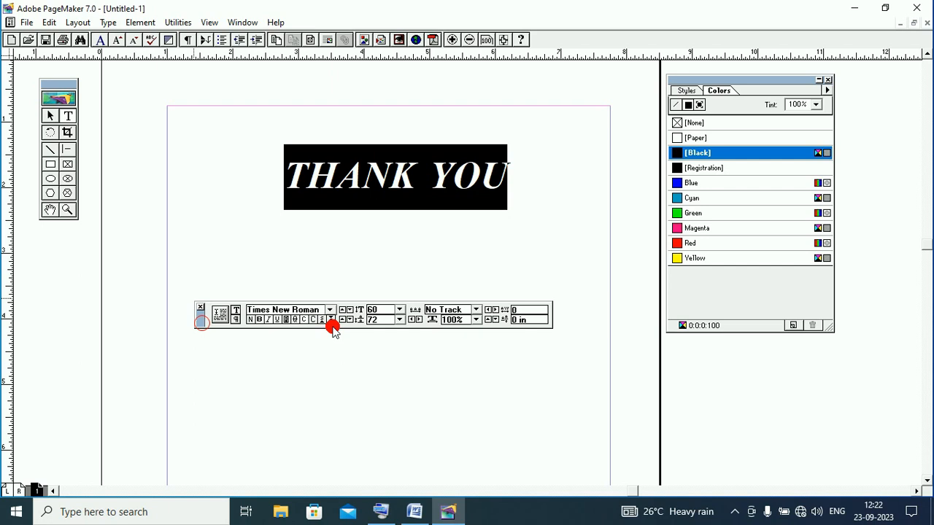
click(295, 235)
click(268, 233)
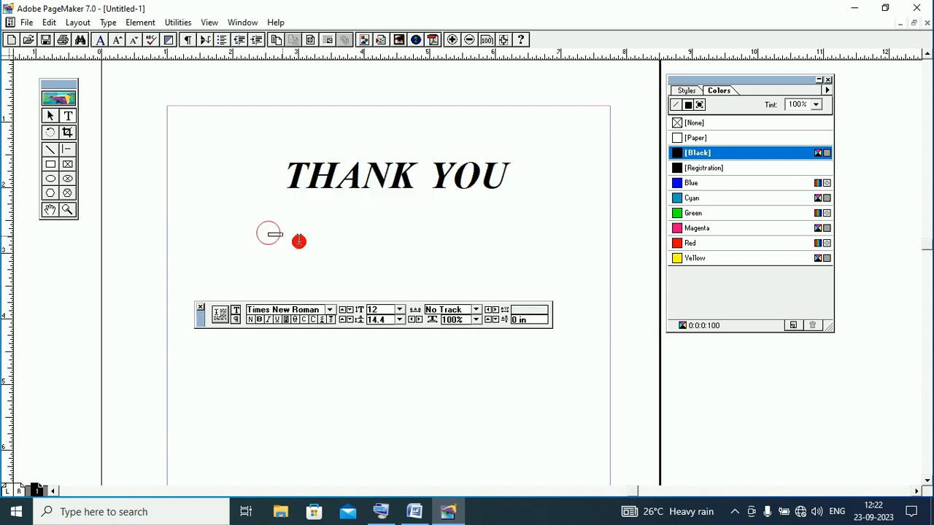
text(a)
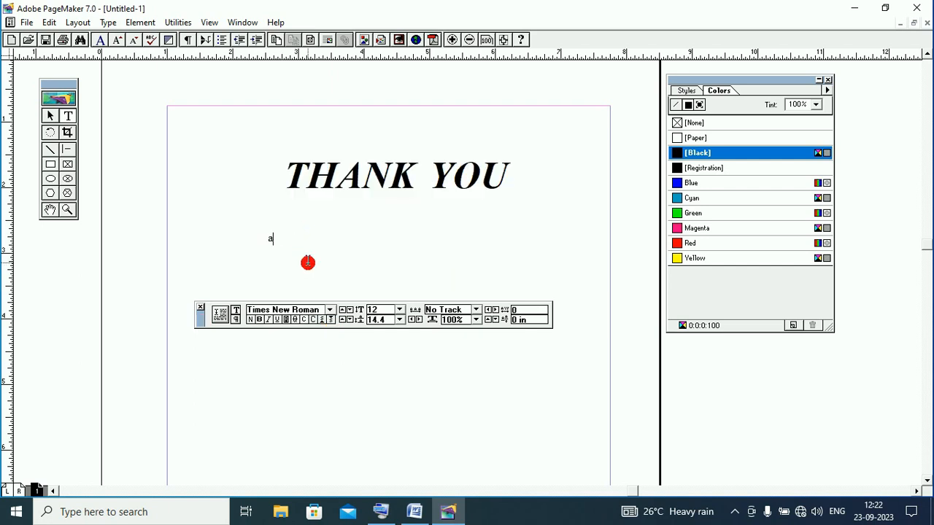
text(2)
drag(278, 240, 264, 243)
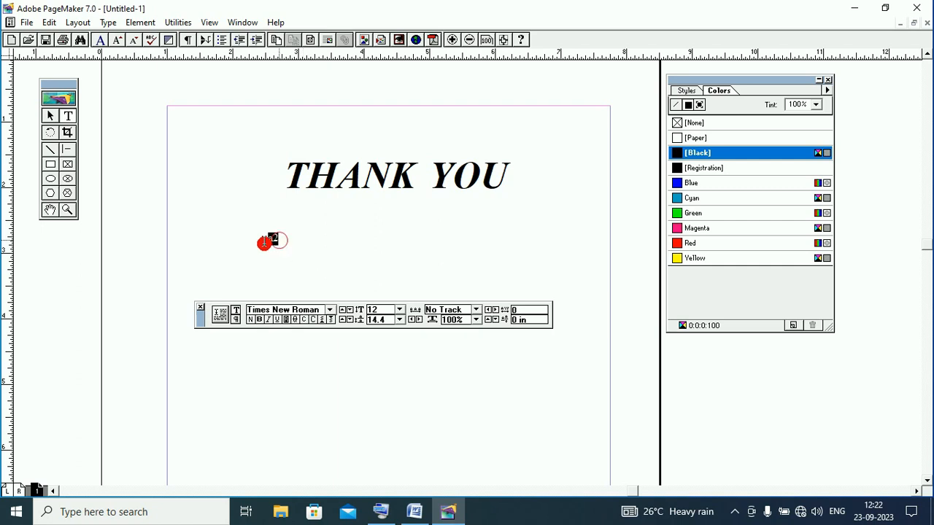
click(399, 309)
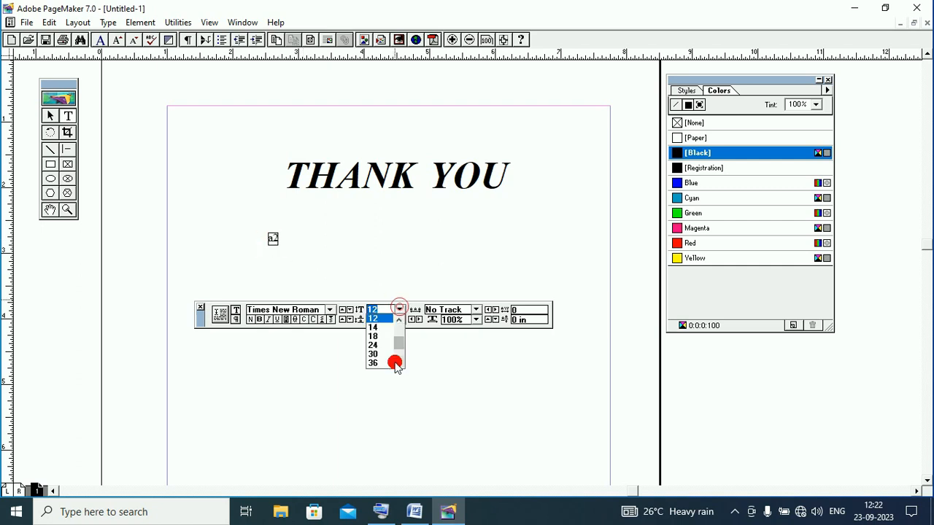
click(397, 362)
click(380, 355)
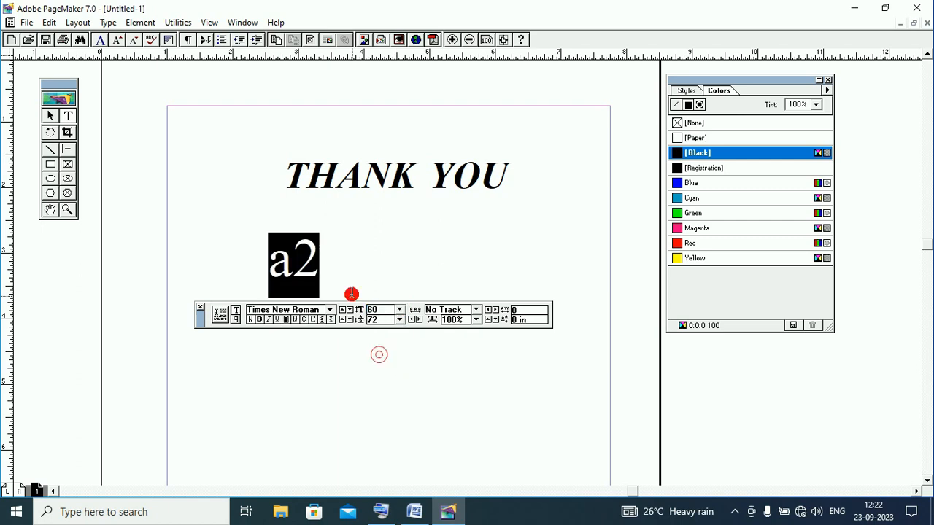
- Make the 2 in a2 a subscript
click(346, 282)
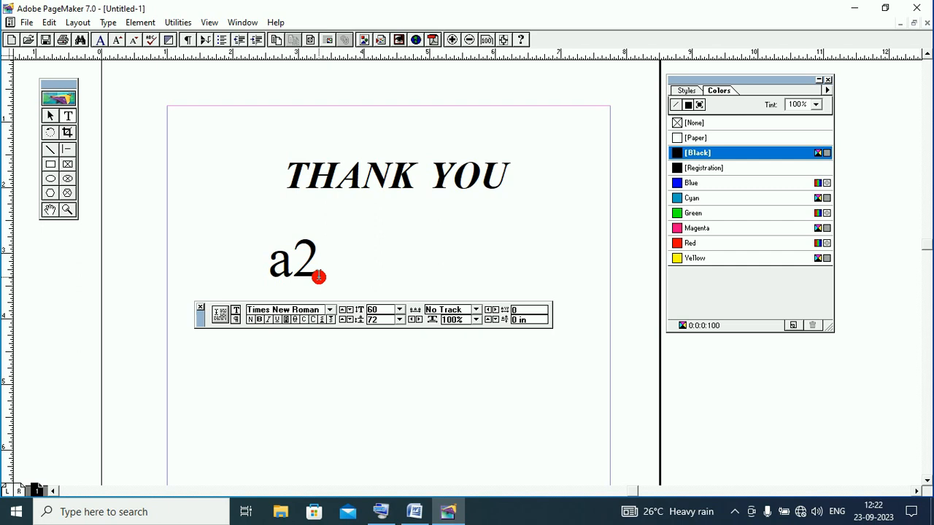
drag(319, 276, 306, 268)
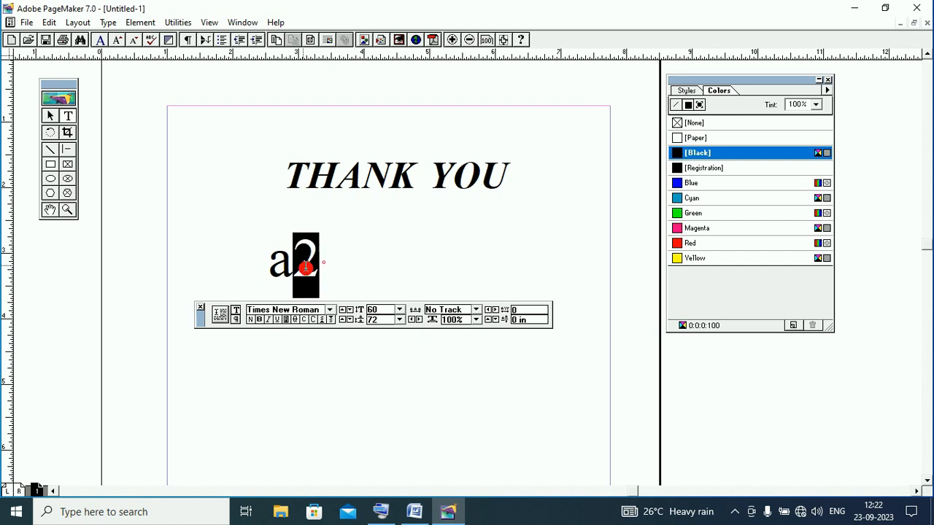
click(321, 320)
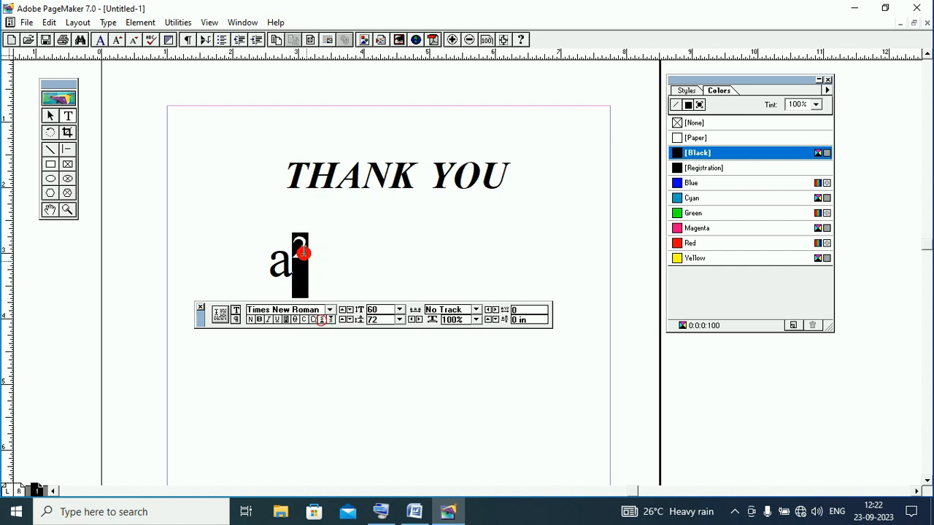
click(329, 319)
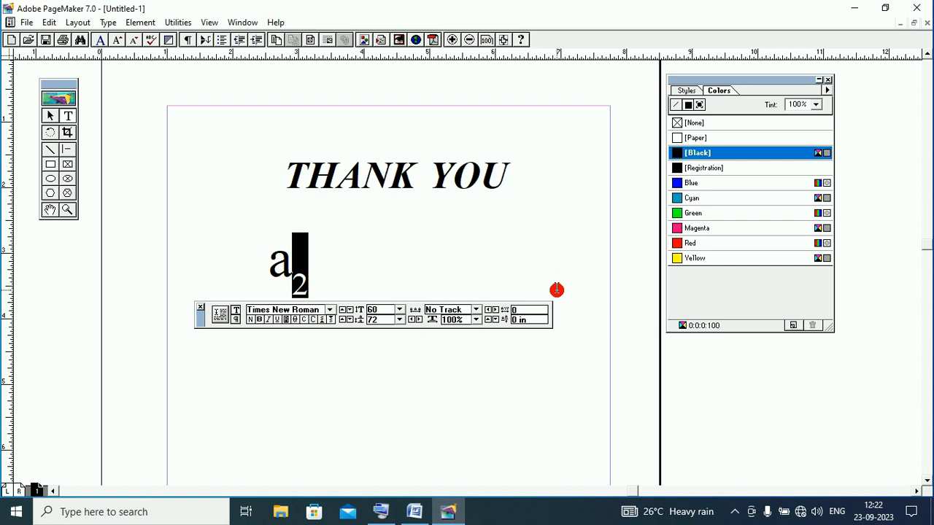
- Give THANK YOU 59 leading and Very Loose tracking
click(521, 183)
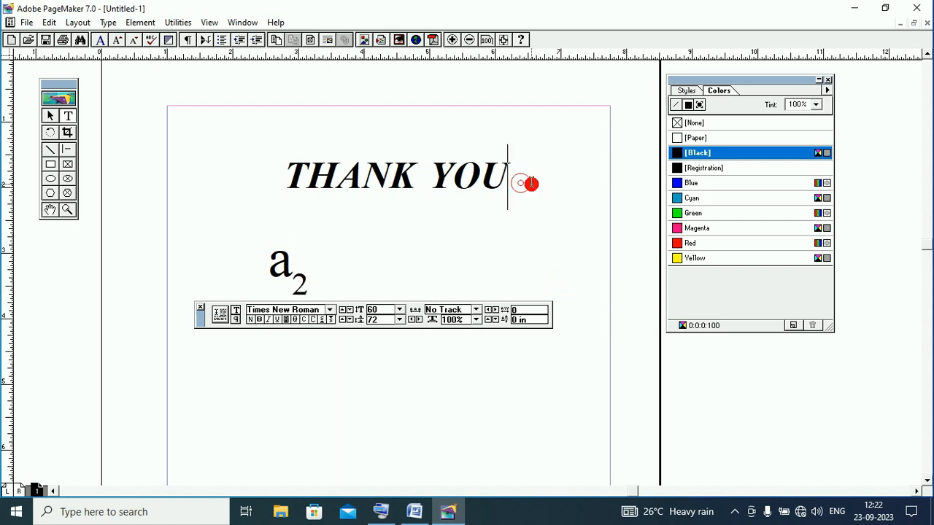
drag(521, 183, 274, 175)
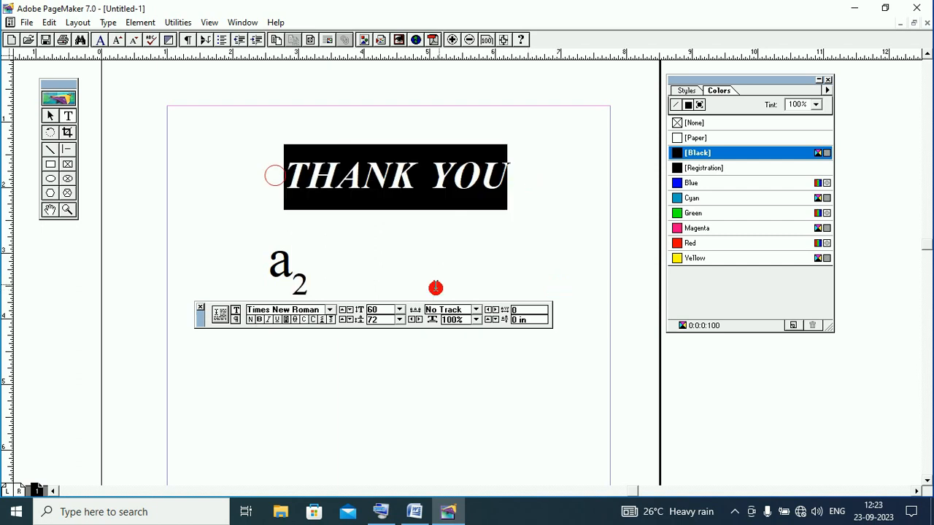
click(400, 320)
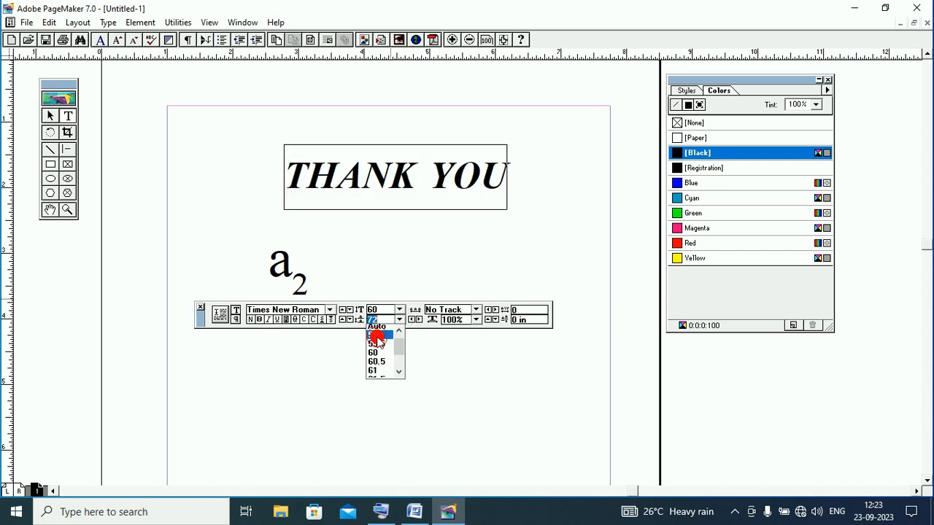
click(378, 337)
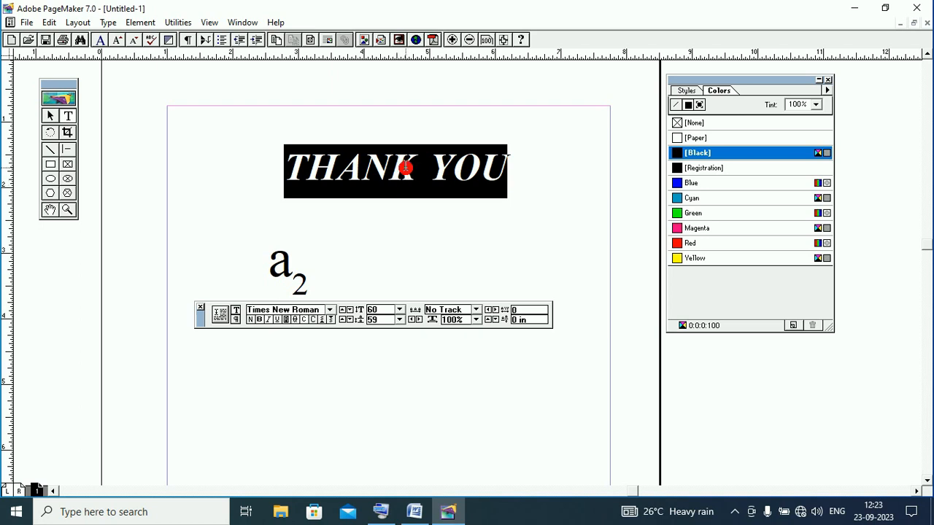
click(478, 311)
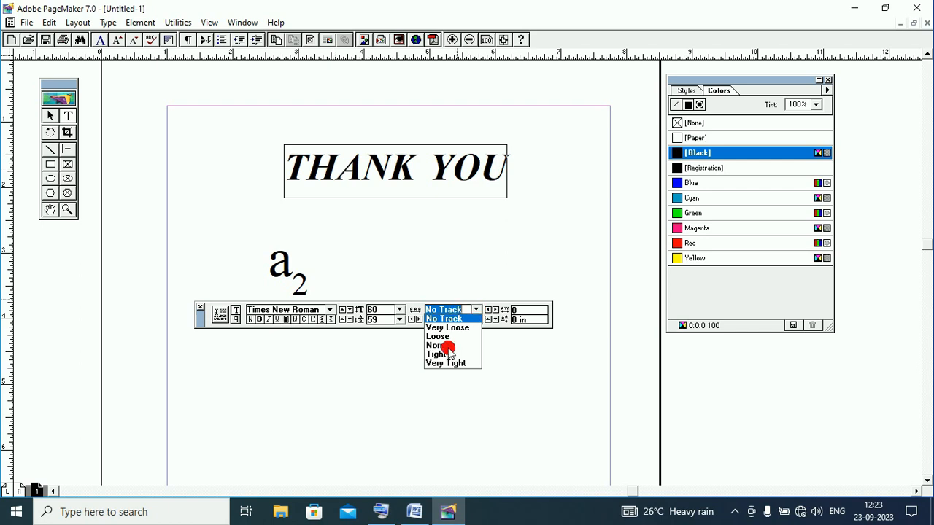
click(447, 327)
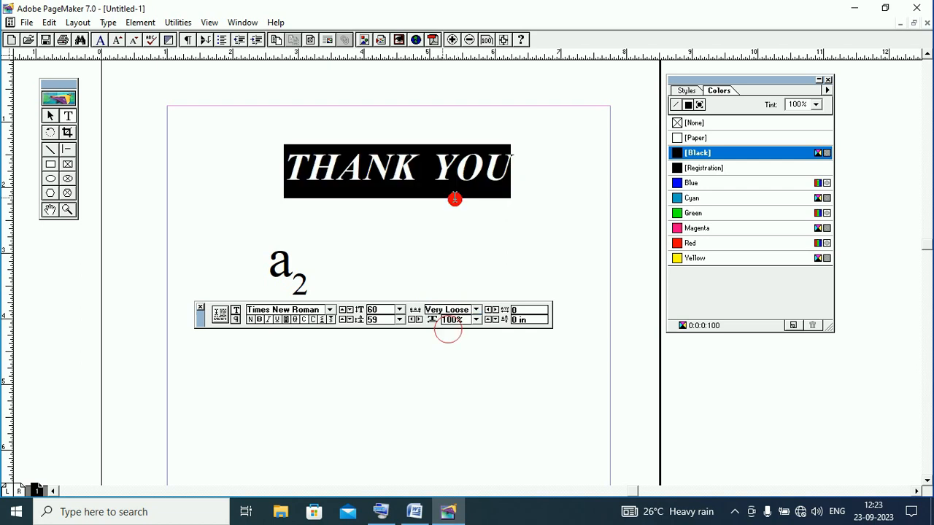
- Raise the heading's kerning to 0.19 and its baseline shift to 0.05 in
click(496, 311)
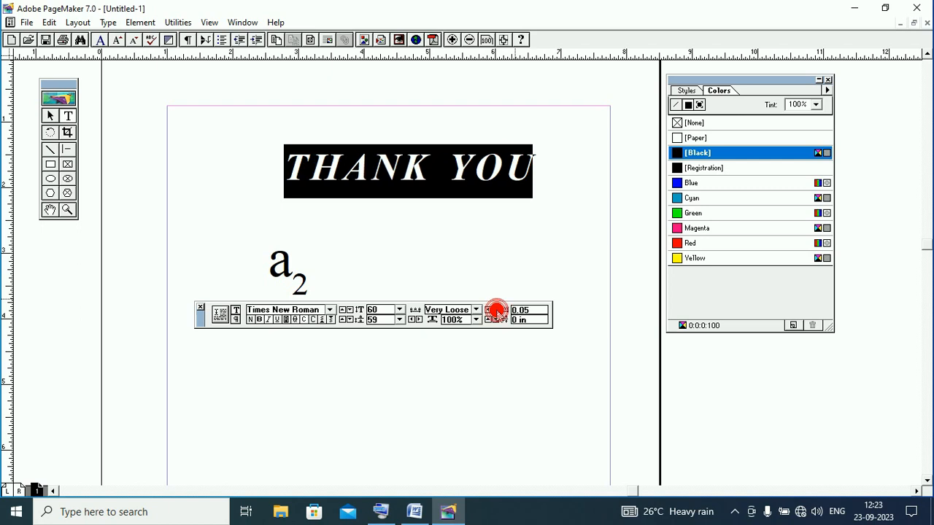
click(496, 310)
click(496, 310)
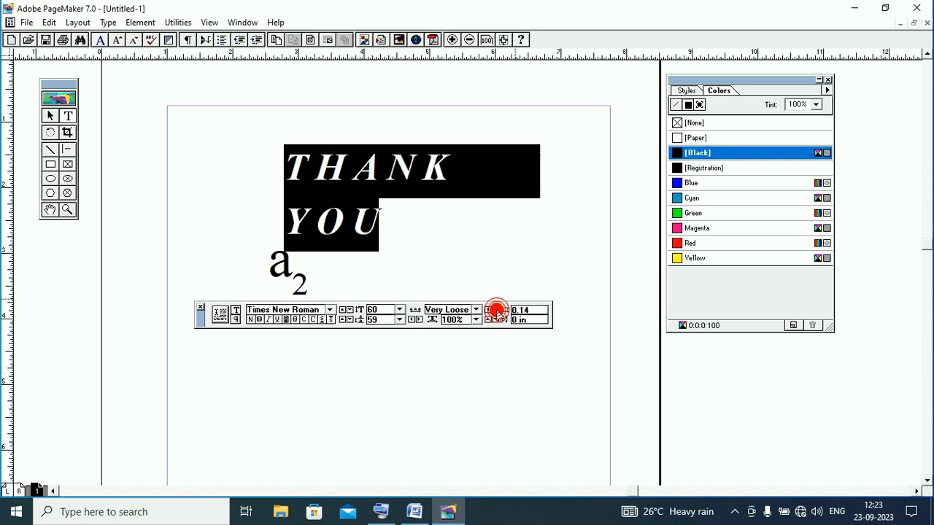
click(496, 310)
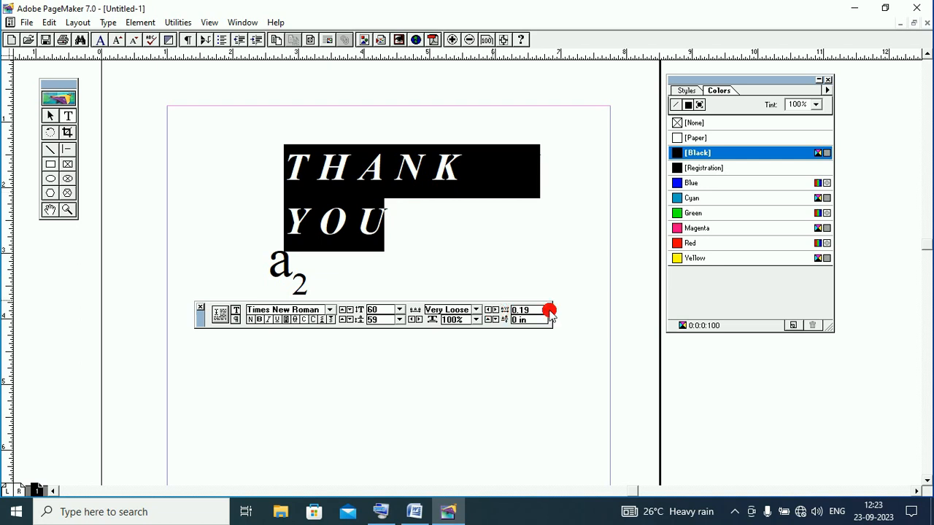
click(488, 321)
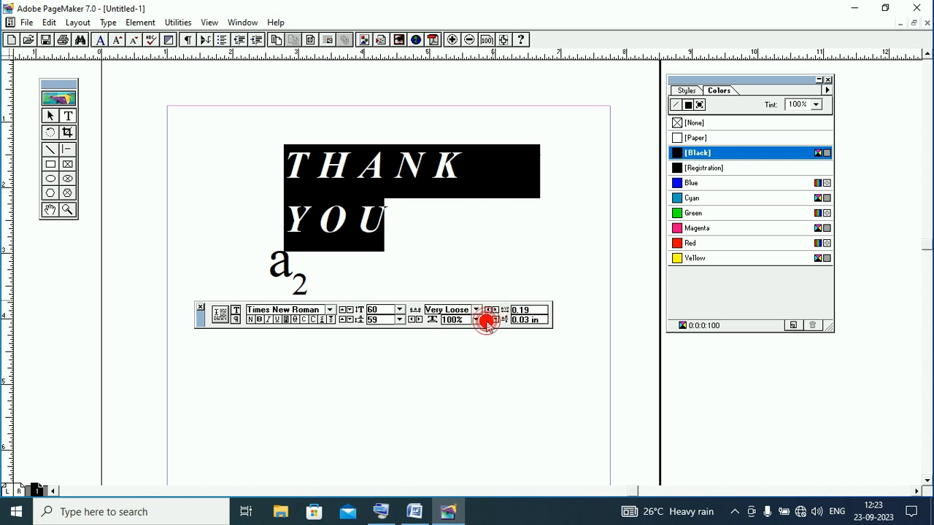
click(488, 321)
click(488, 321)
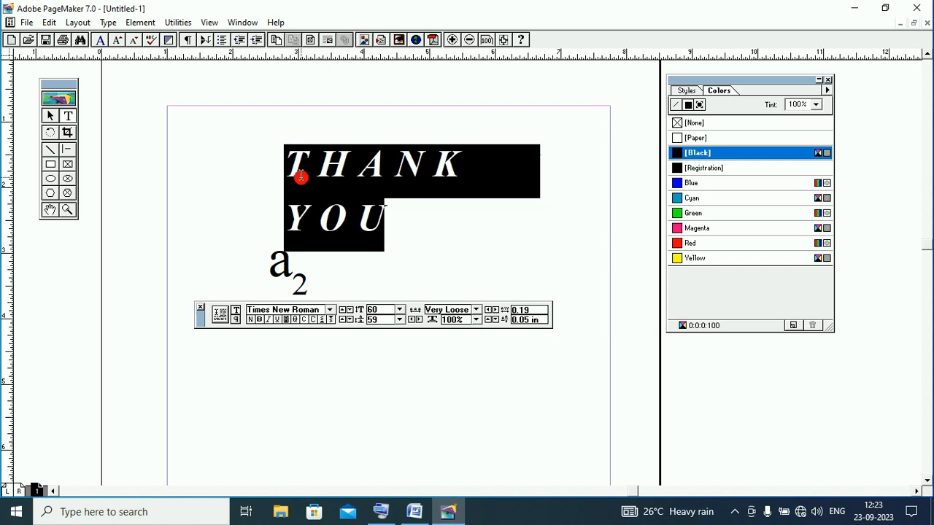
- Apply the Yu Gothic UI Light font to THANK YOU
click(328, 309)
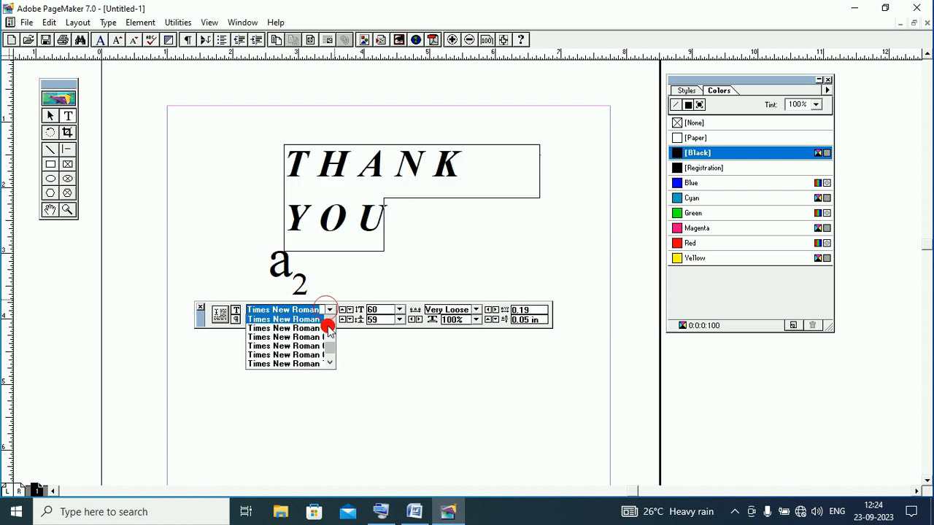
click(329, 330)
drag(332, 340, 332, 330)
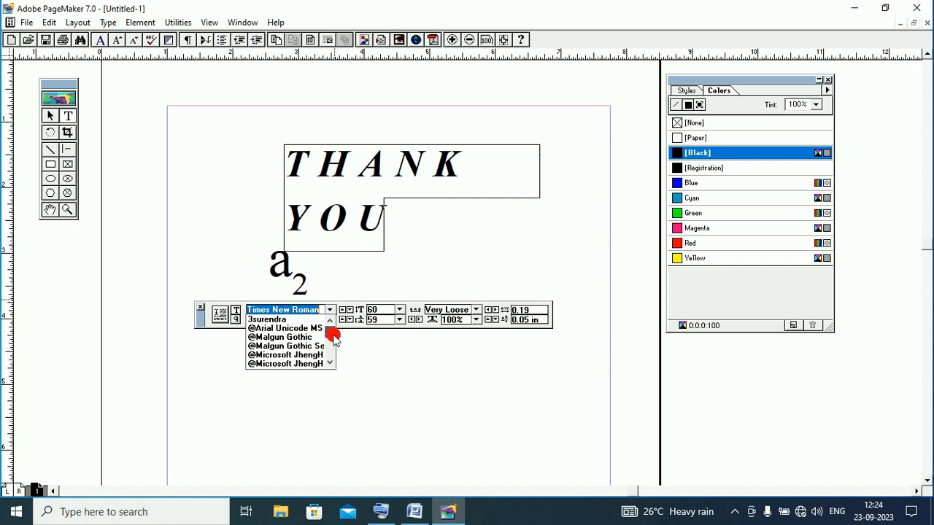
drag(333, 338, 335, 360)
click(294, 346)
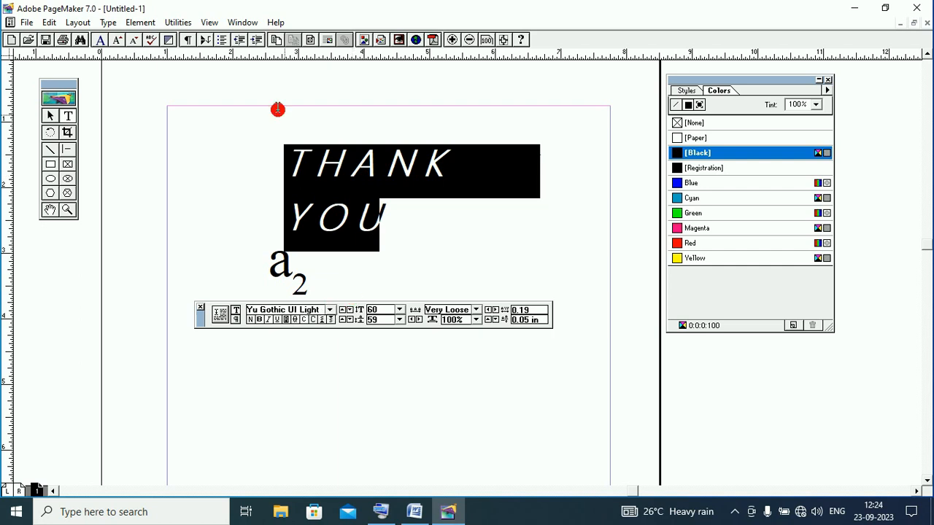
- Change the heading font to Elephant from Type > Font > More
click(105, 23)
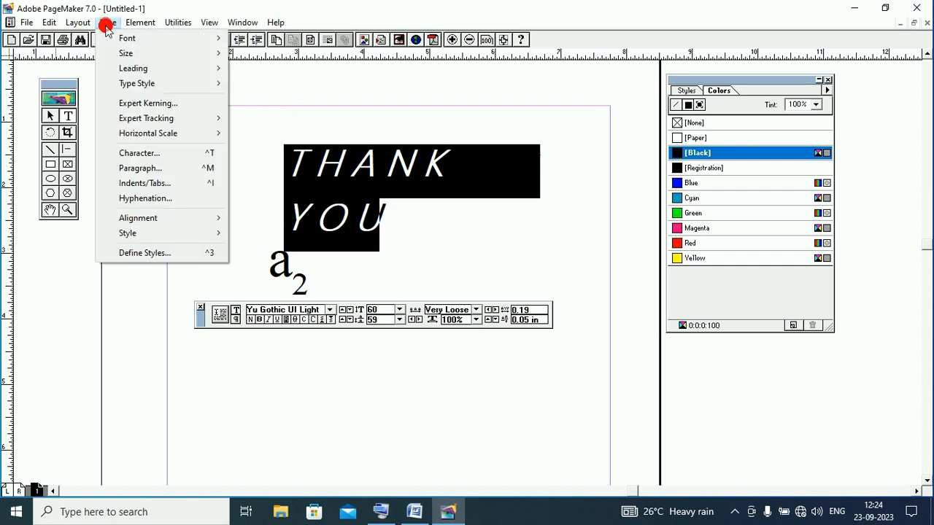
mouse_move(128, 42)
mouse_move(301, 24)
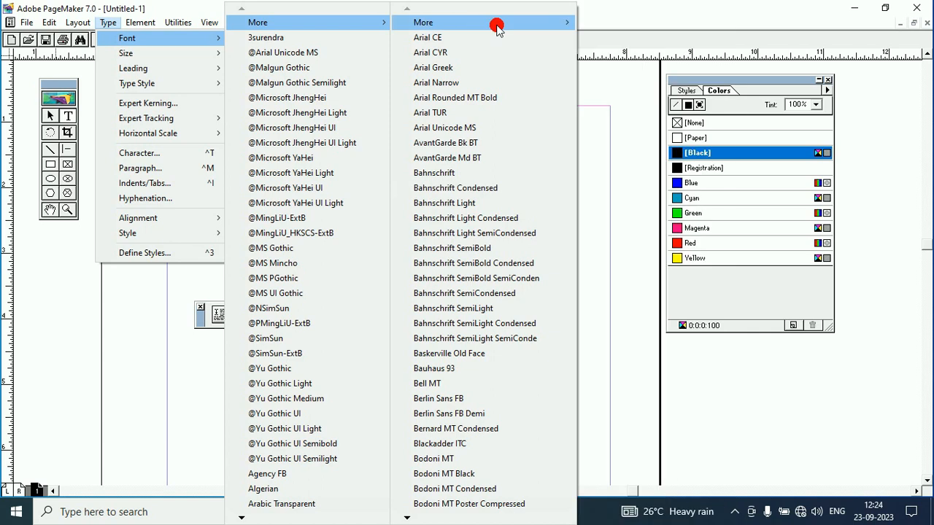
mouse_move(497, 26)
mouse_move(631, 22)
mouse_move(788, 22)
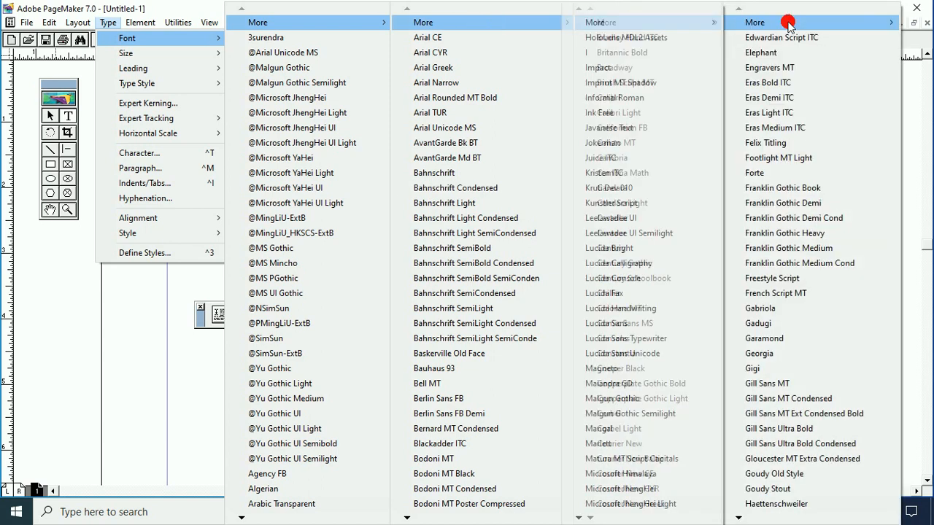
click(761, 54)
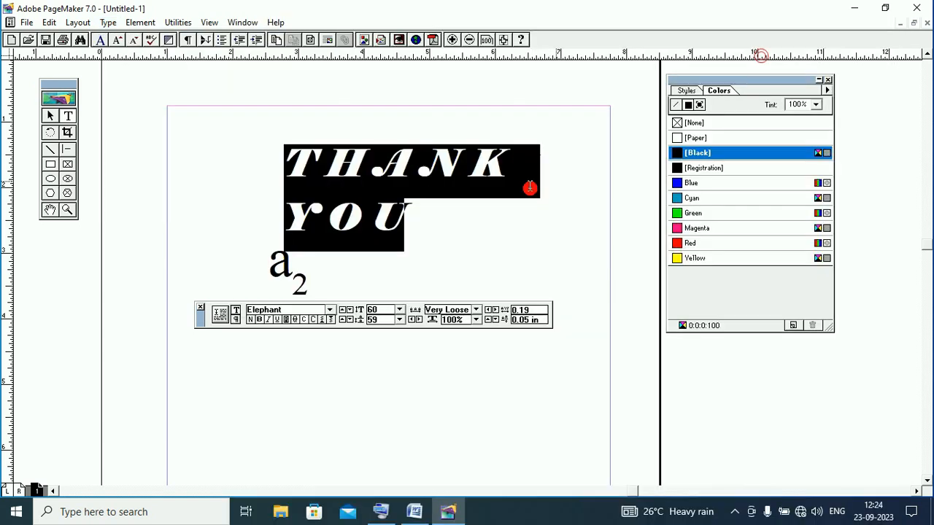
click(415, 221)
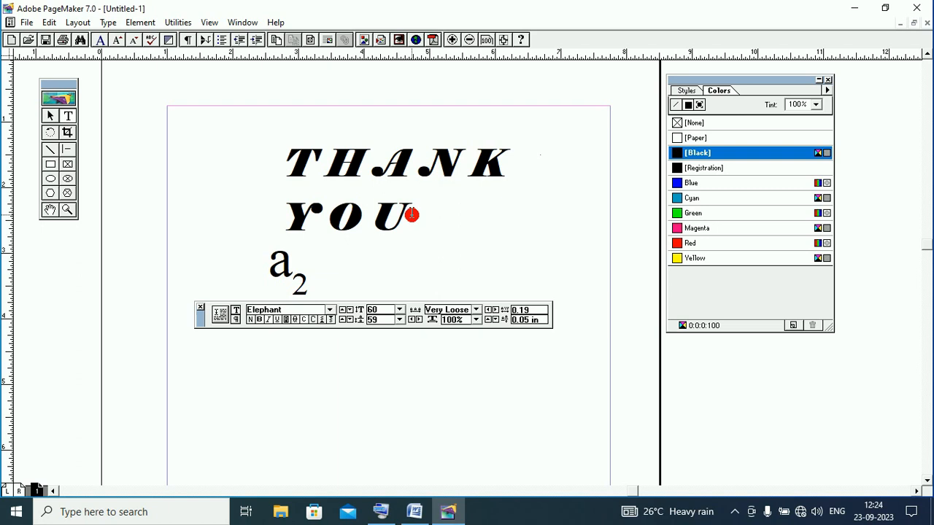
- Colour both lines of THANK YOU red
drag(412, 218, 284, 162)
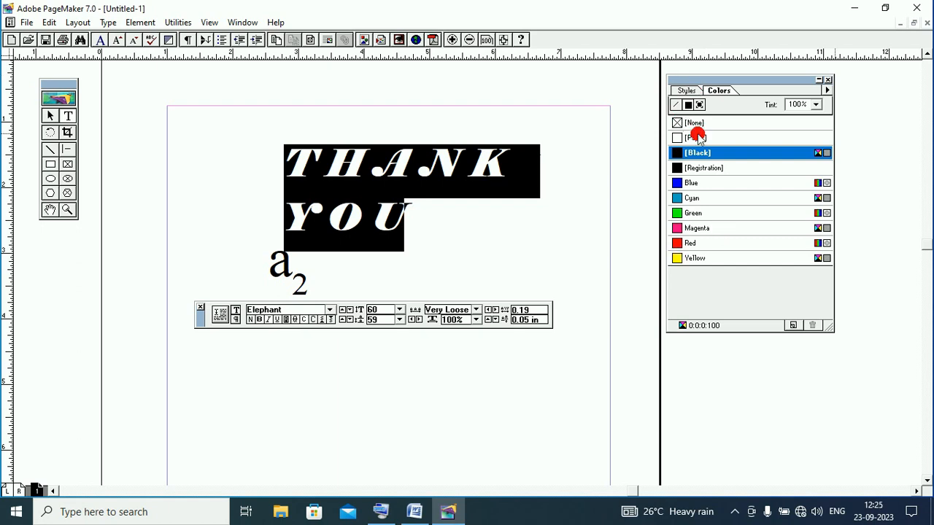
click(683, 244)
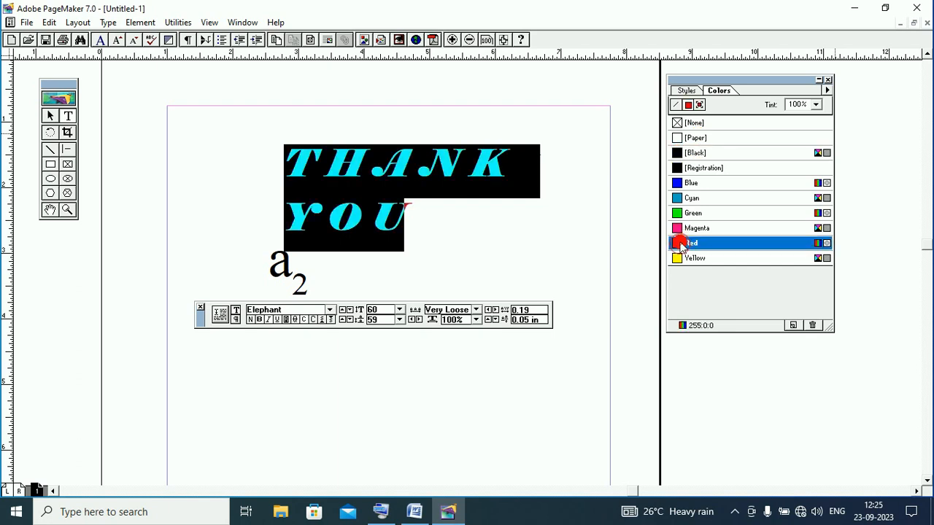
click(423, 234)
- Make the word YOU blue
drag(412, 212, 286, 218)
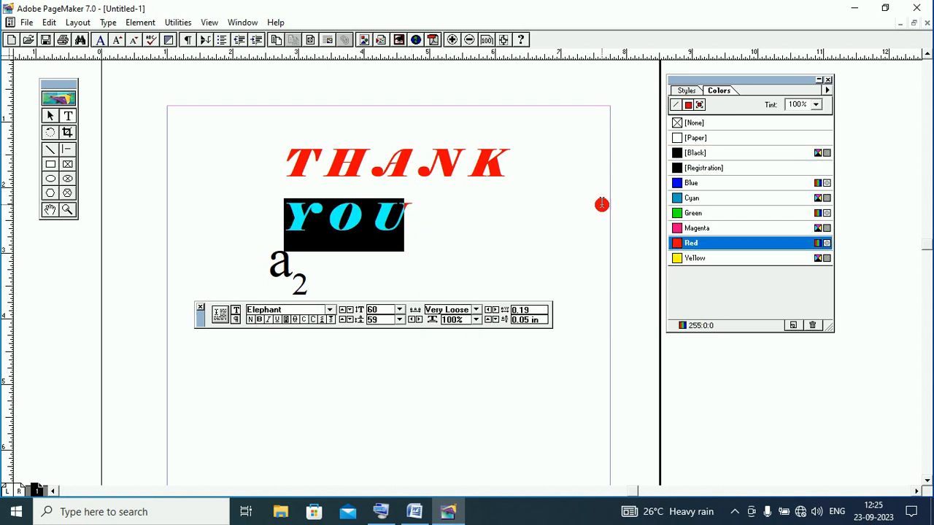
click(679, 184)
click(424, 222)
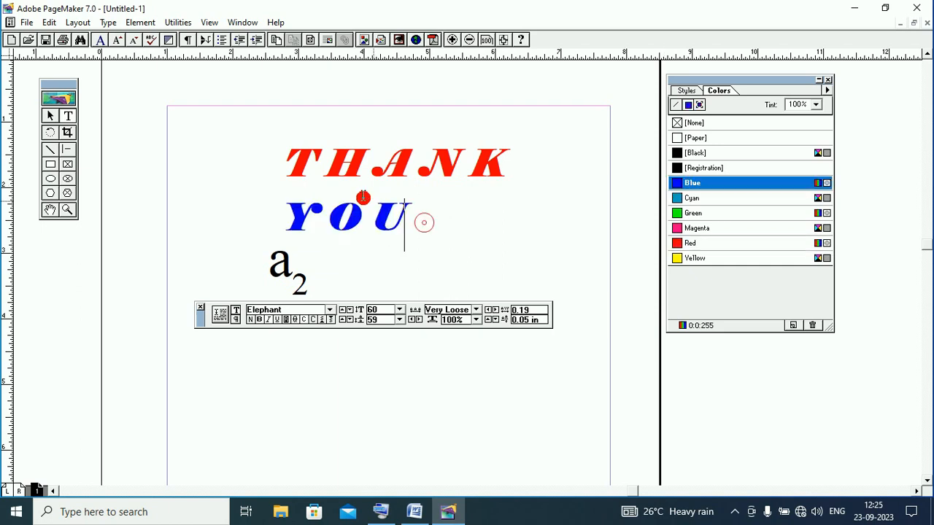
click(280, 166)
- Set the word THANK to black, then to green
click(556, 159)
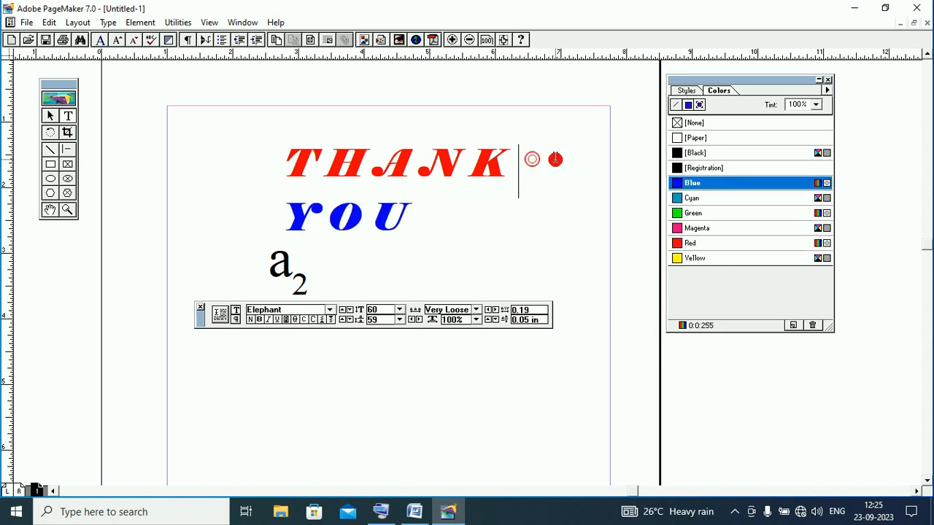
drag(514, 157, 294, 159)
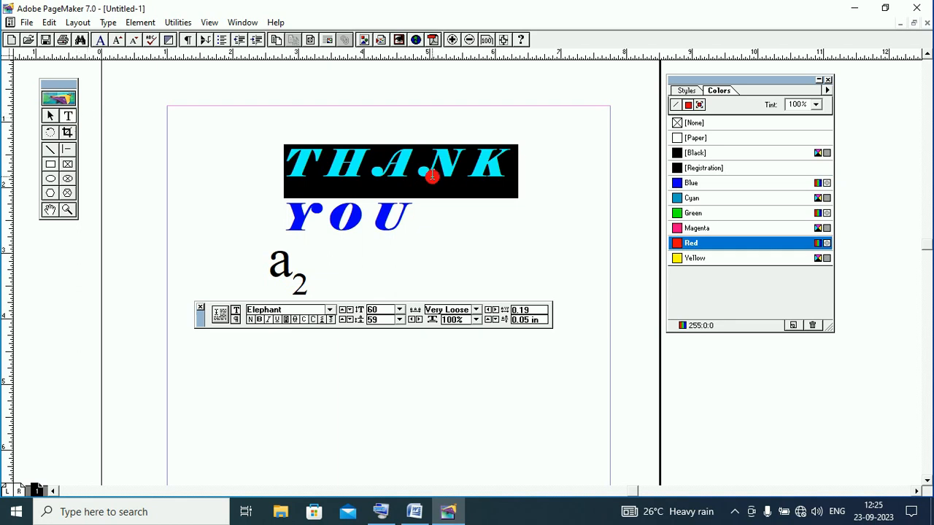
click(676, 154)
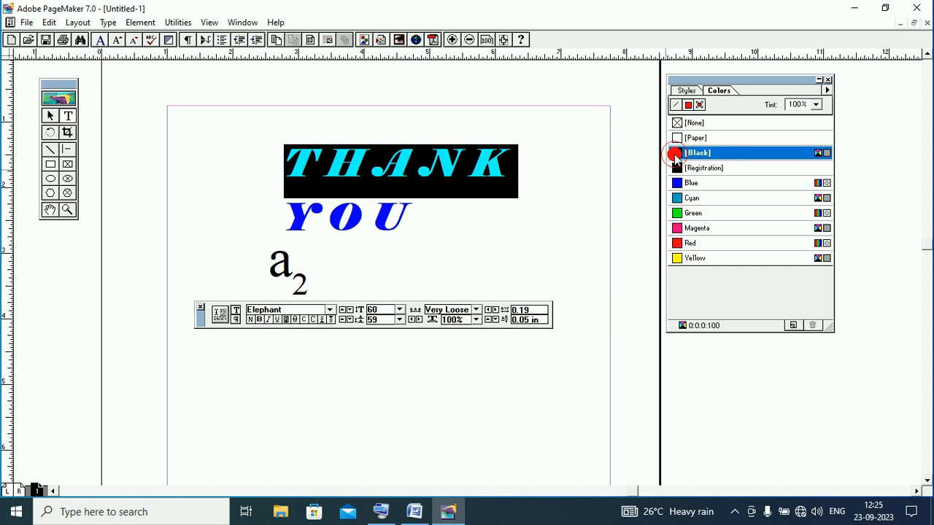
click(678, 214)
click(499, 173)
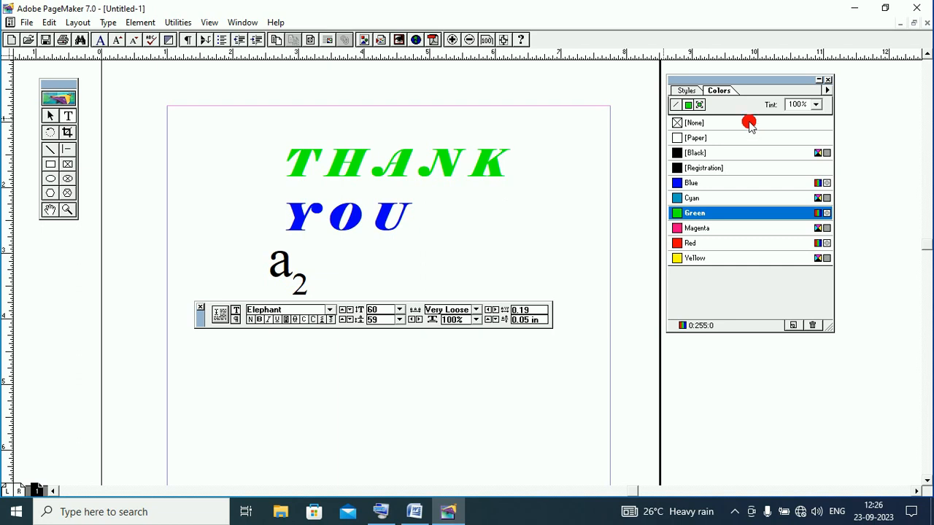
- Hide the Colors palette and bring it back on screen
click(828, 81)
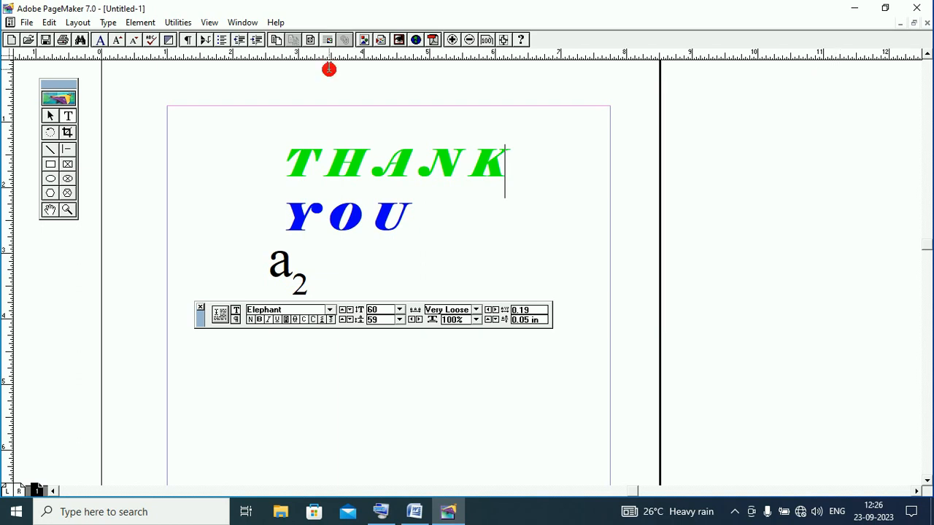
click(242, 23)
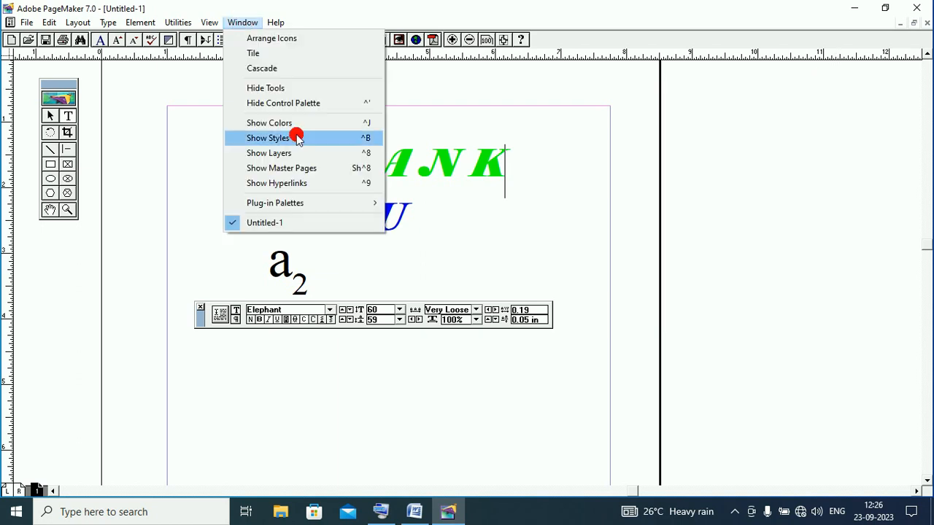
click(365, 126)
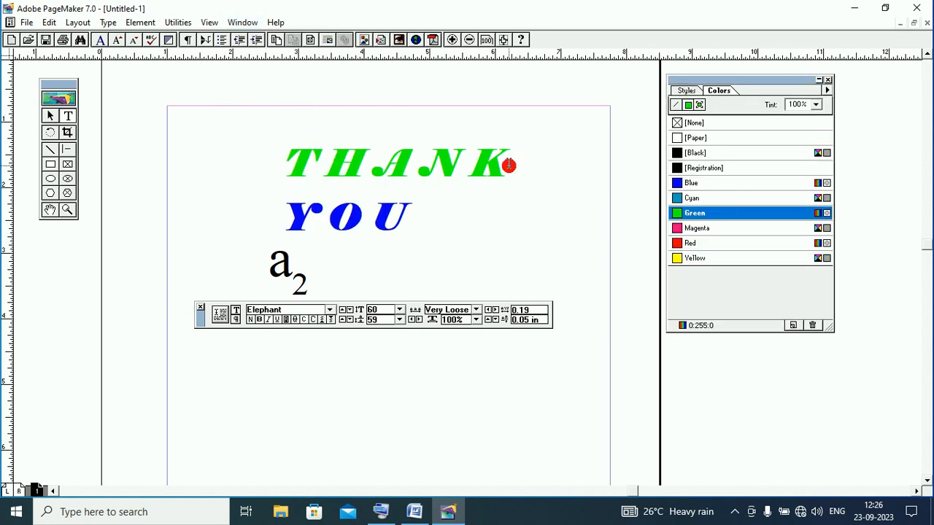
click(683, 141)
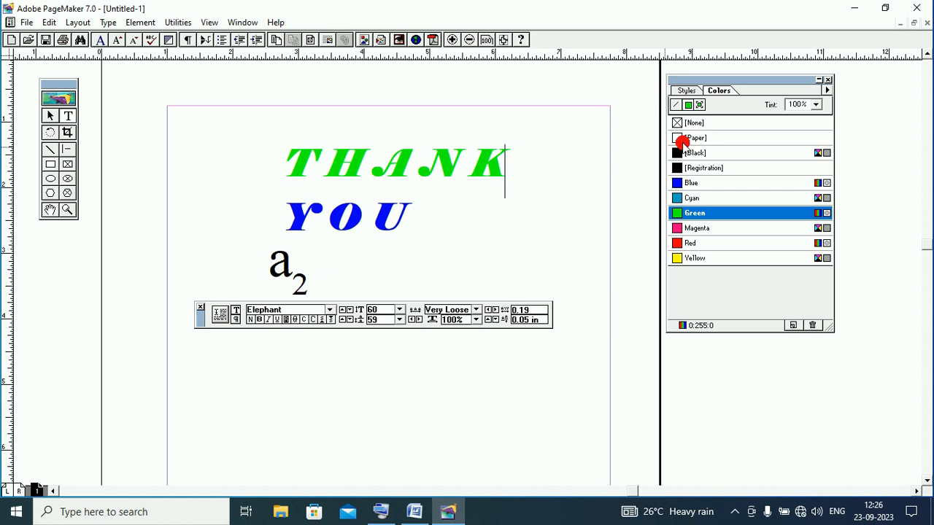
click(679, 124)
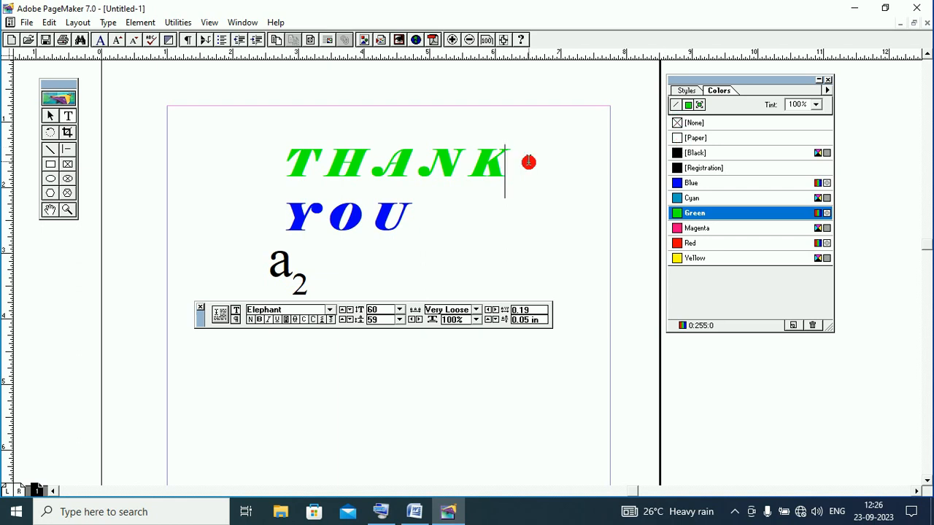
- Colour the word THANK with Paper
click(506, 161)
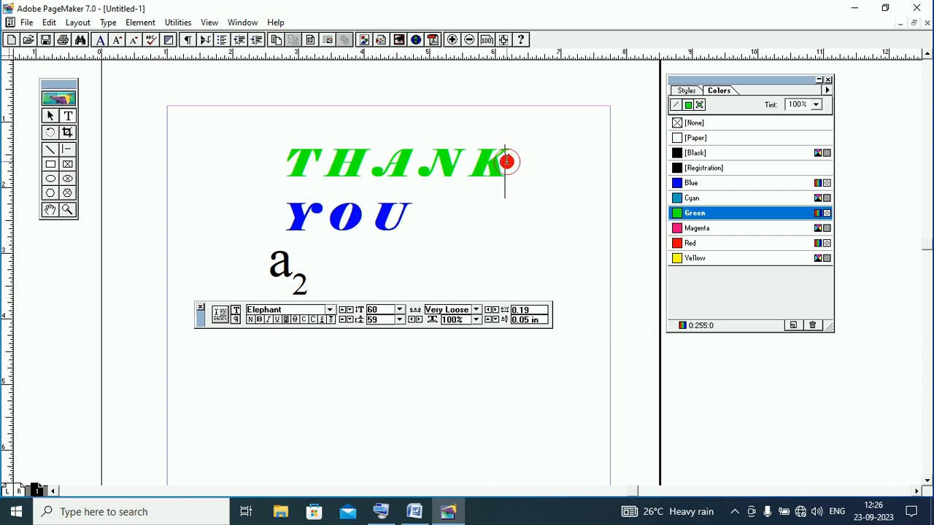
drag(507, 161, 288, 155)
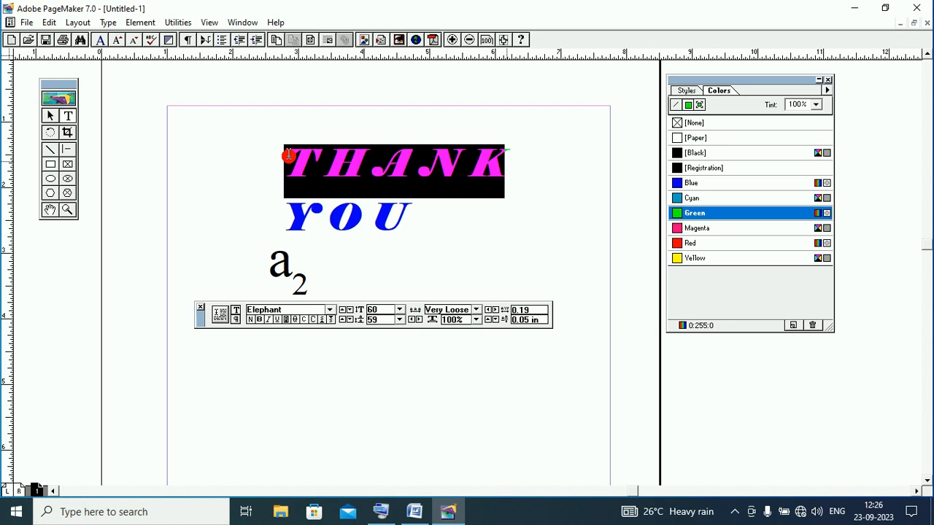
click(676, 139)
click(555, 160)
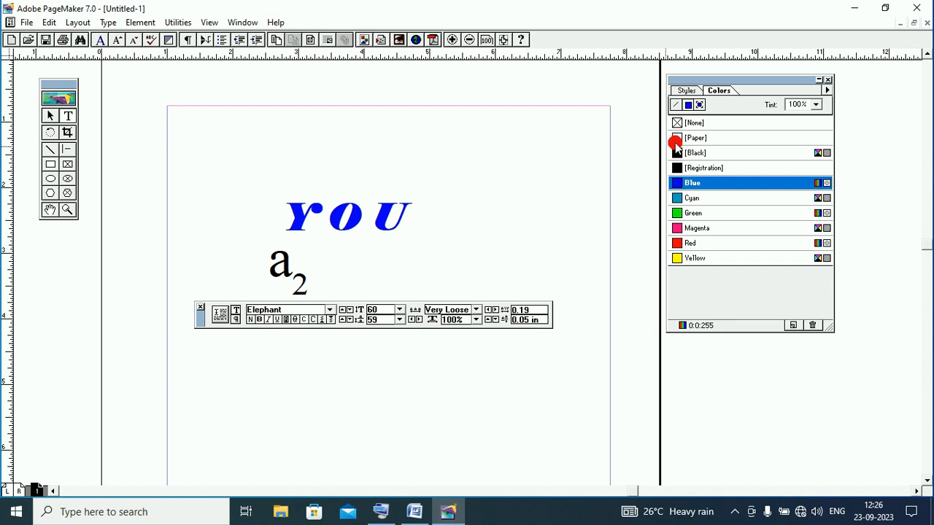
- Recolour the THANK line black
drag(269, 169, 517, 154)
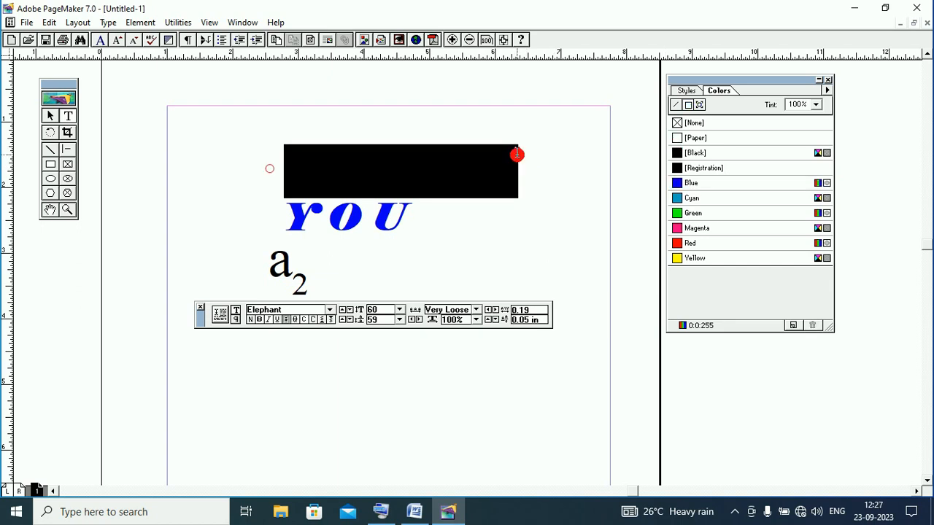
click(676, 156)
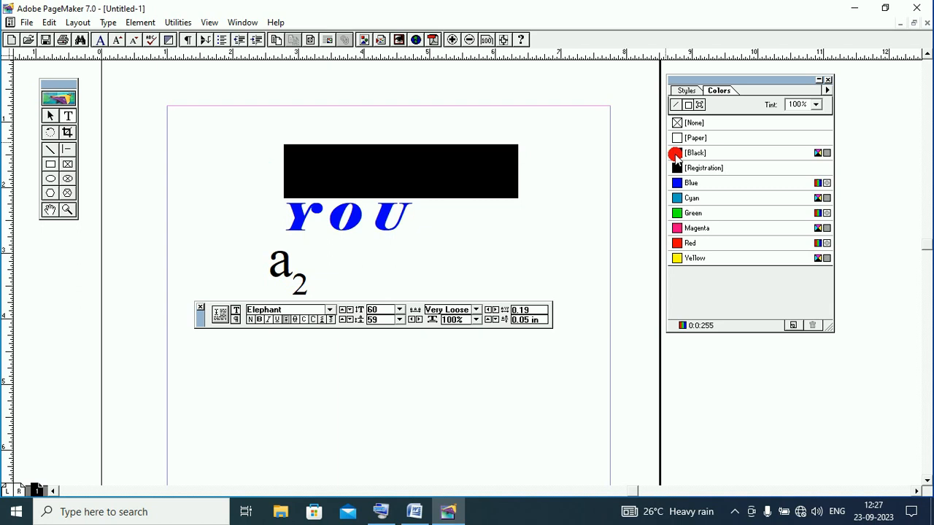
click(516, 177)
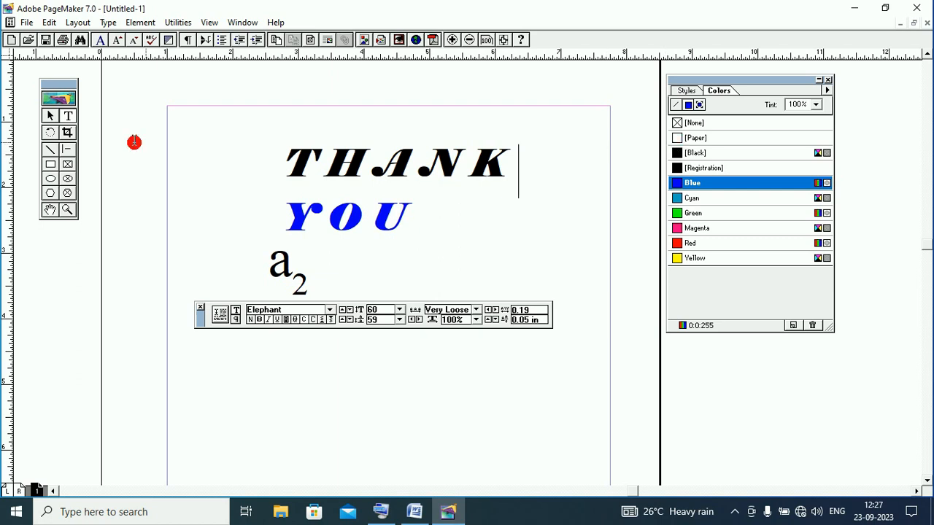
- Draw a rectangle, fill it with black, and move it to the upper left beside THANK
click(51, 164)
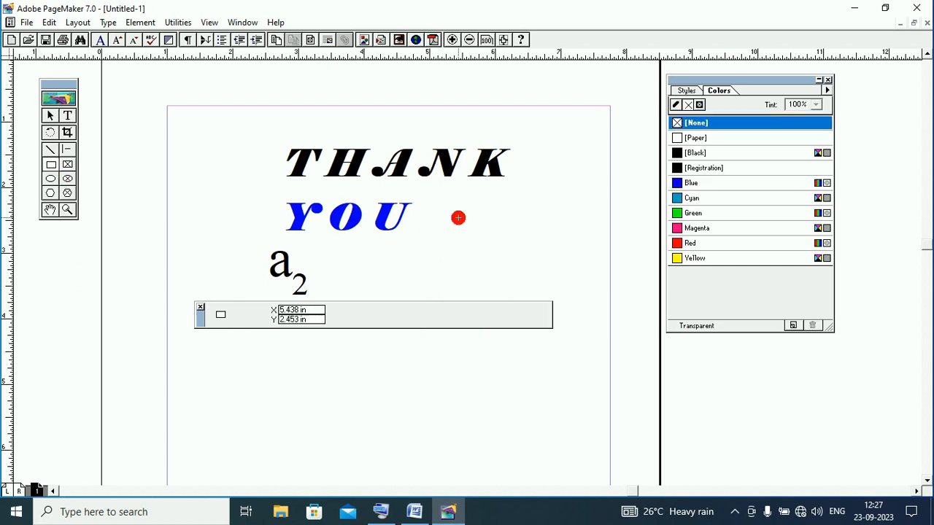
drag(454, 214, 590, 273)
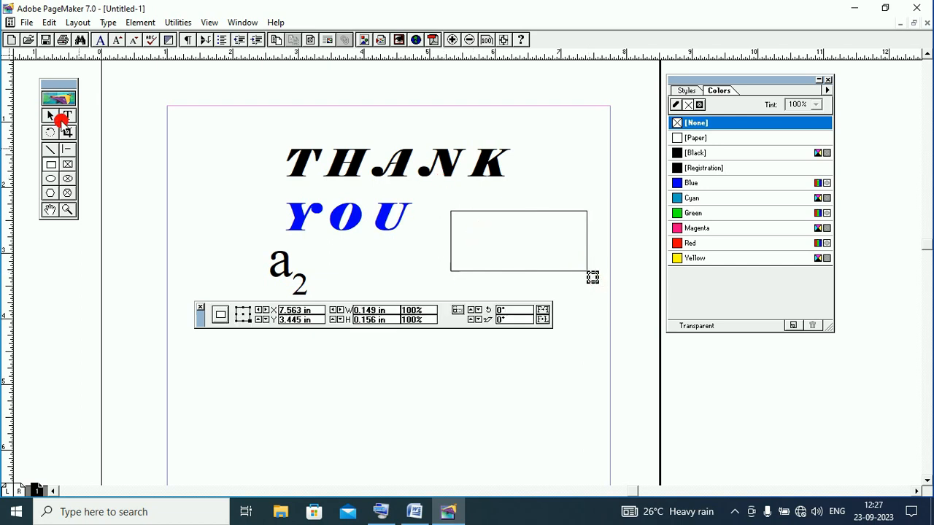
click(49, 115)
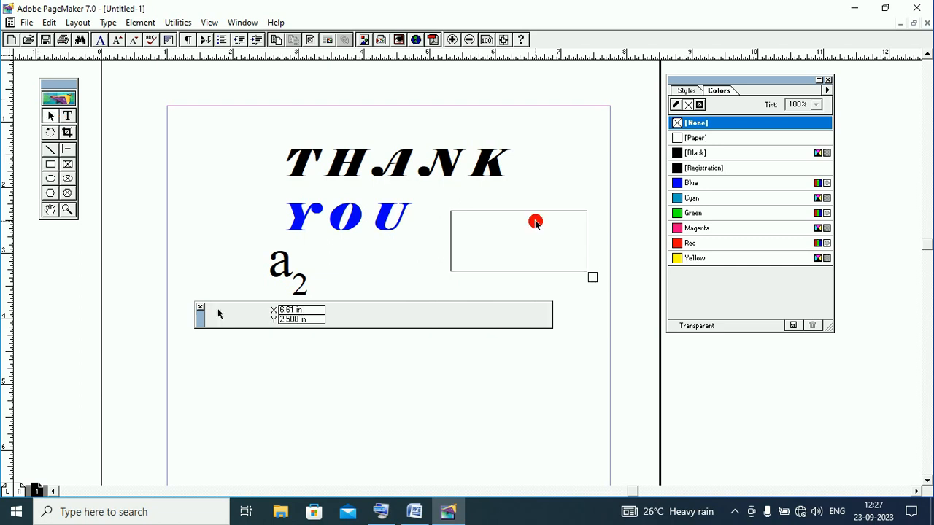
click(518, 211)
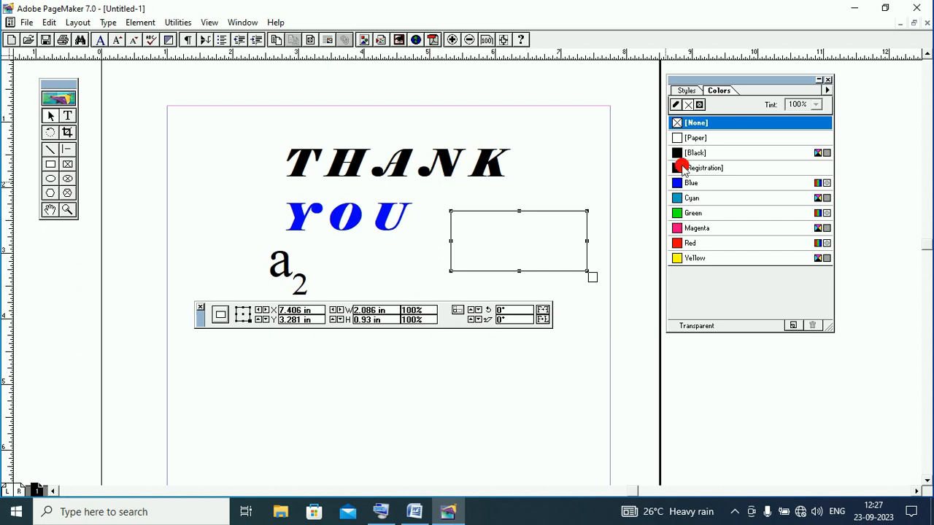
click(680, 154)
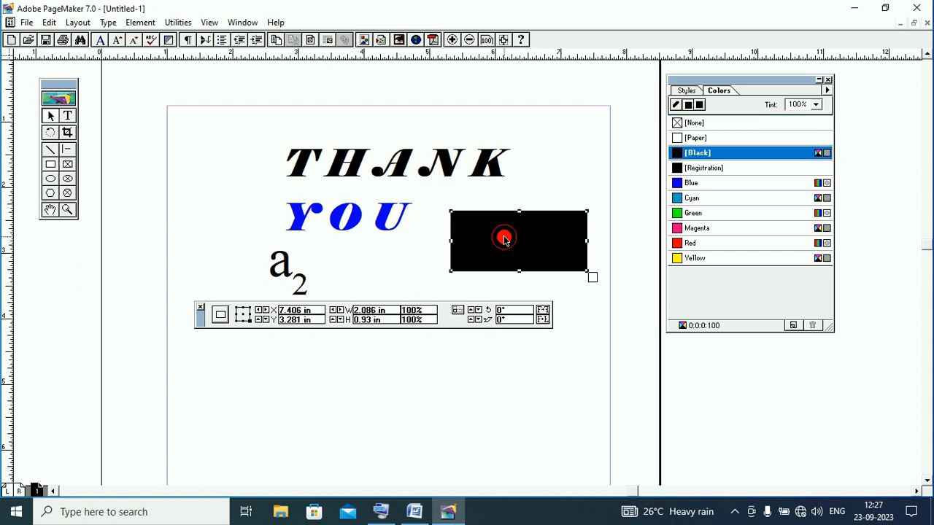
drag(503, 238, 177, 168)
drag(256, 203, 292, 205)
- Shift THANK YOU right and enlarge the black rectangle to about 3.06 × 1.8 in
click(370, 176)
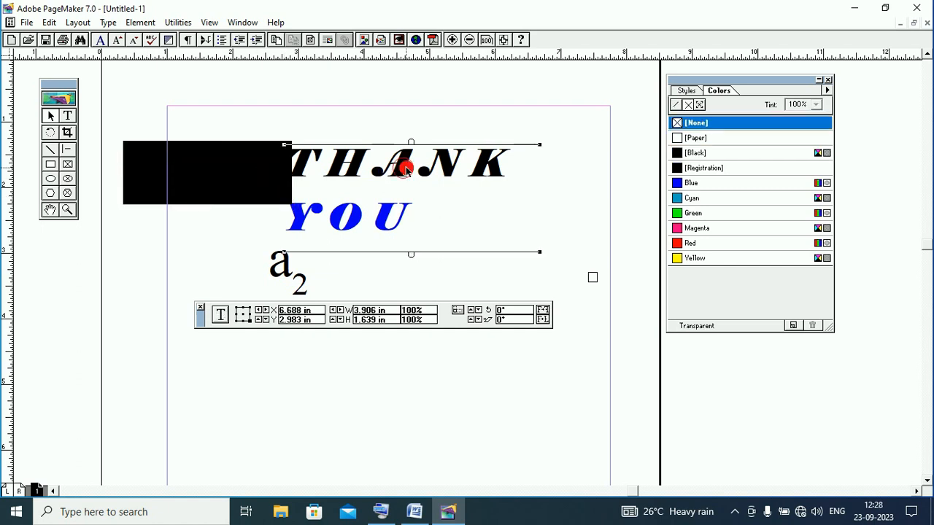
drag(407, 170, 496, 163)
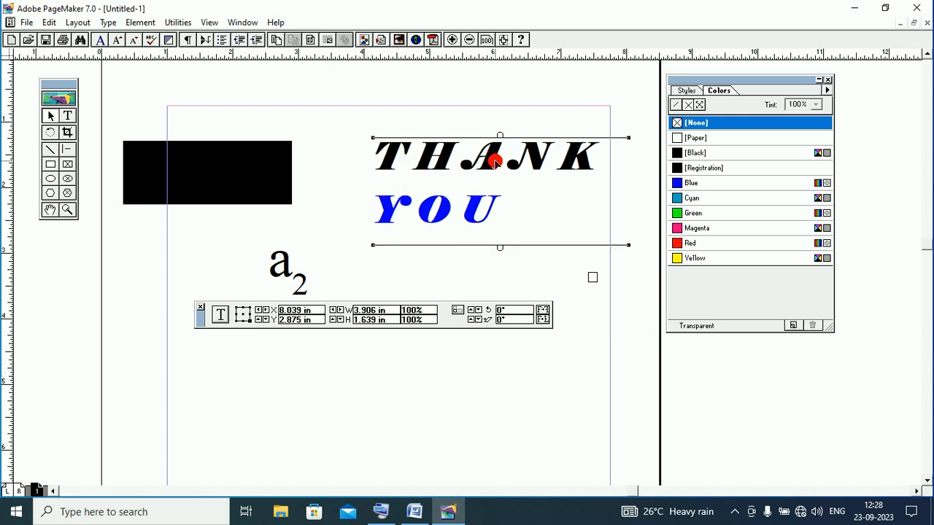
click(249, 184)
drag(250, 185, 298, 188)
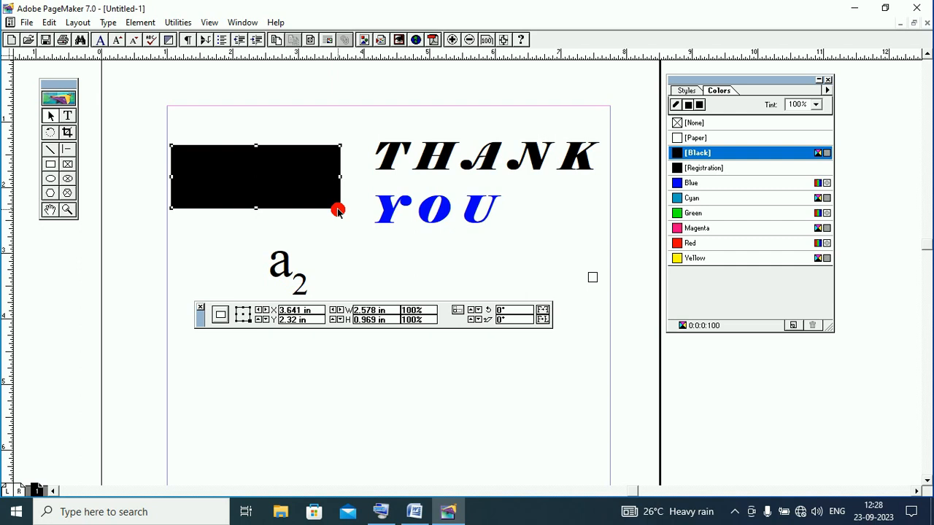
drag(339, 209, 372, 263)
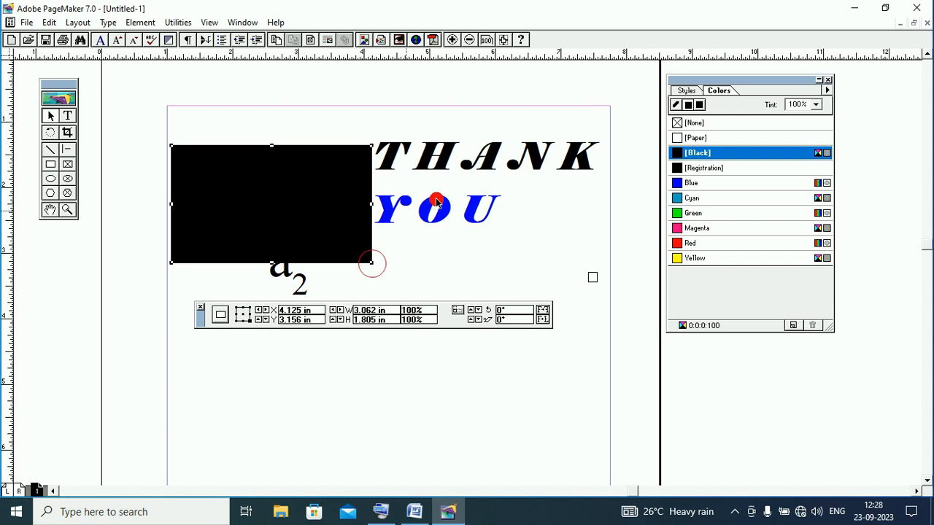
click(427, 156)
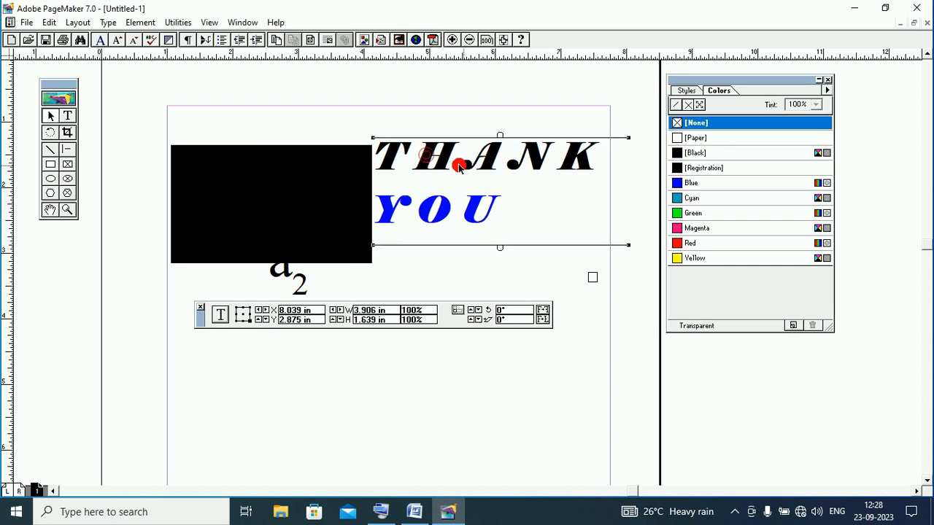
drag(459, 167, 454, 158)
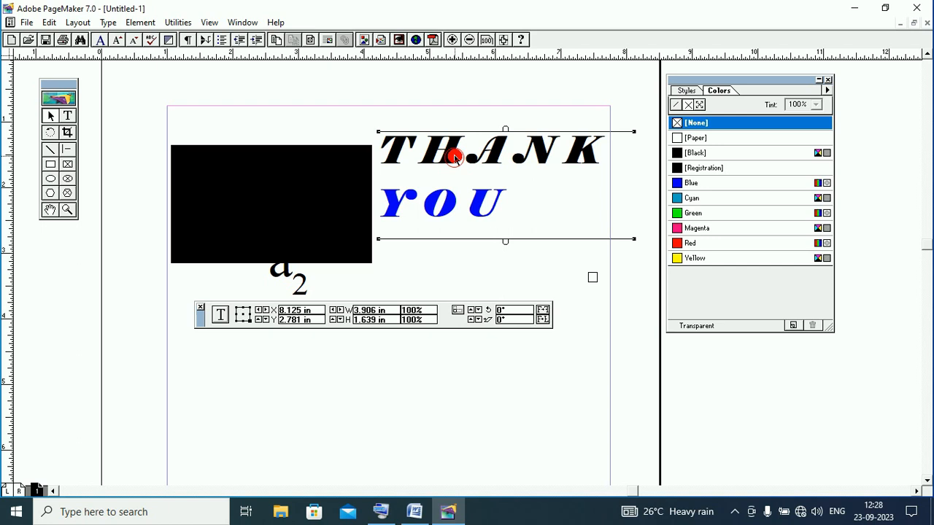
click(68, 116)
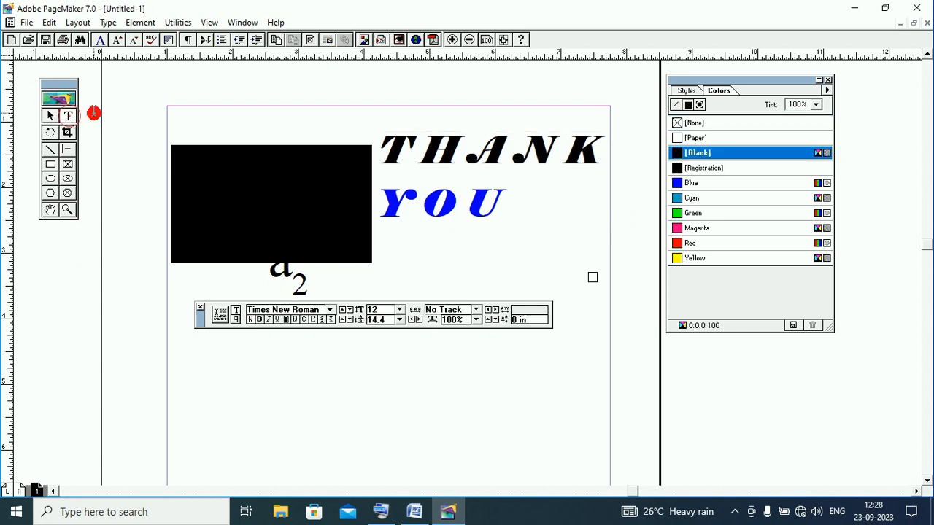
- Colour all of the THANK YOU text [Paper] white
click(387, 151)
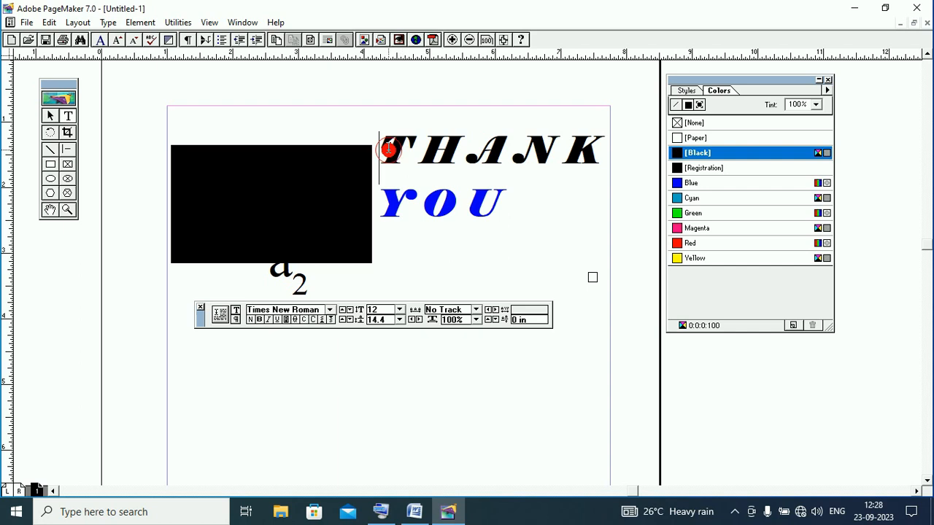
drag(388, 151, 526, 207)
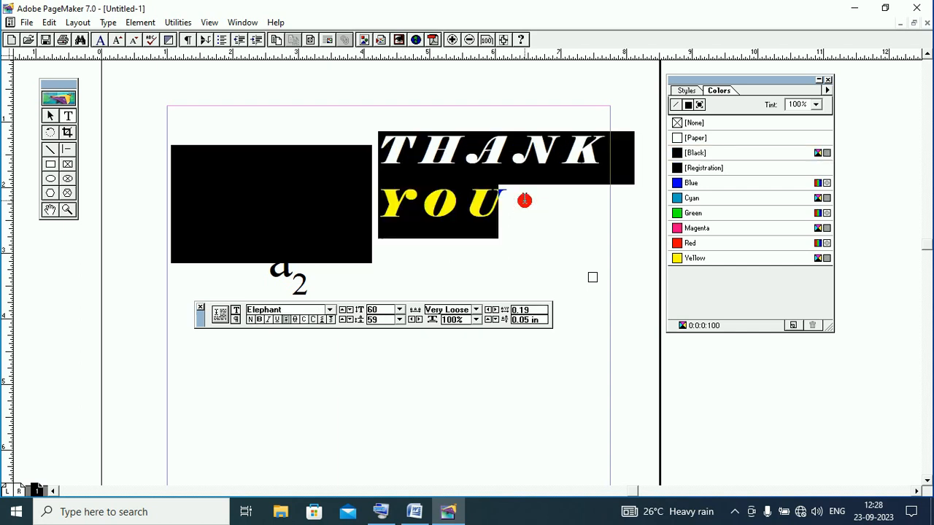
click(679, 139)
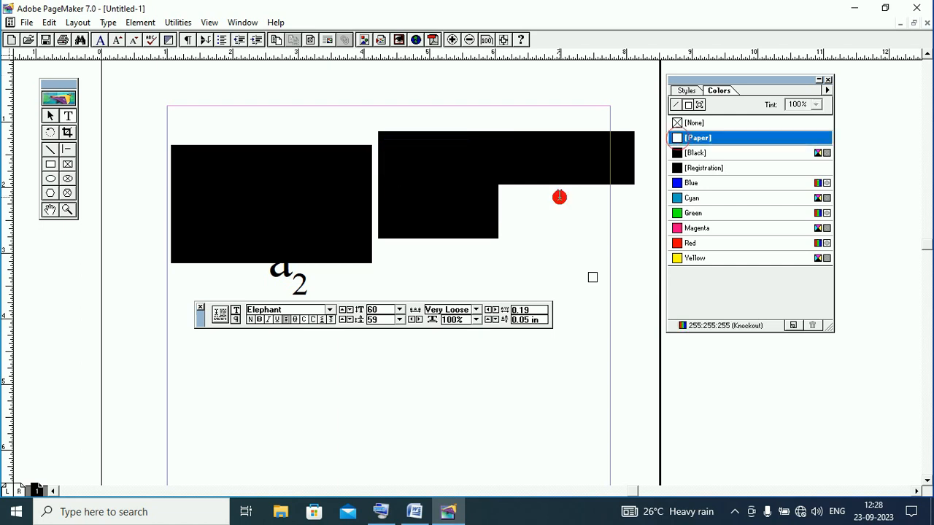
click(526, 266)
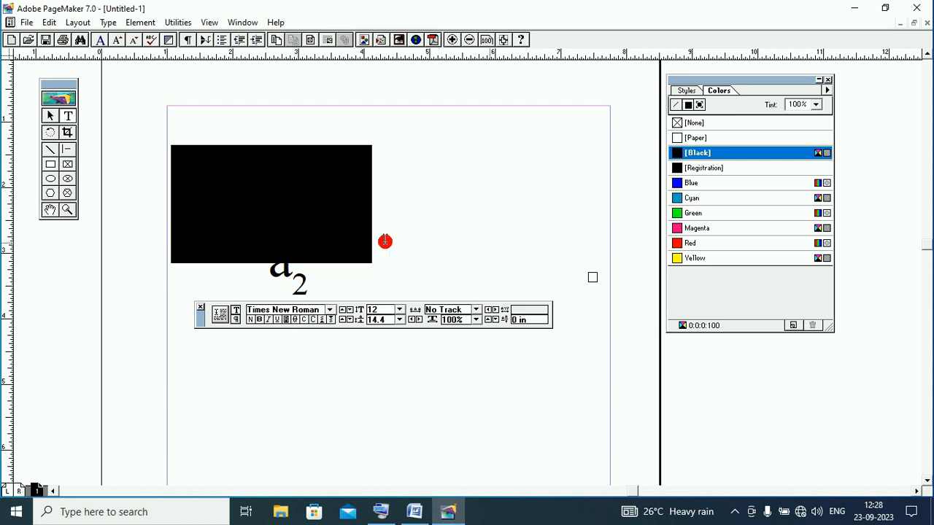
click(69, 133)
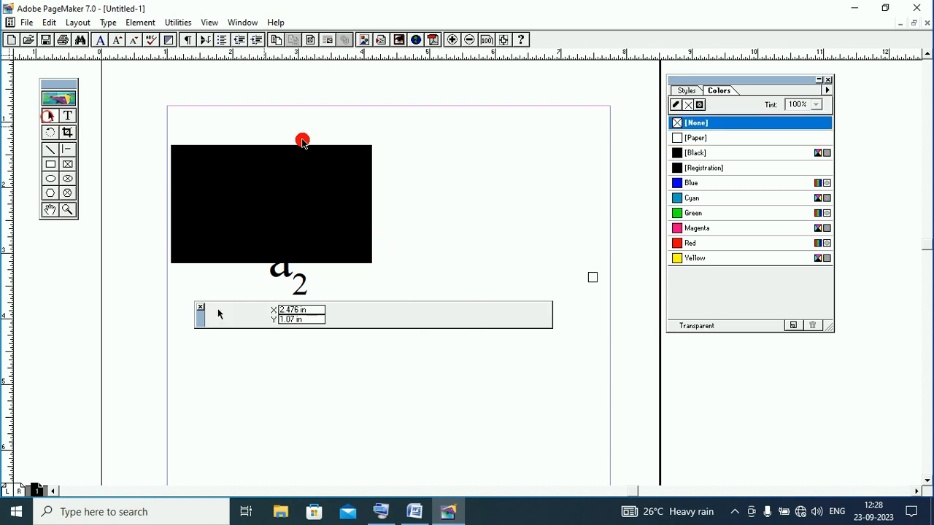
- Move THANK YOU onto the black rectangle and bring it to the front
click(481, 166)
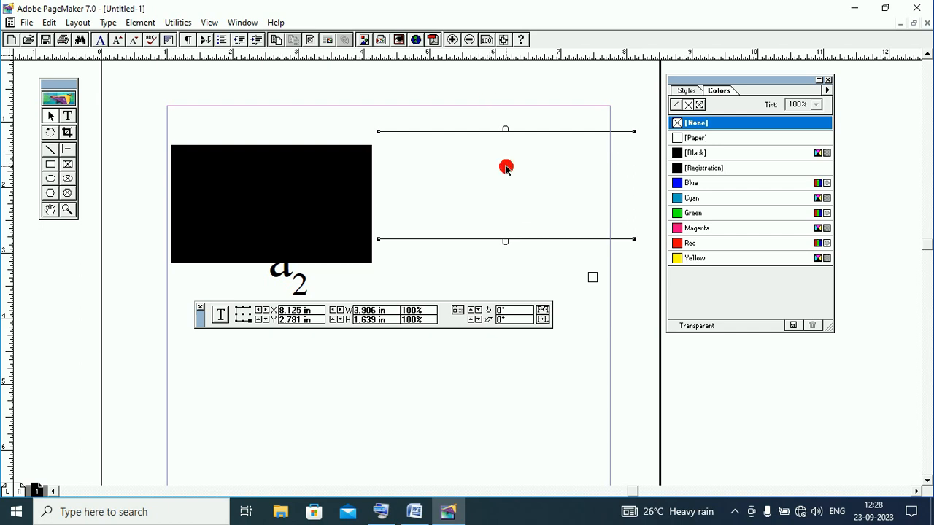
drag(506, 167, 288, 187)
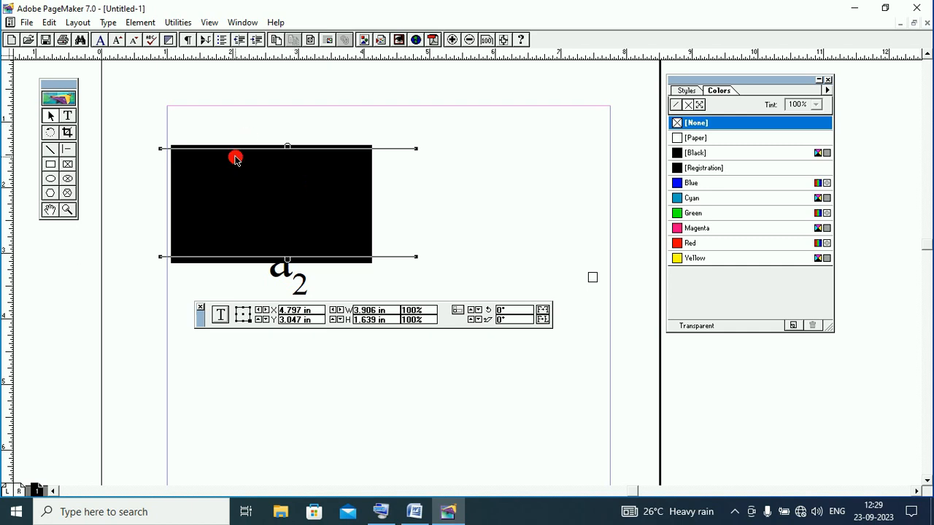
click(139, 22)
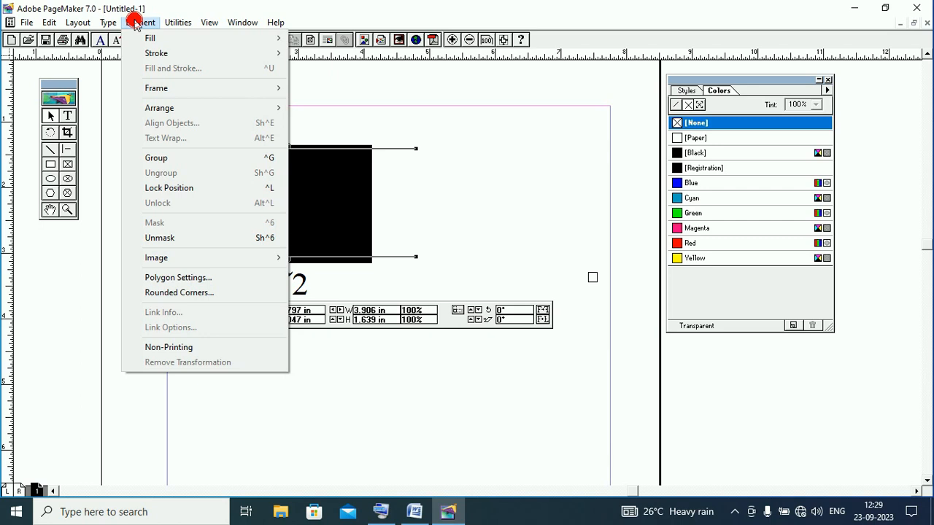
mouse_move(191, 110)
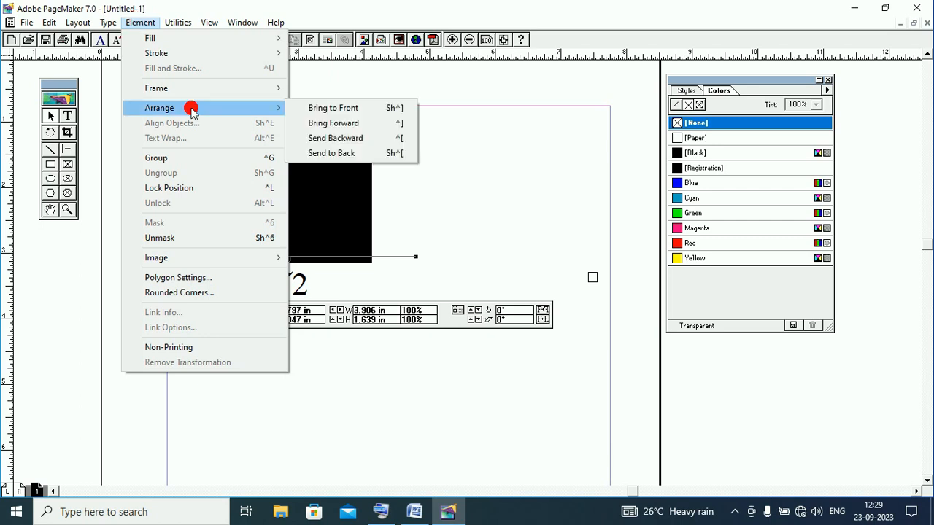
click(322, 110)
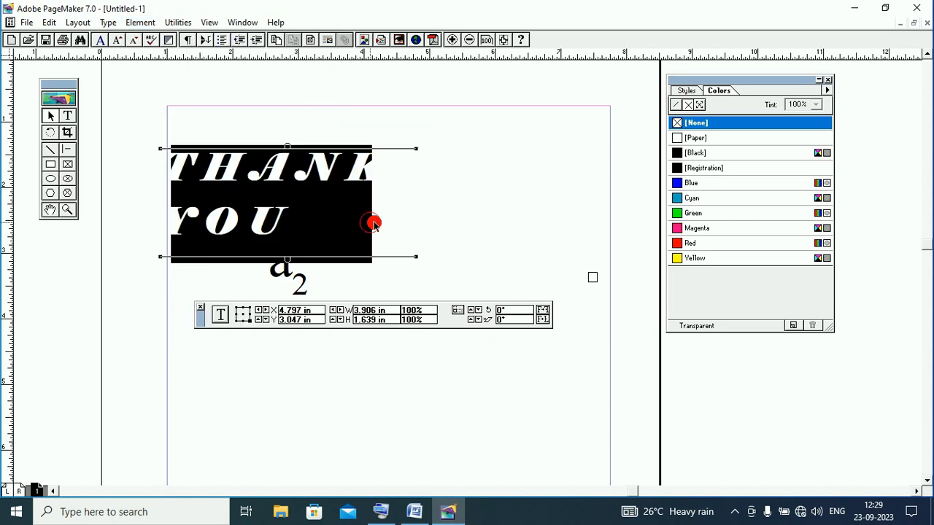
- Stretch the black rectangle wider and reposition THANK YOU to sit inside it
click(380, 275)
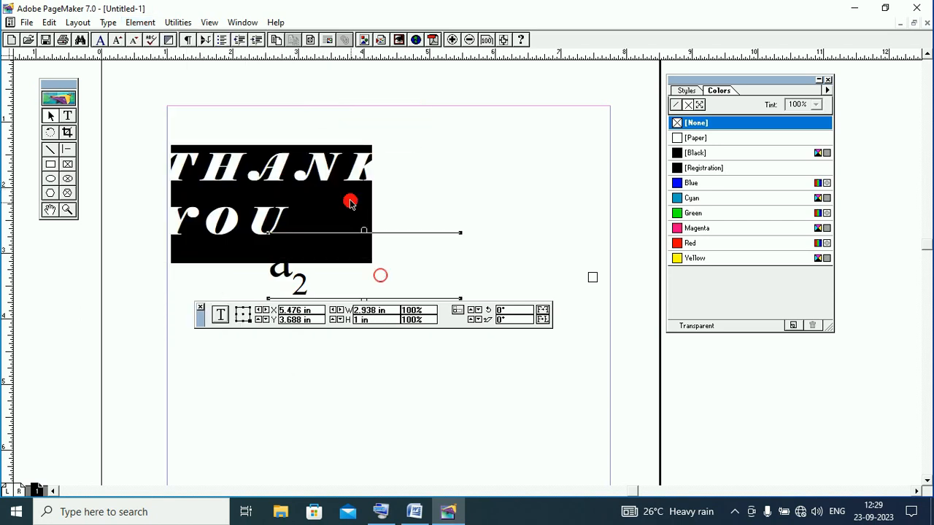
click(332, 202)
drag(333, 201, 340, 142)
click(355, 229)
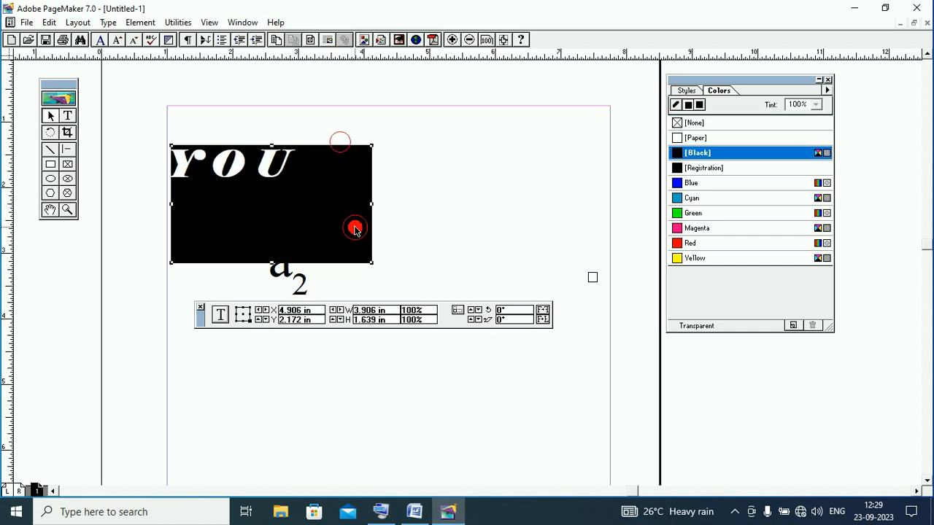
click(372, 205)
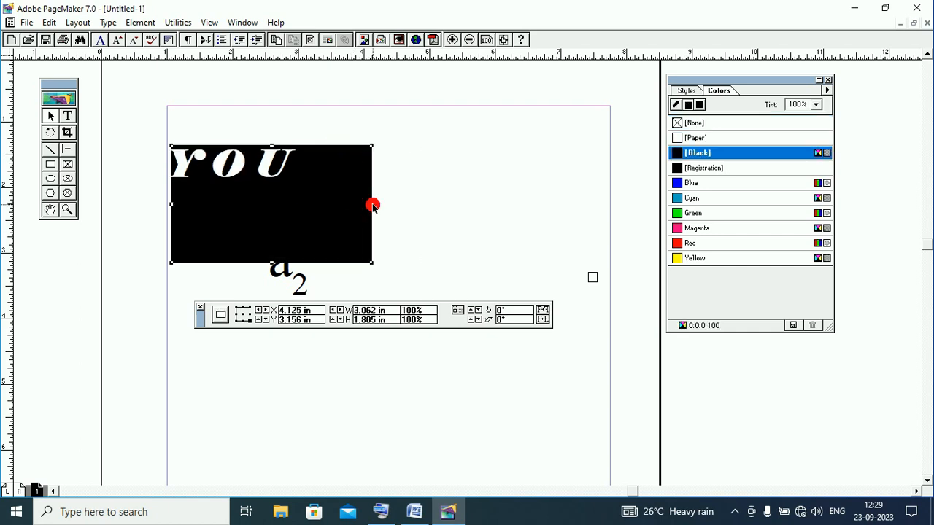
drag(373, 206, 466, 194)
click(268, 169)
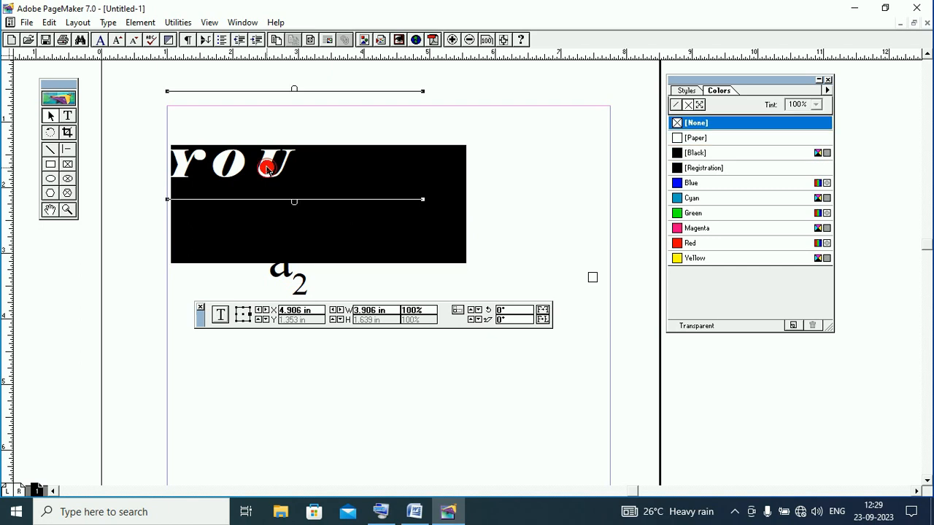
drag(267, 169, 281, 215)
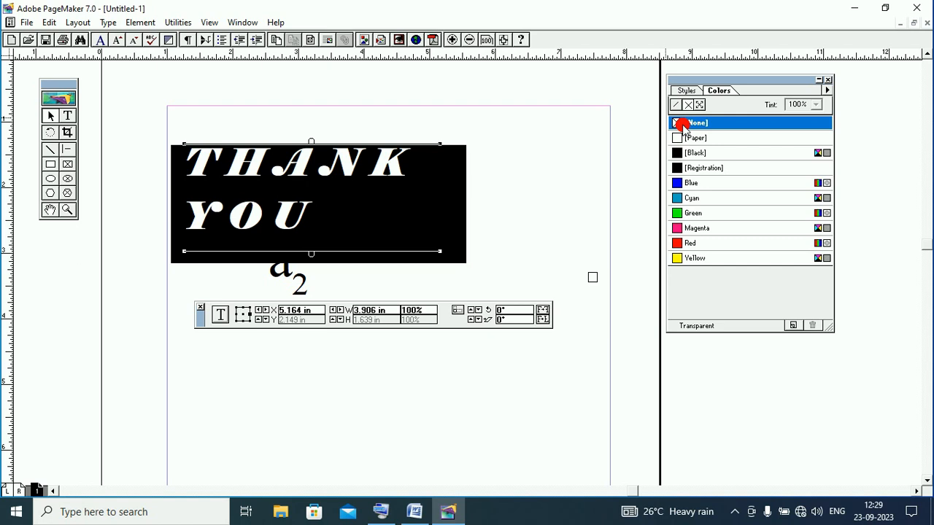
- Select the THANK YOU text on the black rectangle and color it Red
click(402, 200)
click(63, 115)
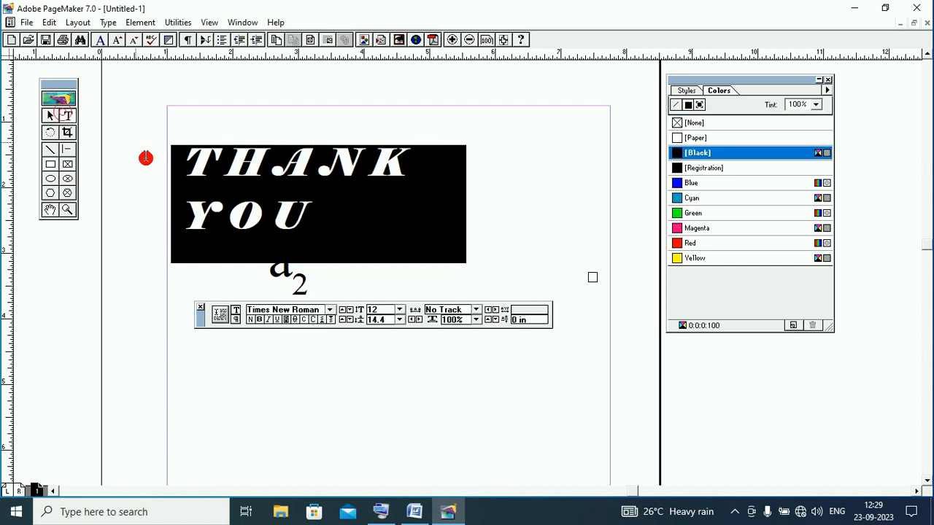
click(191, 169)
drag(191, 168, 372, 216)
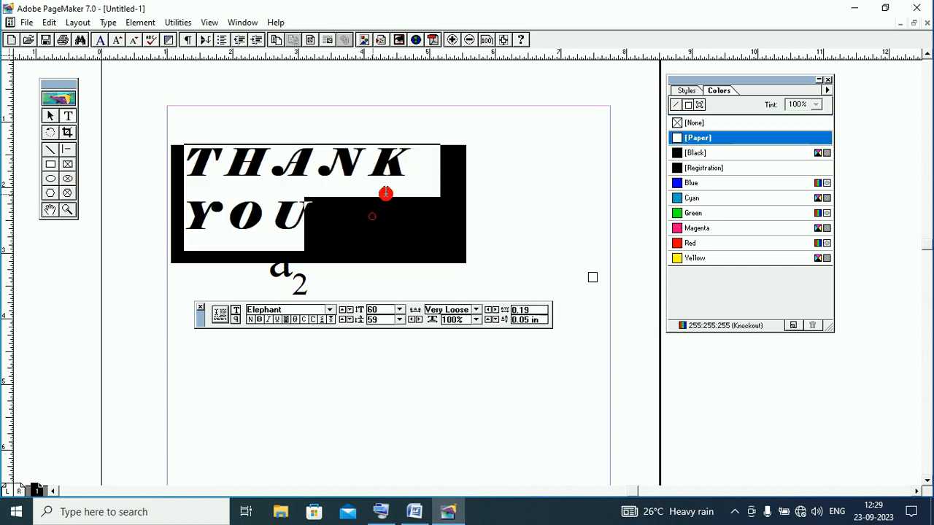
click(678, 247)
click(337, 243)
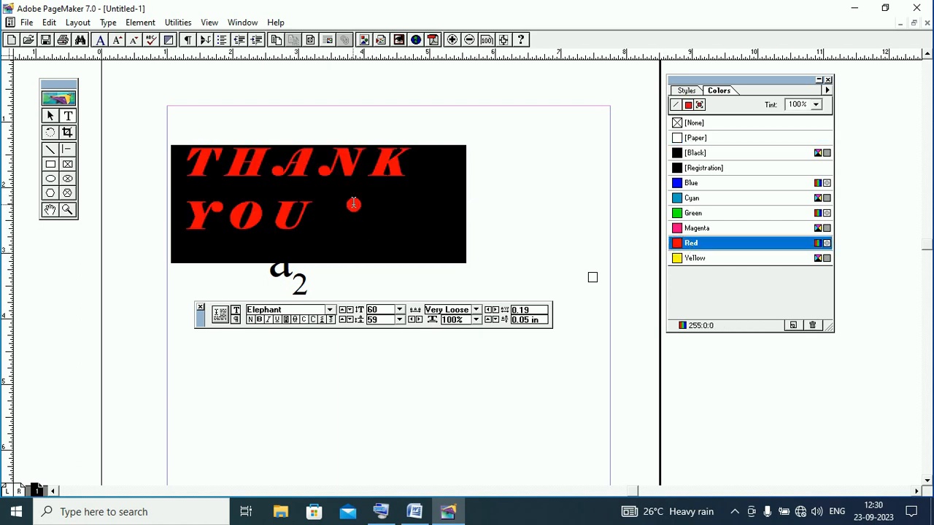
click(52, 111)
click(137, 250)
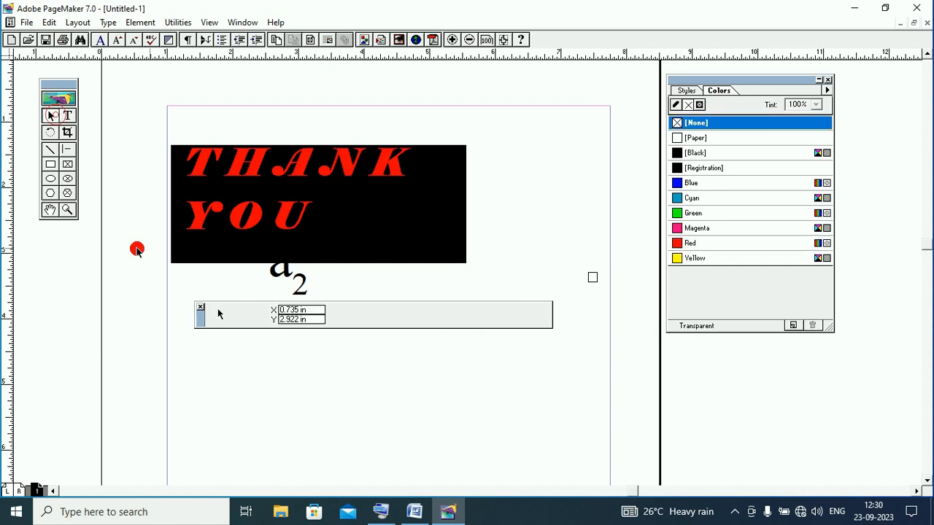
click(50, 210)
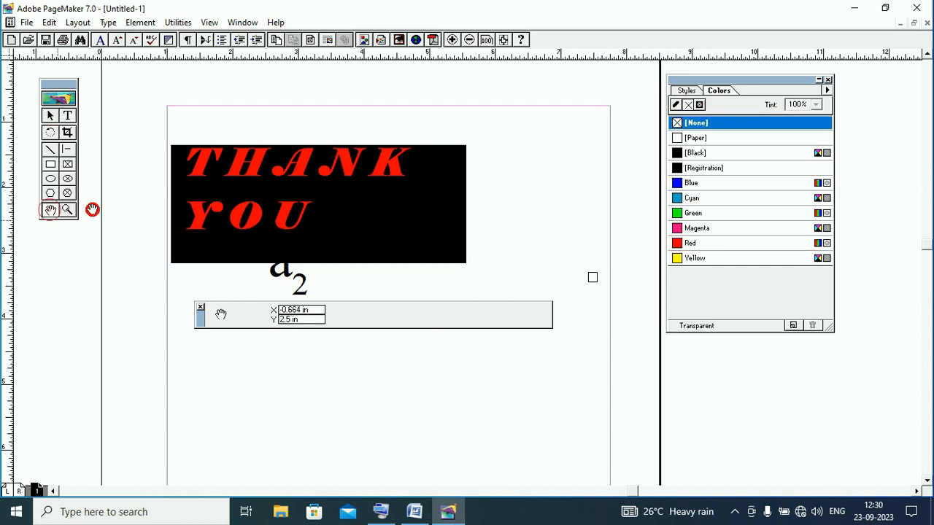
- Scroll to the empty area below a₂ and draw an ellipse with the Ellipse tool
drag(473, 291, 449, 205)
drag(413, 252, 414, 203)
drag(376, 235, 377, 212)
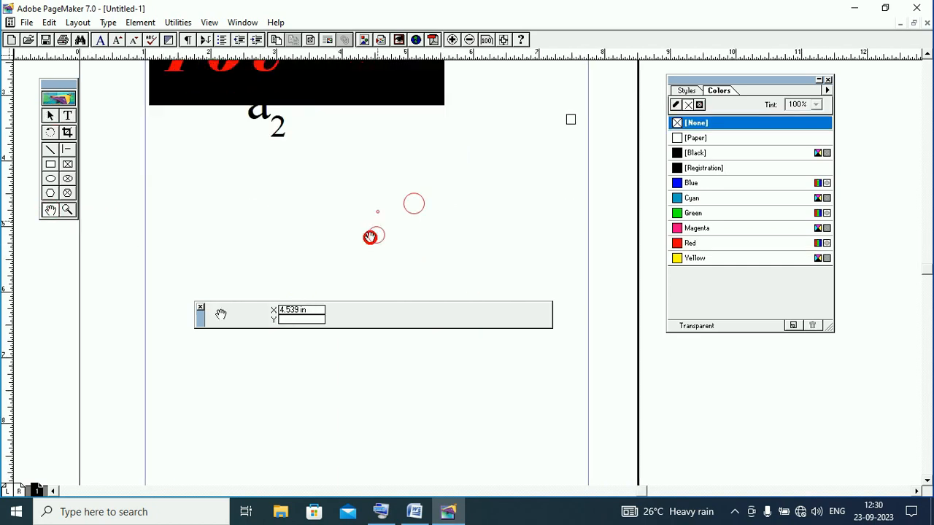
click(200, 324)
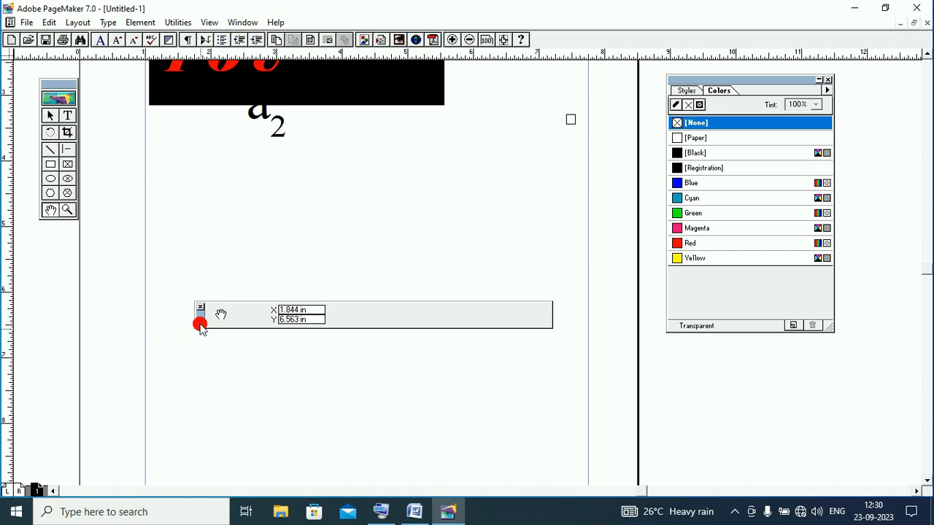
drag(200, 324, 207, 390)
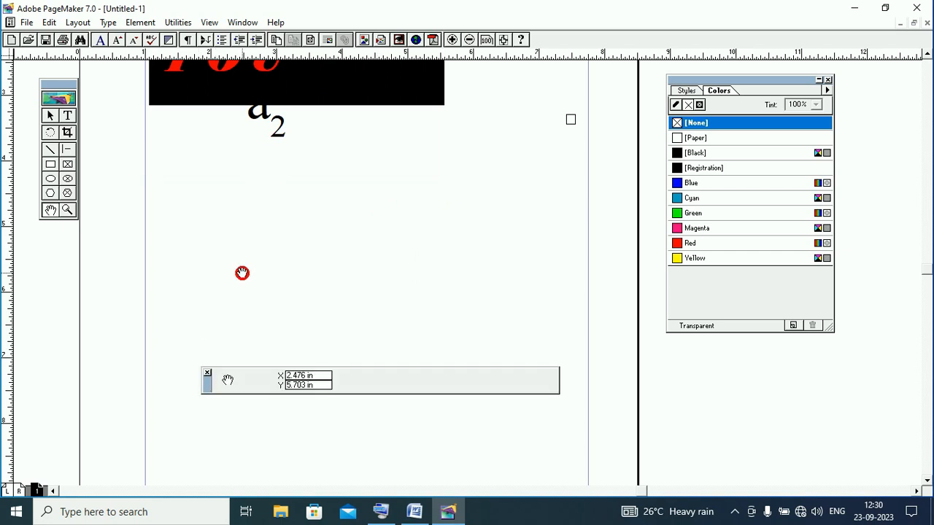
click(68, 179)
click(52, 180)
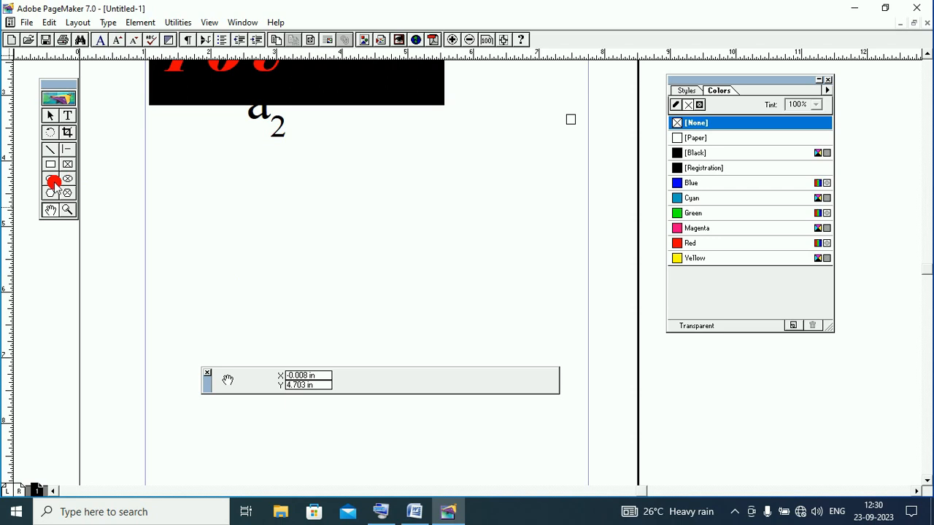
click(48, 183)
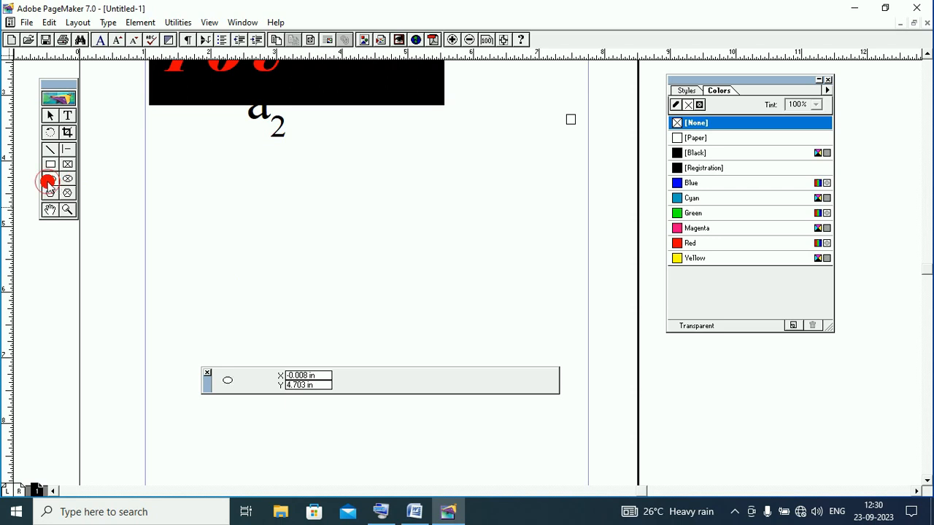
drag(276, 170, 457, 316)
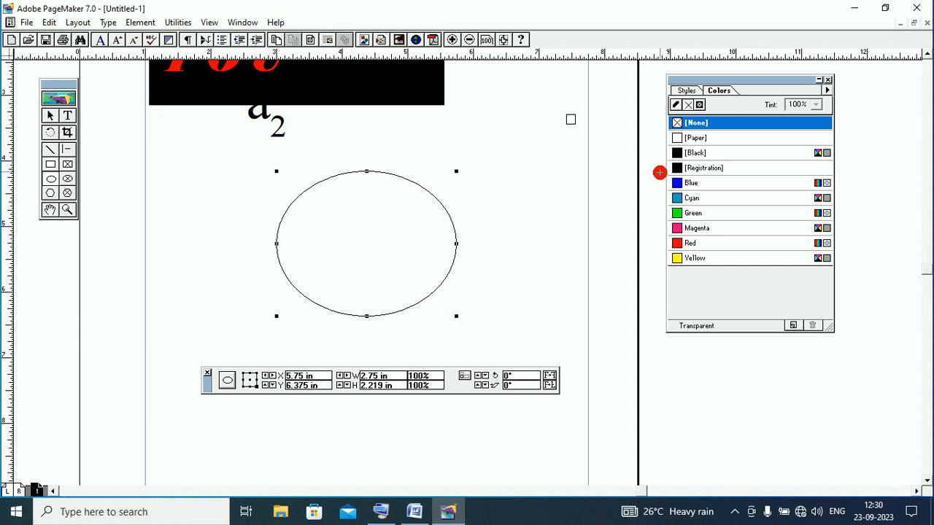
- Try Red and Blue fills on the ellipse, then set its fill to [None]
click(682, 243)
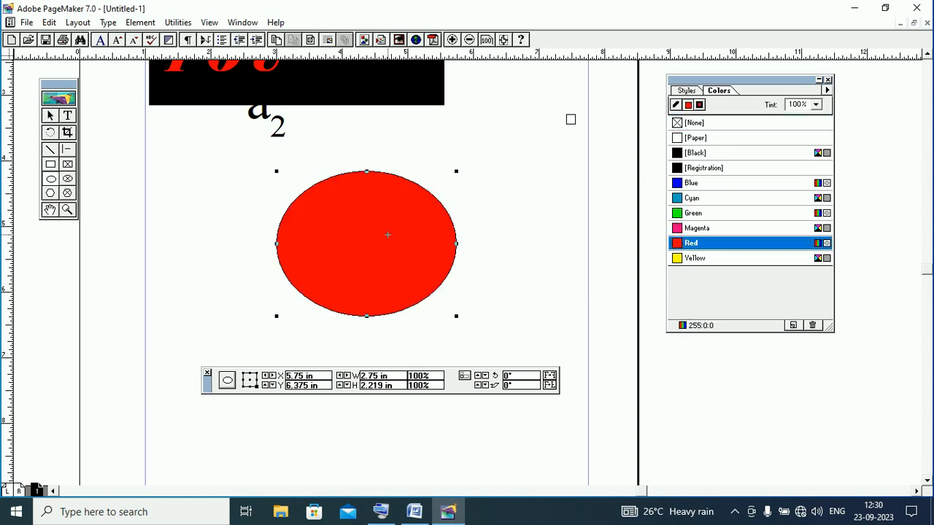
click(51, 115)
click(326, 178)
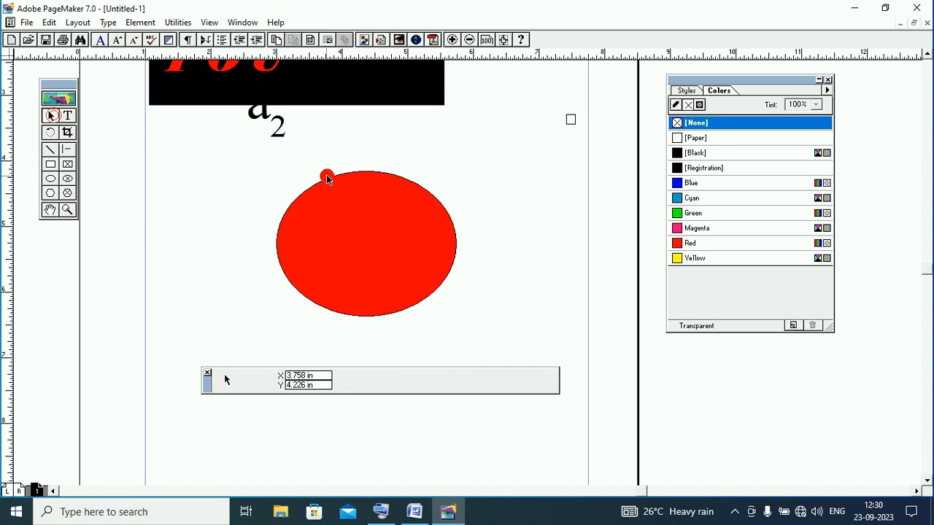
click(387, 185)
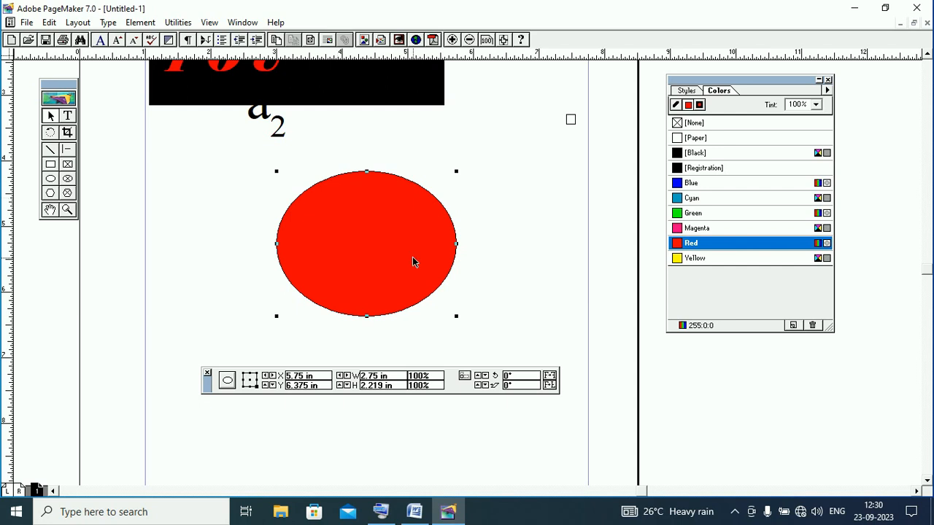
click(575, 163)
click(675, 124)
click(681, 125)
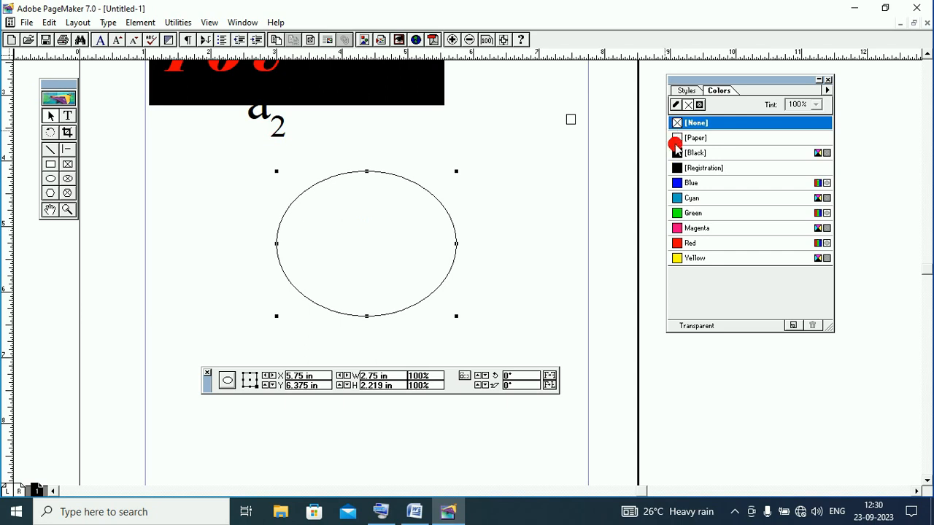
click(678, 184)
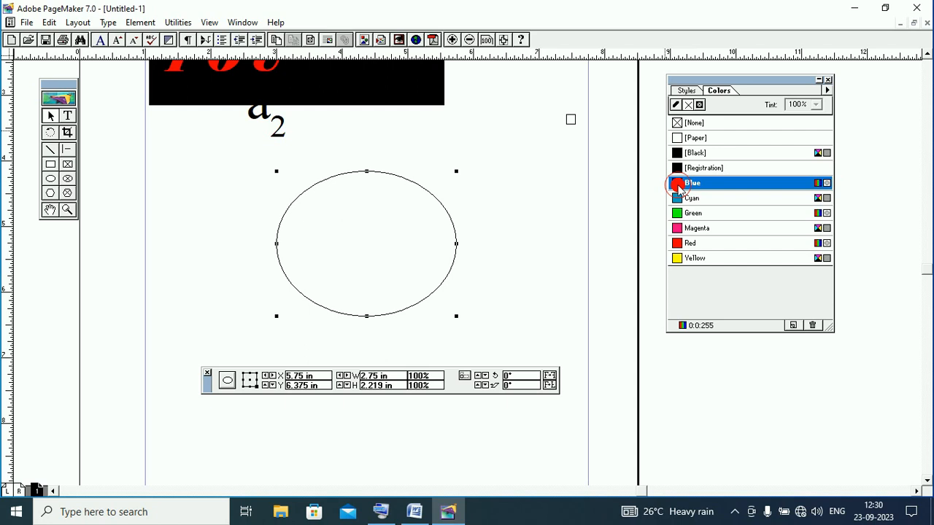
drag(678, 184, 426, 240)
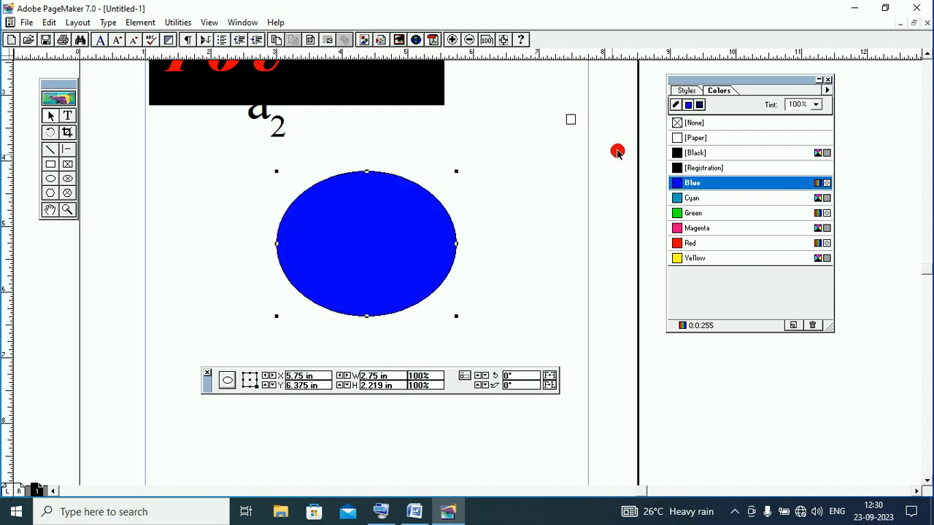
click(681, 123)
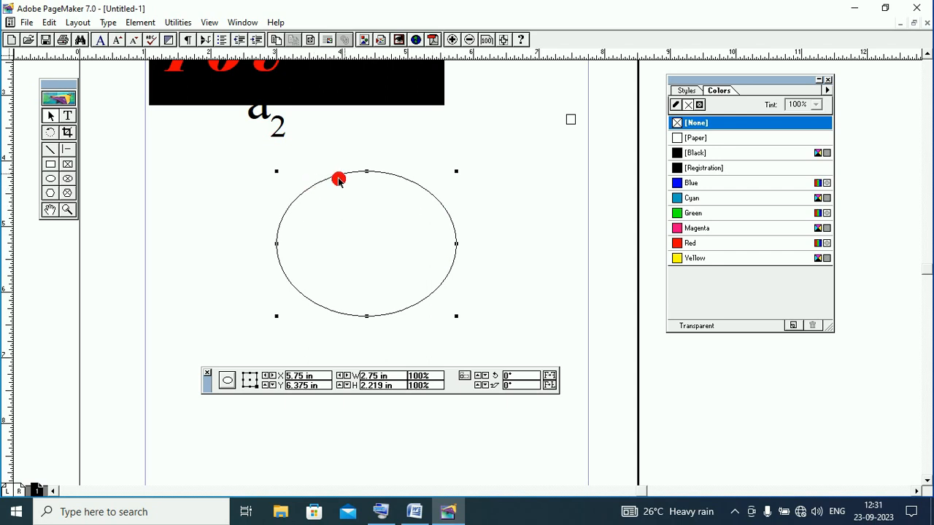
- Give the ellipse a Magenta stroke and bring up the Element > Stroke options
click(675, 106)
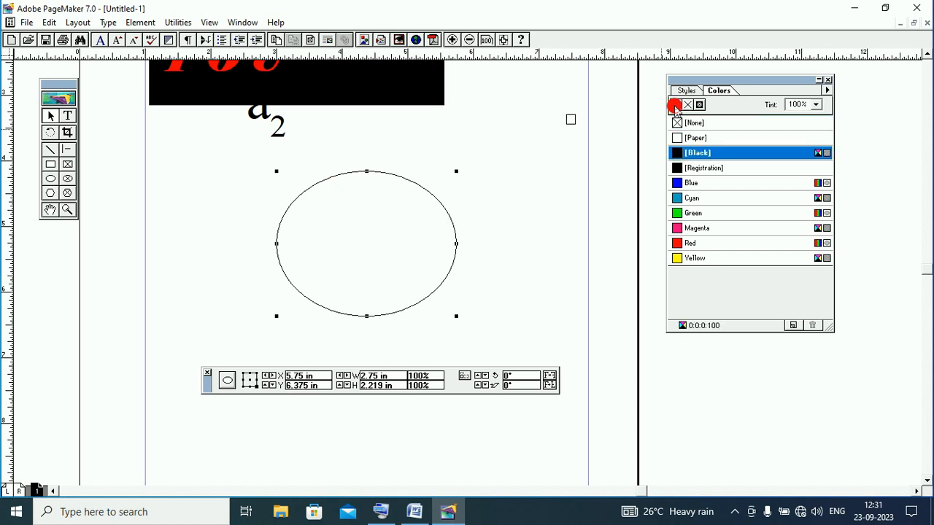
click(679, 229)
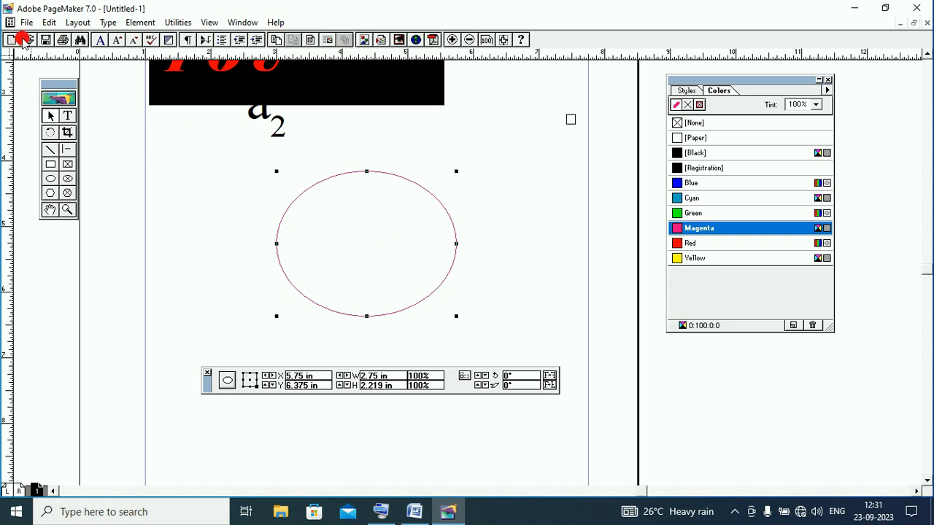
click(133, 23)
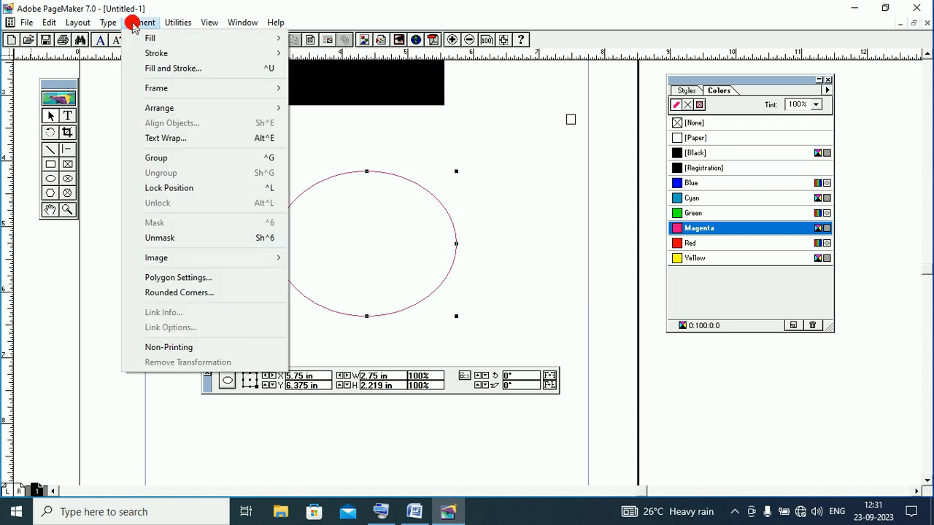
mouse_move(145, 55)
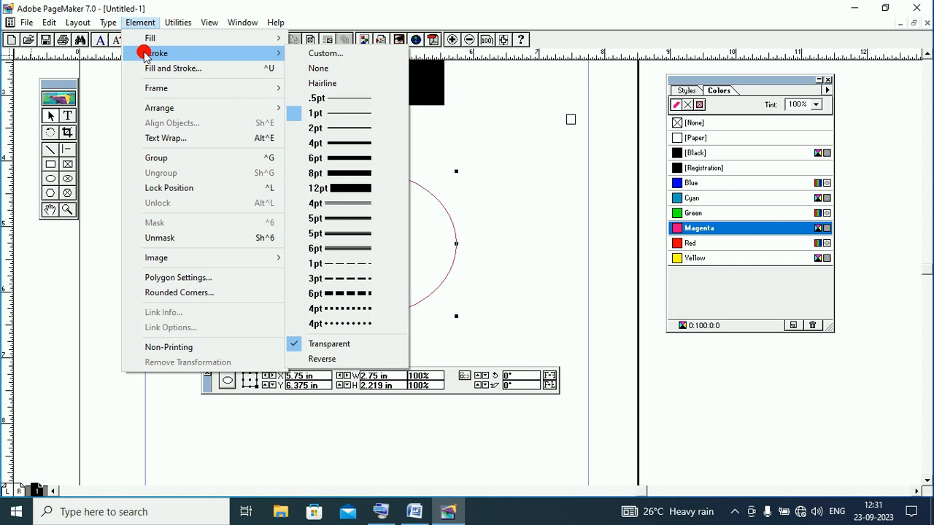
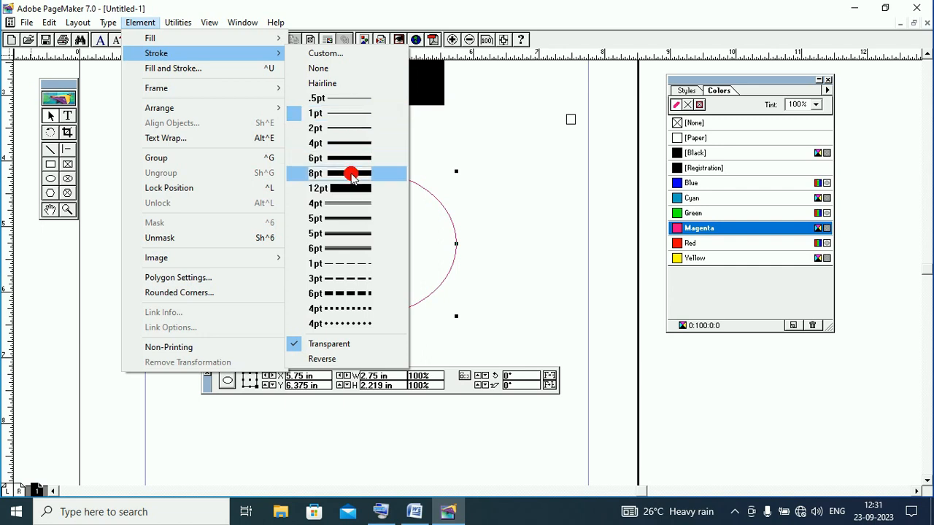
- Try 8pt, 2pt and .5pt outline weights on the ellipse
click(351, 177)
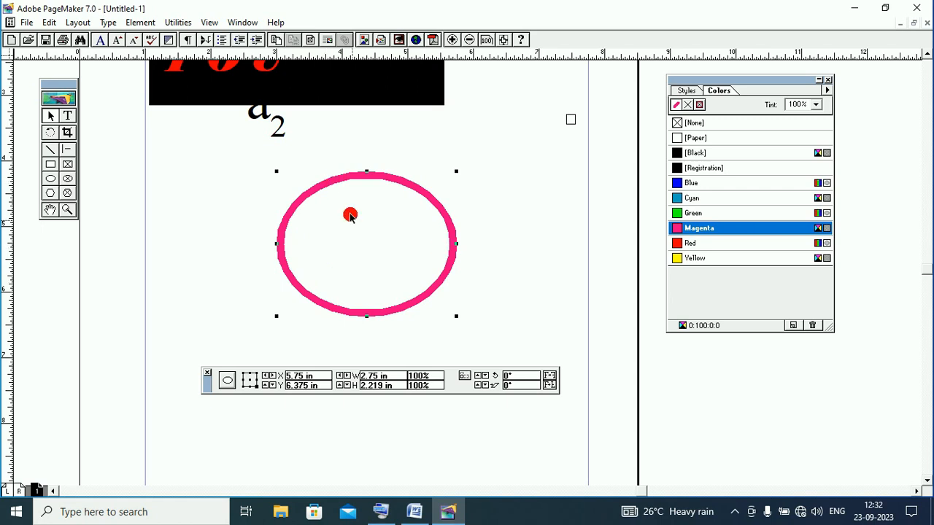
click(142, 23)
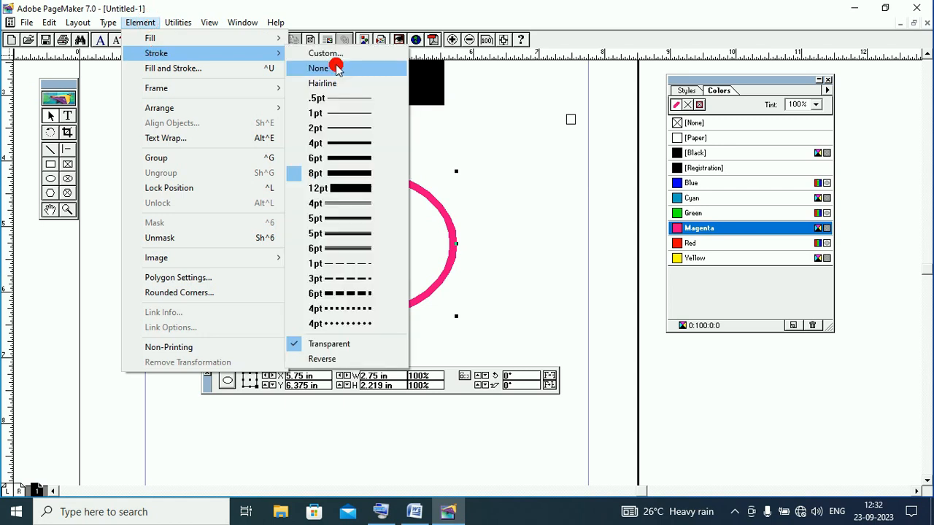
click(341, 129)
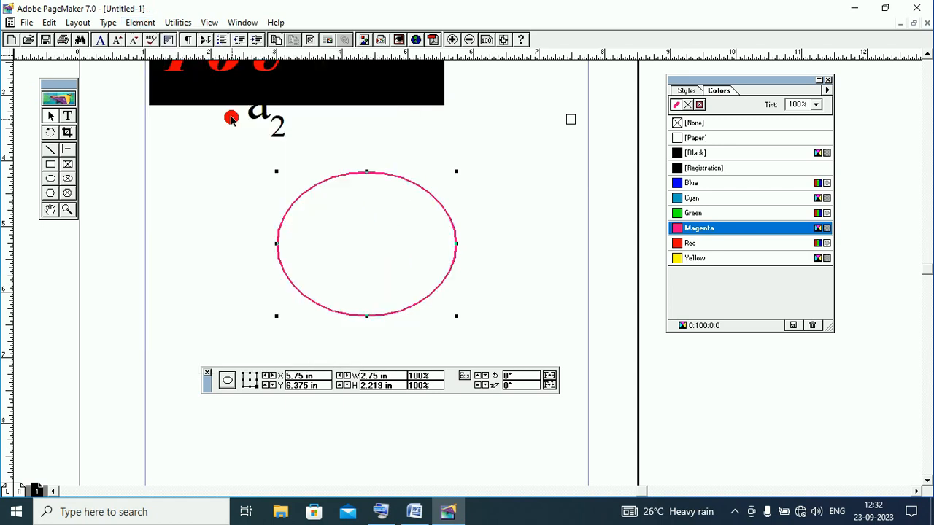
click(139, 23)
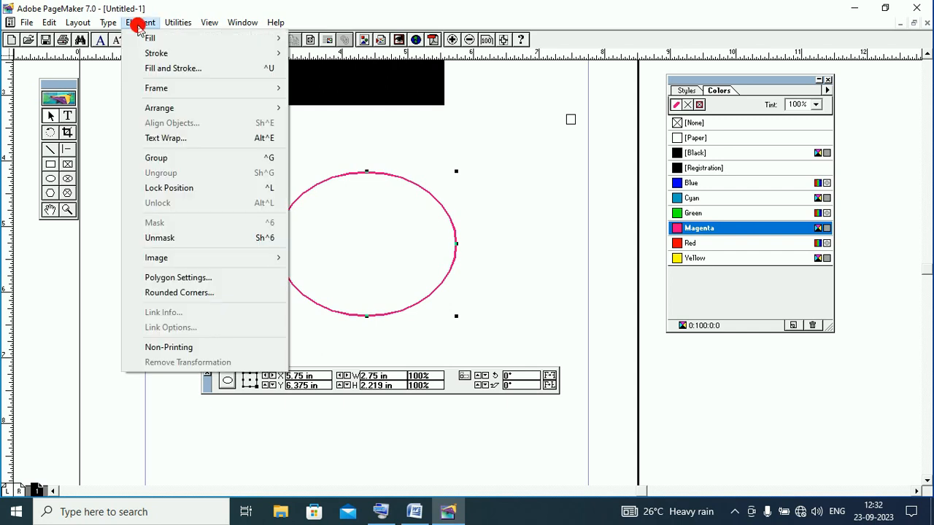
mouse_move(159, 57)
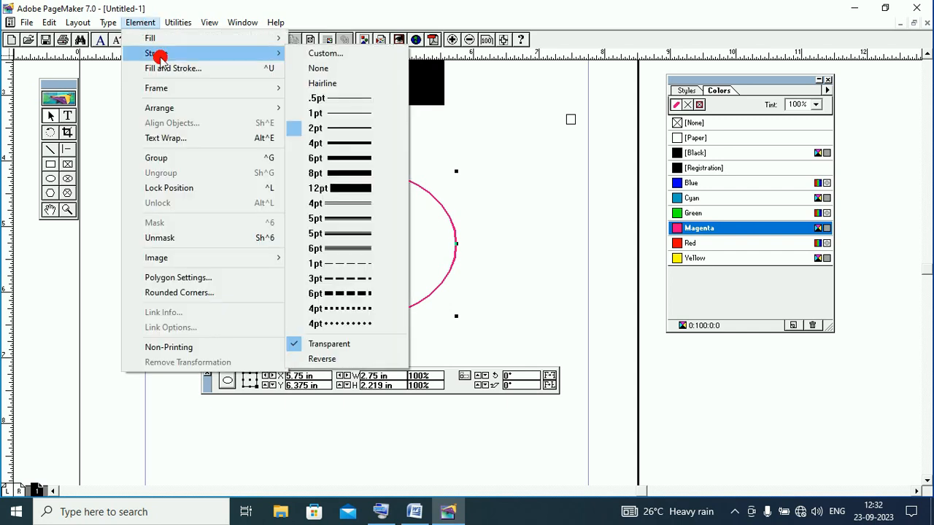
click(355, 101)
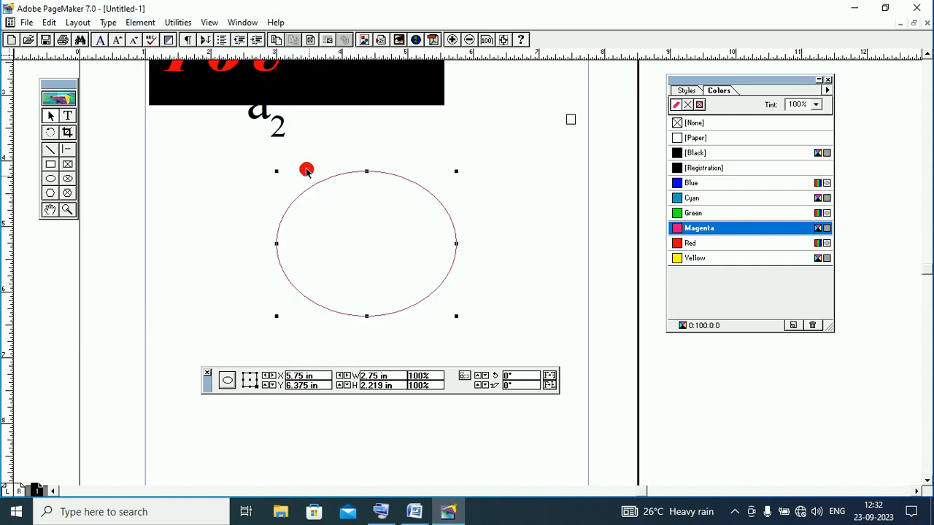
- Give the ellipse a 3pt dashed outline from Element > Stroke
click(139, 22)
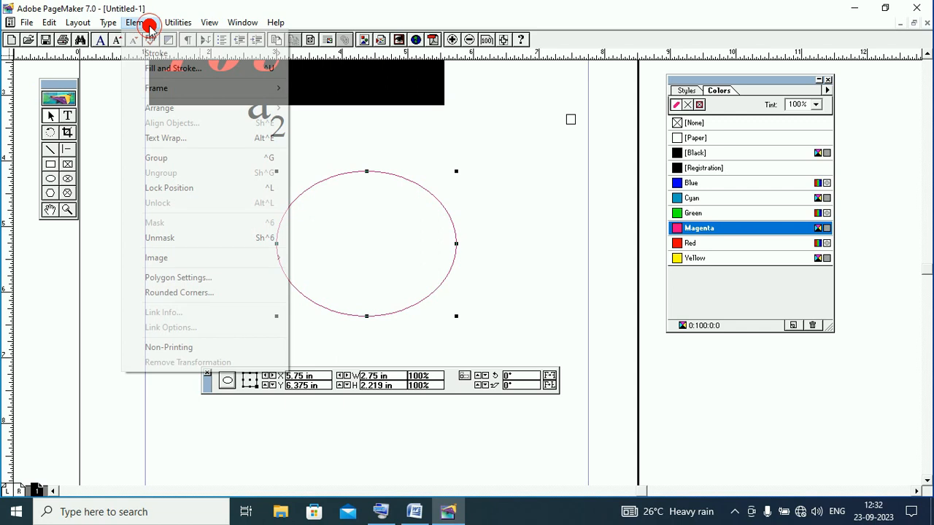
click(156, 54)
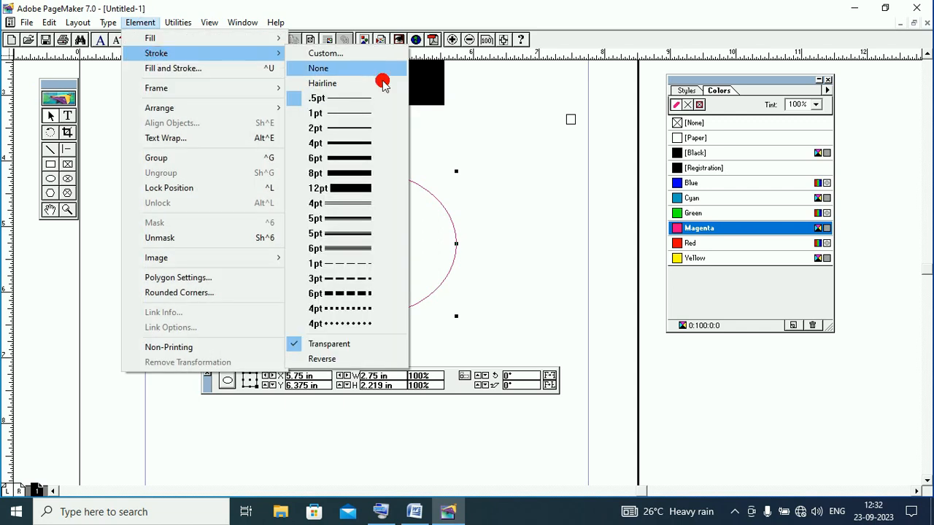
click(345, 279)
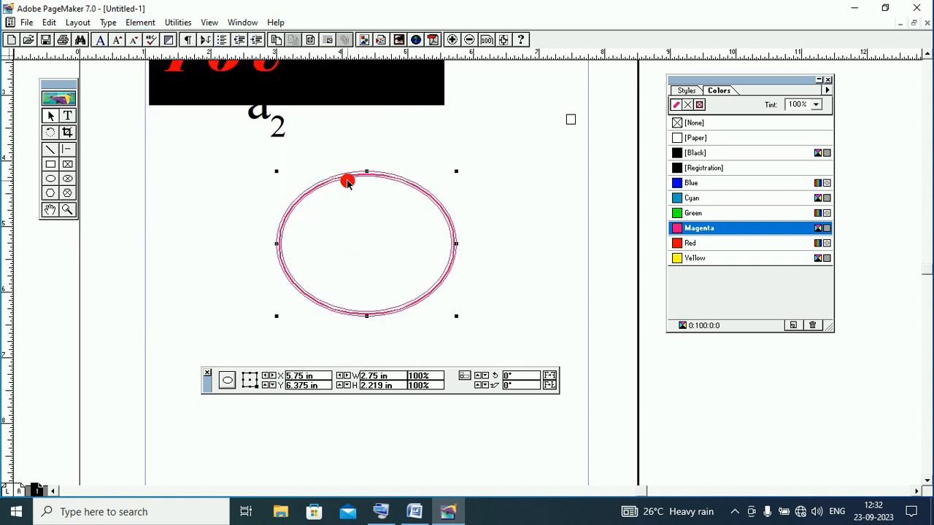
click(347, 182)
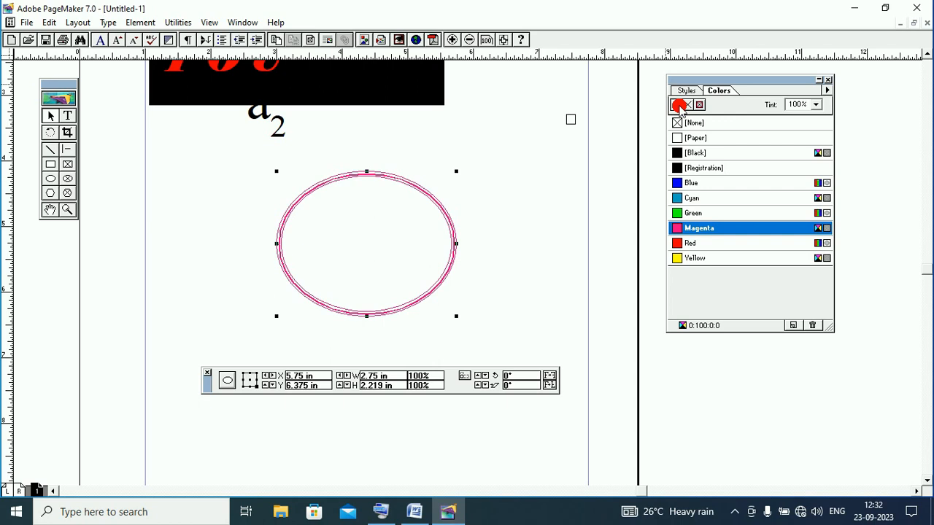
- Color the ellipse outline Blue, then Red, finally settling on Green
click(678, 184)
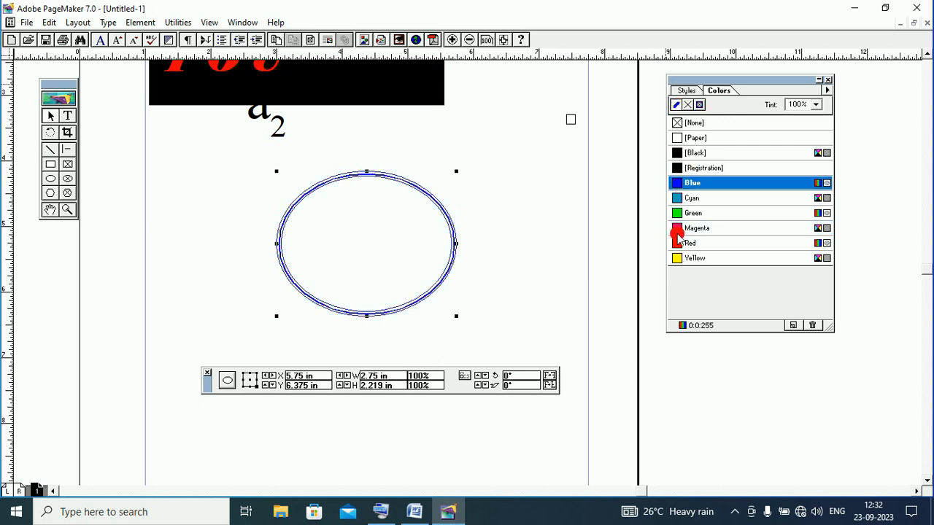
click(680, 244)
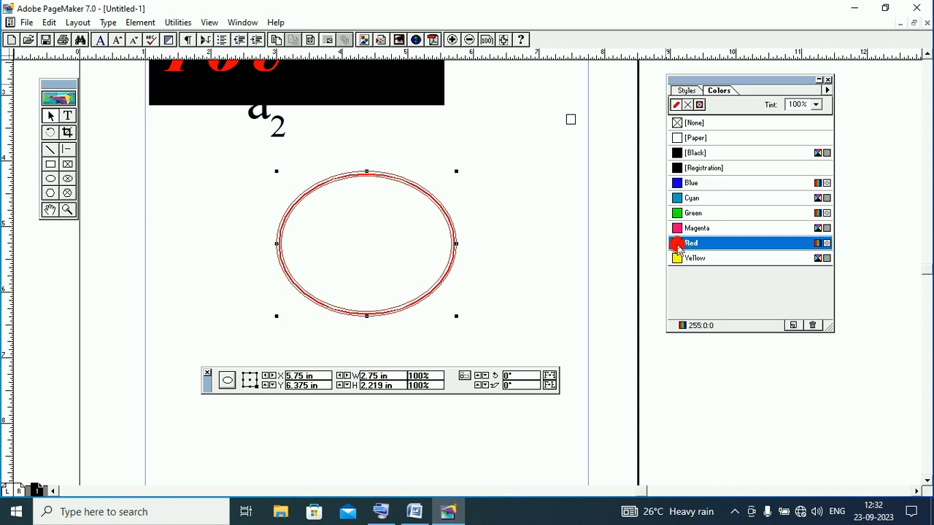
click(678, 213)
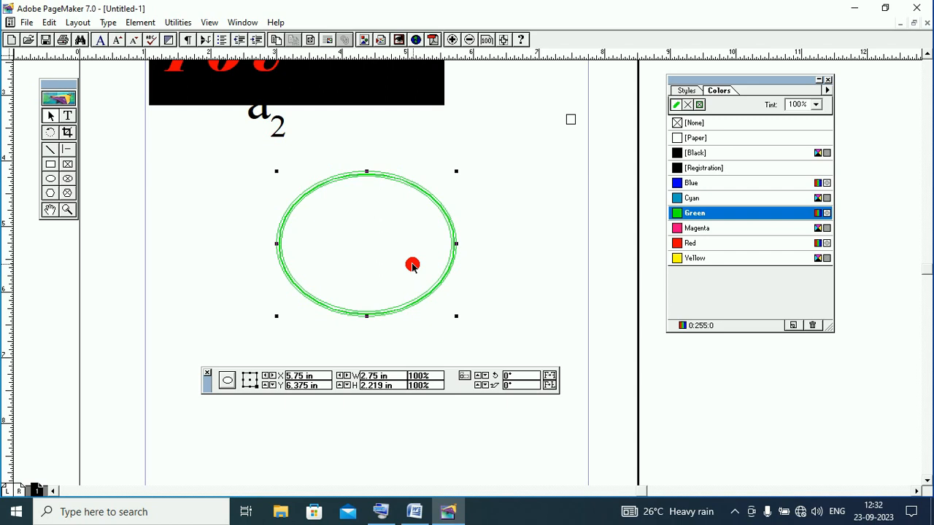
click(688, 107)
click(689, 107)
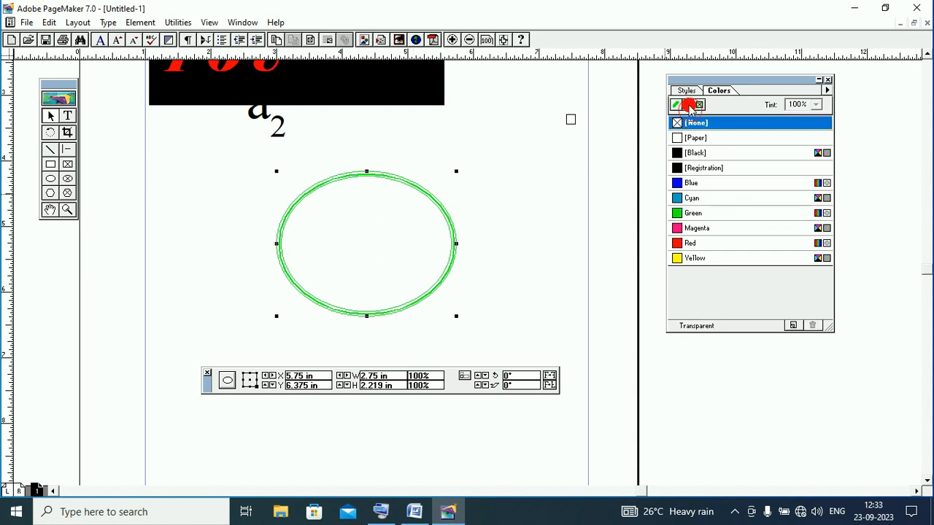
- Try Cyan, Magenta and Black fills on the ellipse, ending with Magenta
click(680, 200)
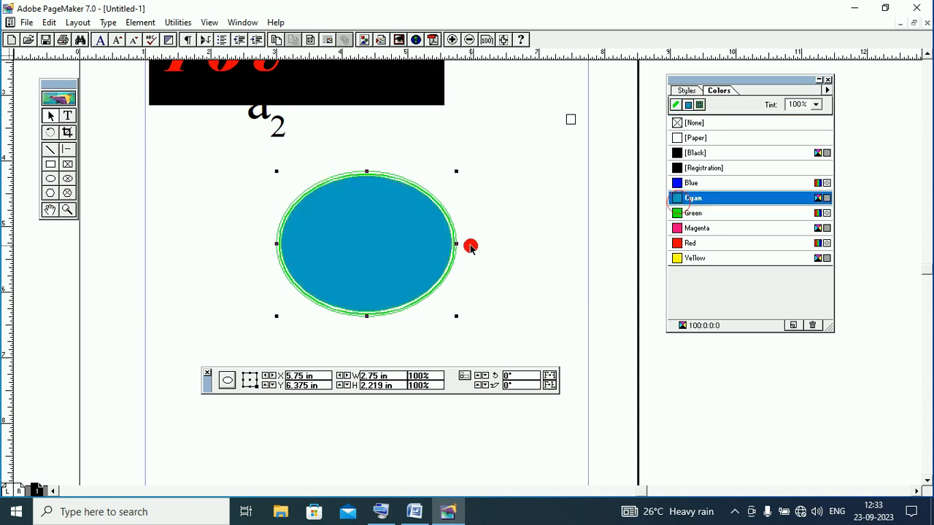
click(677, 229)
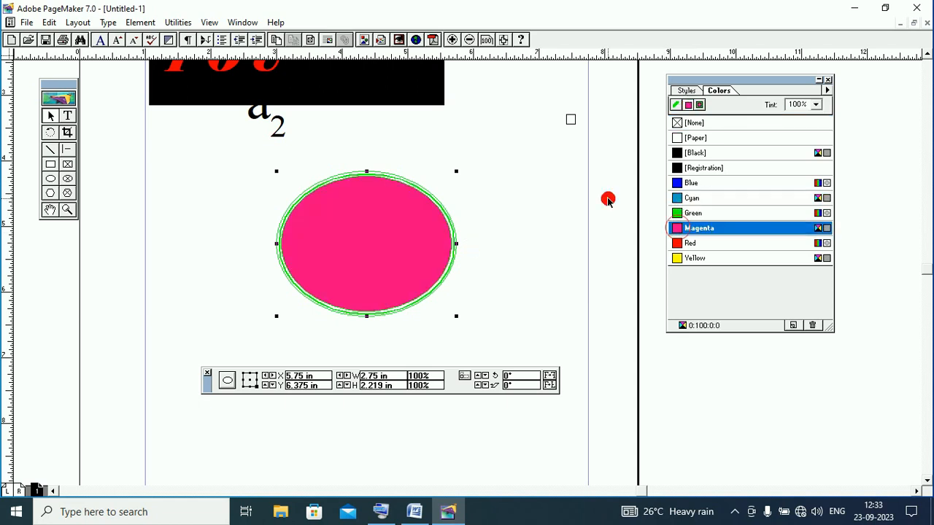
click(679, 154)
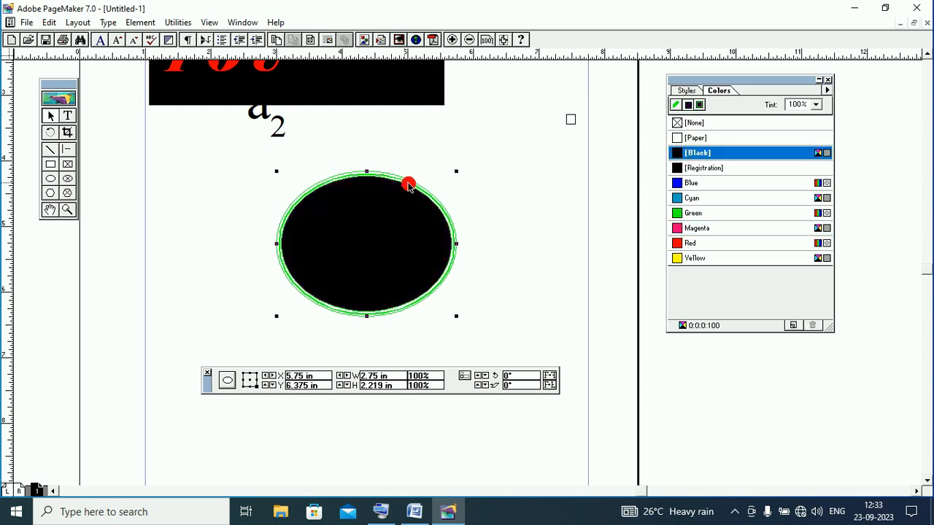
click(693, 229)
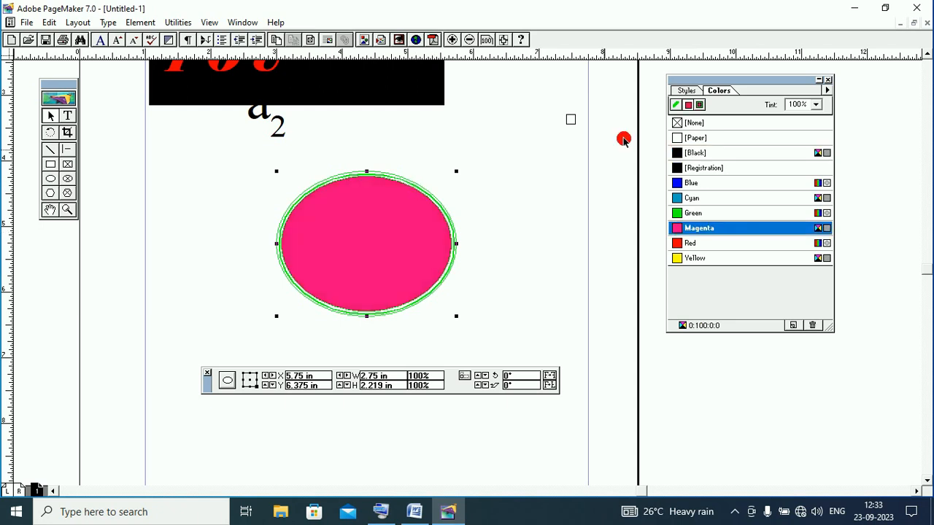
- Set the ellipse's outline color to [None]
click(673, 103)
click(678, 124)
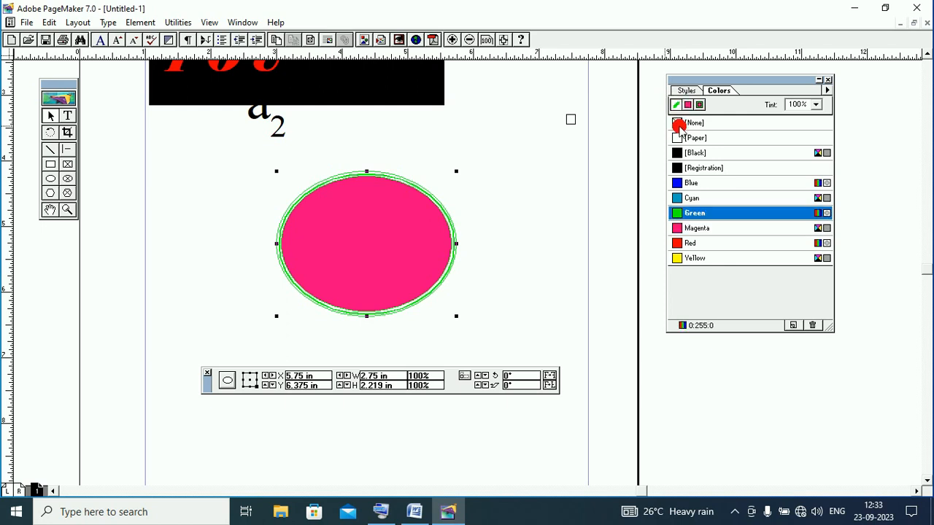
click(379, 204)
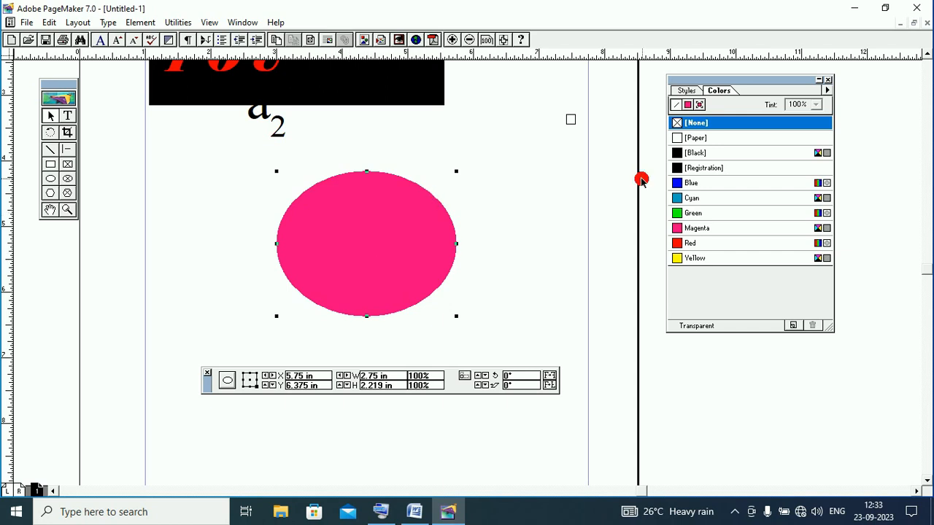
- Try a diagonal hatch fill, then set the fill to None and the outline to Black
click(135, 20)
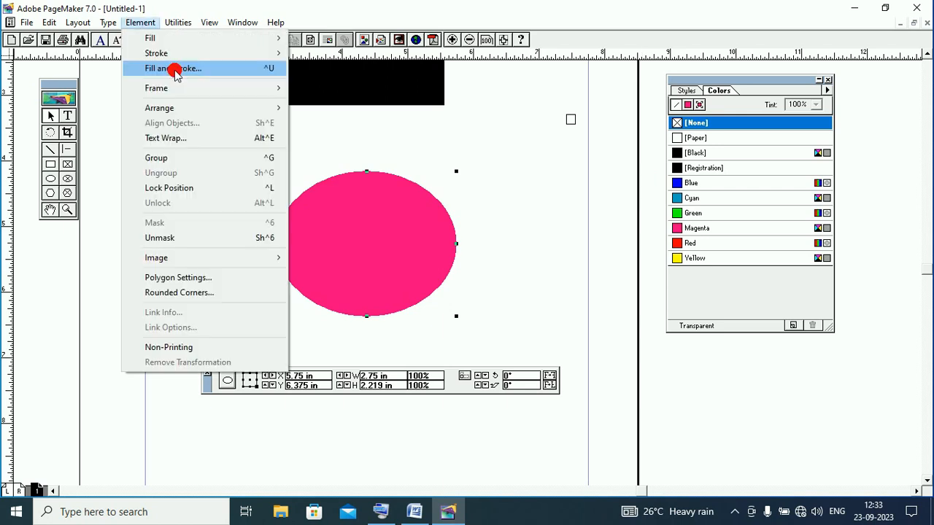
mouse_move(193, 41)
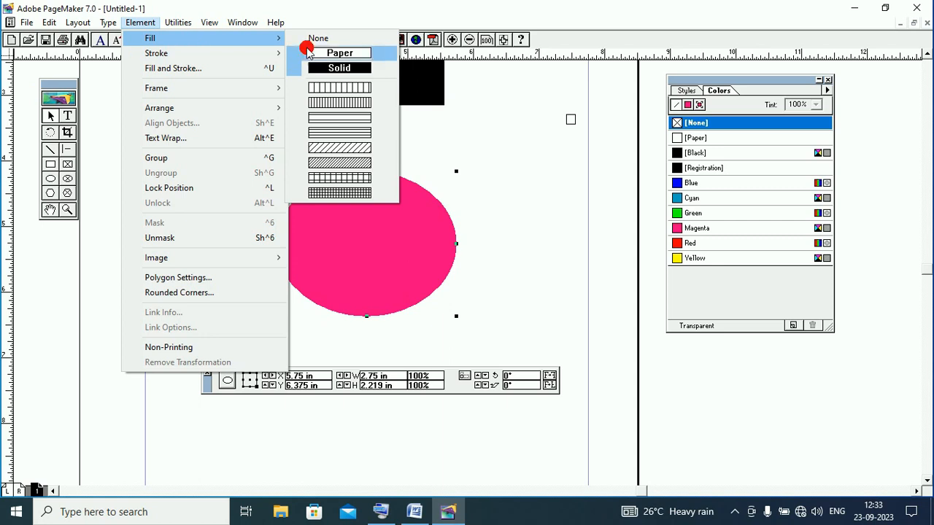
click(346, 162)
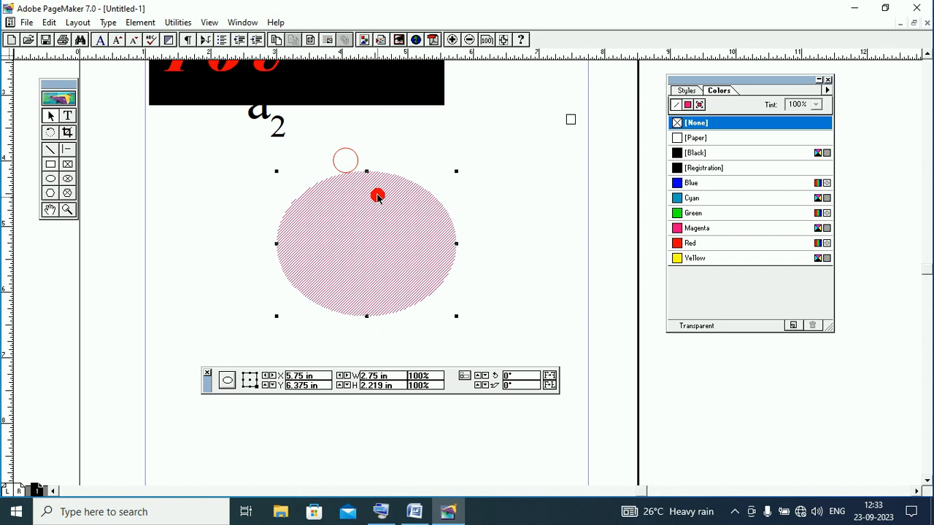
click(144, 23)
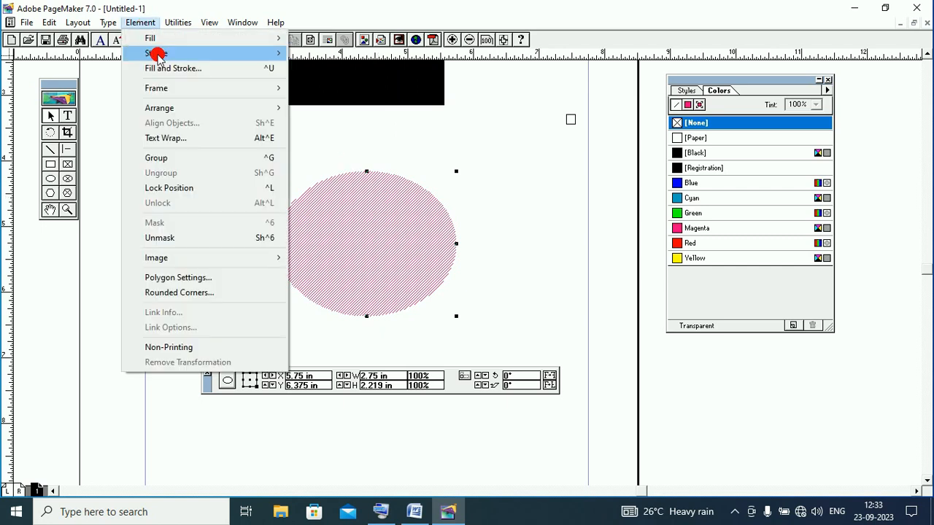
mouse_move(171, 37)
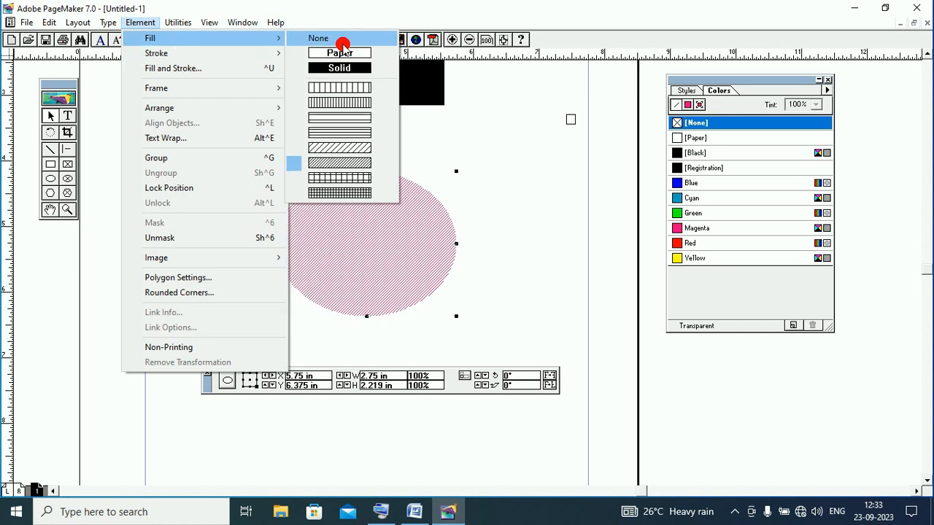
click(341, 40)
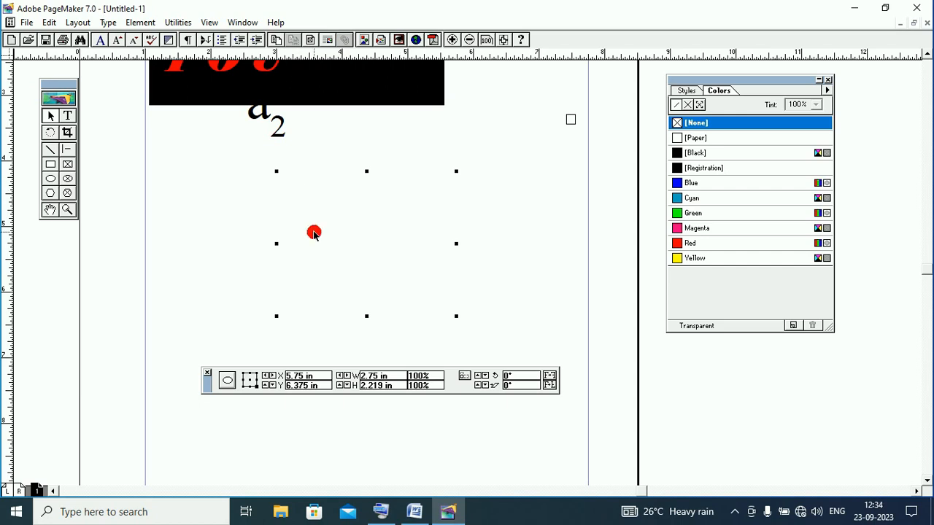
click(686, 153)
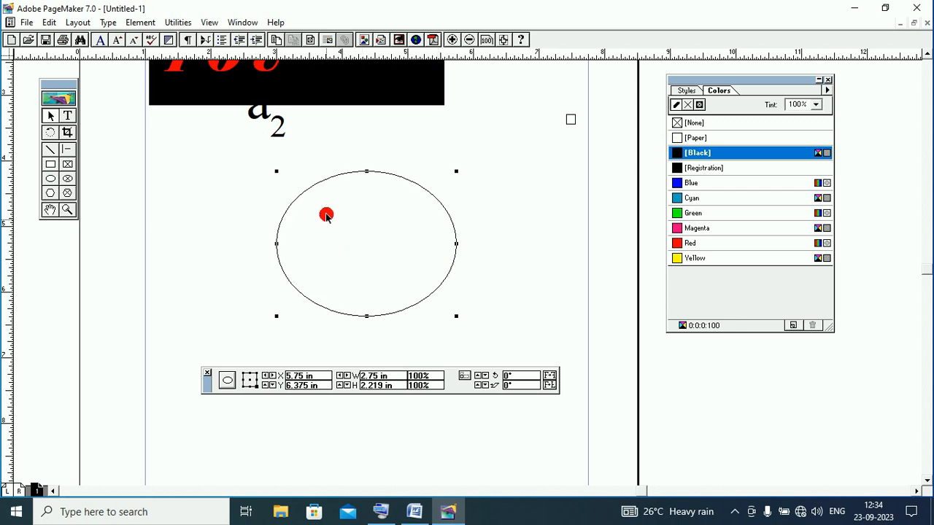
- Apply a fine crosshatch fill pattern to the ellipse via Element > Fill
click(141, 23)
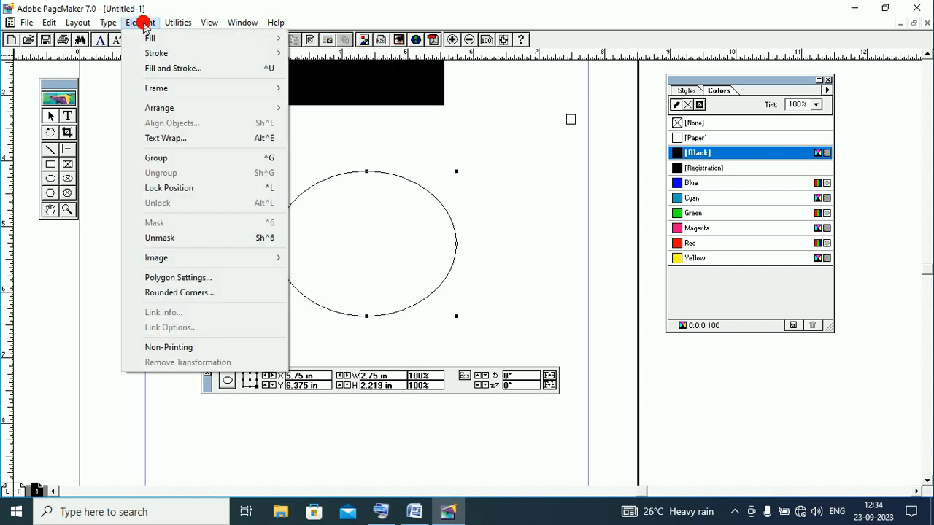
mouse_move(159, 55)
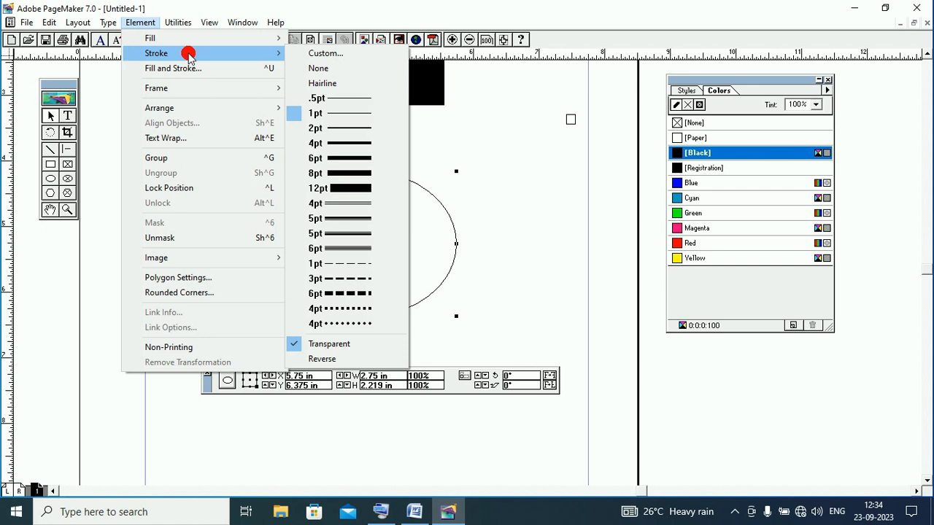
mouse_move(184, 43)
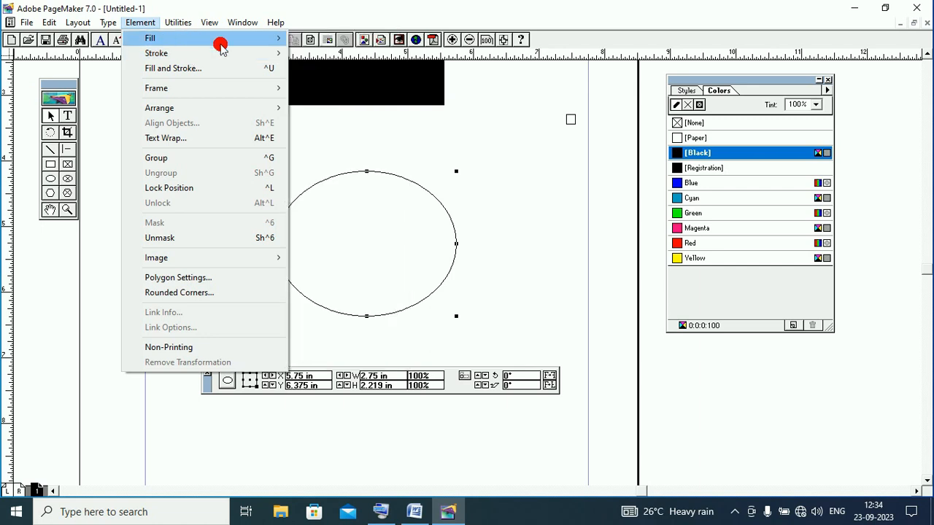
mouse_move(221, 44)
click(367, 193)
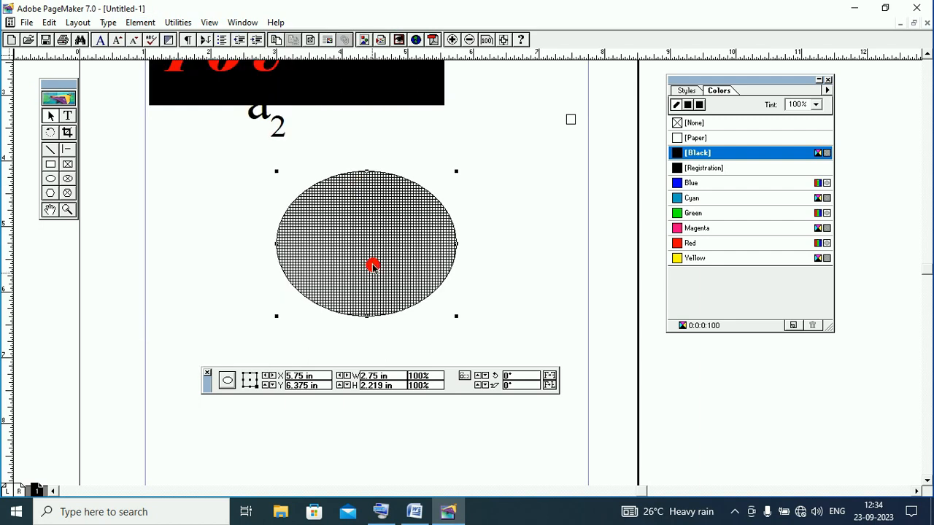
- Give the ellipse a Cyan outline and try Green and Red fills before settling on Yellow
click(676, 199)
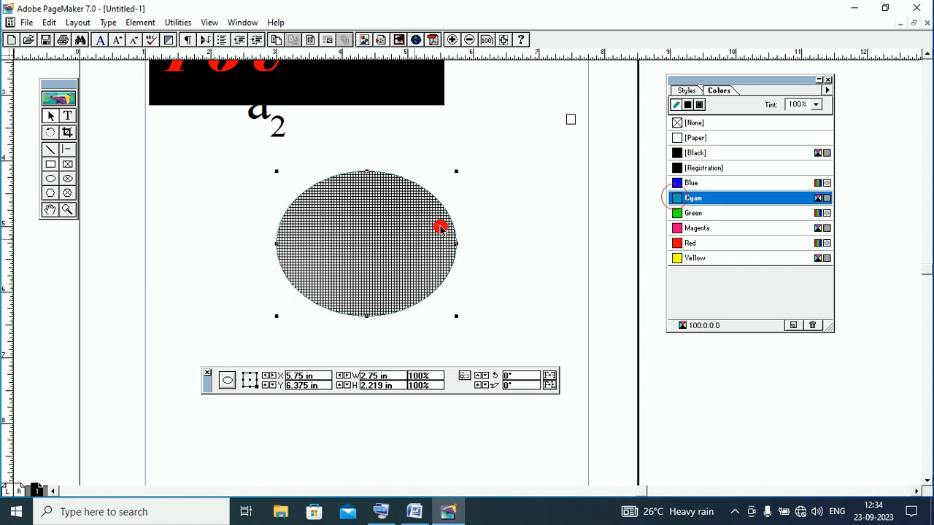
click(693, 105)
click(676, 213)
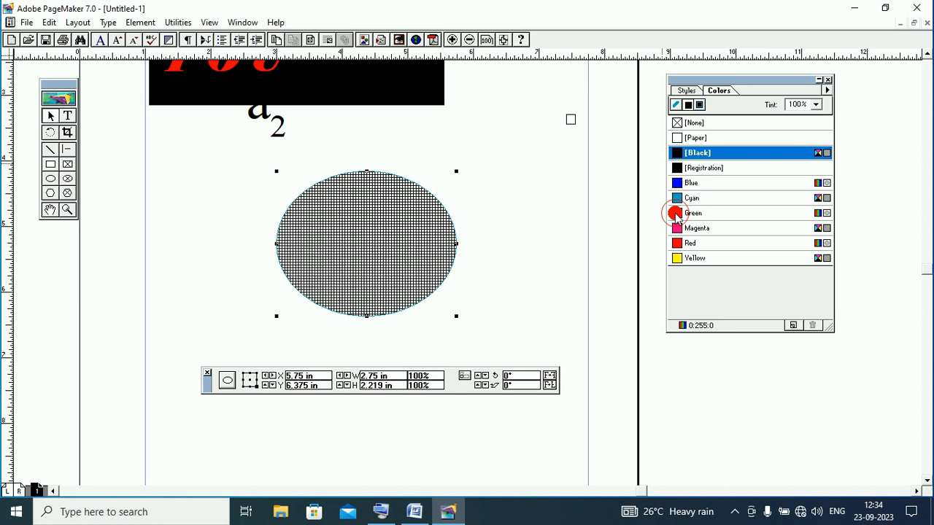
drag(676, 216, 360, 215)
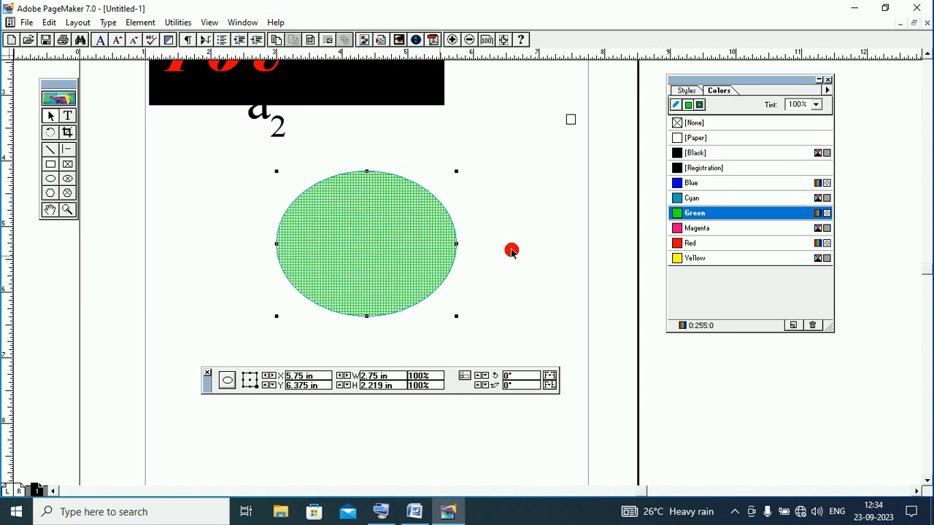
drag(677, 243, 374, 261)
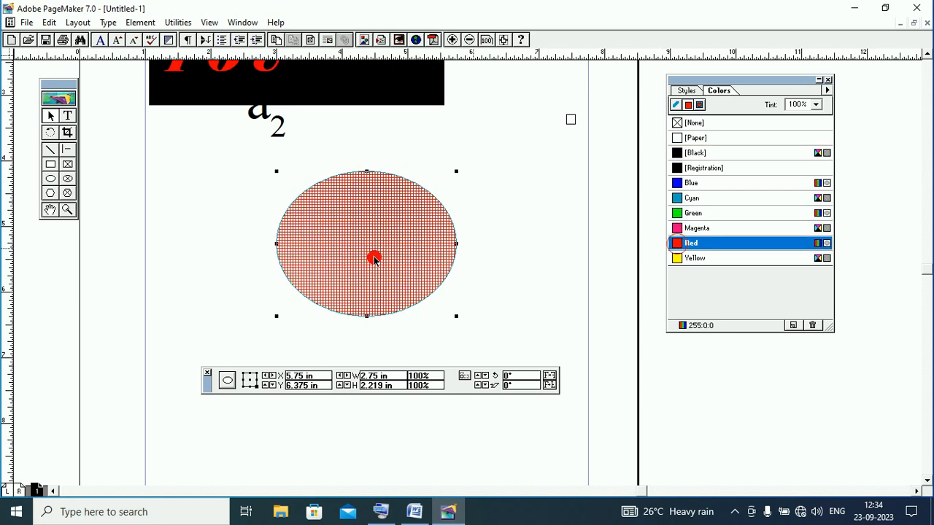
drag(679, 259, 297, 237)
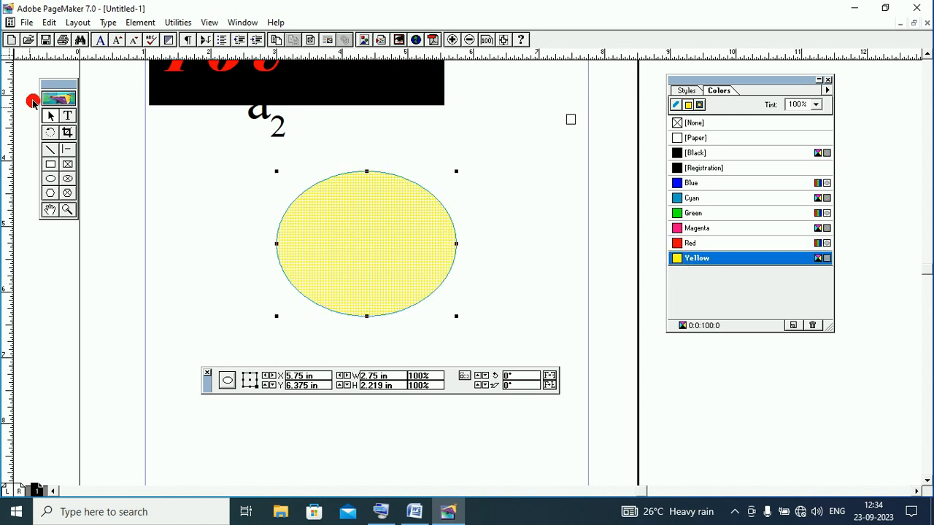
click(139, 22)
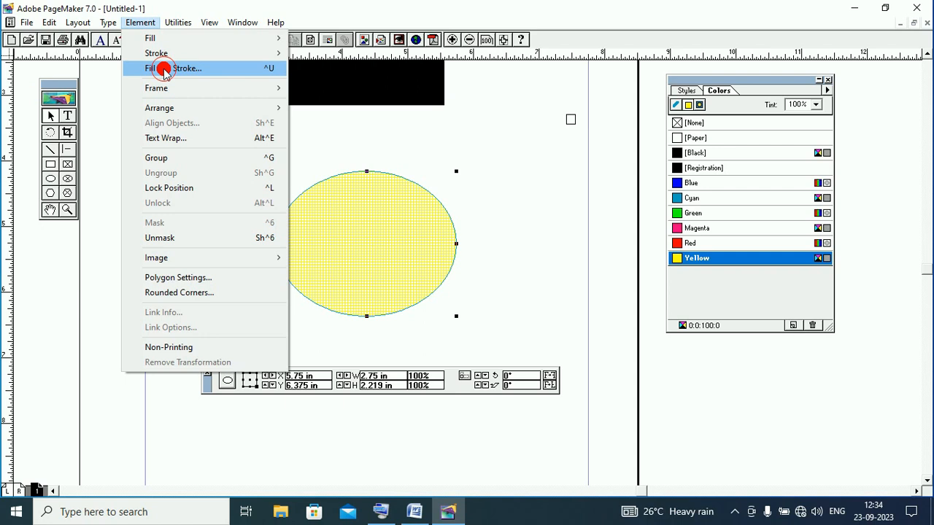
- In Fill and Stroke, set the stroke color to Green and a diagonal-line fill pattern
click(164, 69)
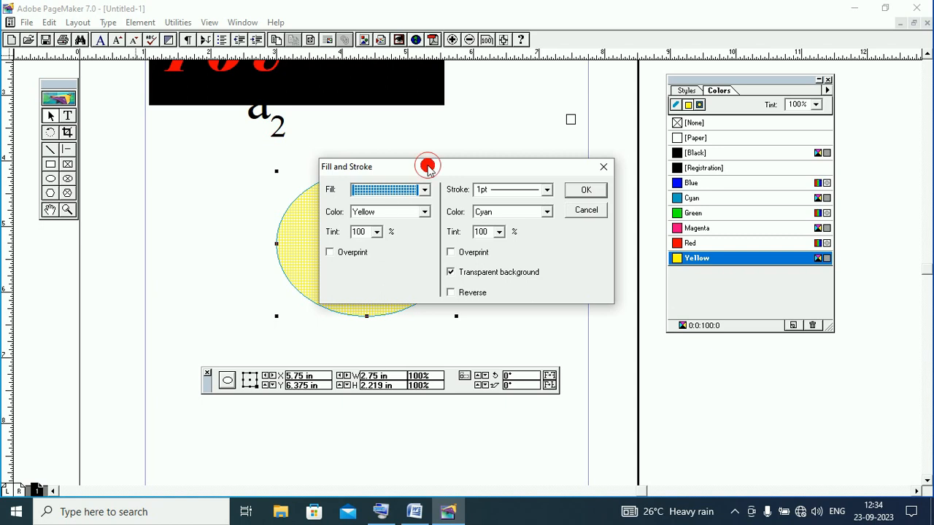
drag(429, 166, 476, 150)
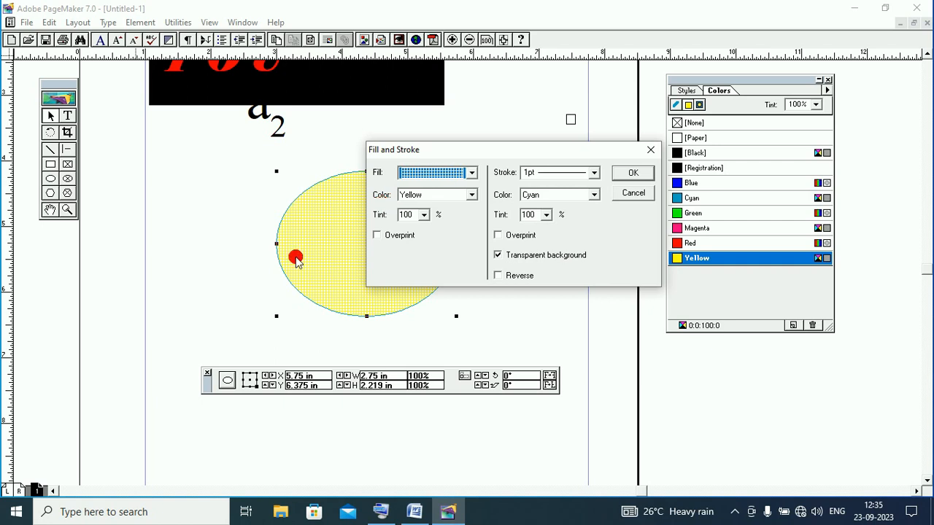
click(544, 203)
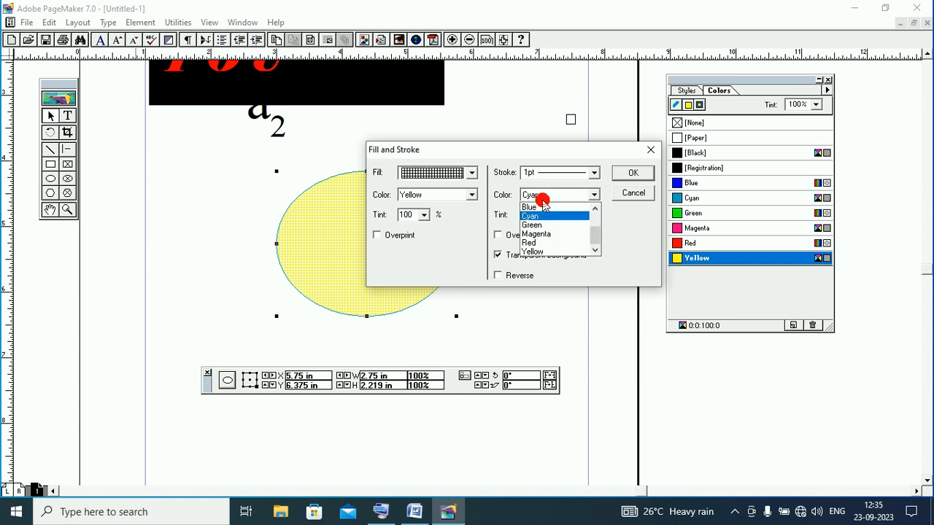
click(539, 225)
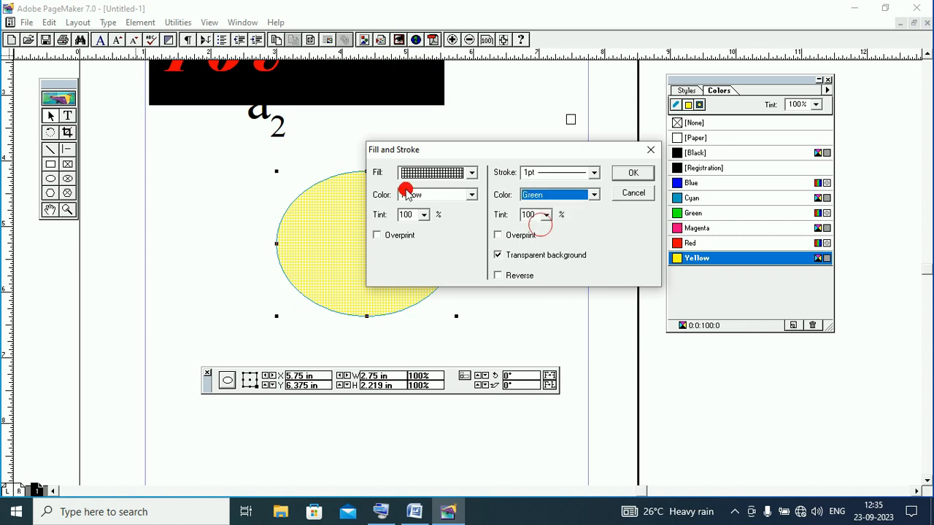
click(471, 172)
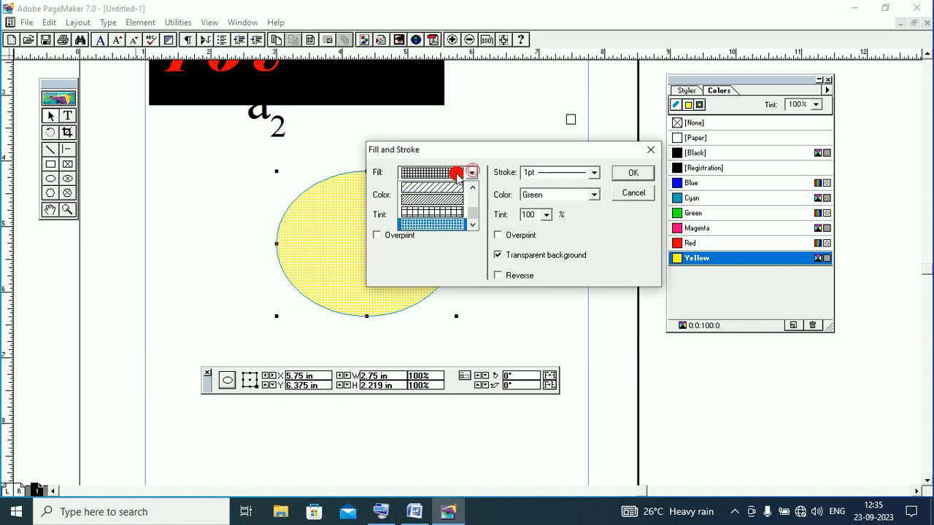
click(448, 187)
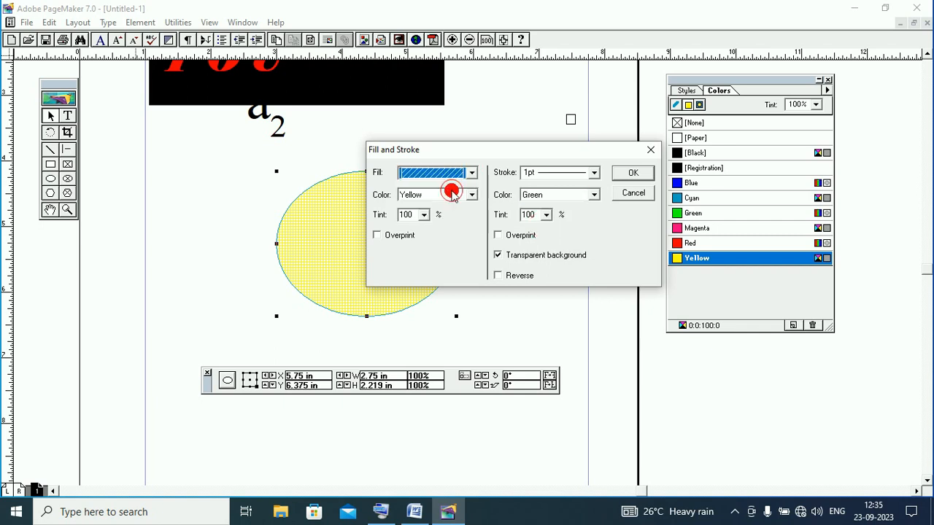
click(629, 173)
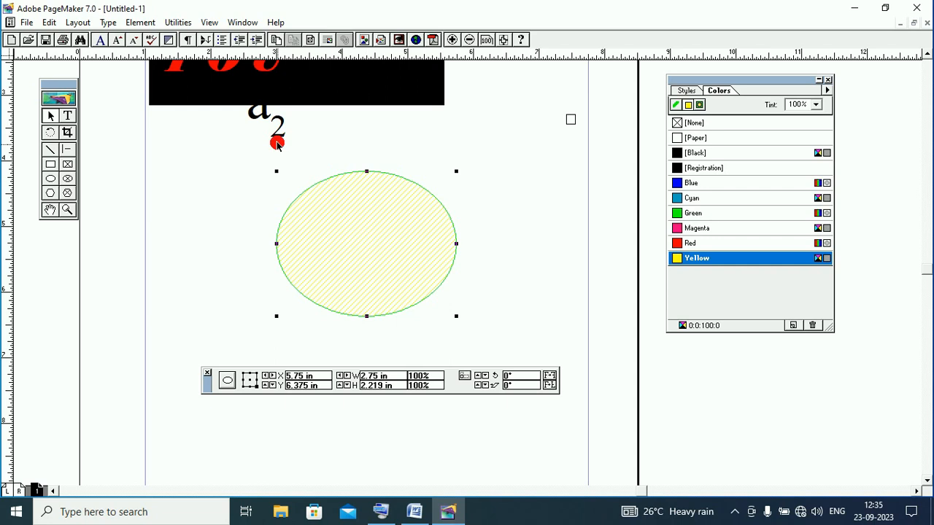
click(140, 22)
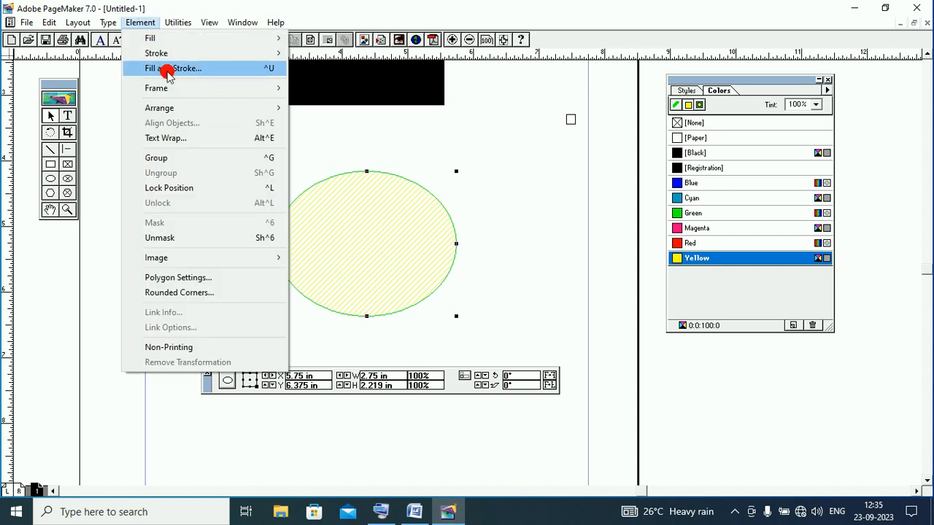
- In Fill and Stroke, set Fill to None and the stroke to 6pt Red
click(247, 73)
click(424, 192)
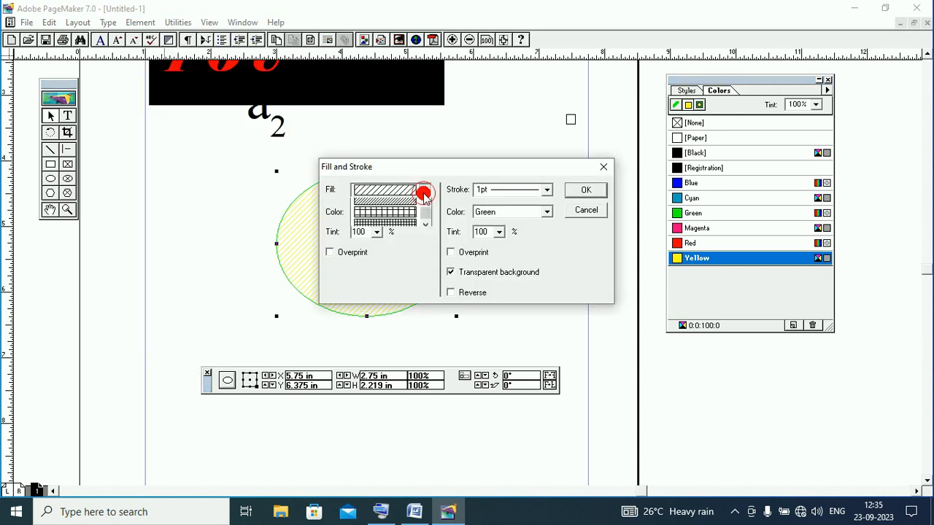
drag(424, 193, 428, 210)
click(402, 204)
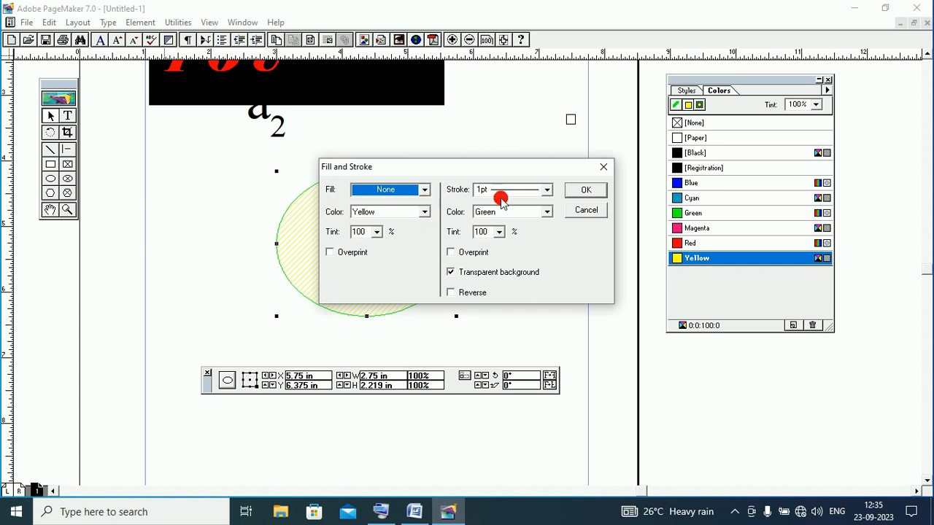
click(546, 191)
click(520, 240)
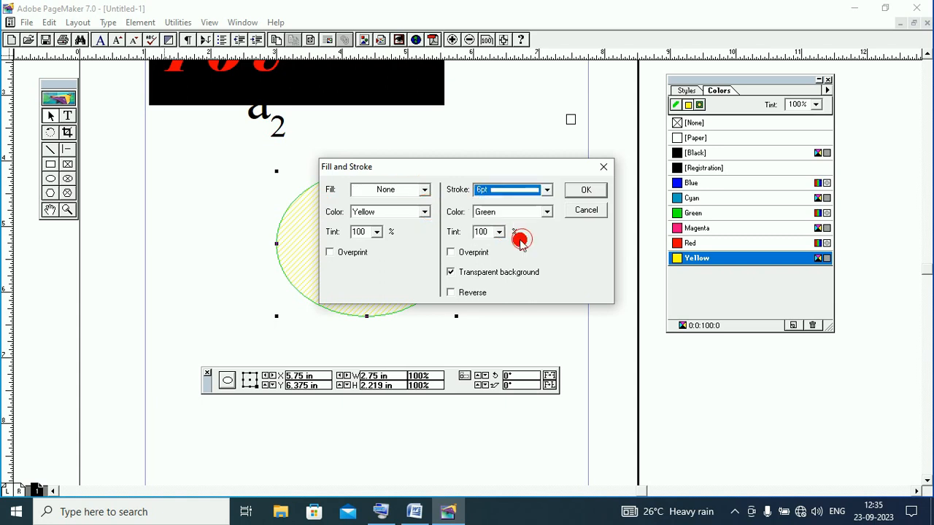
click(520, 213)
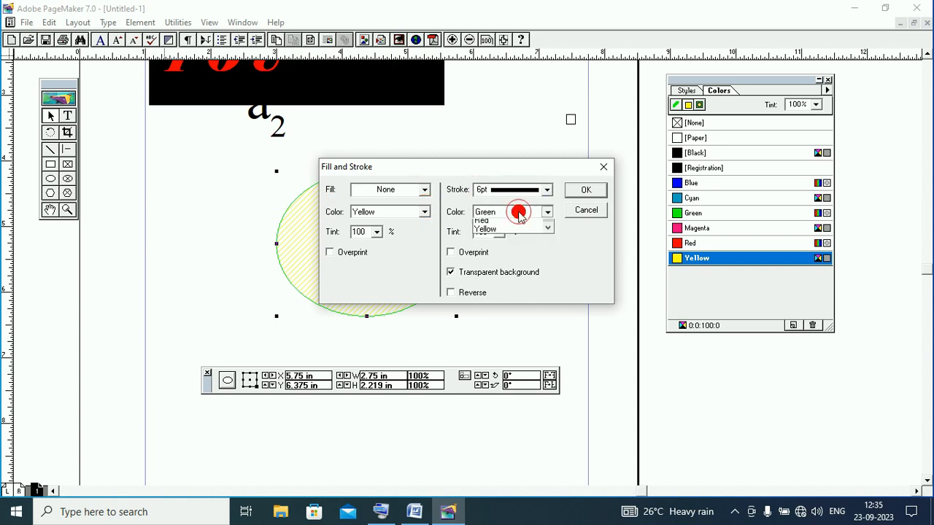
click(513, 259)
click(583, 189)
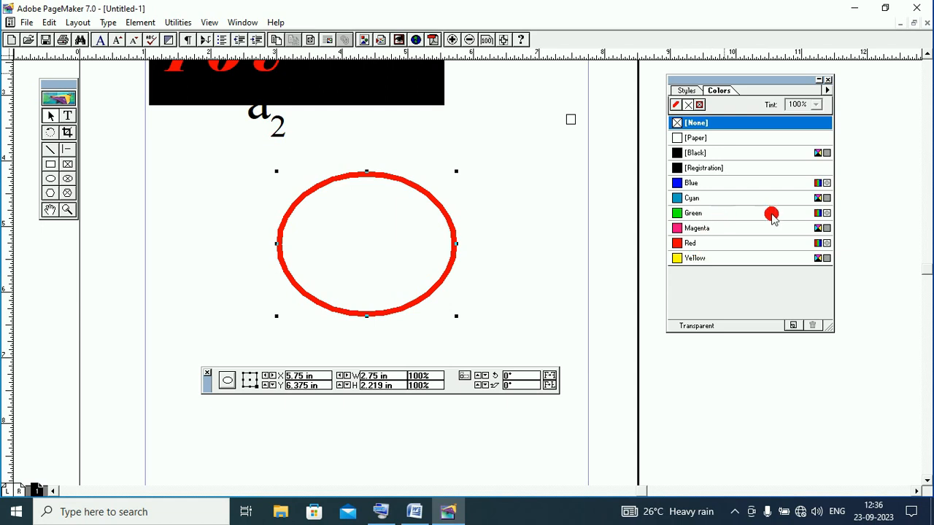
- Start a new color from the Colors palette, keeping Type Spot and Model RGB
click(792, 327)
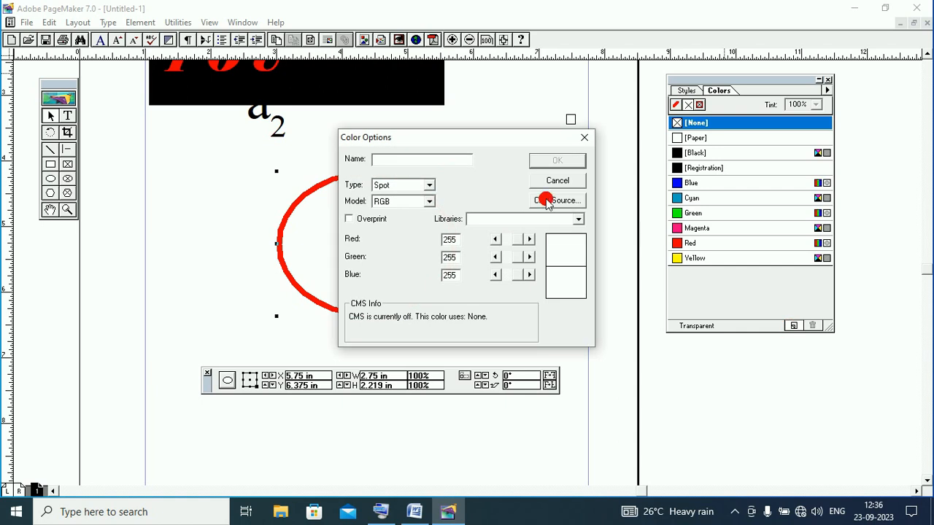
click(417, 189)
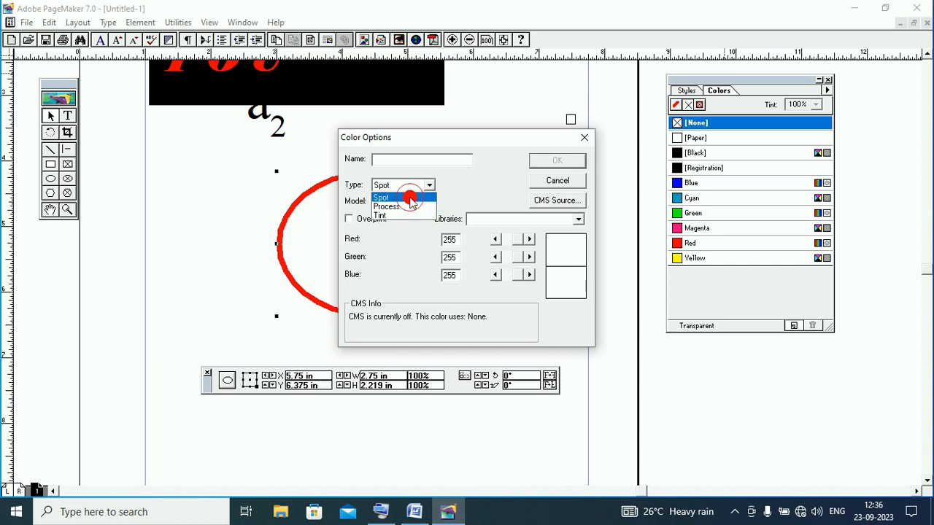
click(411, 198)
click(405, 202)
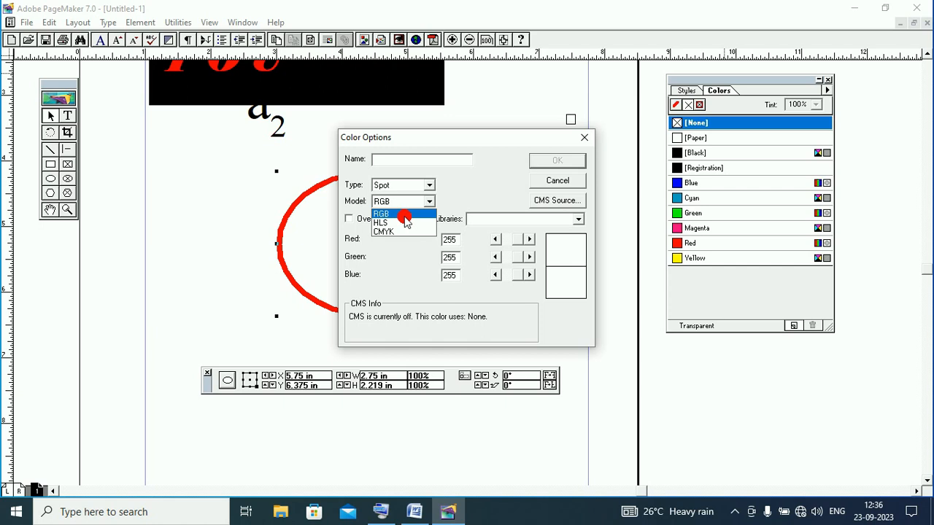
click(408, 215)
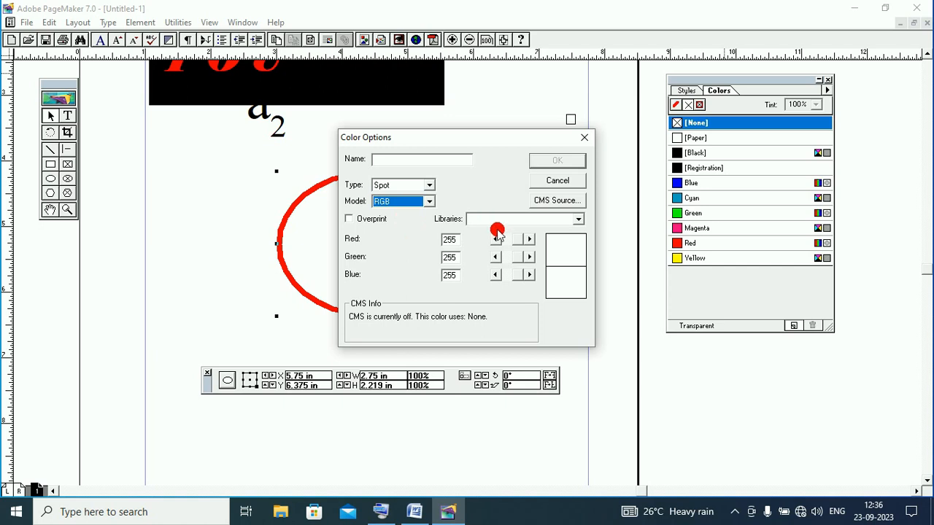
- Choose the FOCOLTONE library from the Libraries list
click(578, 221)
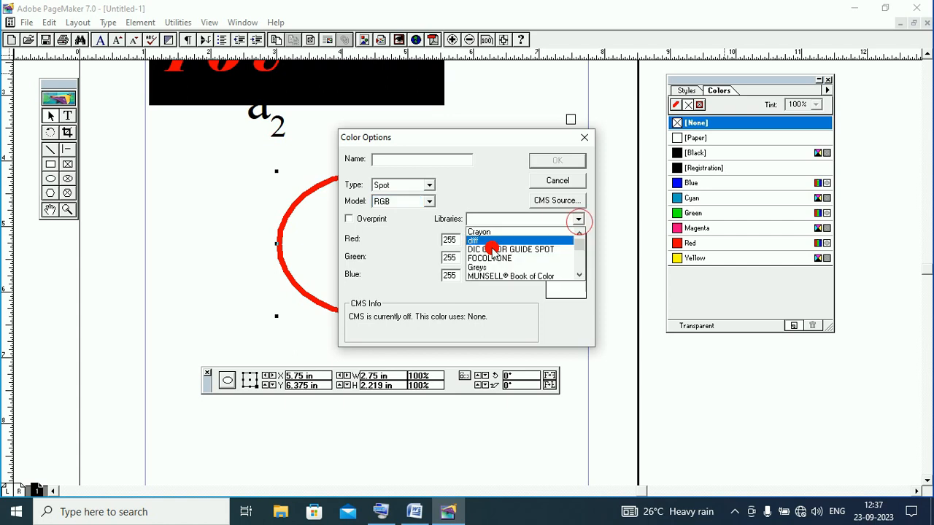
scroll(533, 263, down, 3)
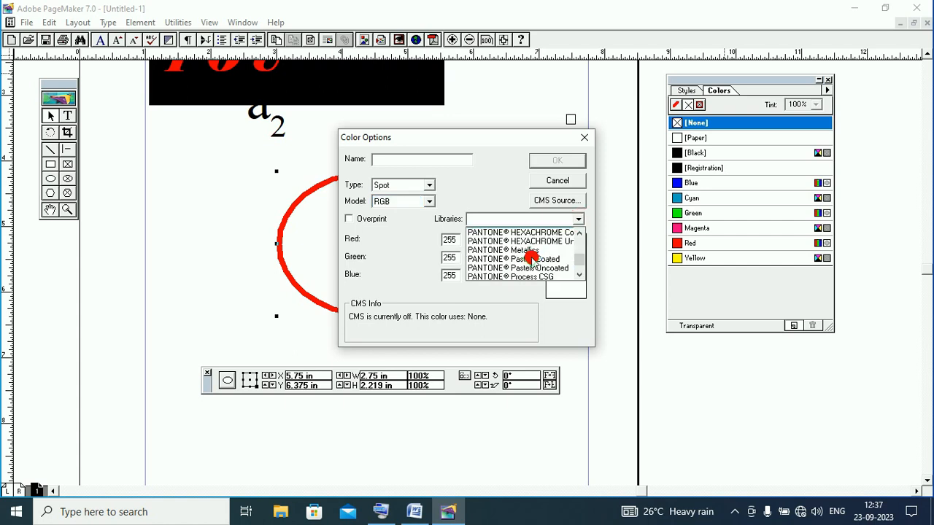
scroll(533, 262, down, 2)
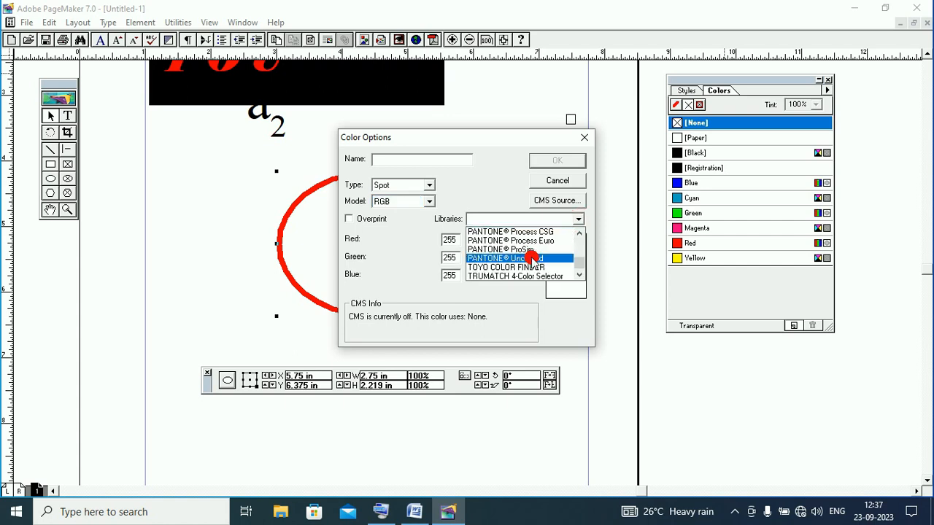
scroll(533, 261, up, 2)
scroll(533, 261, up, 1)
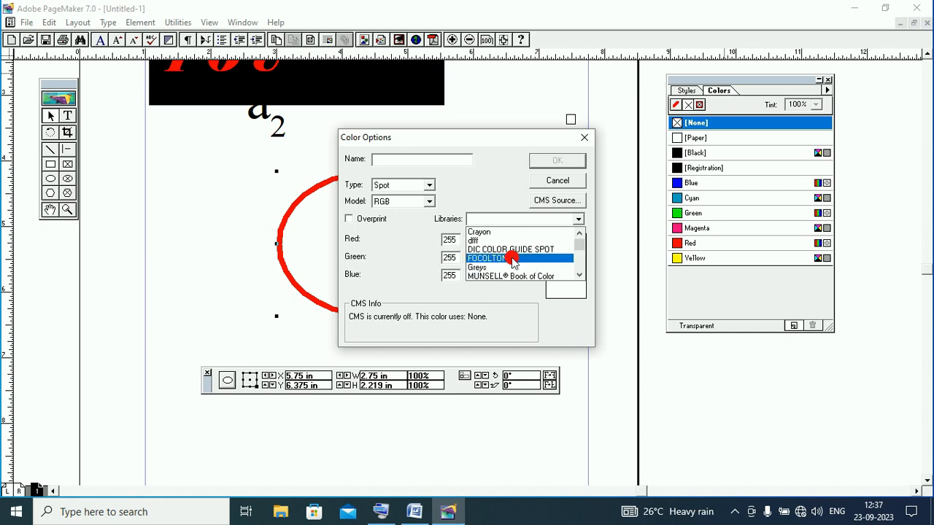
click(513, 260)
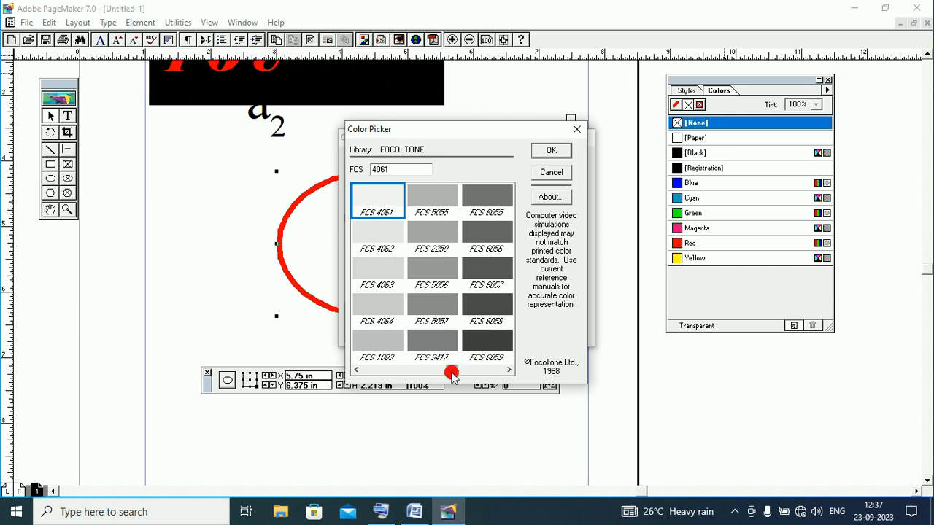
- Scroll the FOCOLTONE swatches to the blues, pick FCS 7006 and confirm both dialogs
drag(452, 374, 507, 373)
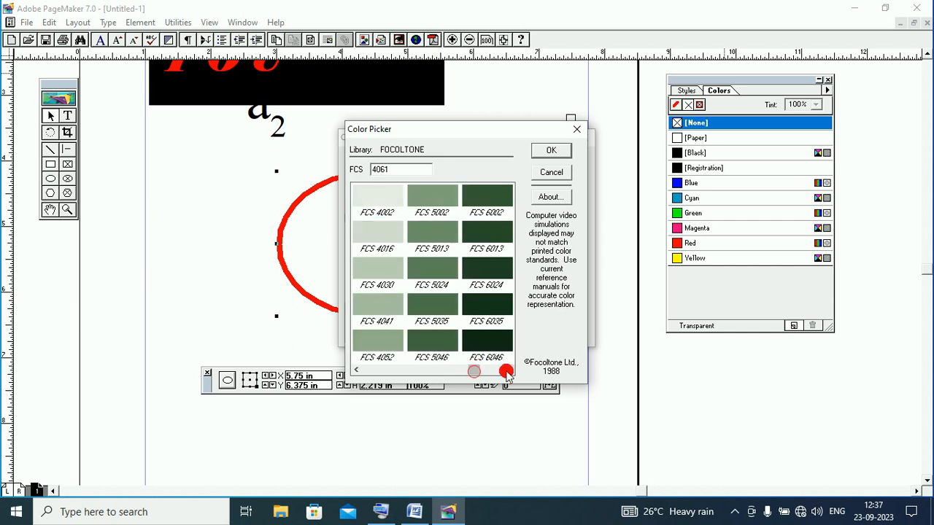
click(507, 372)
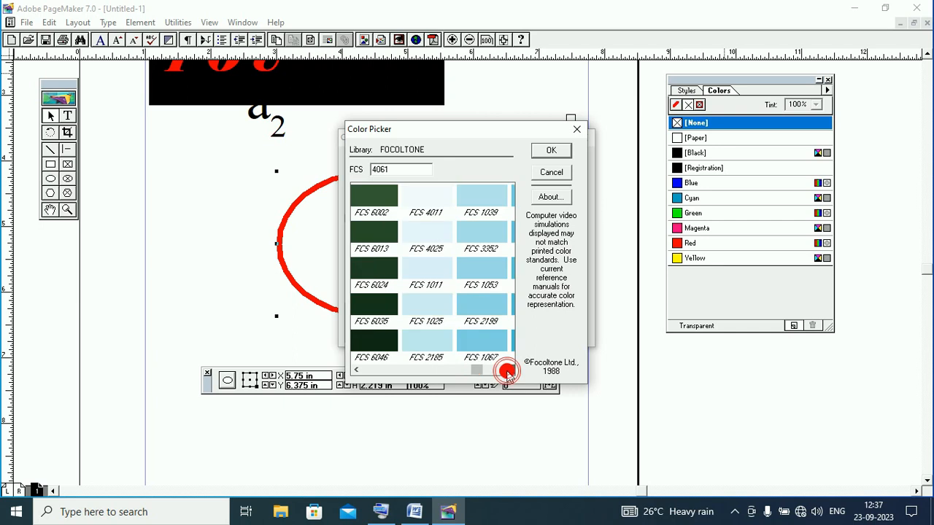
click(507, 371)
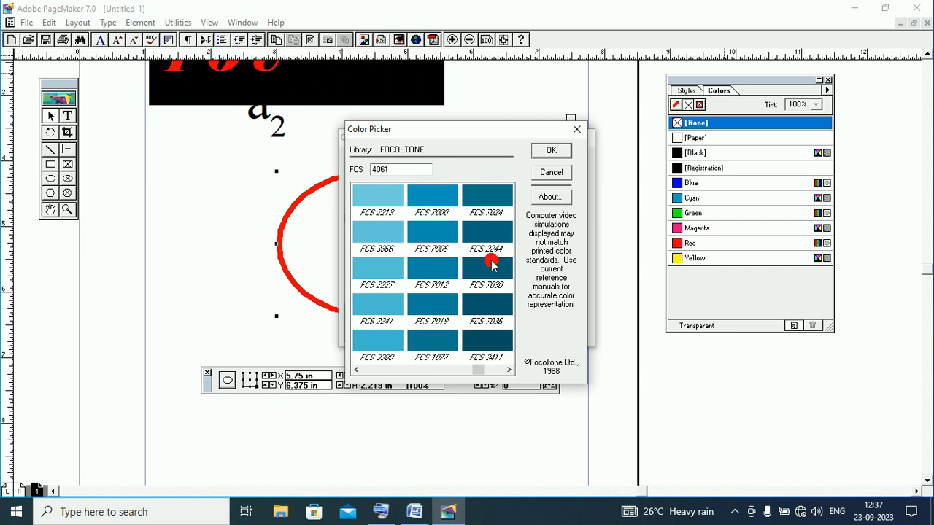
click(430, 232)
click(546, 152)
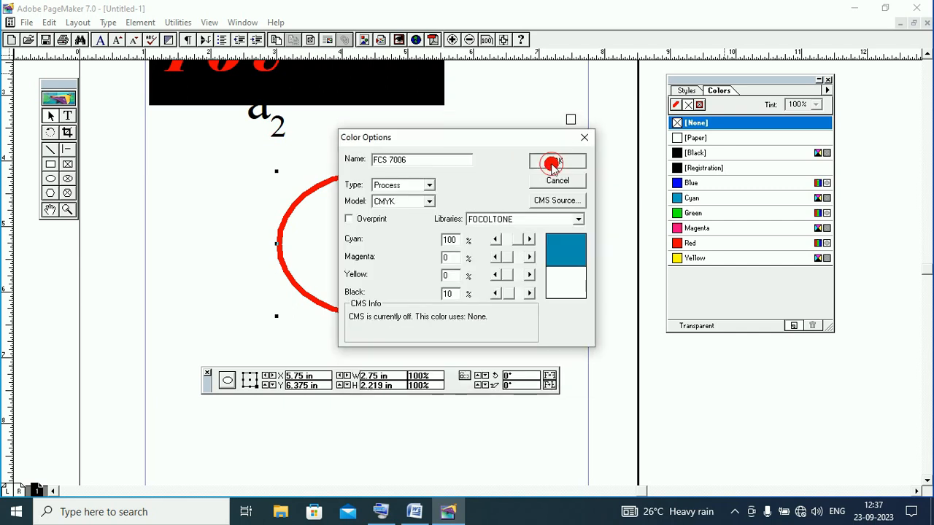
click(553, 162)
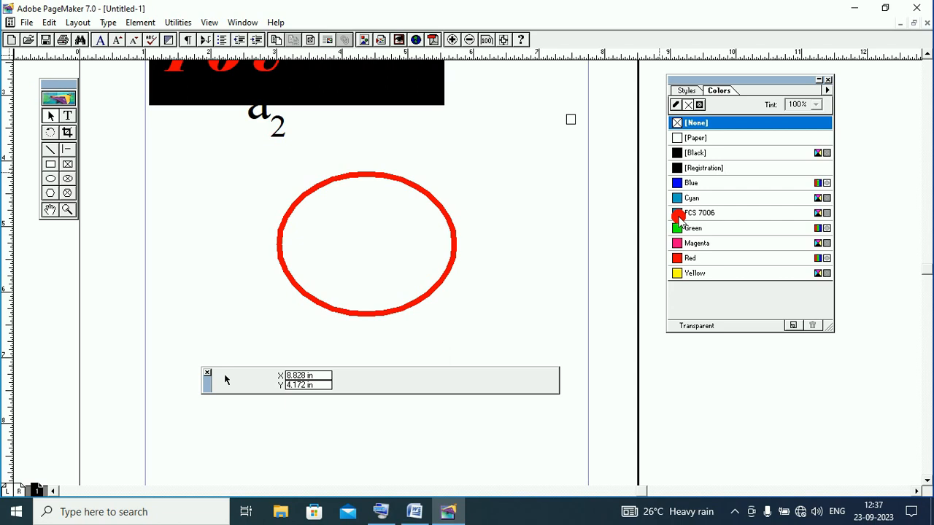
- Select the red-outlined ellipse and fill it with FCS 7006
click(439, 211)
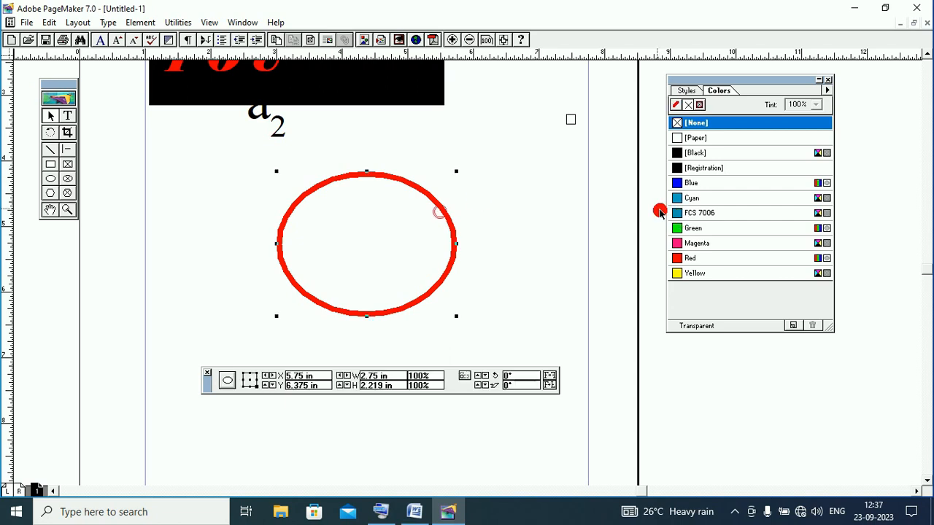
click(678, 213)
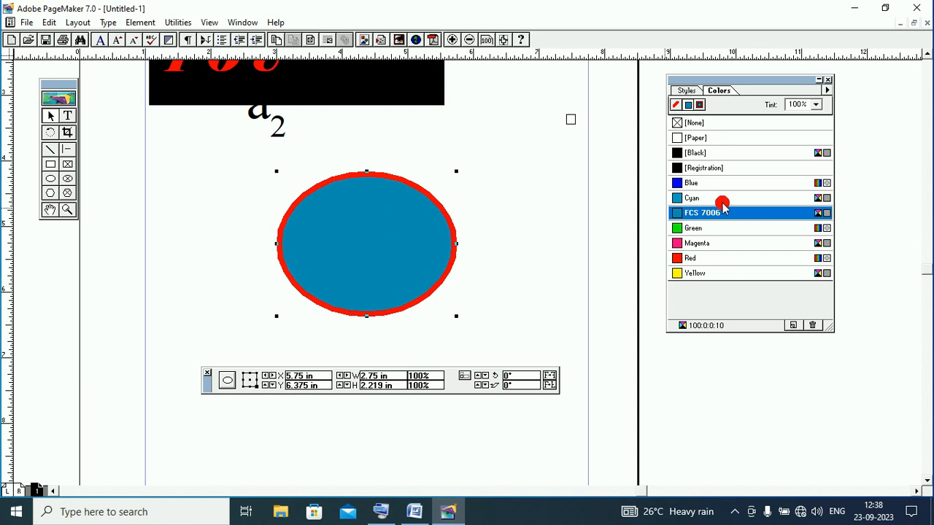
click(748, 302)
- Browse the Utilities and Window menus, then deselect and reselect the ellipse
click(175, 22)
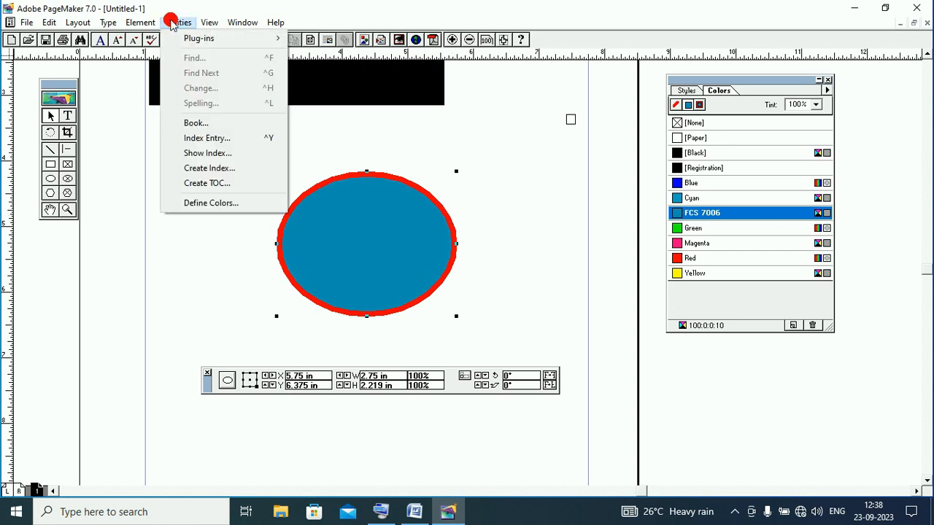
mouse_move(205, 23)
mouse_move(250, 27)
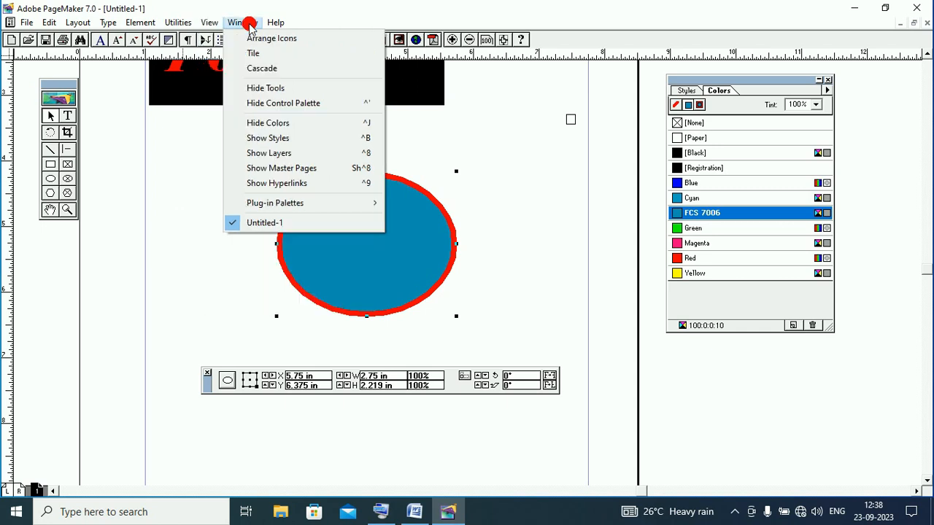
mouse_move(144, 27)
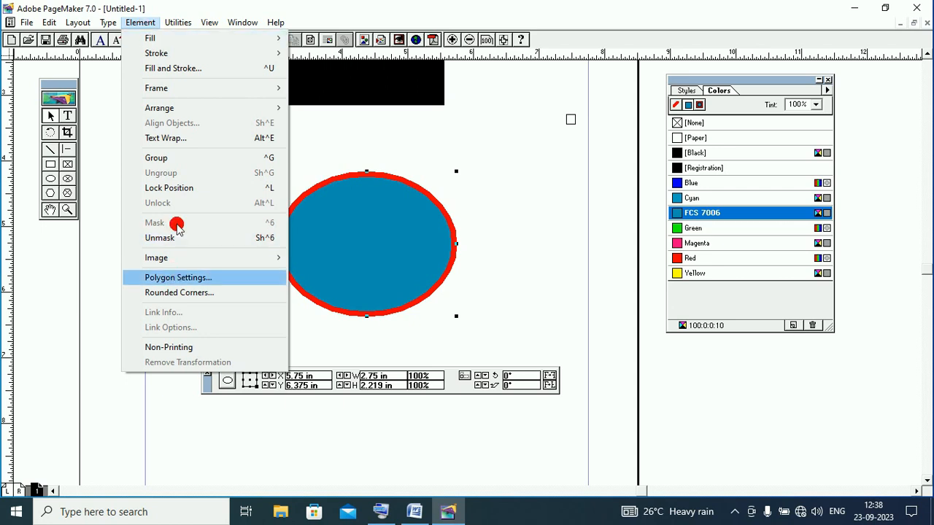
click(176, 22)
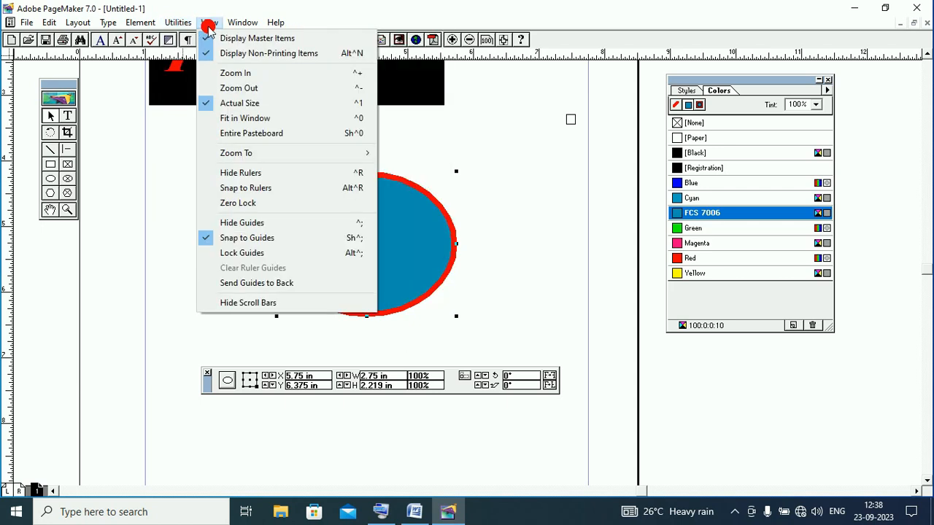
click(243, 22)
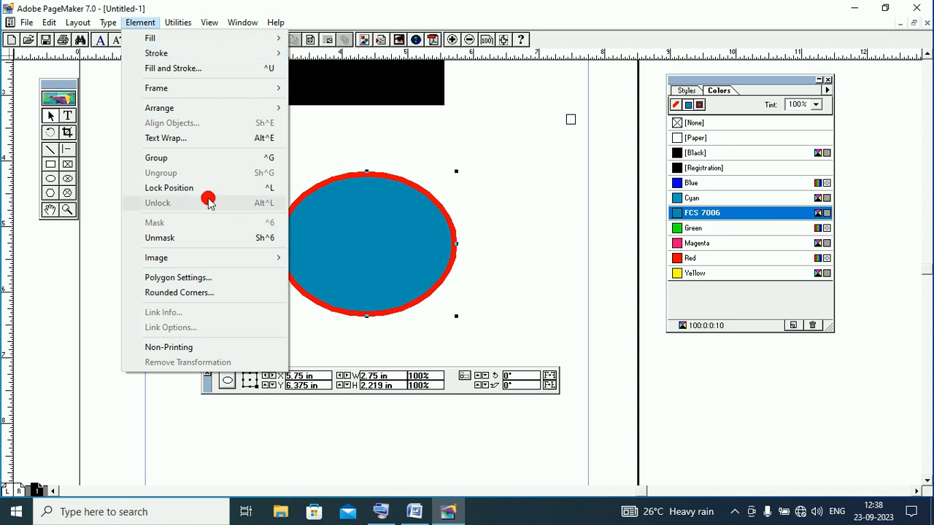
mouse_move(110, 24)
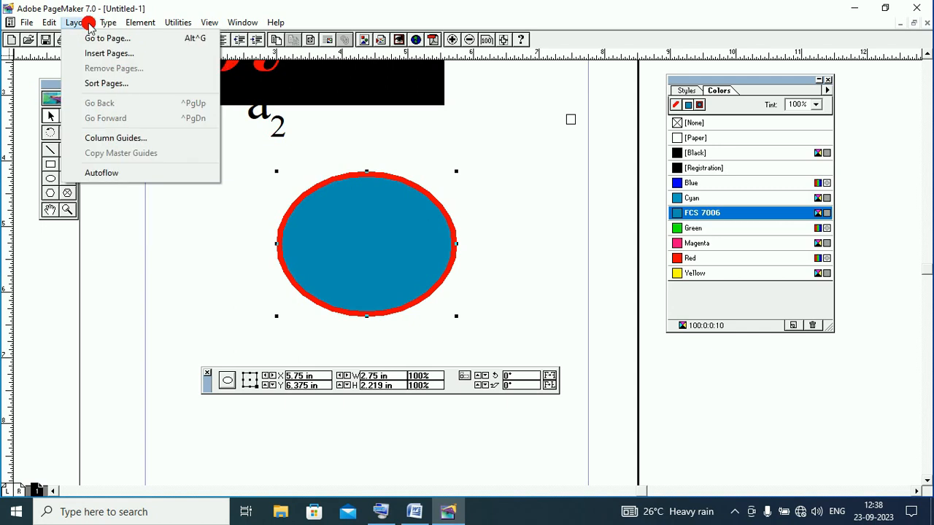
mouse_move(213, 30)
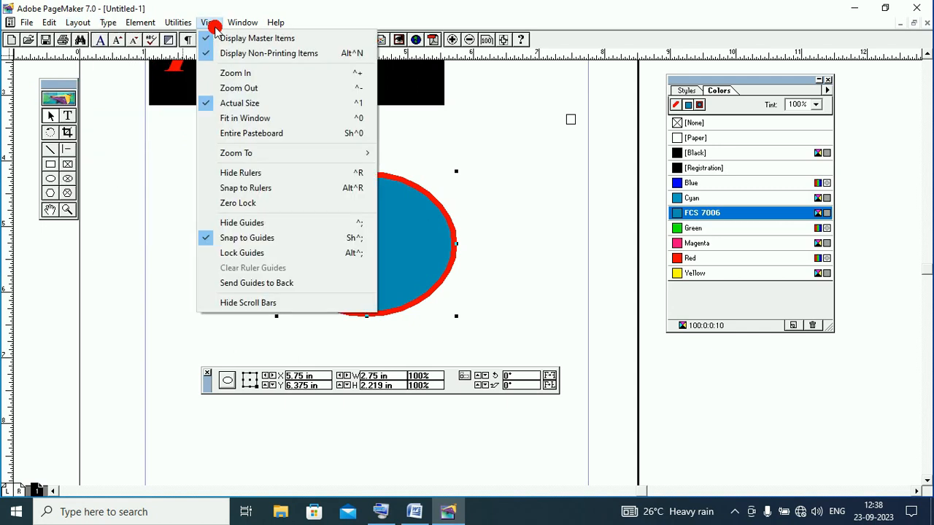
click(329, 103)
click(507, 173)
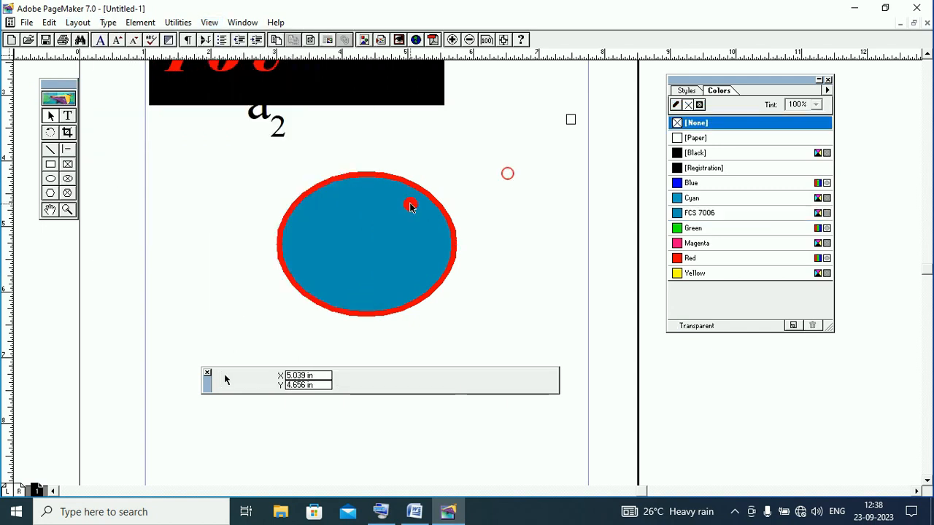
click(410, 206)
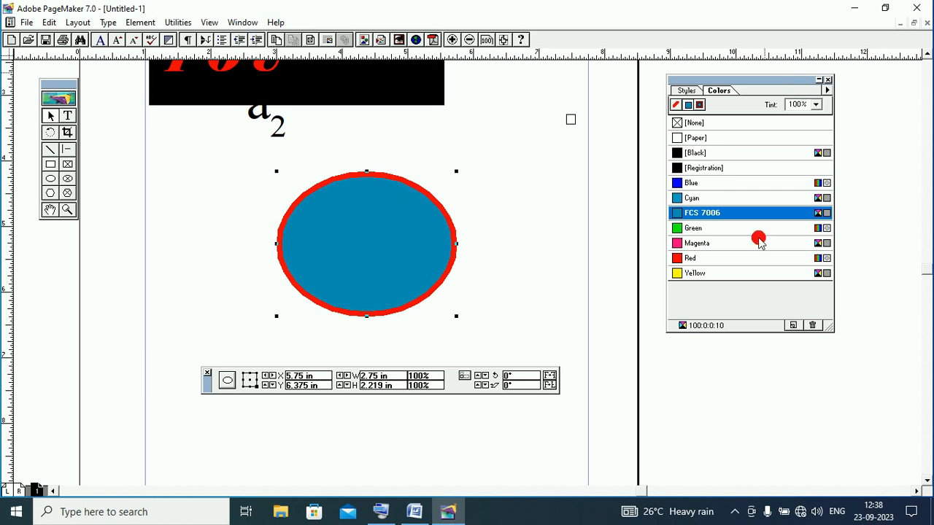
- Define a new colour from the MUNSELL Book of Color library, purple 10PB 5:20, and add it to Colors
click(792, 327)
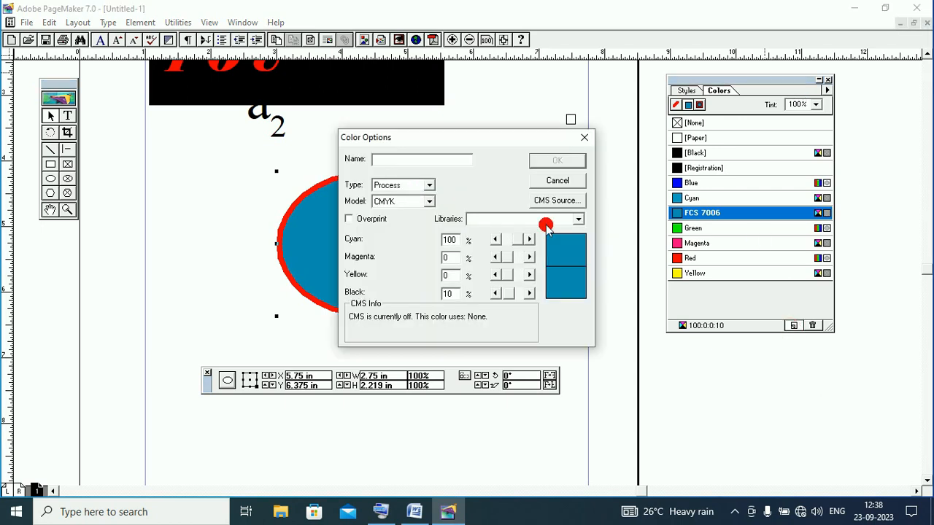
click(578, 219)
click(515, 267)
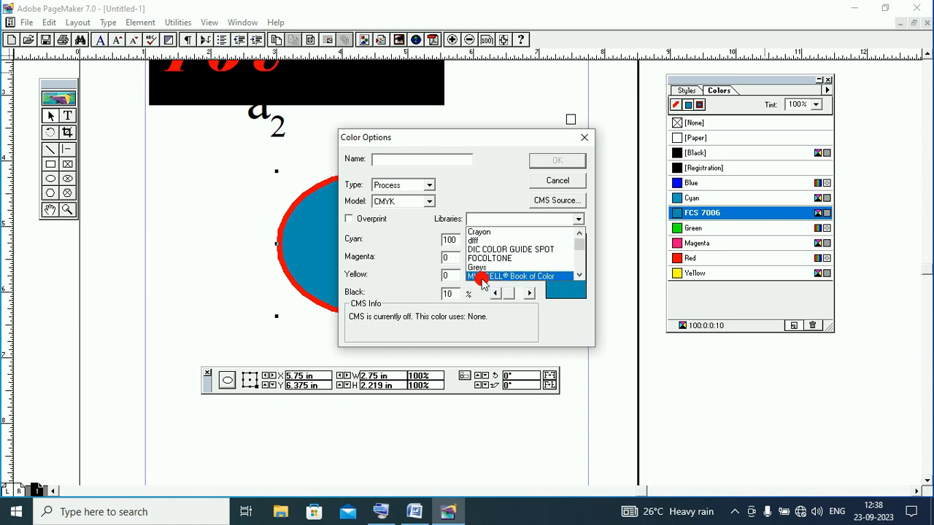
click(481, 277)
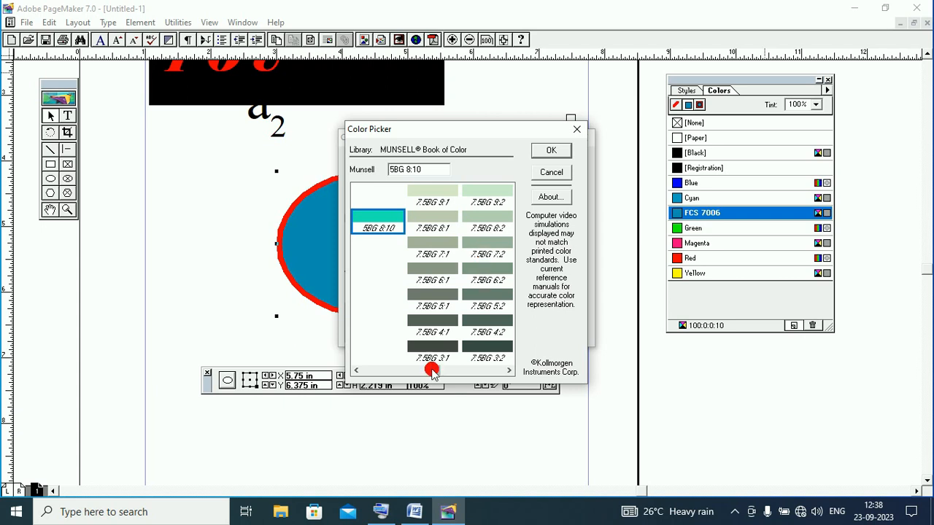
drag(432, 370, 461, 371)
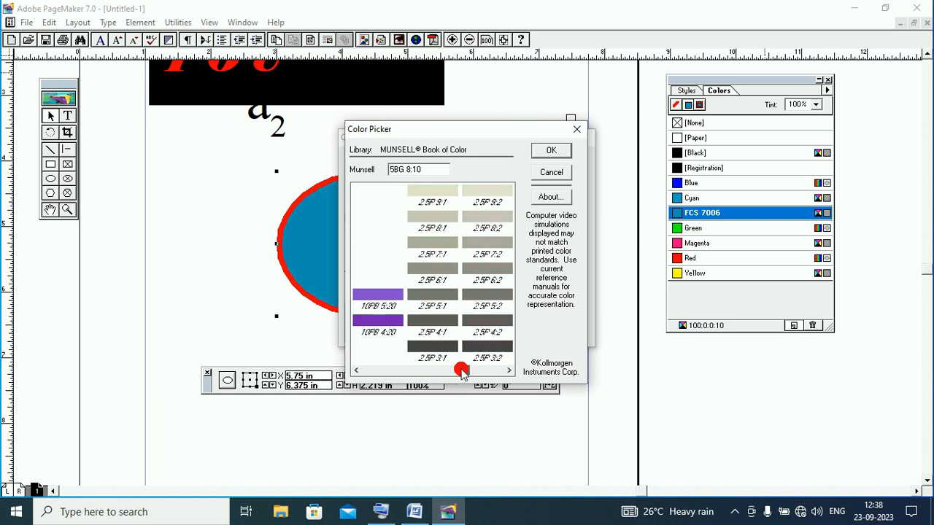
click(377, 296)
click(488, 226)
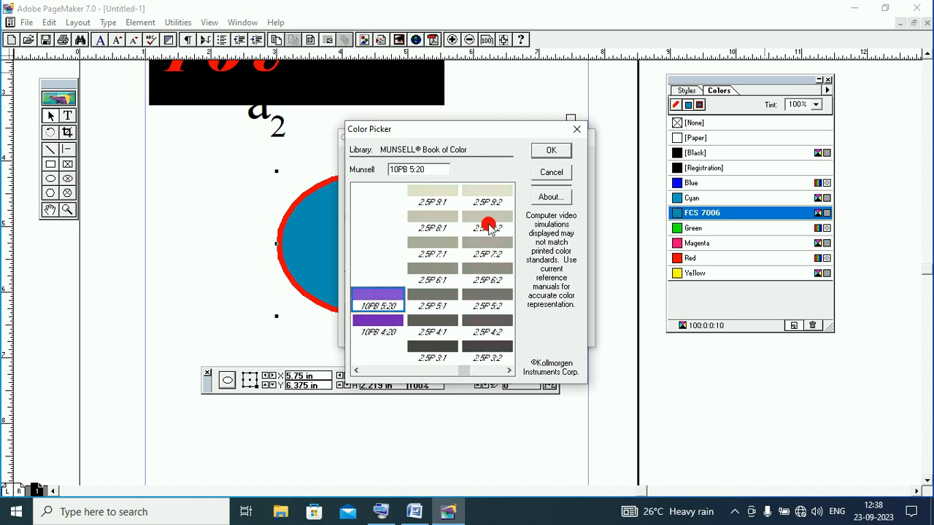
click(547, 152)
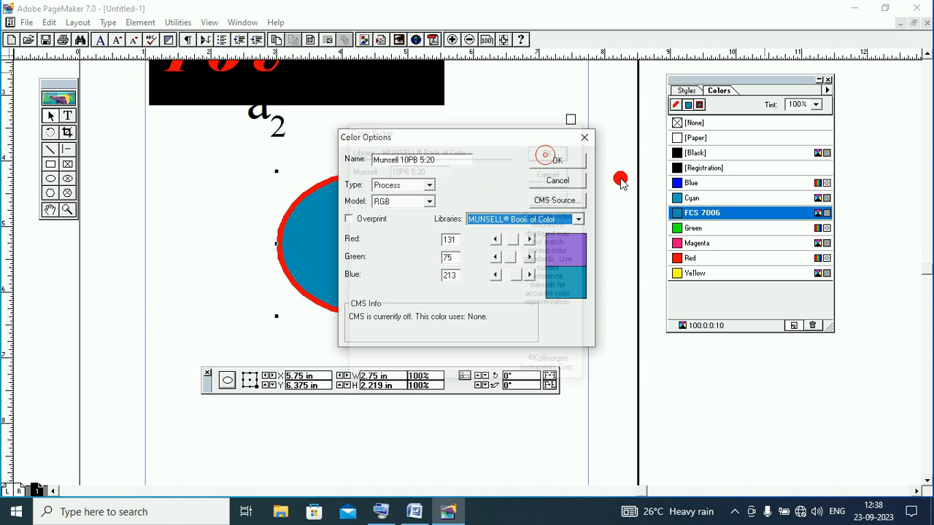
click(567, 159)
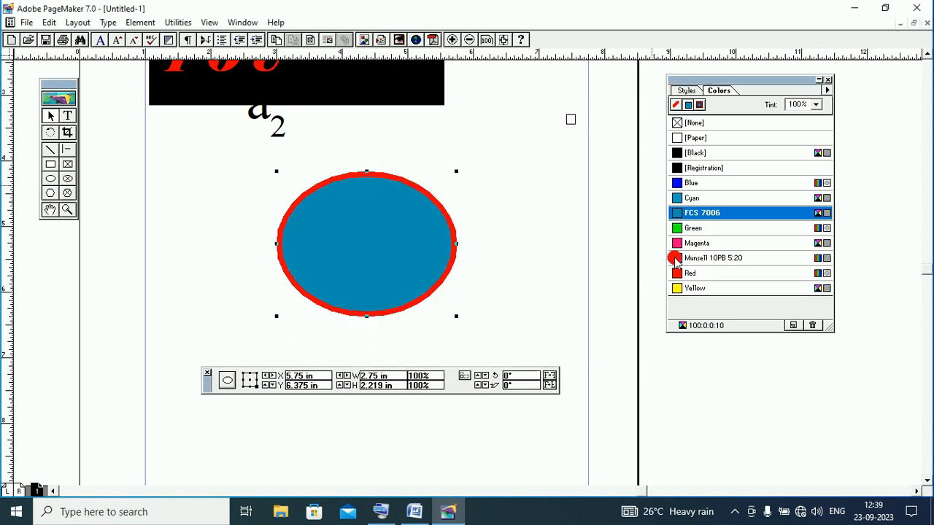
- Fill the ellipse with Munsell 10PB 5:20 and try a lighter 45% tint
click(676, 259)
click(411, 256)
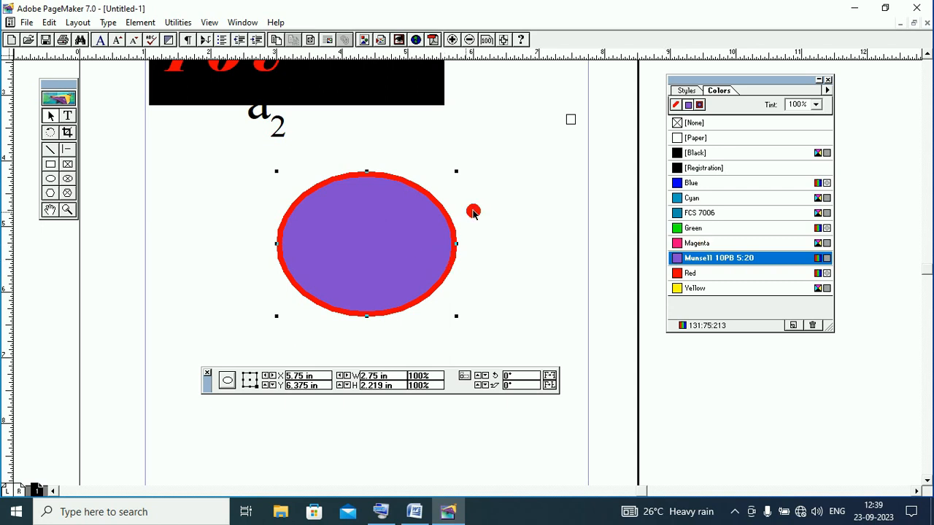
click(820, 105)
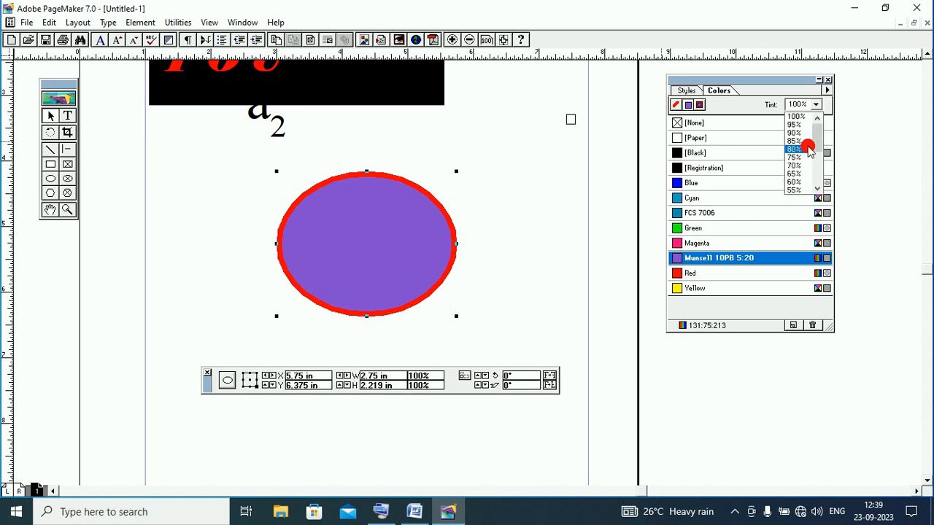
drag(814, 139, 814, 152)
click(799, 167)
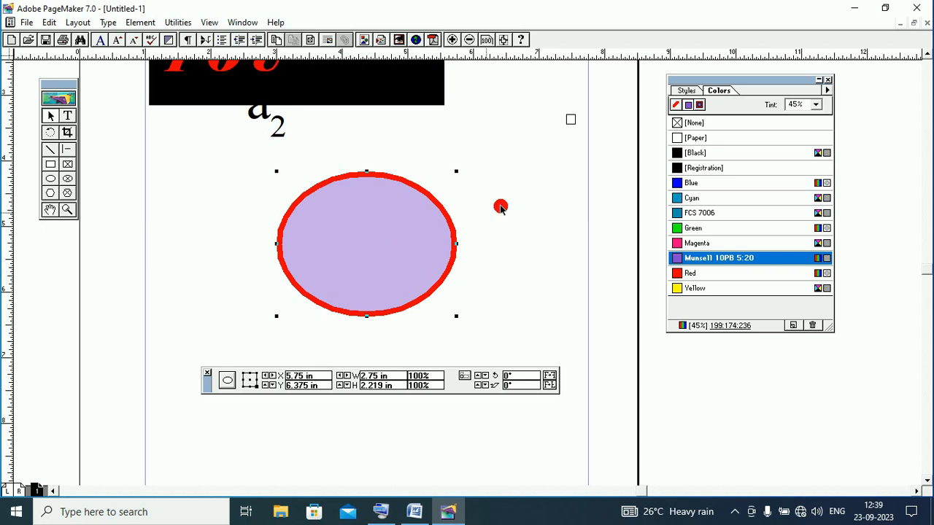
- Try a 55% tint of the fill, then restore it to 100%
click(820, 105)
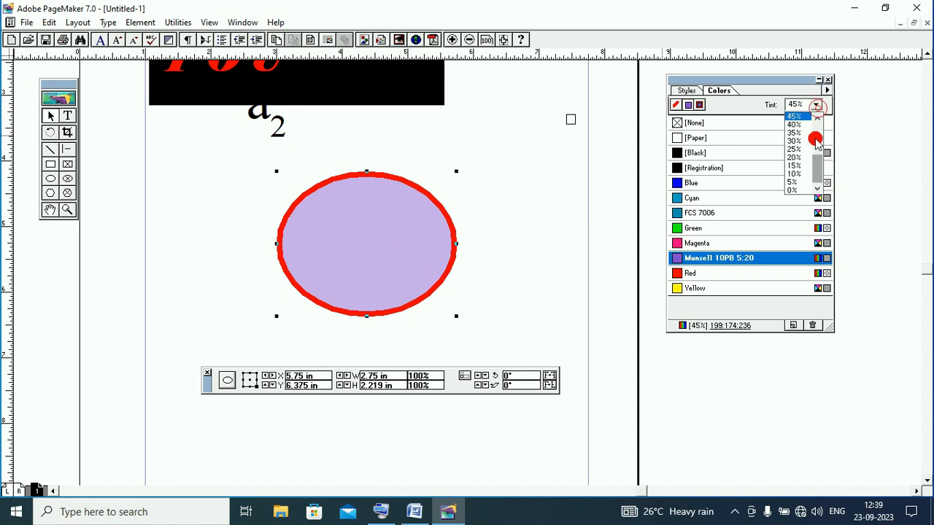
drag(817, 169, 817, 159)
click(794, 124)
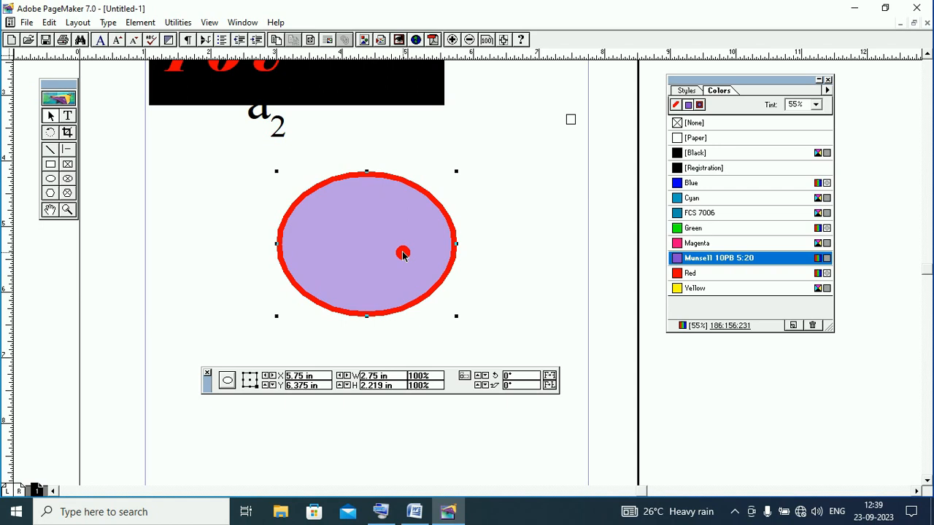
click(816, 106)
drag(820, 162, 797, 116)
click(796, 115)
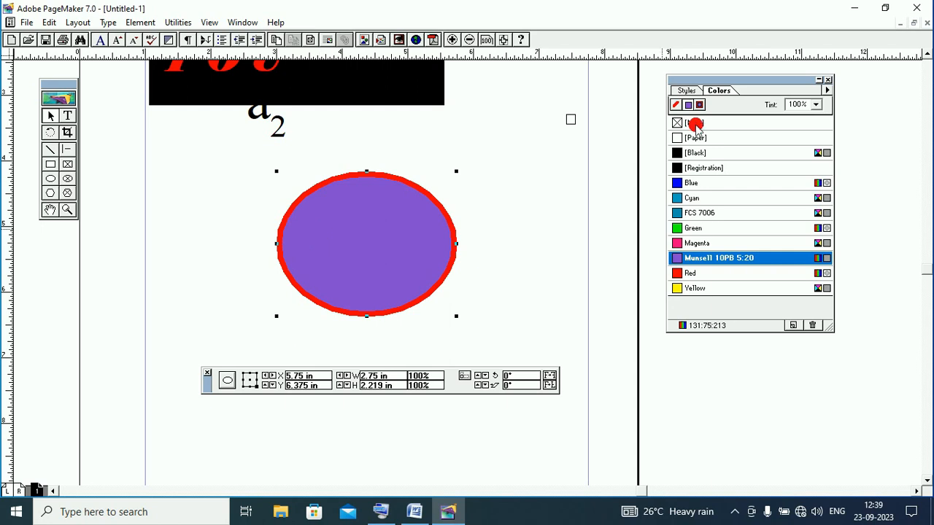
- Delete the FCS 7006 and Munsell 10PB 5:20 colours from the Colors palette
click(700, 214)
drag(700, 213, 821, 326)
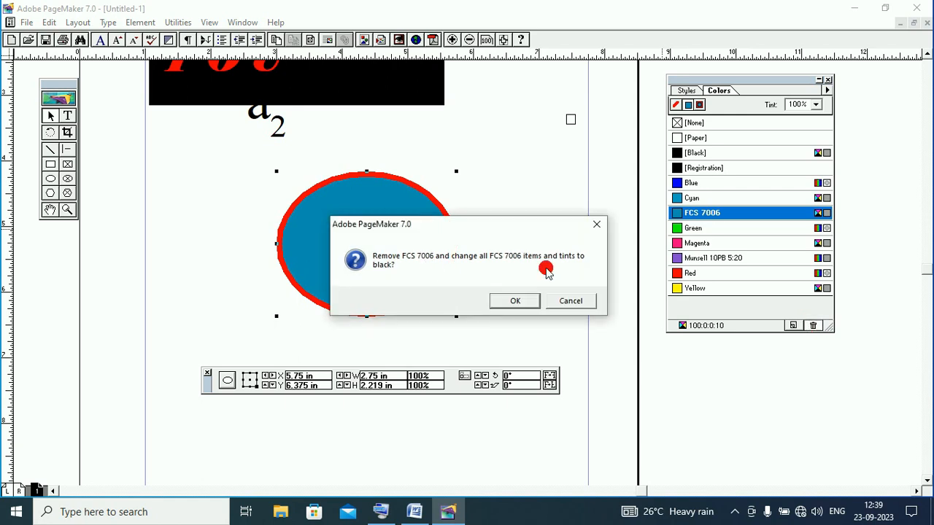
click(533, 302)
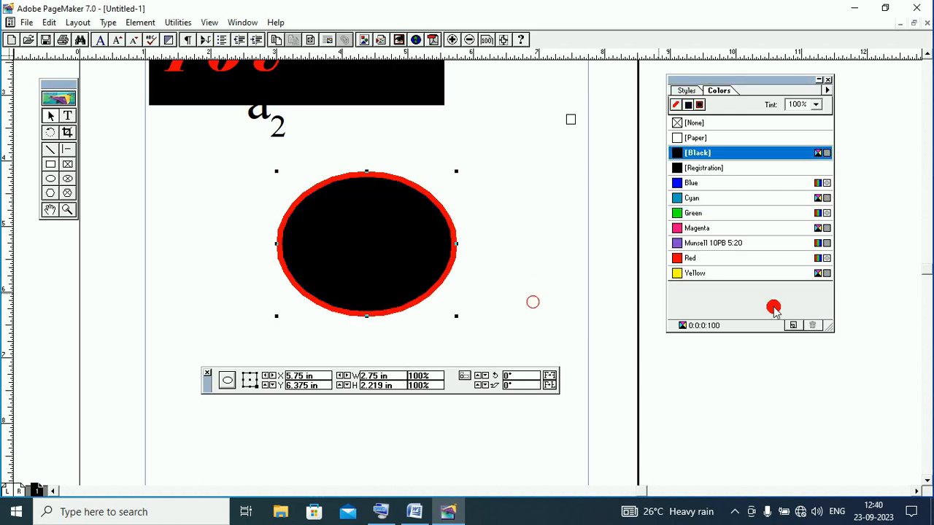
click(714, 245)
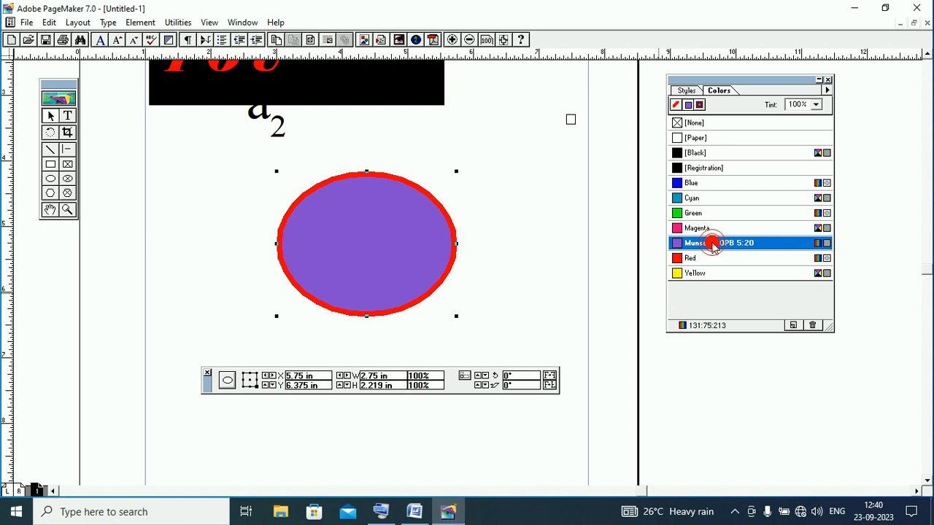
click(815, 324)
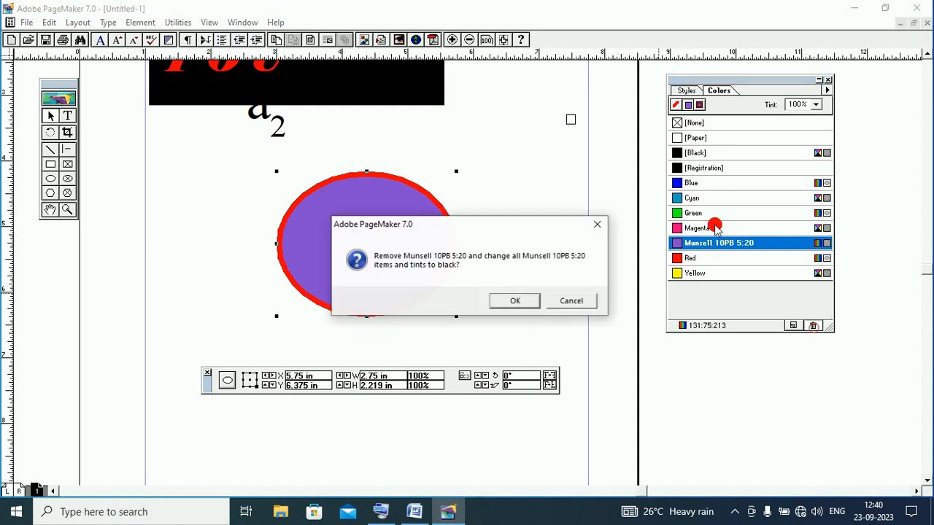
click(517, 302)
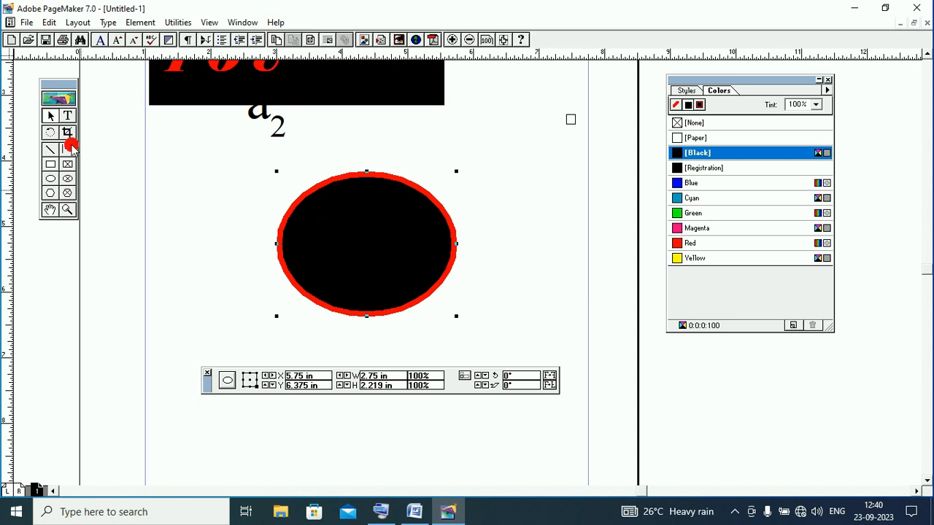
- Shift the page view right and draw a blue-filled hexagon left of the ellipse
click(52, 211)
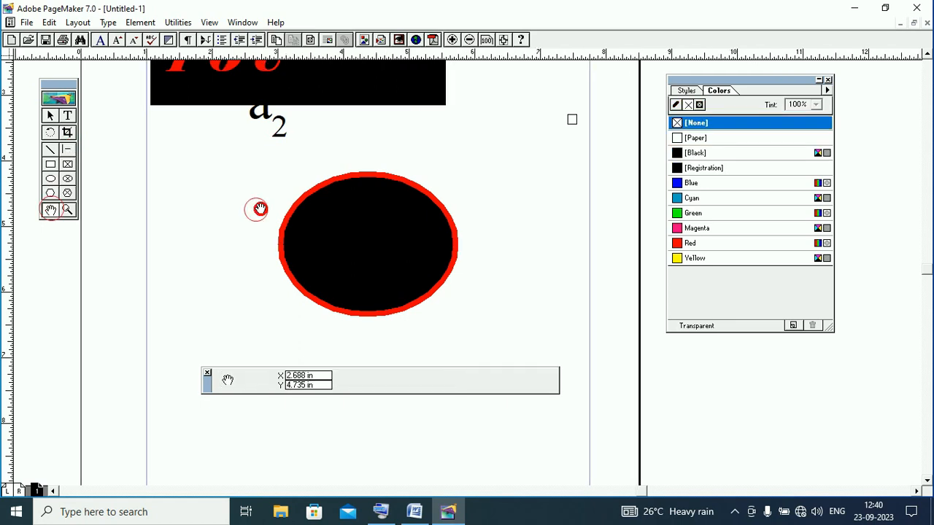
drag(260, 209, 346, 201)
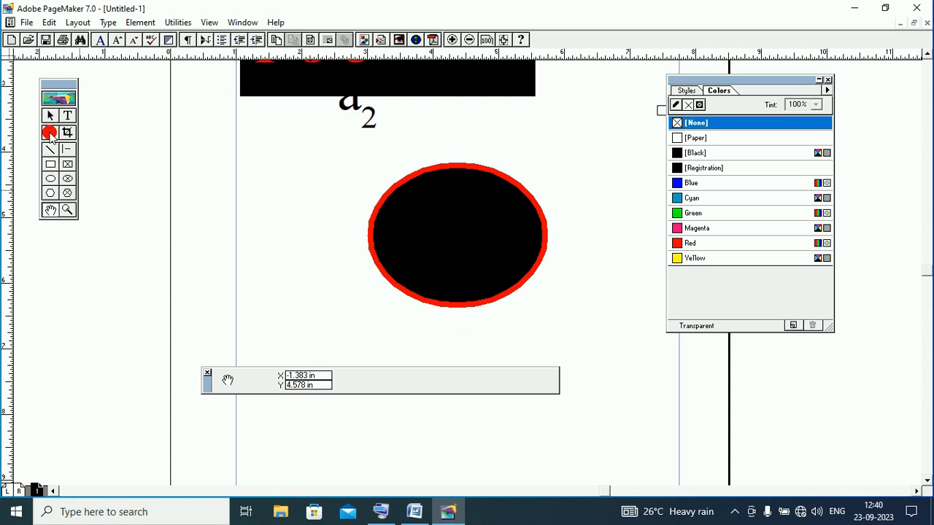
click(46, 196)
click(49, 195)
drag(202, 217, 283, 303)
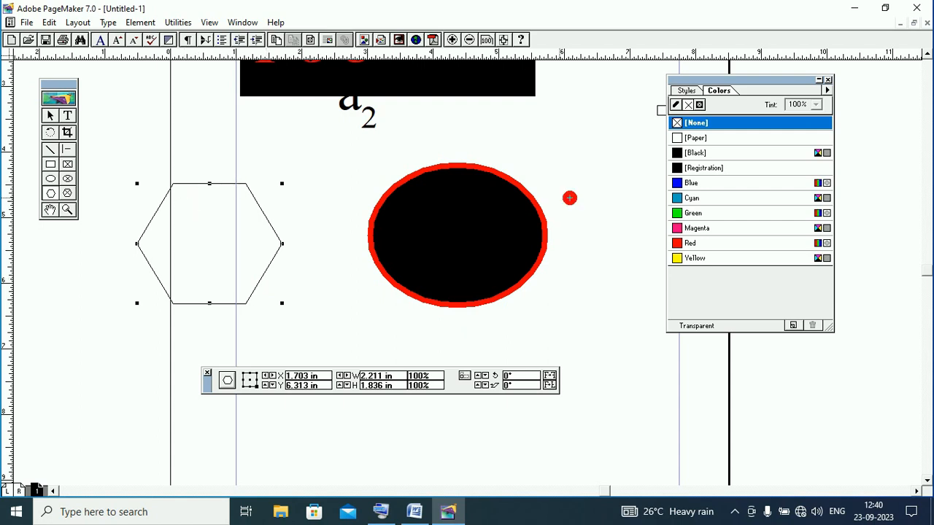
click(691, 182)
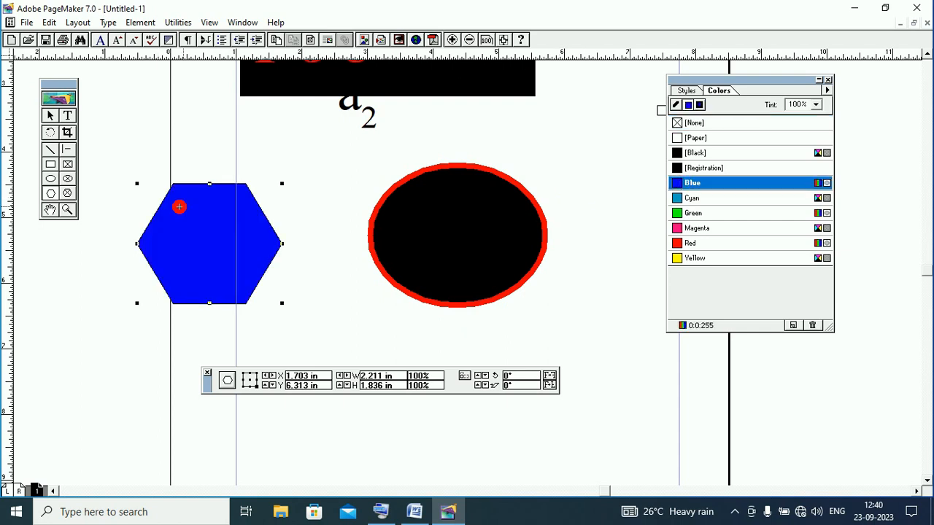
- Draw two more plain hexagon outlines, one beside the ellipse and a small one above the blue one
click(52, 191)
drag(272, 156, 362, 275)
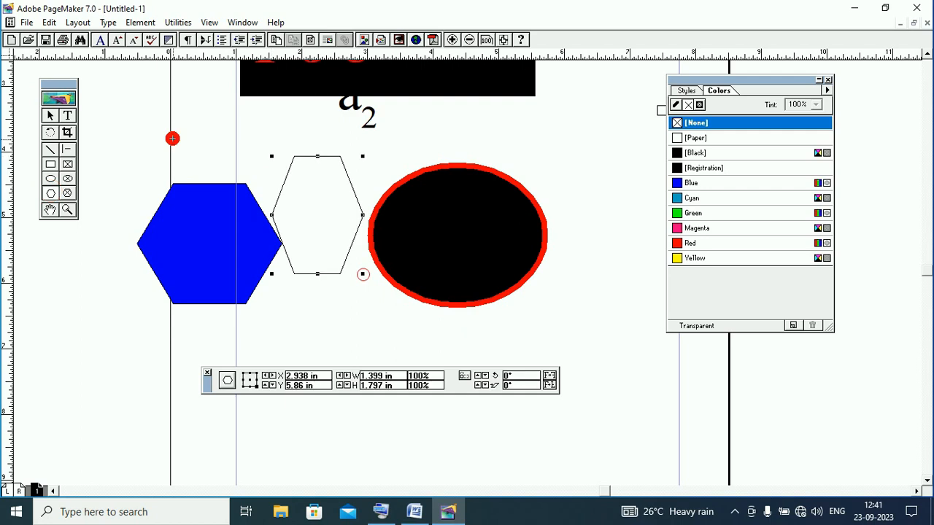
drag(119, 125, 201, 185)
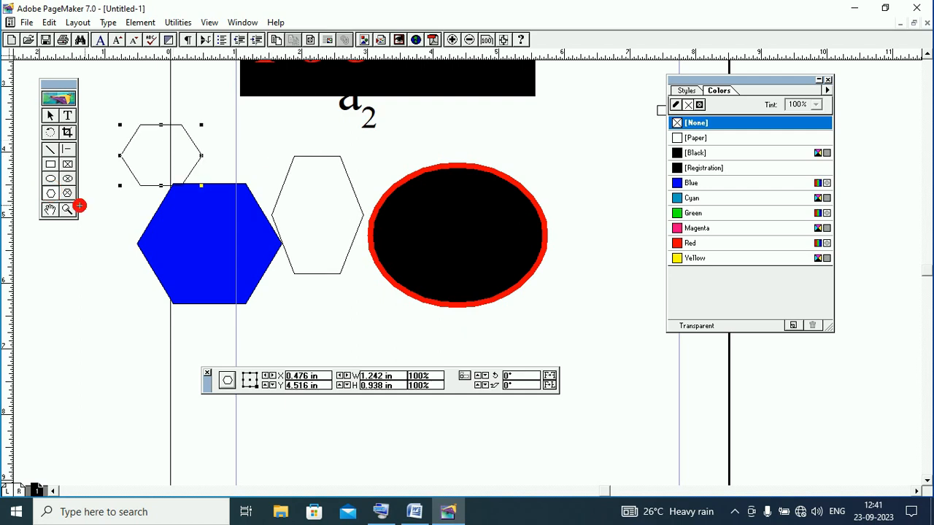
click(49, 194)
- Set the polygon to 16 sides with a 44% star inset and draw the star below the ellipse
double_click(49, 194)
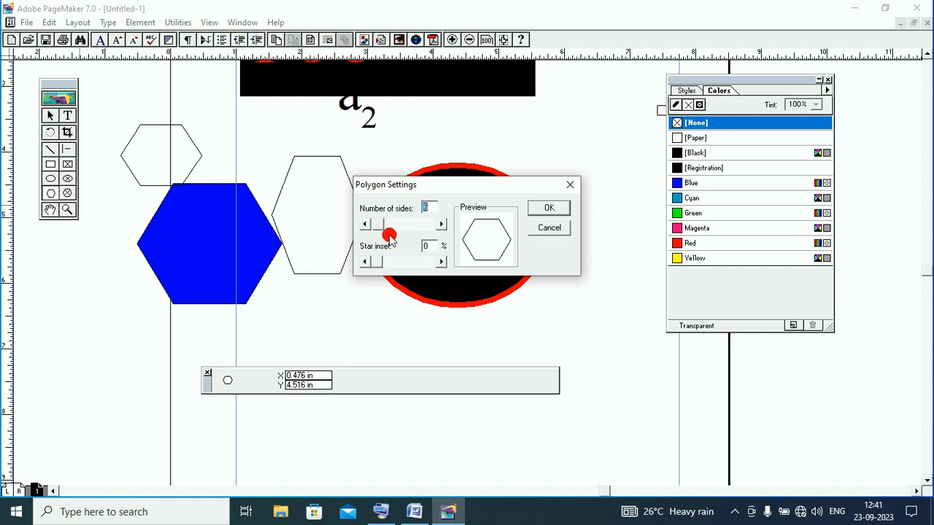
drag(377, 226, 395, 227)
click(482, 231)
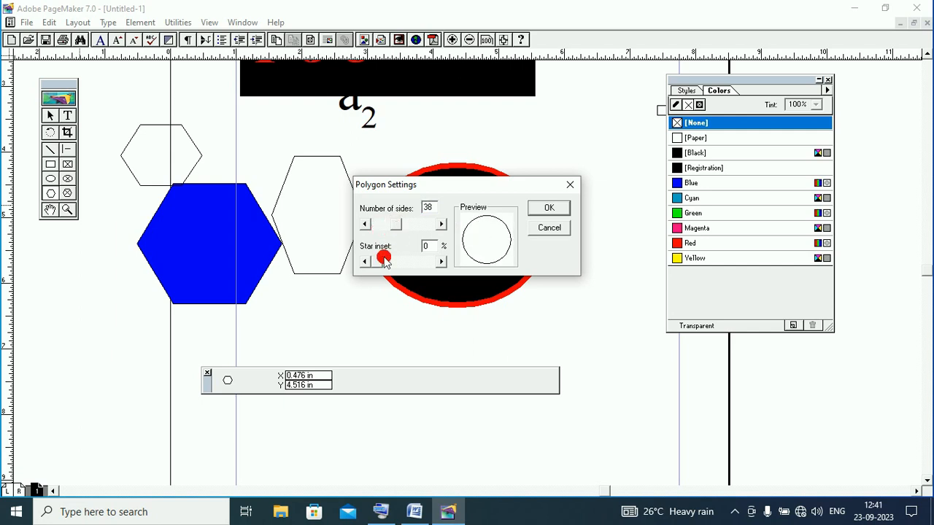
drag(385, 260, 402, 262)
click(494, 232)
click(395, 227)
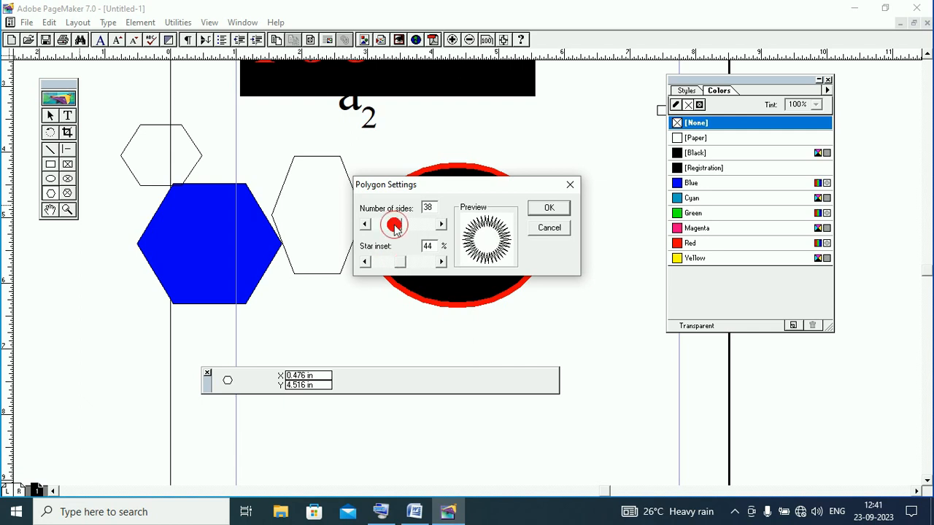
drag(395, 227, 382, 231)
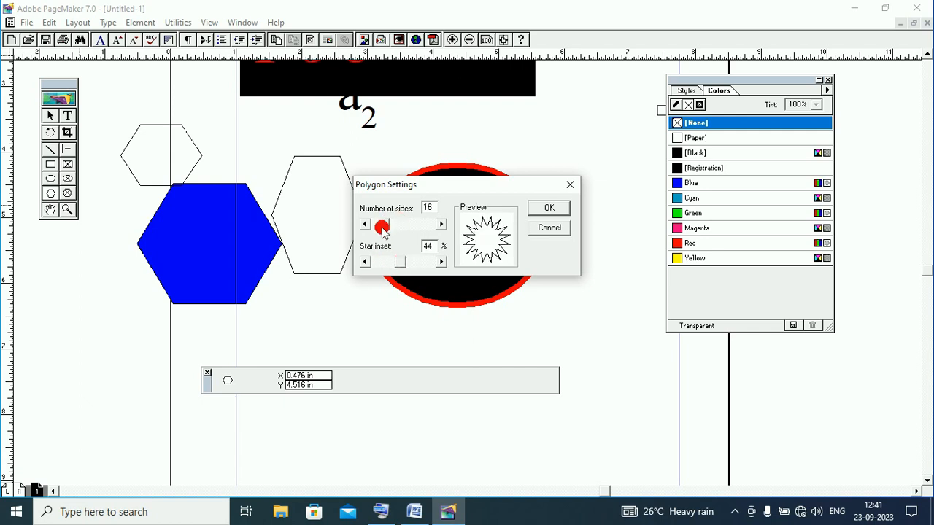
click(553, 211)
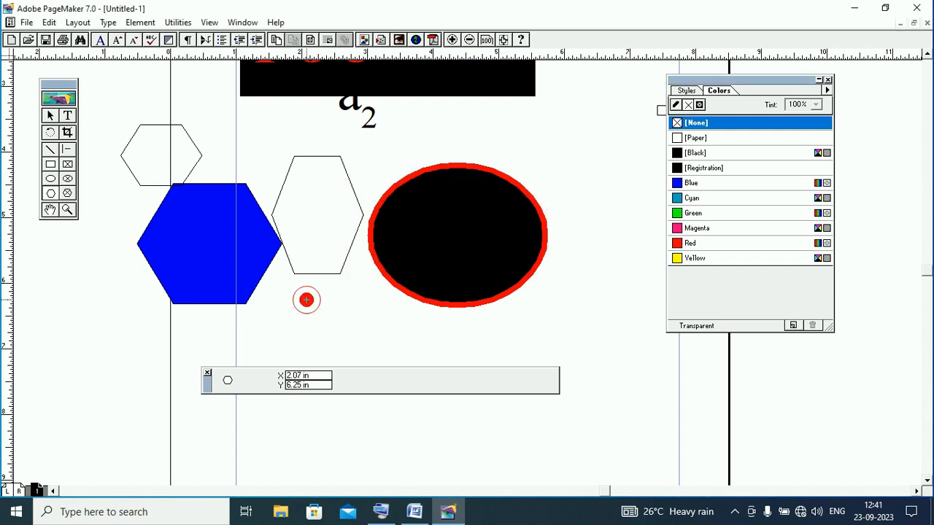
drag(307, 299, 499, 457)
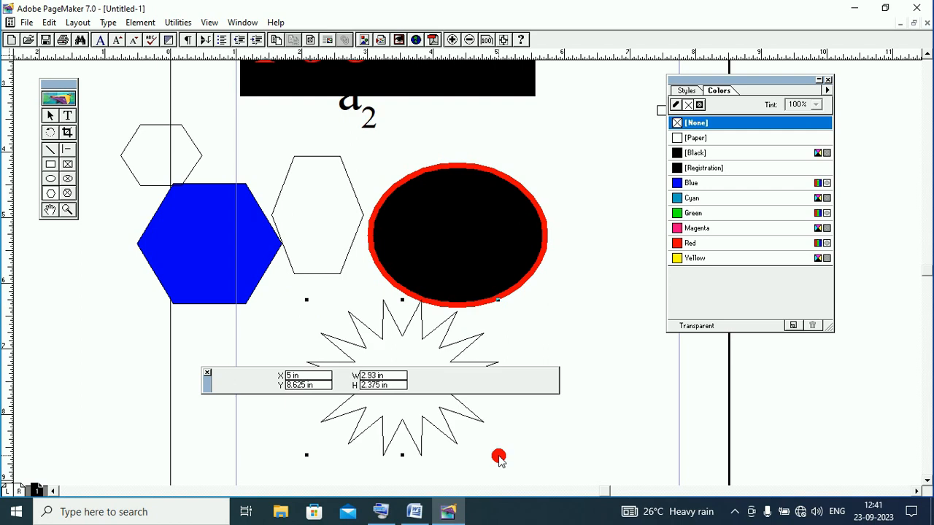
click(494, 464)
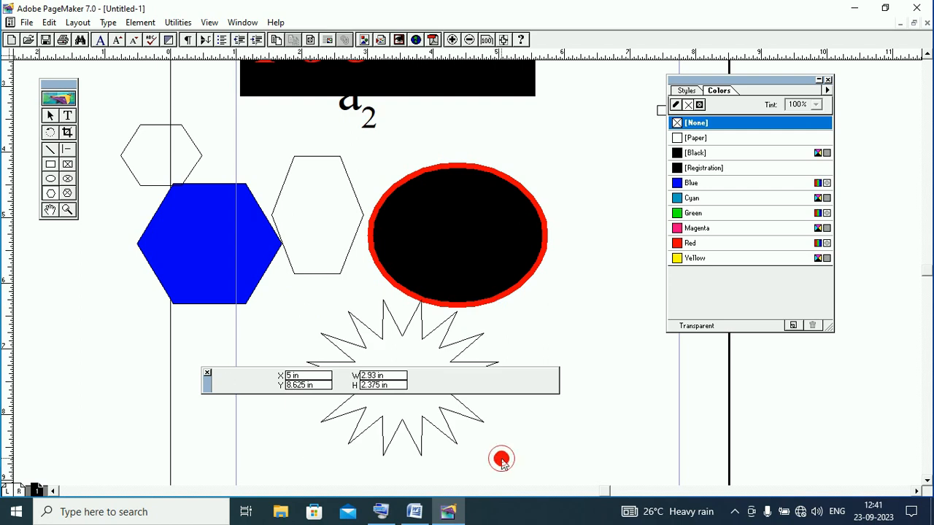
- Draw a diagonal line up-left from the star, then fit the whole page in the window
drag(501, 460, 230, 256)
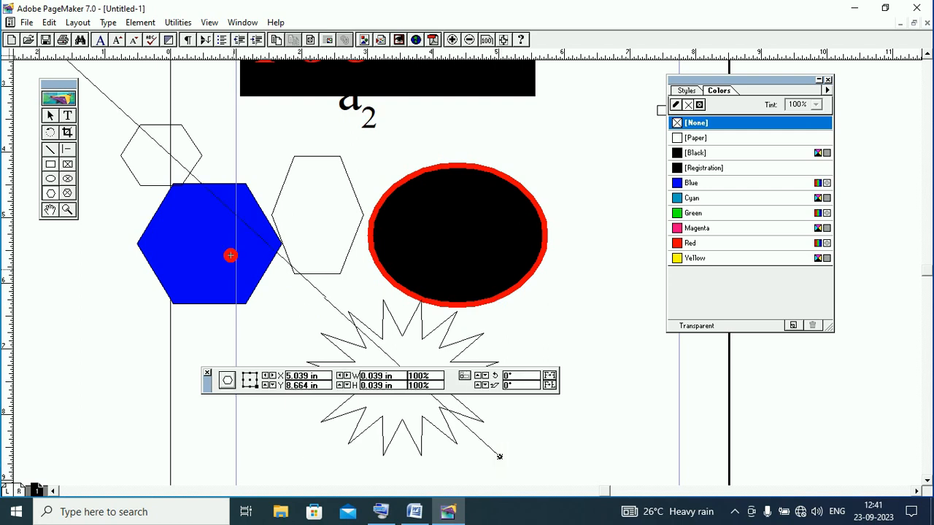
click(49, 211)
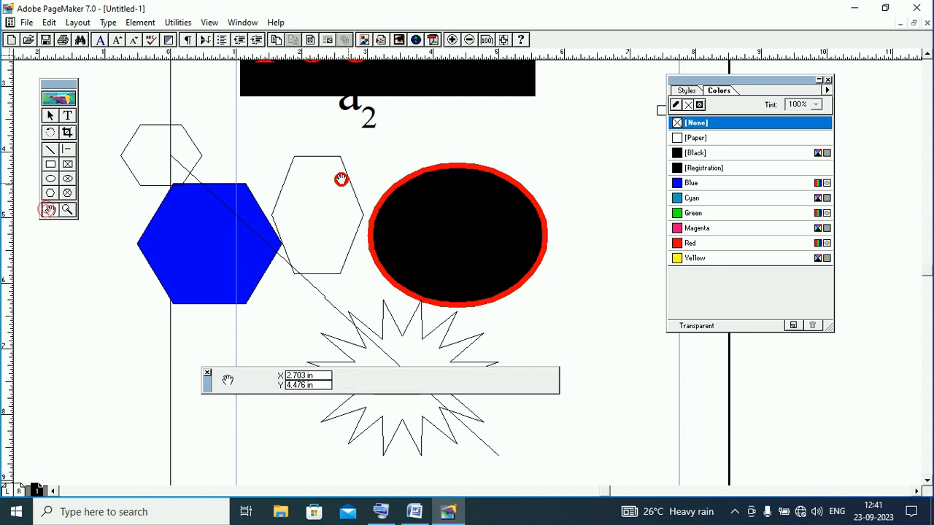
right_click(351, 166)
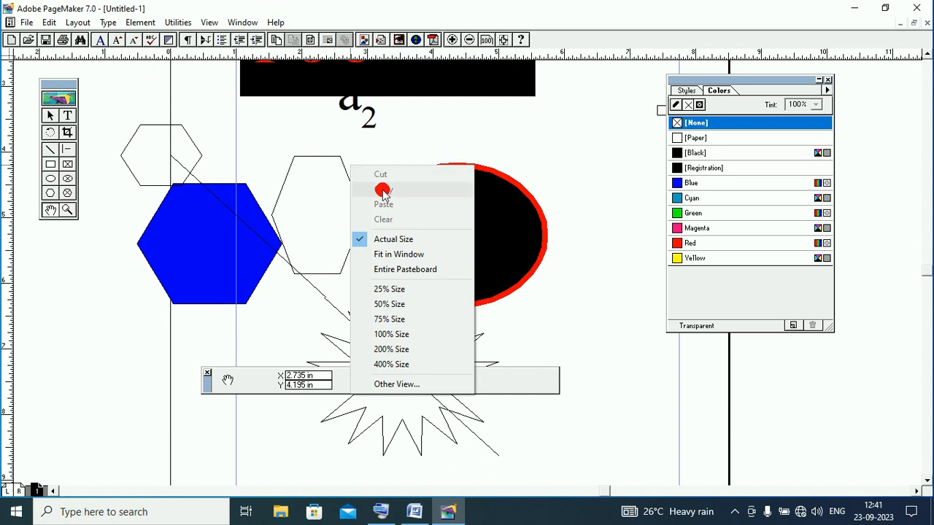
click(392, 256)
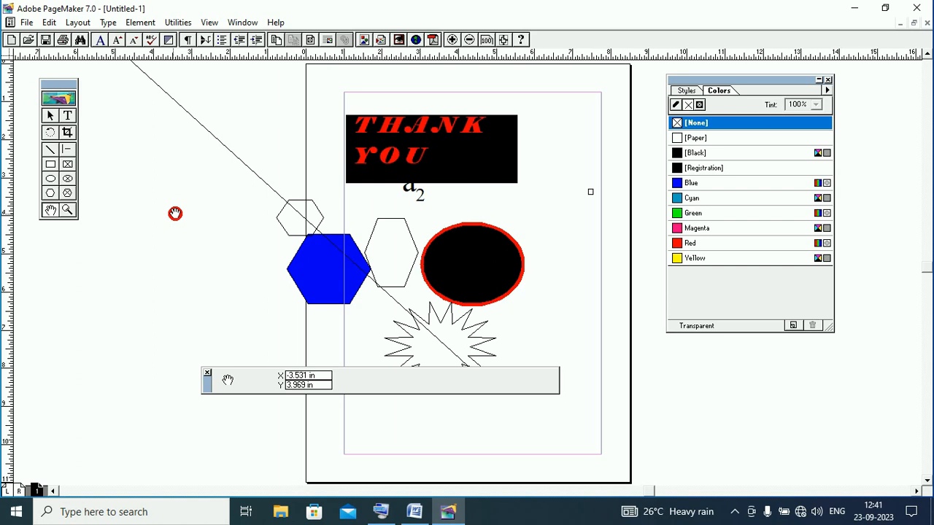
- Bring up the on-screen keyboard and then dismiss it
click(381, 513)
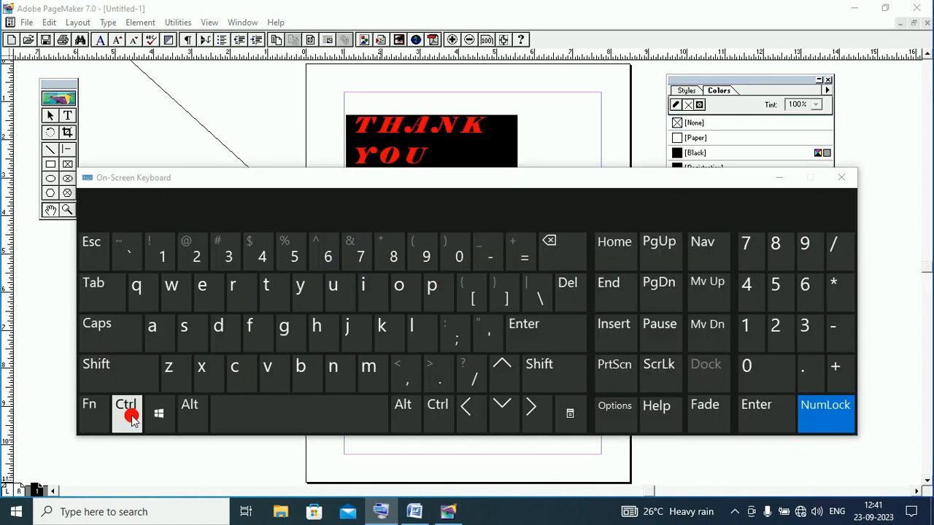
click(155, 333)
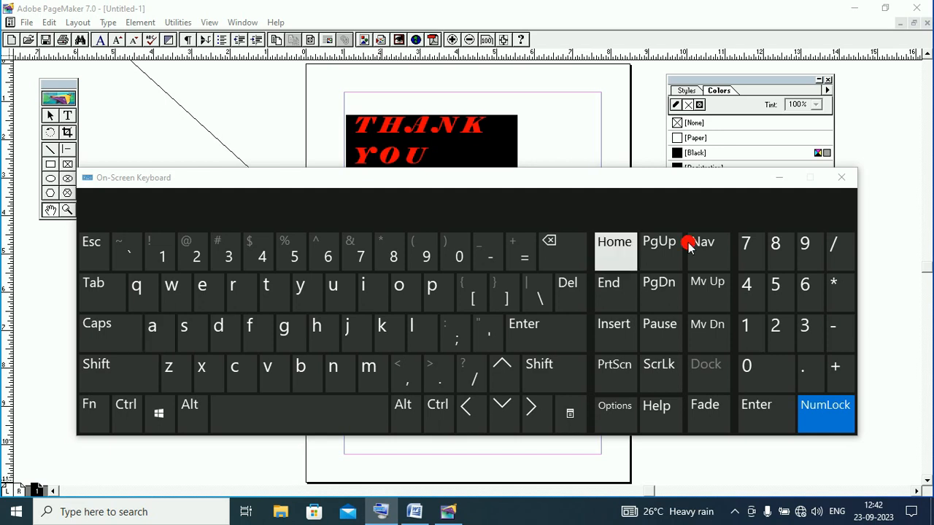
click(780, 178)
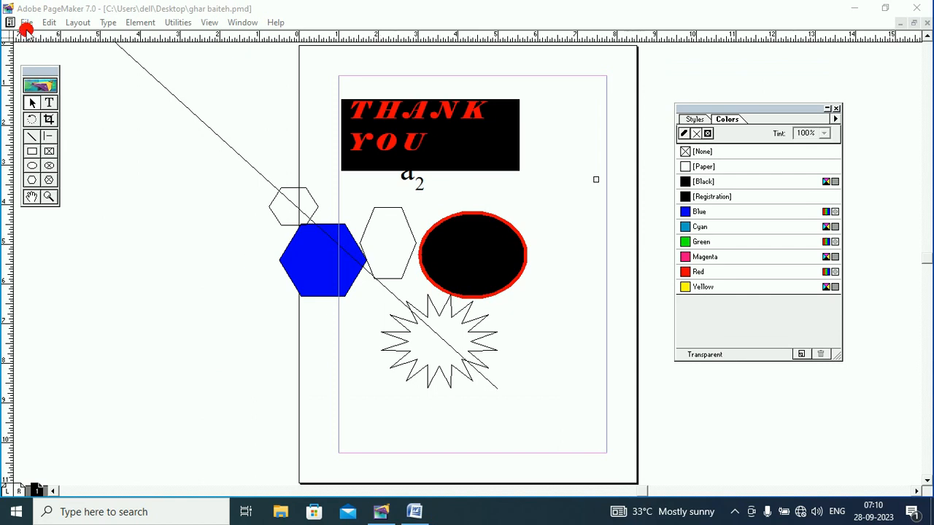
- Select all objects with Edit > Select All and remove them with Edit > Clear
click(49, 22)
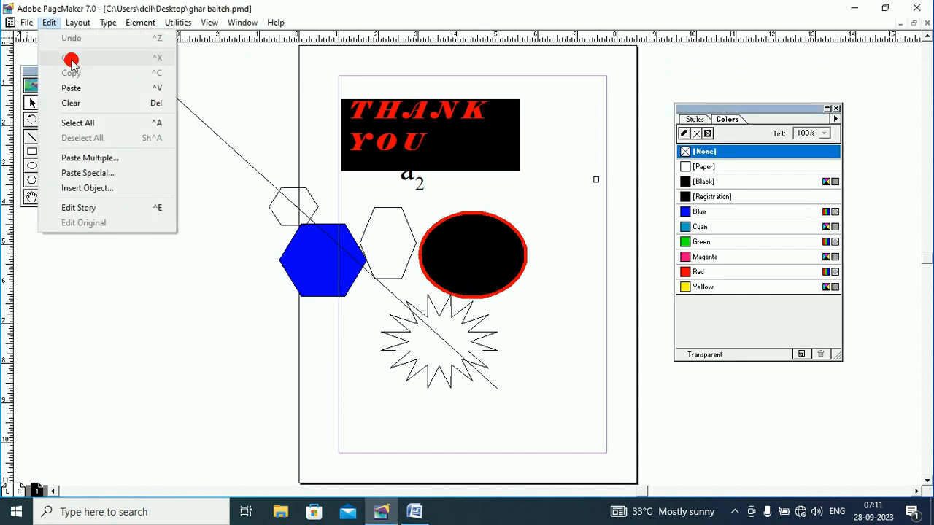
click(98, 124)
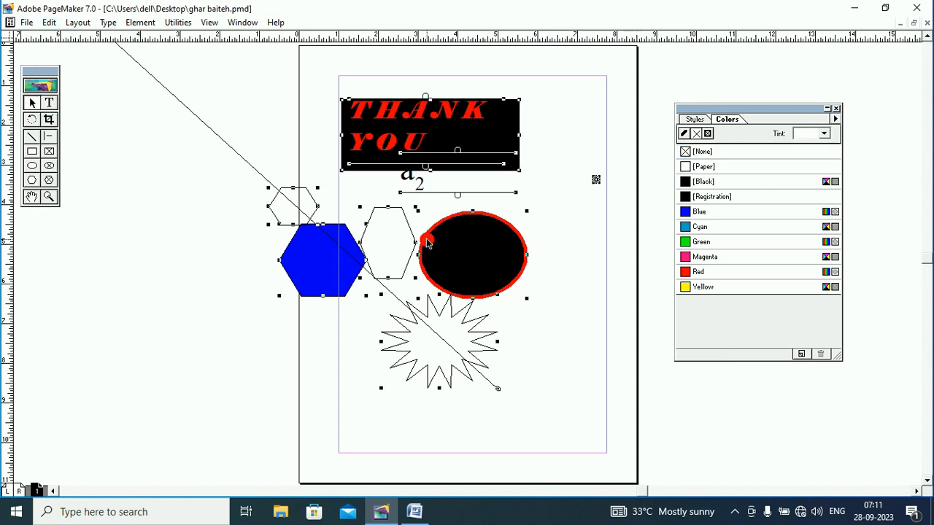
click(48, 22)
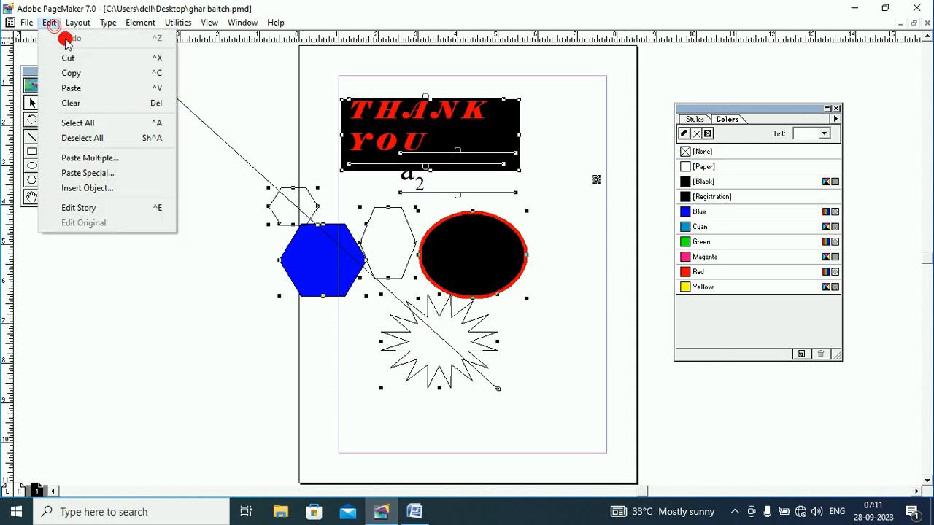
click(122, 102)
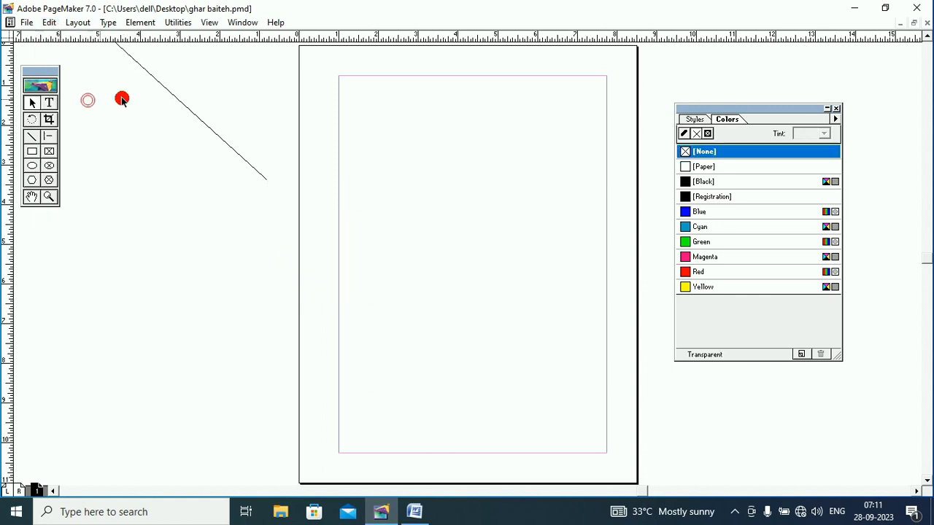
- Switch the view to Actual Size, then back to Fit in Window
right_click(428, 209)
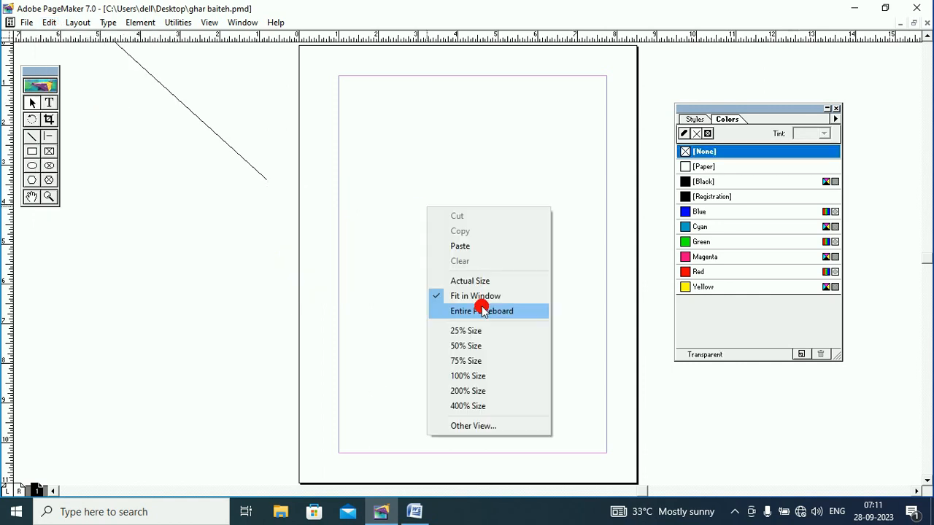
click(481, 285)
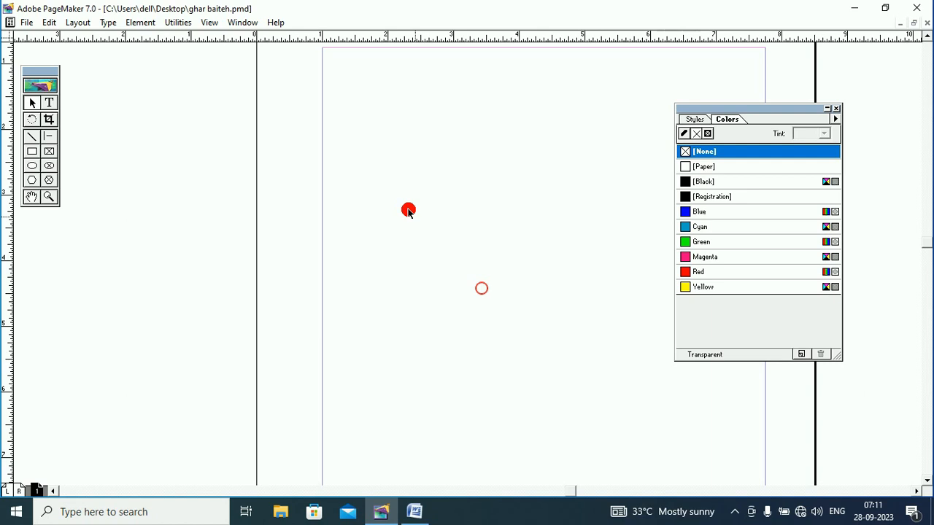
right_click(373, 145)
click(419, 235)
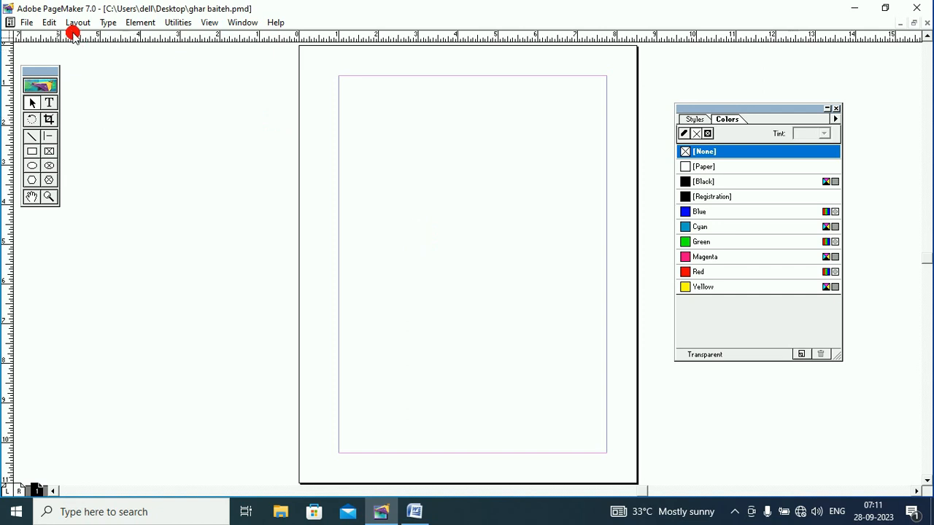
- Turn on the shortcut toolbar from the View menu, then bring up the File menu
click(209, 22)
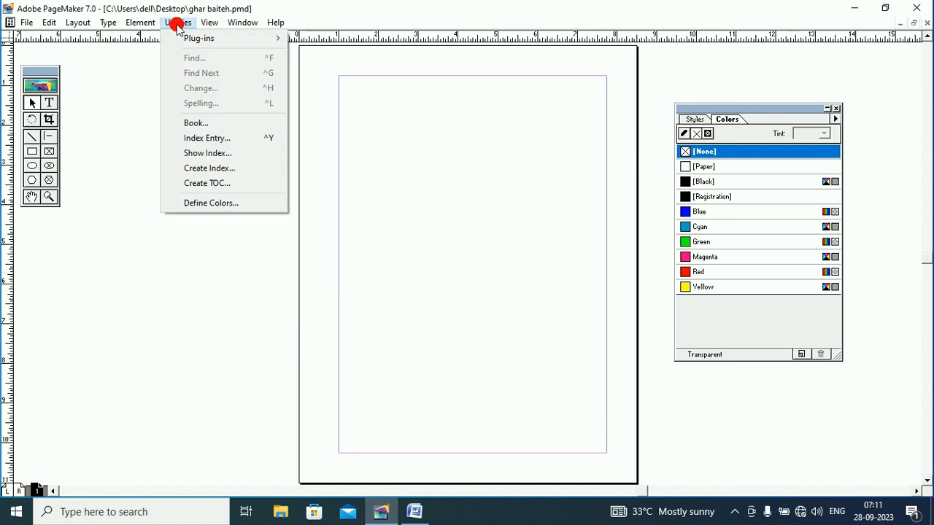
mouse_move(180, 40)
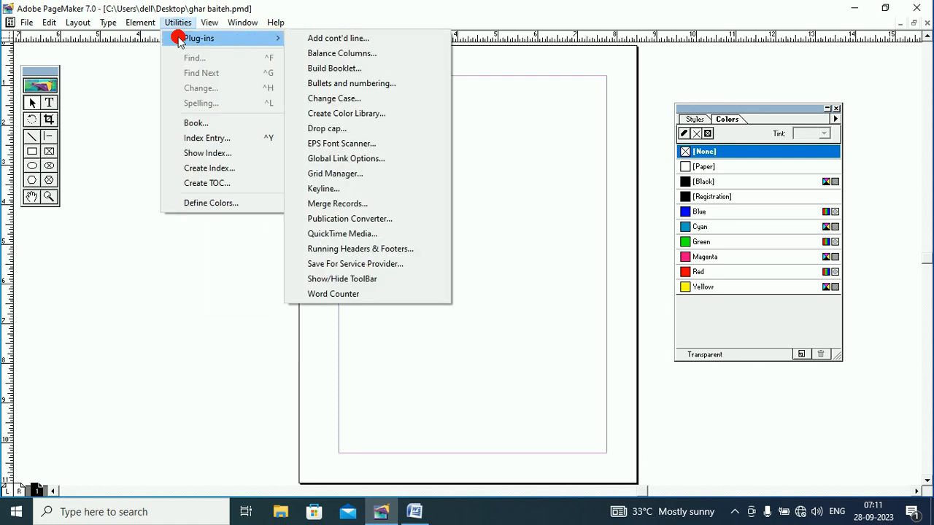
click(347, 279)
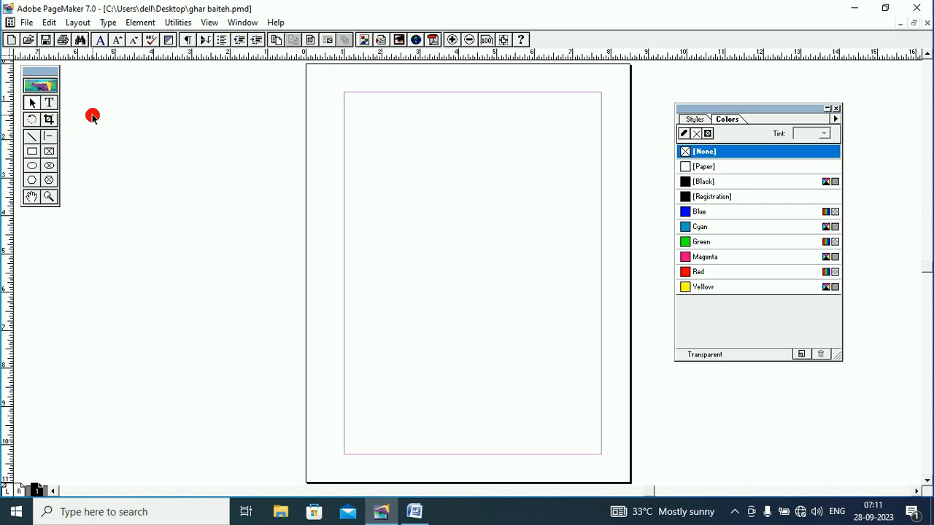
click(28, 23)
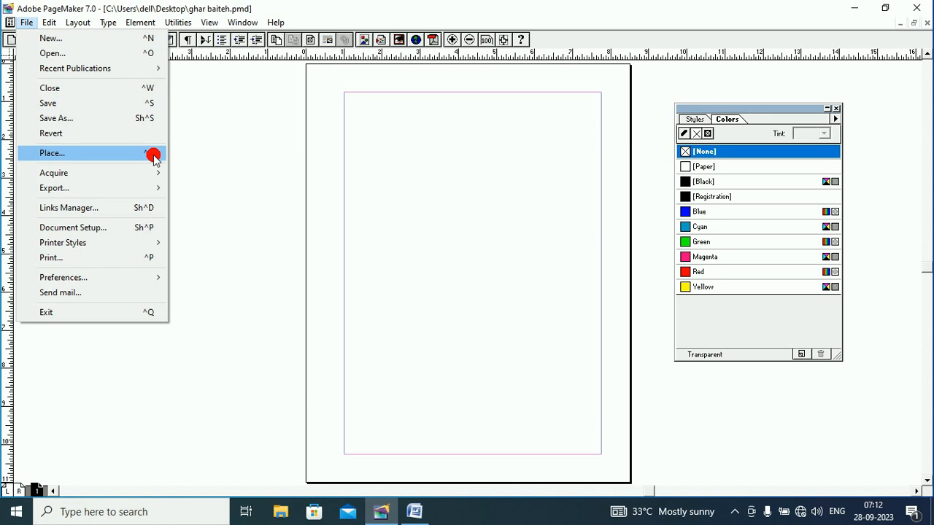
- Choose Place and browse into the photos for tutorial folder
click(55, 154)
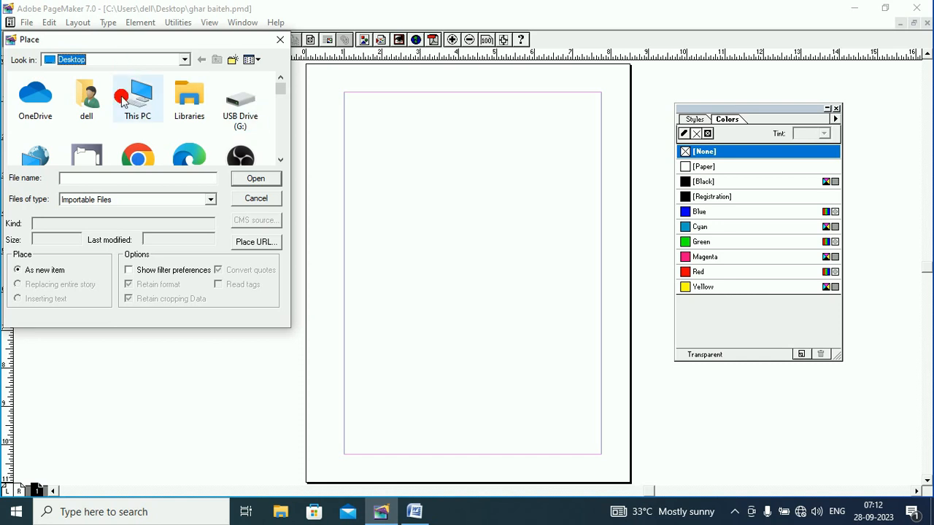
click(281, 160)
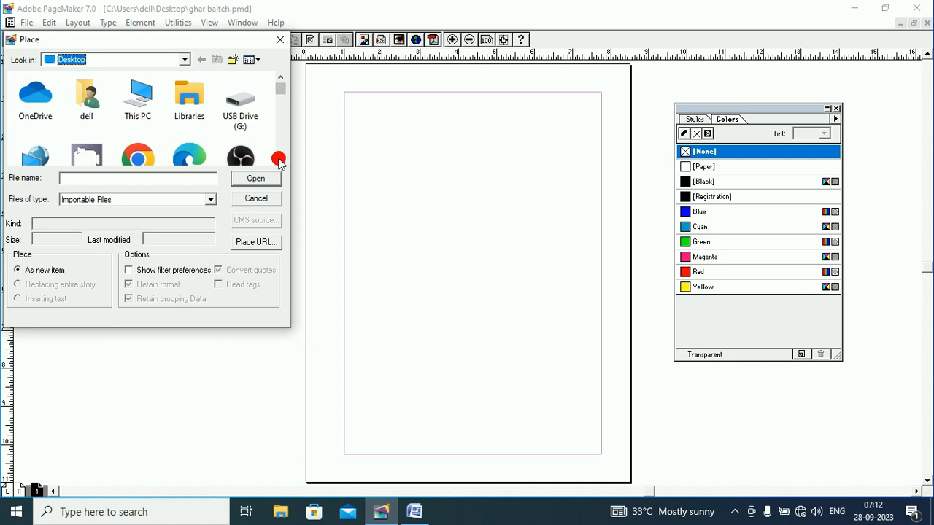
click(280, 161)
click(281, 162)
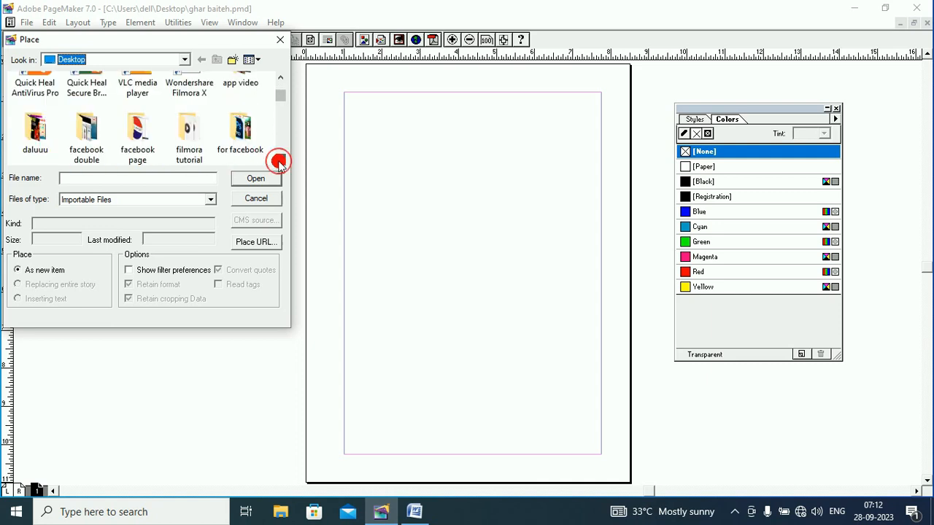
click(280, 161)
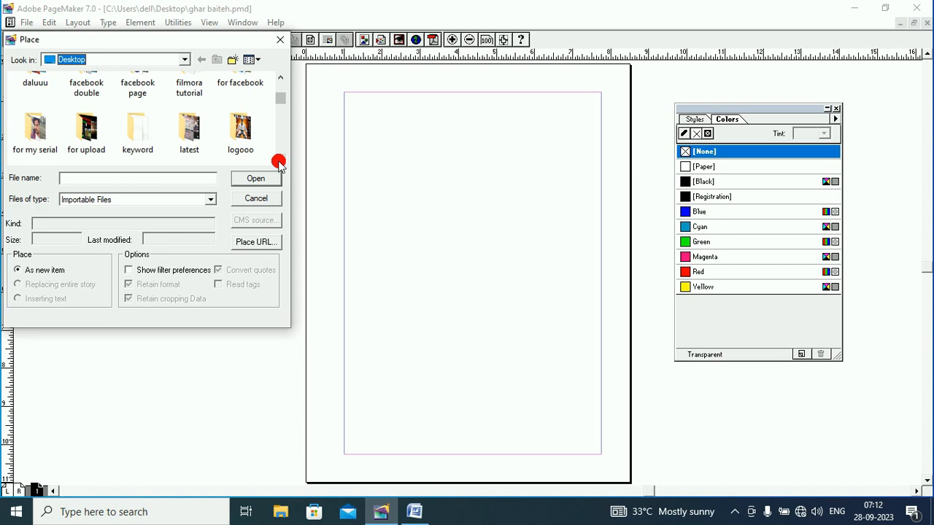
click(281, 161)
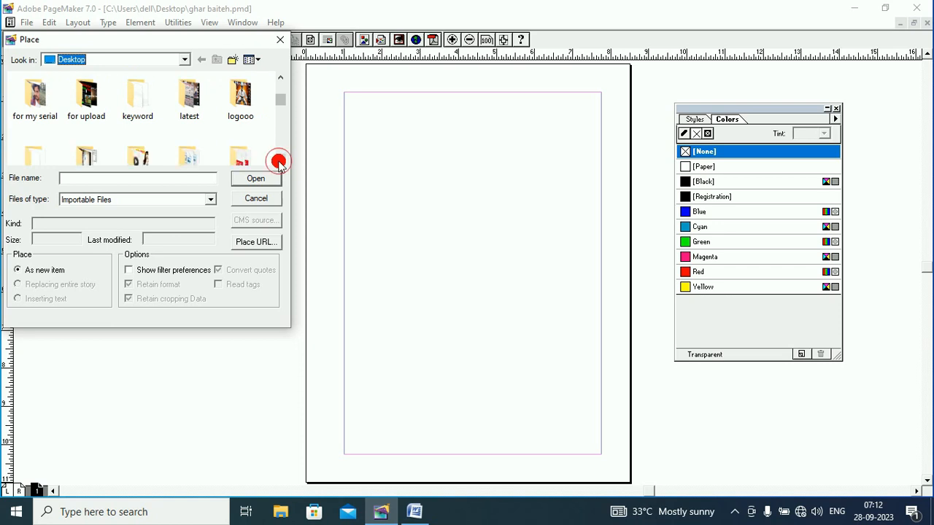
click(280, 161)
click(280, 161)
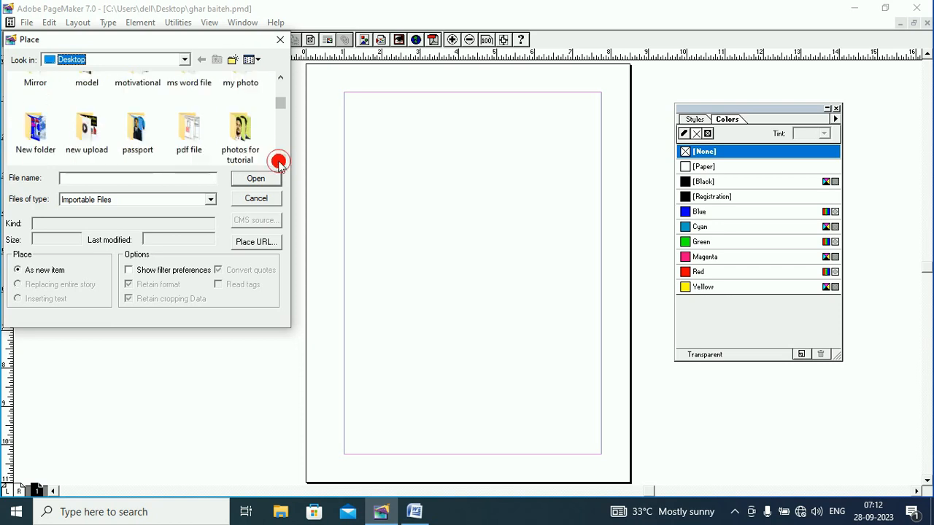
click(245, 140)
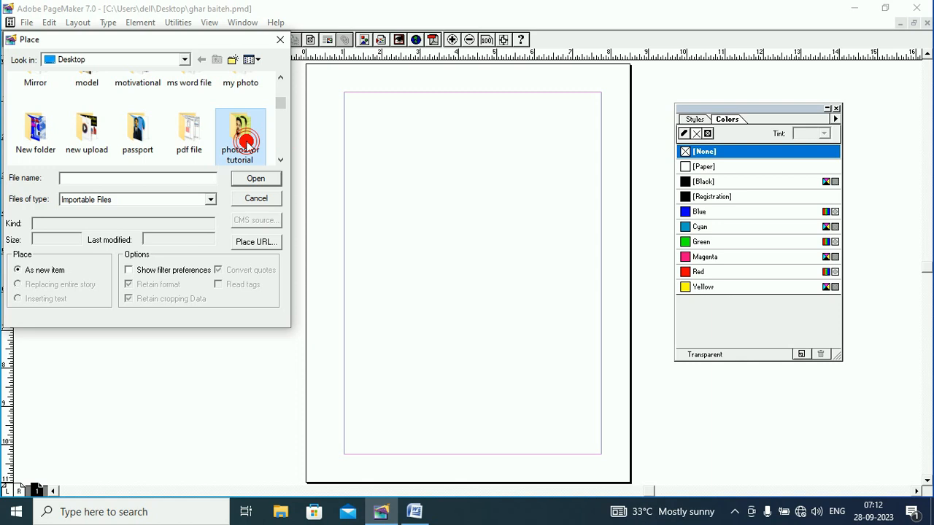
double_click(246, 141)
- Select the ffggg photo and load it for placing
click(280, 161)
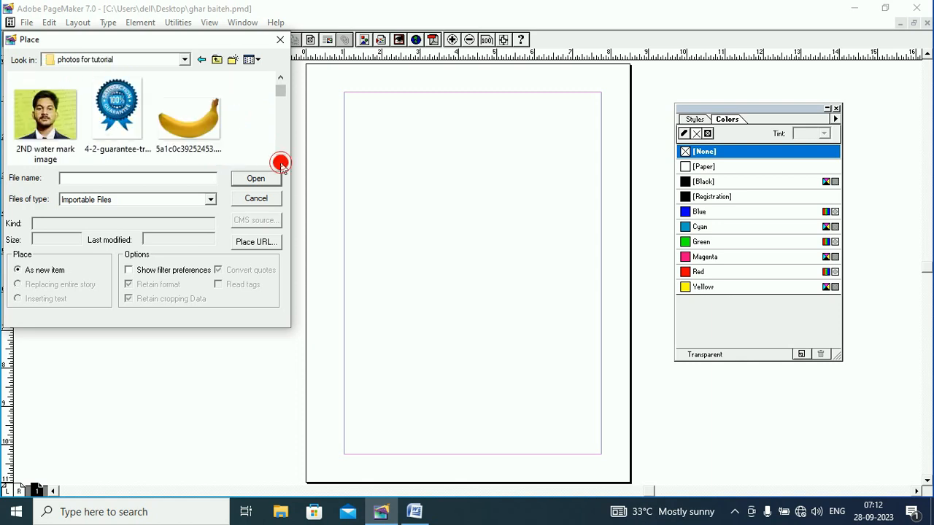
click(281, 163)
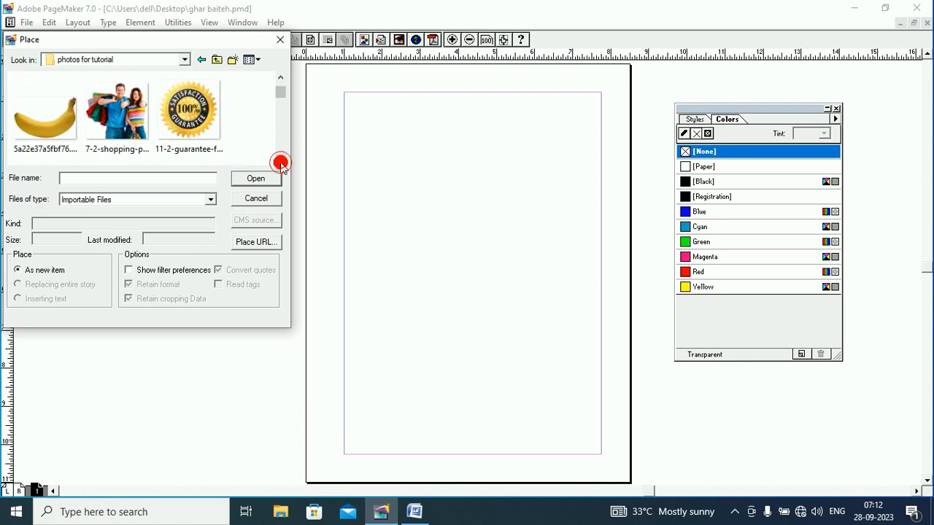
click(280, 164)
click(281, 163)
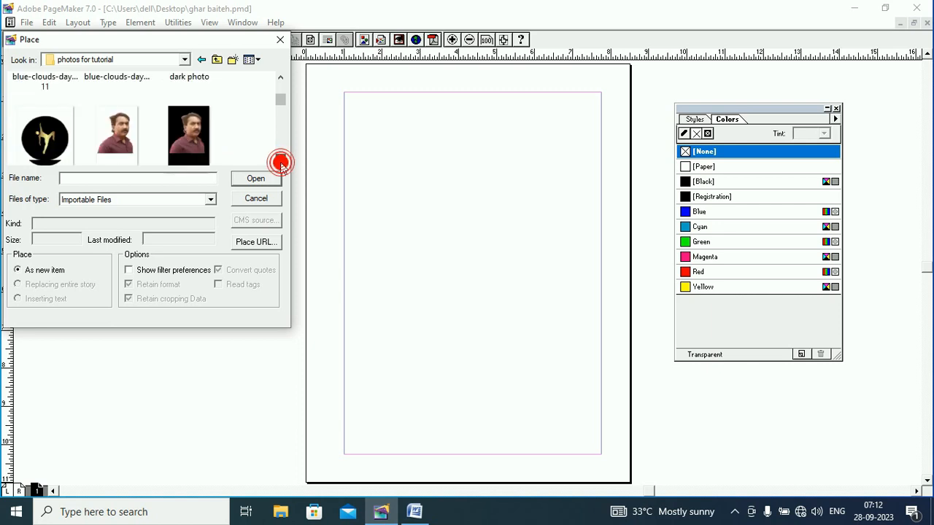
click(281, 163)
click(281, 163)
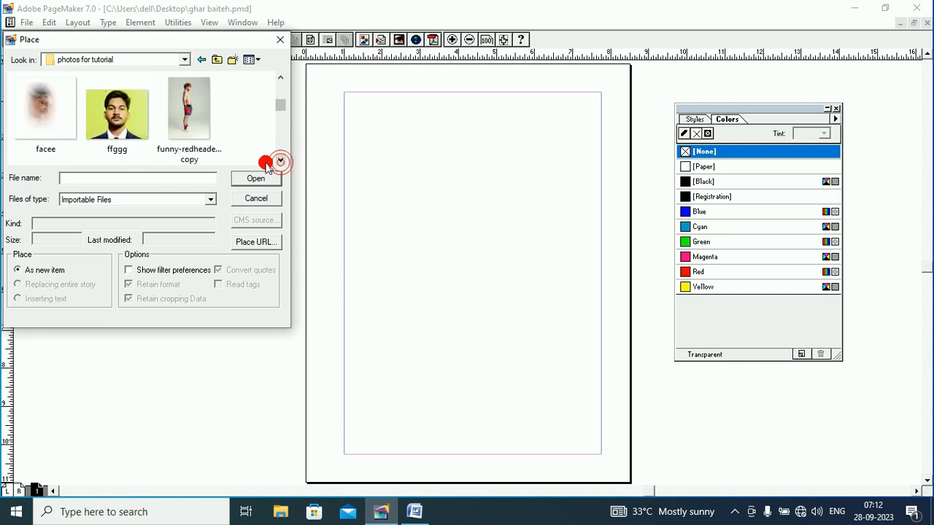
click(122, 119)
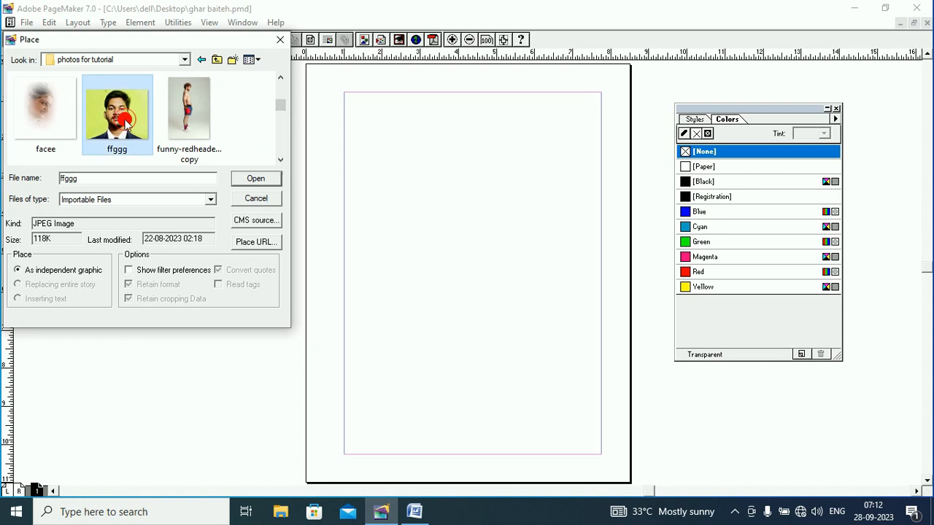
click(259, 178)
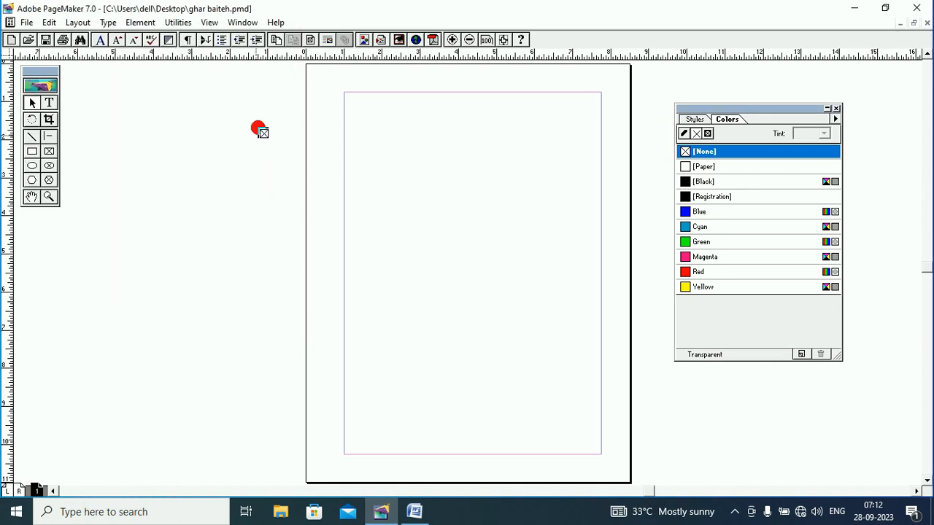
- Place the ffggg photo in a frame near the page top and enlarge it slightly wider and taller
click(358, 122)
drag(374, 145, 546, 278)
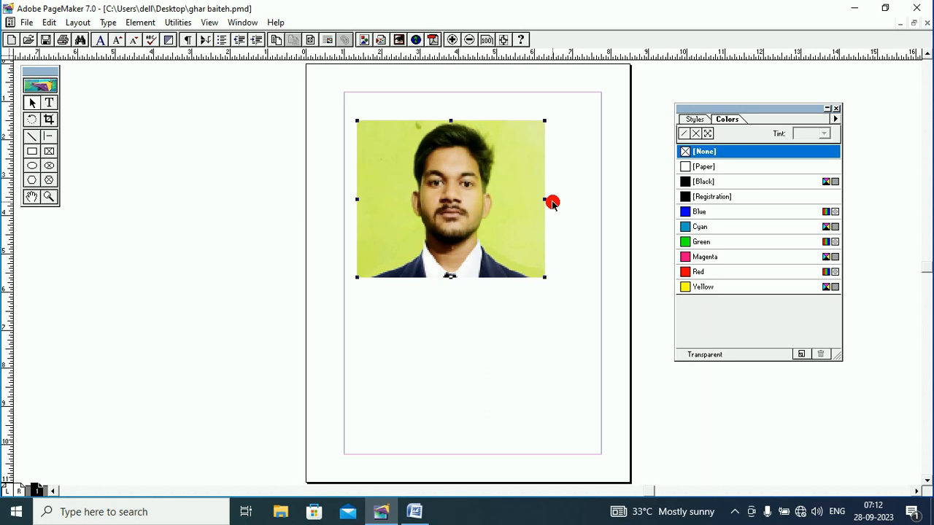
drag(552, 204, 571, 203)
drag(465, 279, 467, 292)
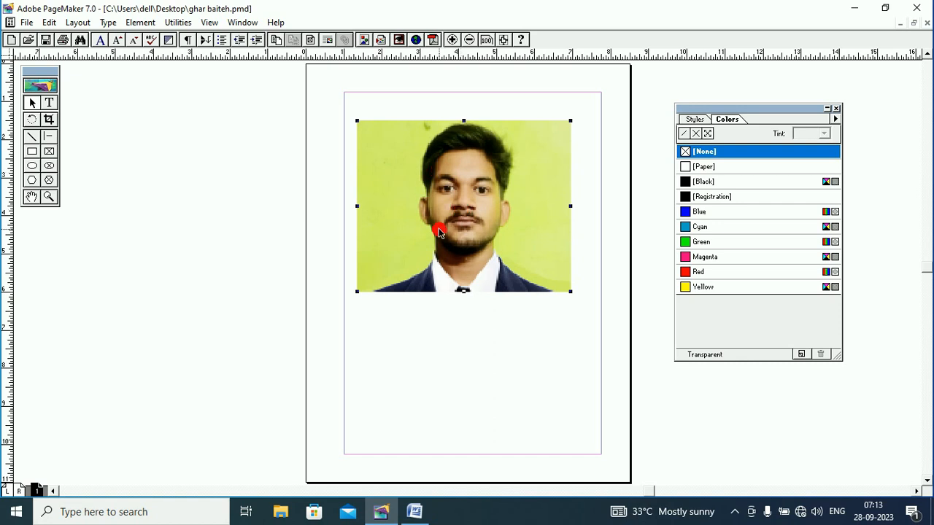
click(27, 22)
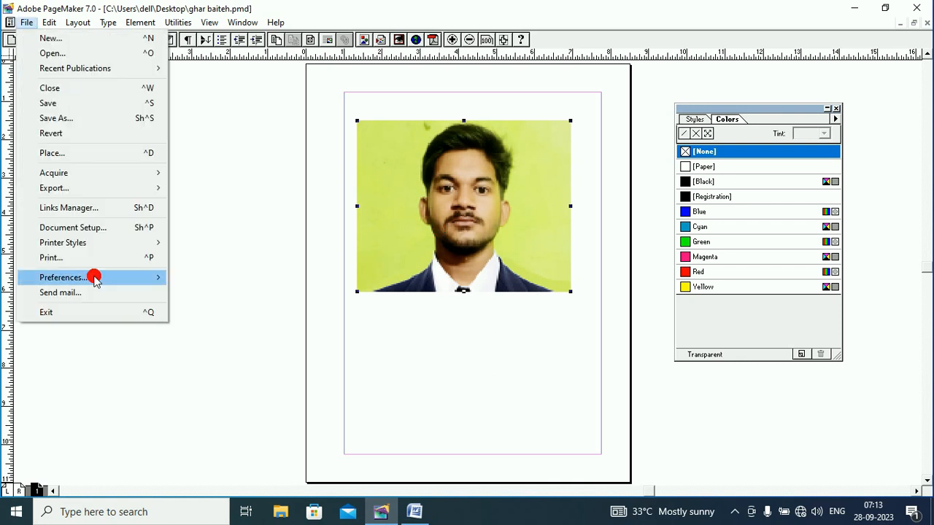
- In General preferences, show graphics at High resolution and define standard display by Resolution
mouse_move(95, 279)
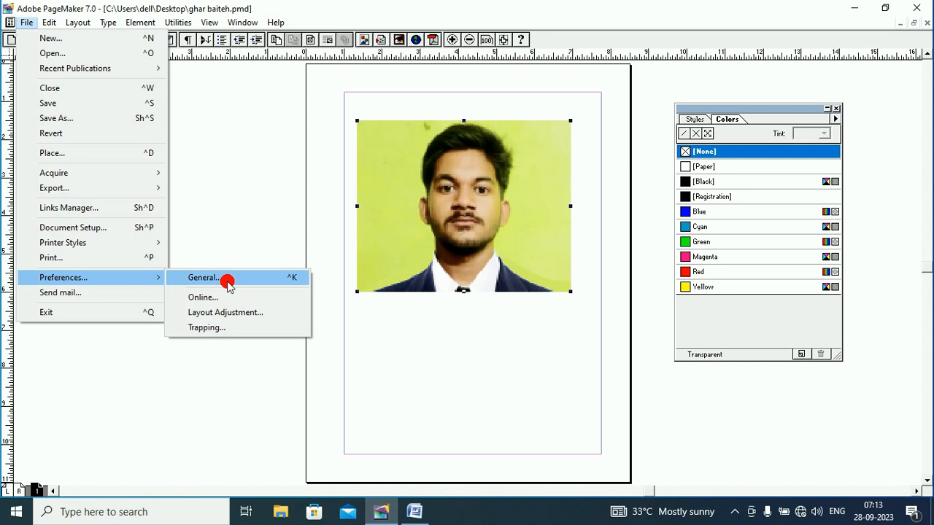
click(226, 280)
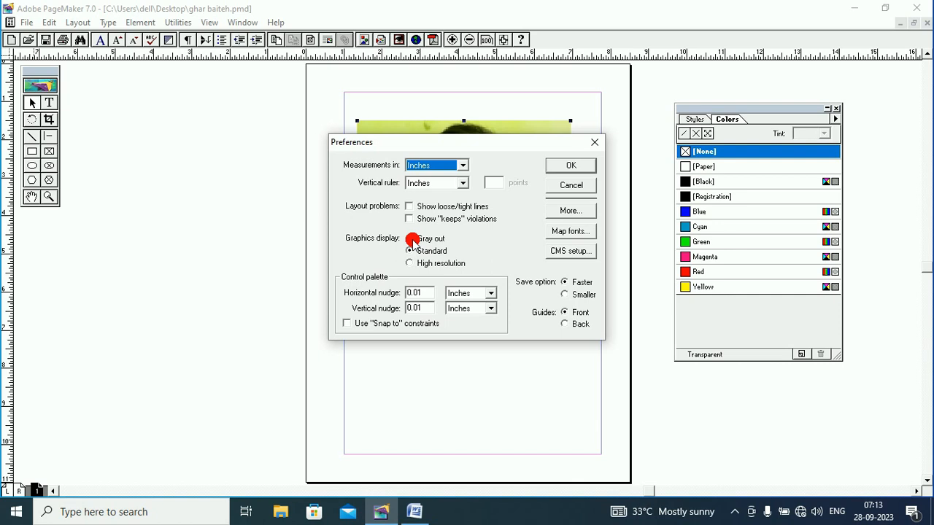
click(411, 264)
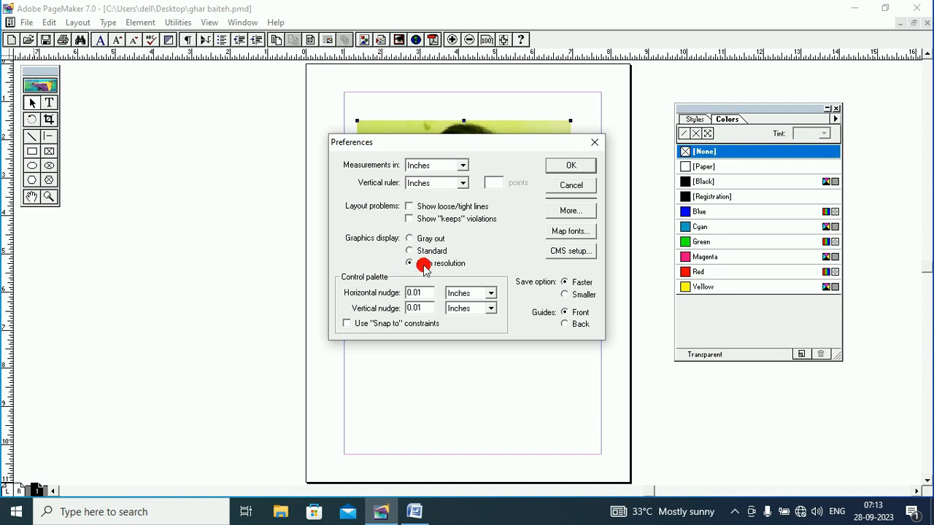
click(569, 212)
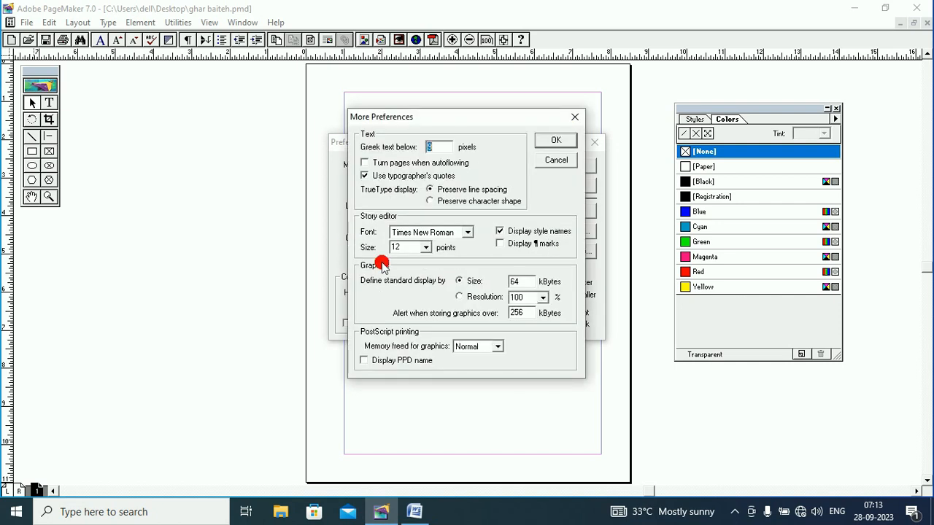
click(460, 298)
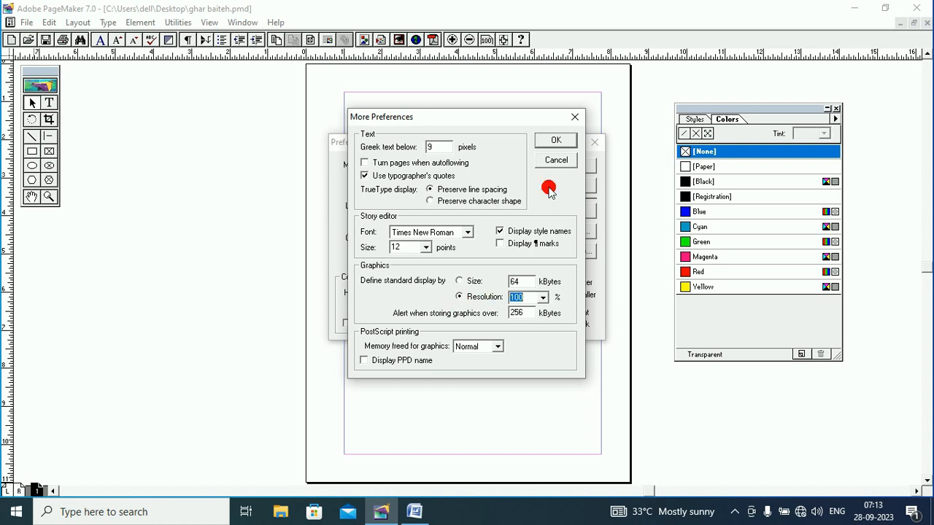
click(555, 142)
click(577, 165)
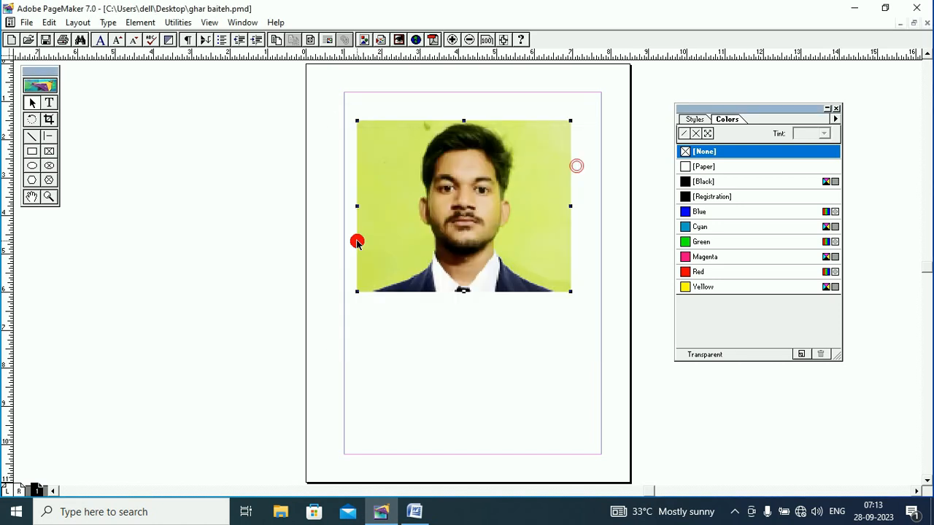
click(275, 212)
click(239, 213)
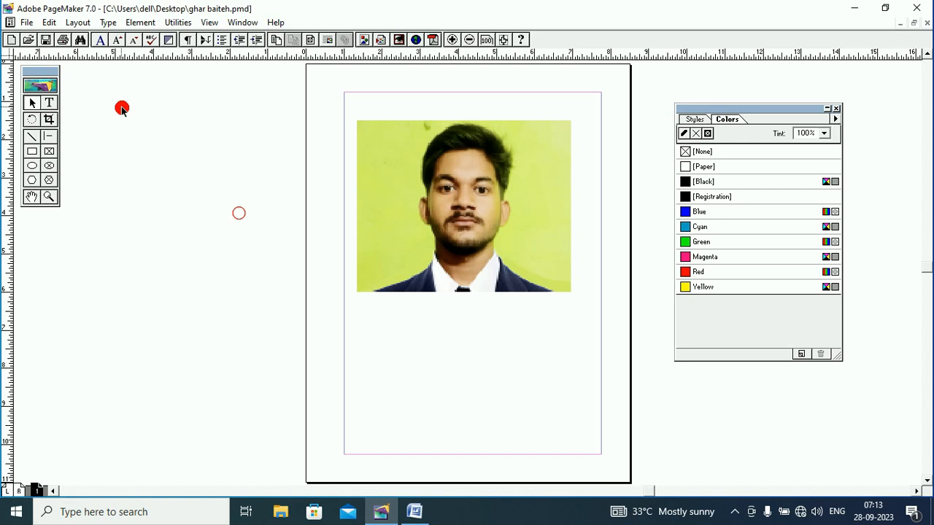
- Place a second copy of the ffggg photo onto the pasteboard beside the page
click(28, 23)
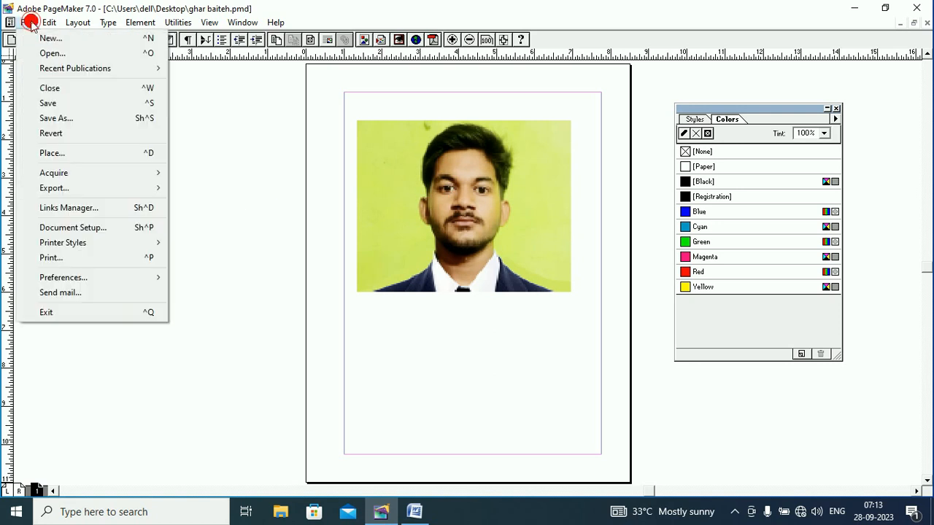
click(66, 135)
click(67, 153)
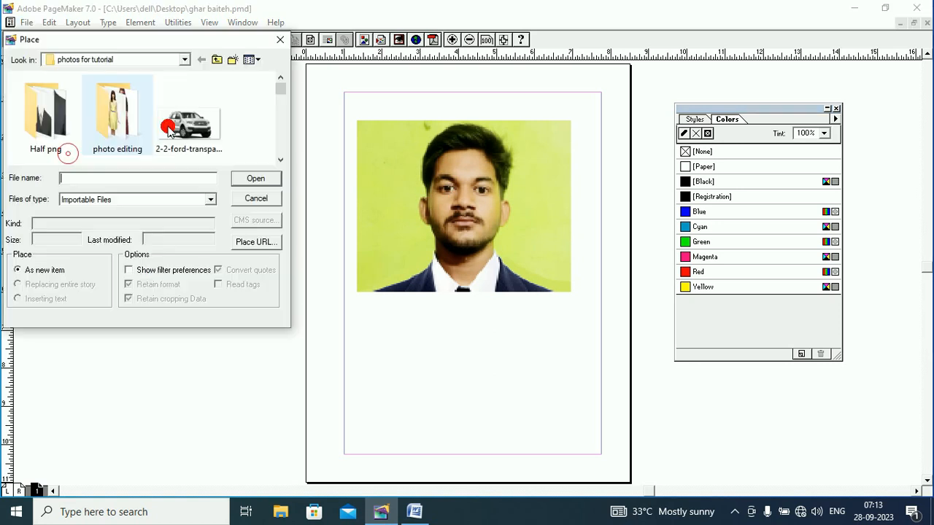
click(281, 161)
click(281, 161)
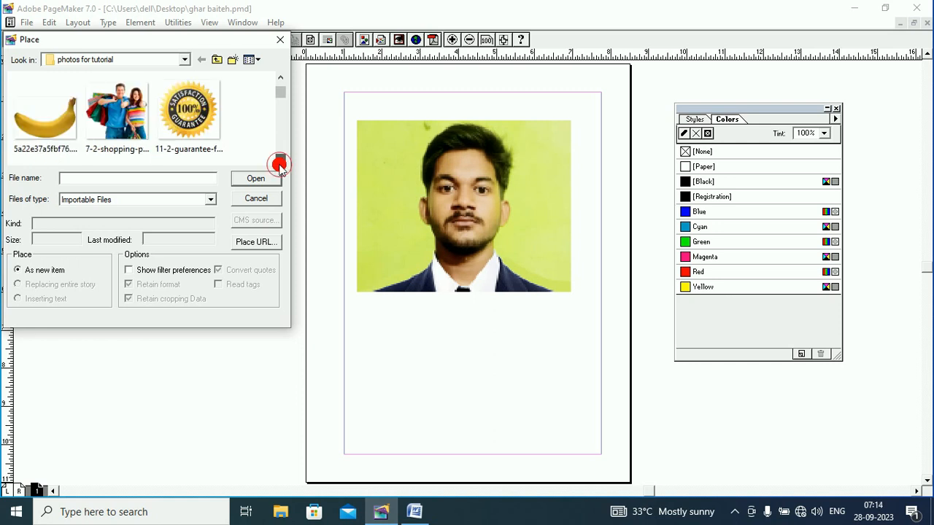
click(281, 160)
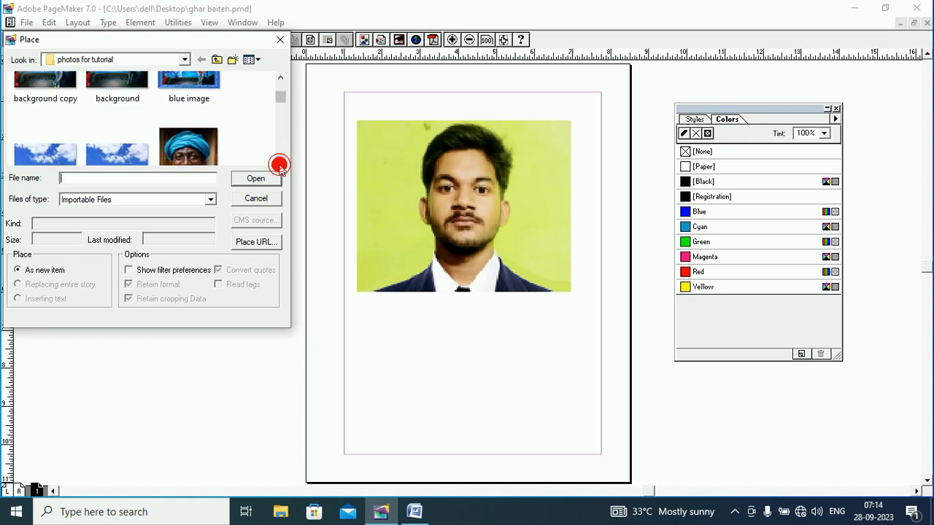
click(281, 161)
click(281, 161)
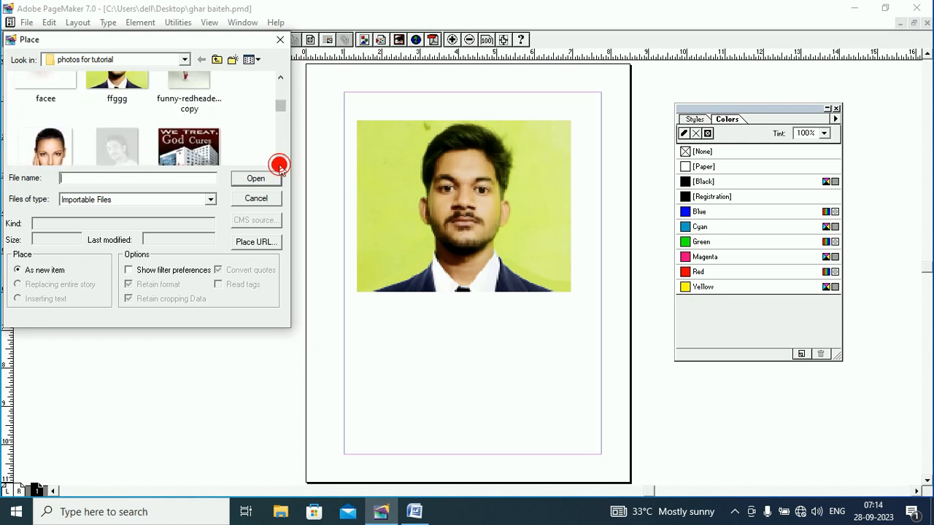
click(124, 79)
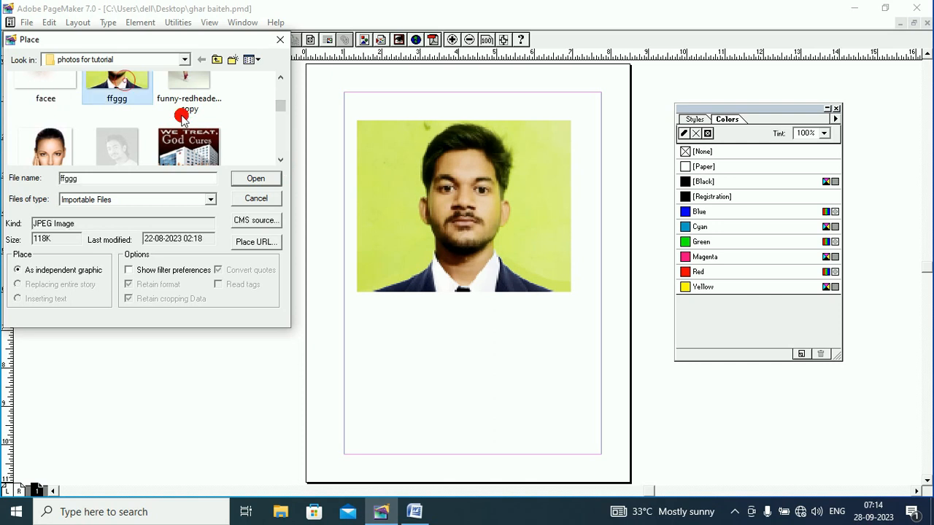
click(255, 178)
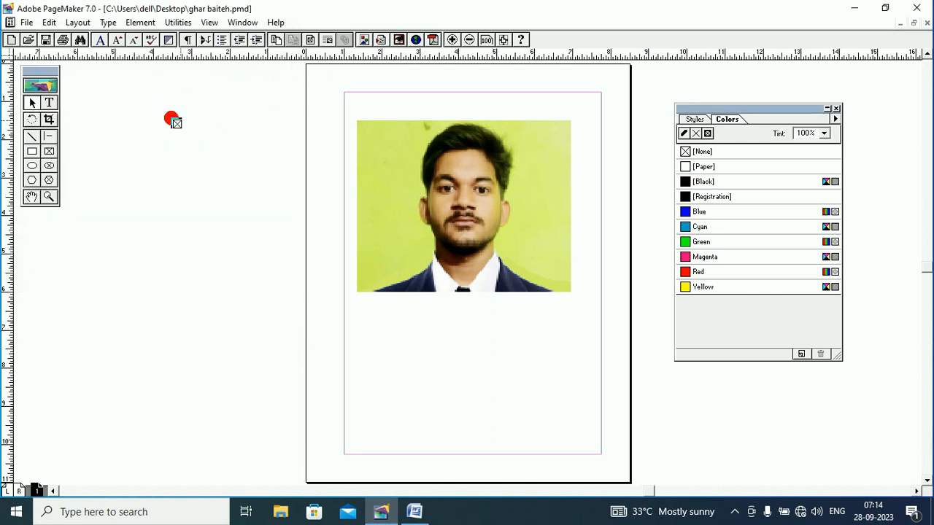
drag(150, 116, 380, 275)
drag(310, 209, 252, 224)
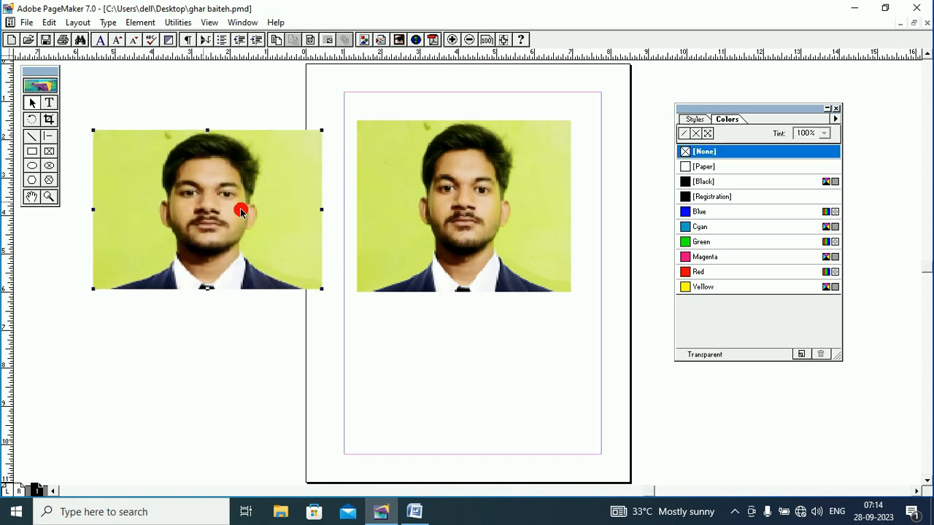
- Stretch the spare photo taller, resize it from its top-left corner, and move it up-left
drag(206, 290, 207, 329)
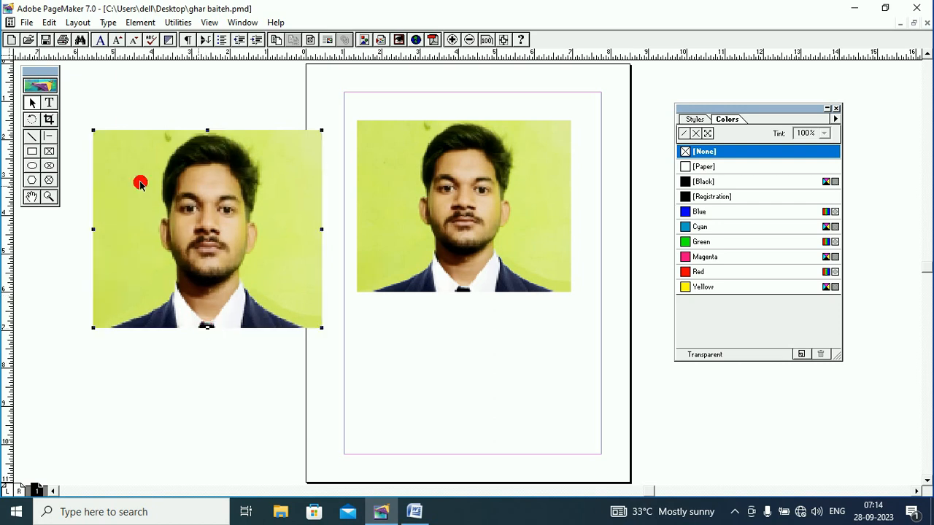
drag(93, 131, 149, 172)
drag(226, 224, 192, 180)
click(445, 191)
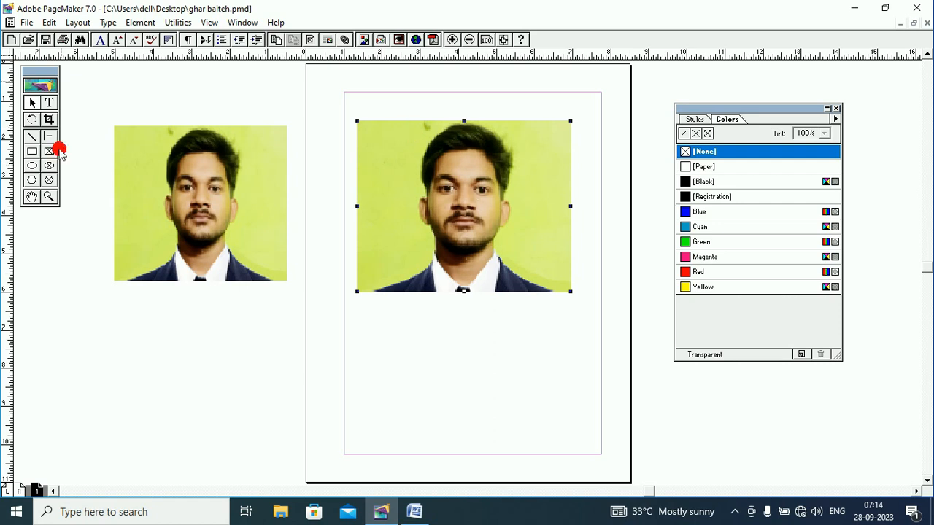
- Crop the page photo's left, right, bottom and top edges tightly around the face
click(49, 120)
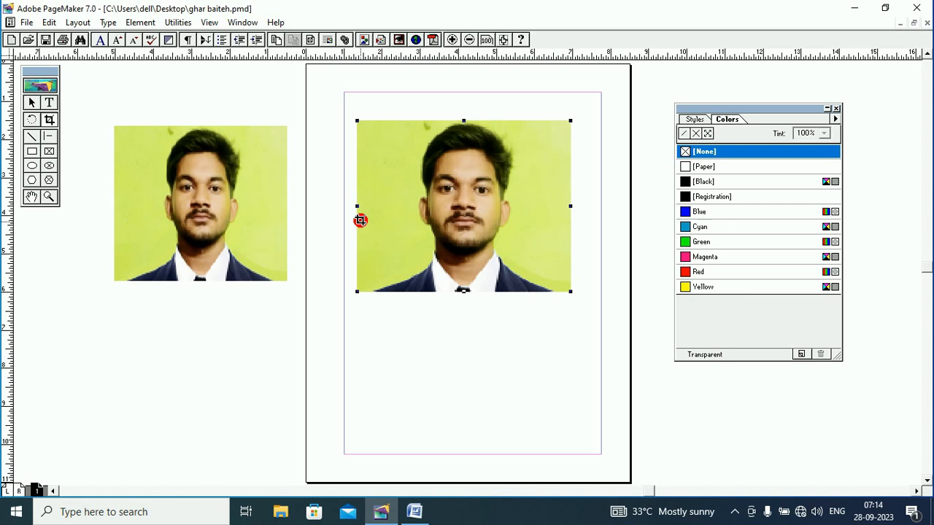
drag(358, 207, 407, 207)
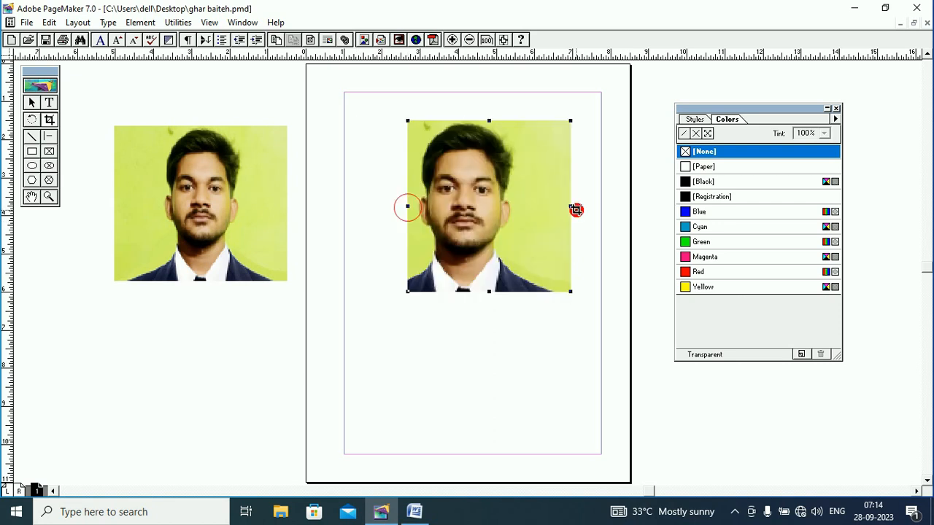
click(577, 210)
click(547, 206)
drag(572, 206, 532, 202)
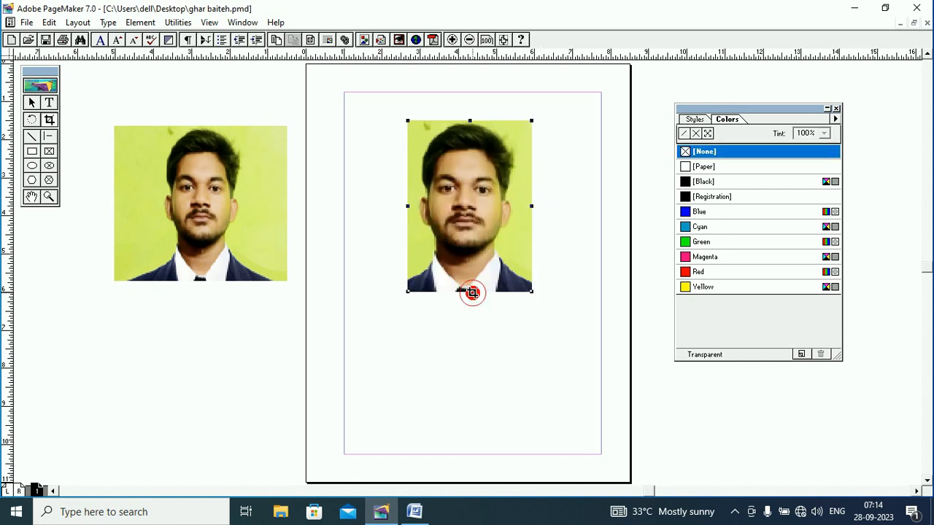
drag(471, 292, 469, 247)
drag(471, 122, 472, 132)
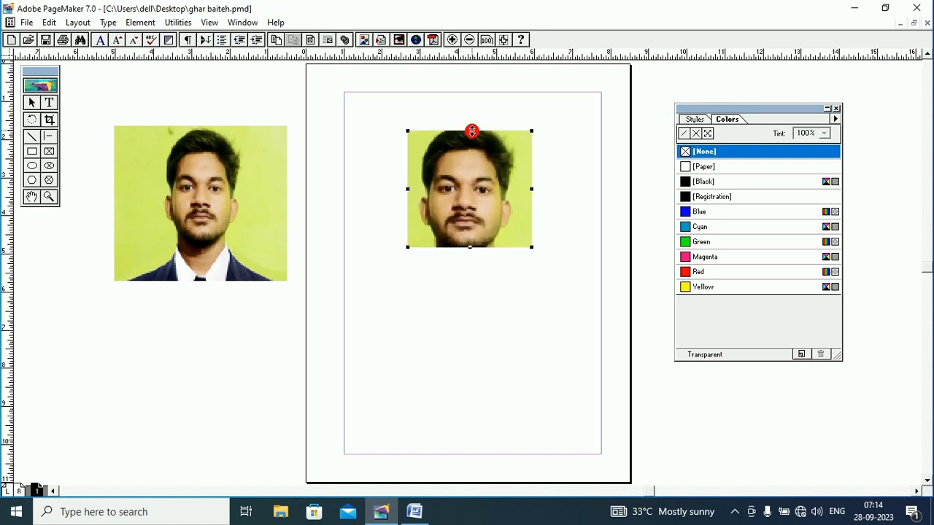
- Resize the cropped face photo much smaller and move it near the top of the page
click(32, 103)
click(413, 204)
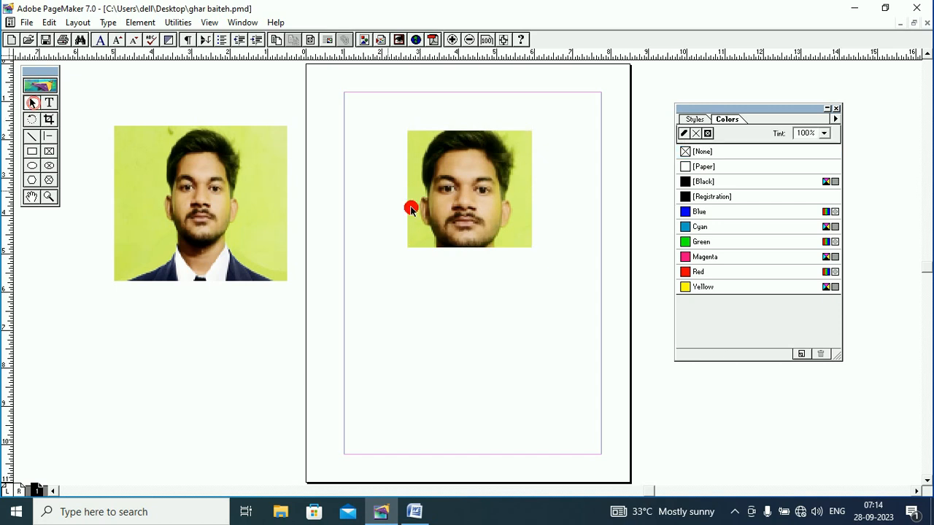
click(471, 171)
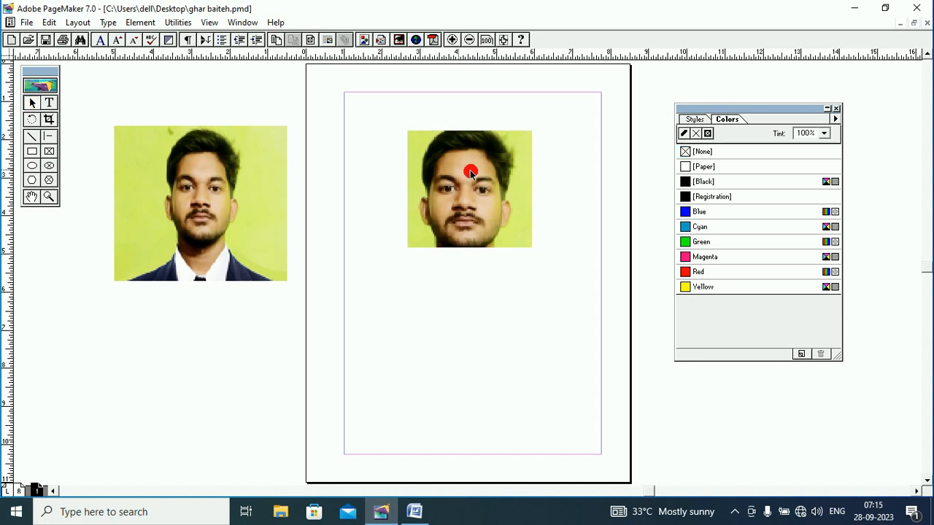
click(448, 201)
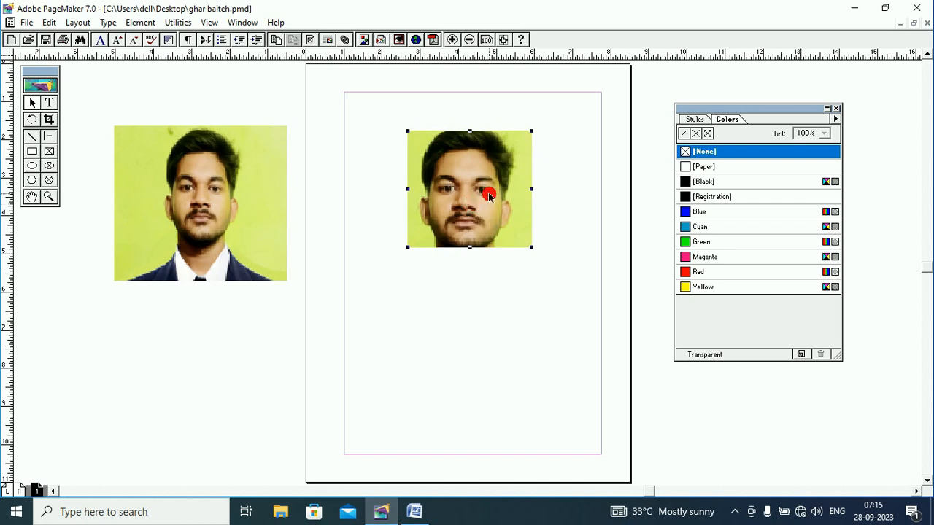
click(407, 248)
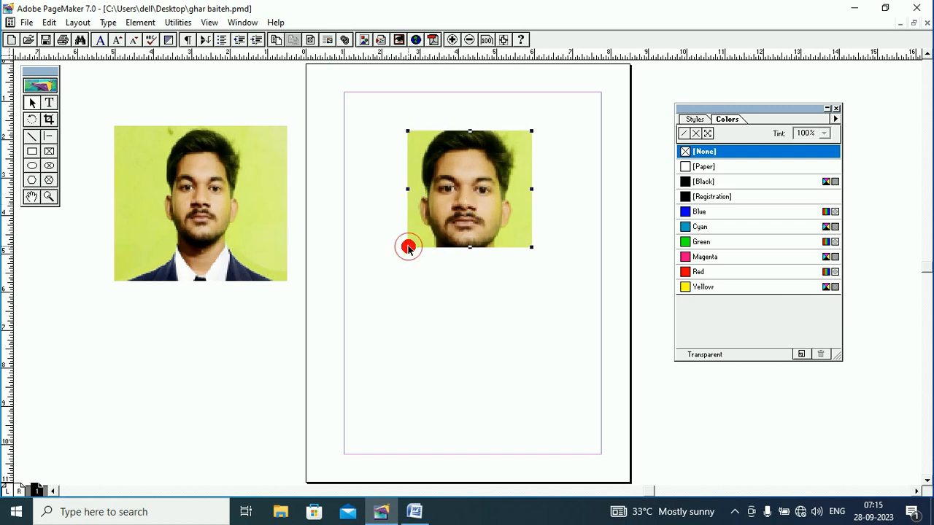
drag(408, 248, 367, 286)
drag(530, 286, 552, 306)
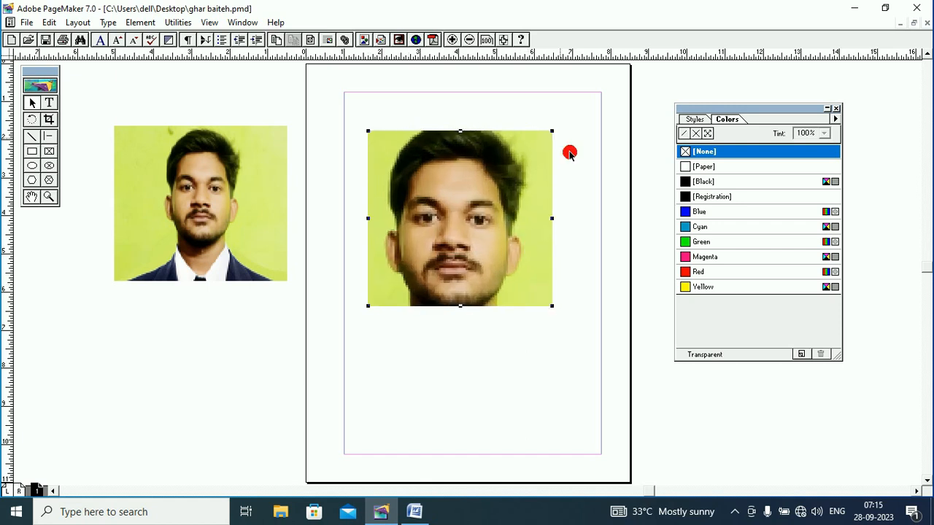
drag(367, 307, 433, 227)
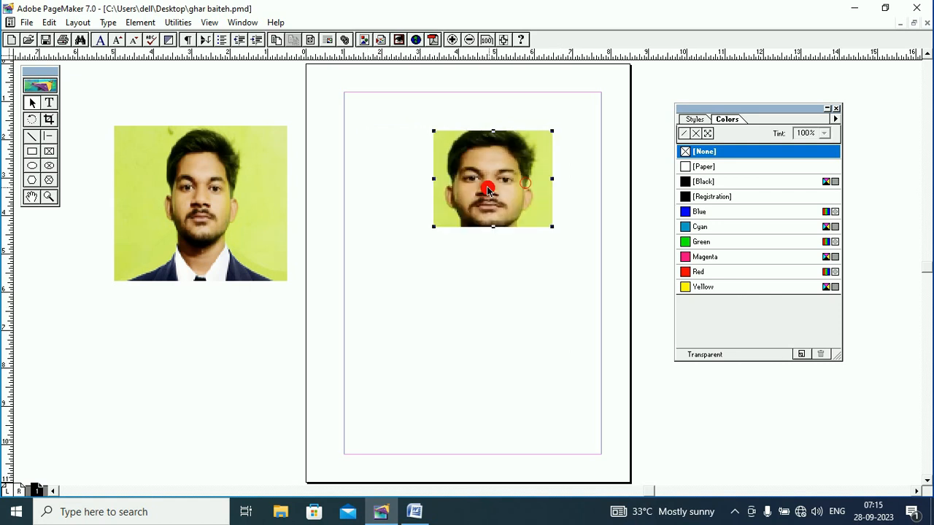
drag(488, 191, 449, 207)
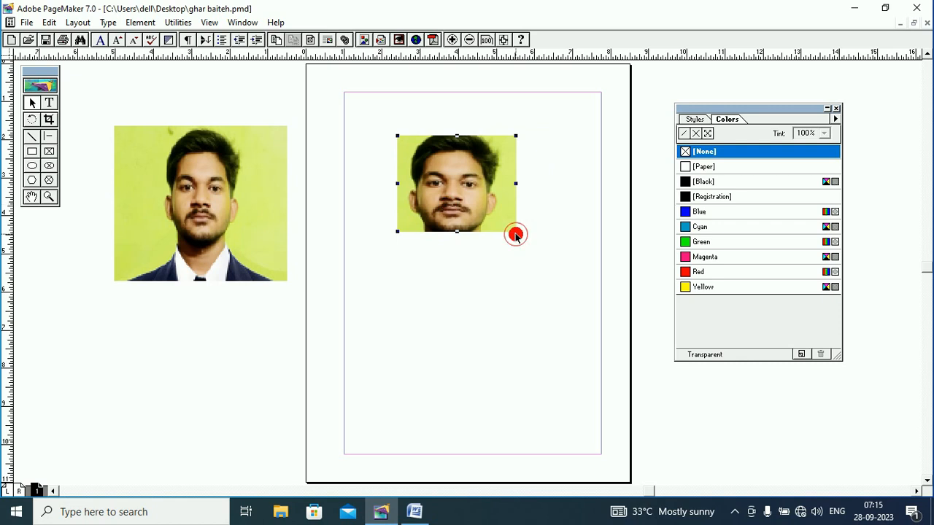
drag(516, 233, 526, 279)
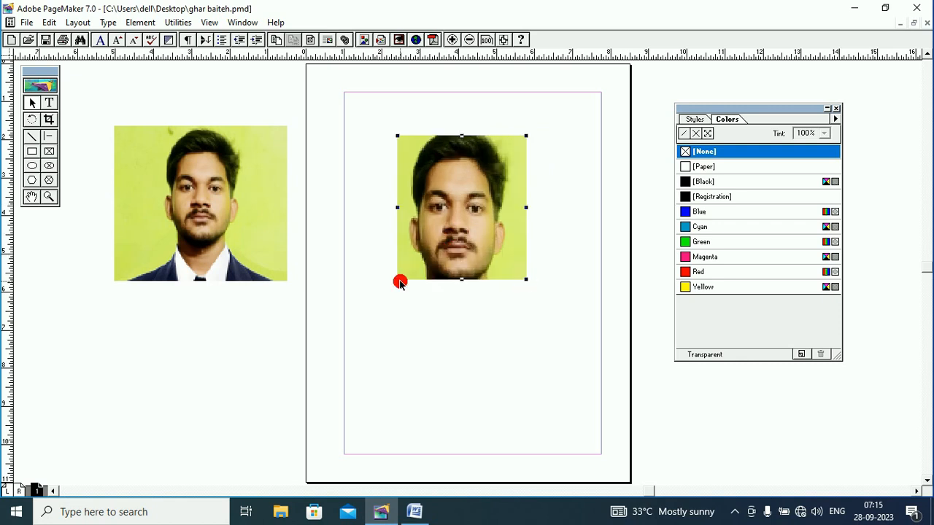
drag(398, 281, 392, 248)
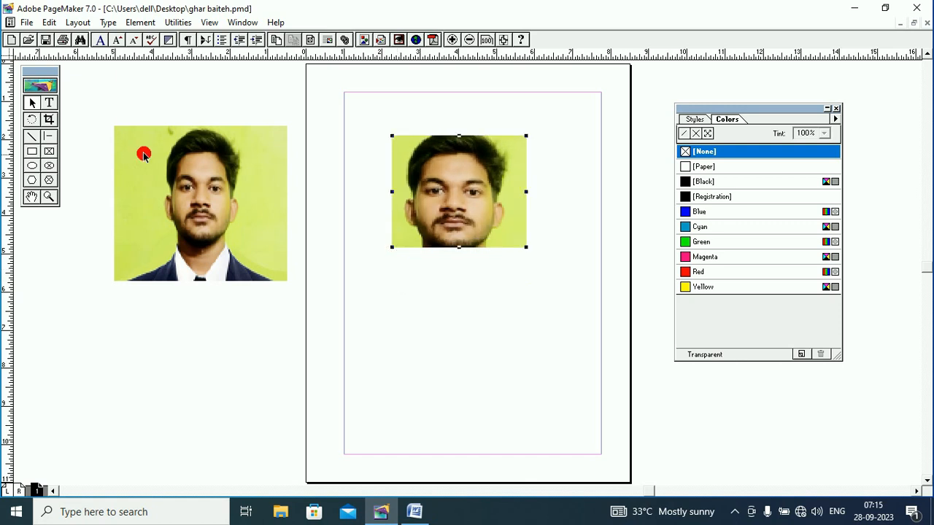
- Drag the bottom, right, left and top crop edges back out to reveal head and shoulders
click(50, 120)
click(456, 247)
drag(456, 247, 457, 307)
drag(517, 224, 555, 224)
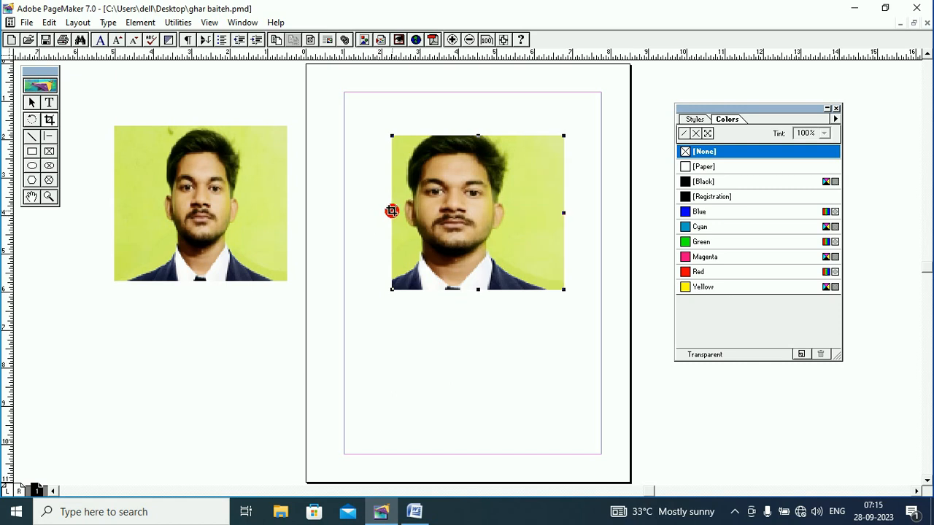
drag(392, 211, 345, 211)
drag(456, 140, 457, 92)
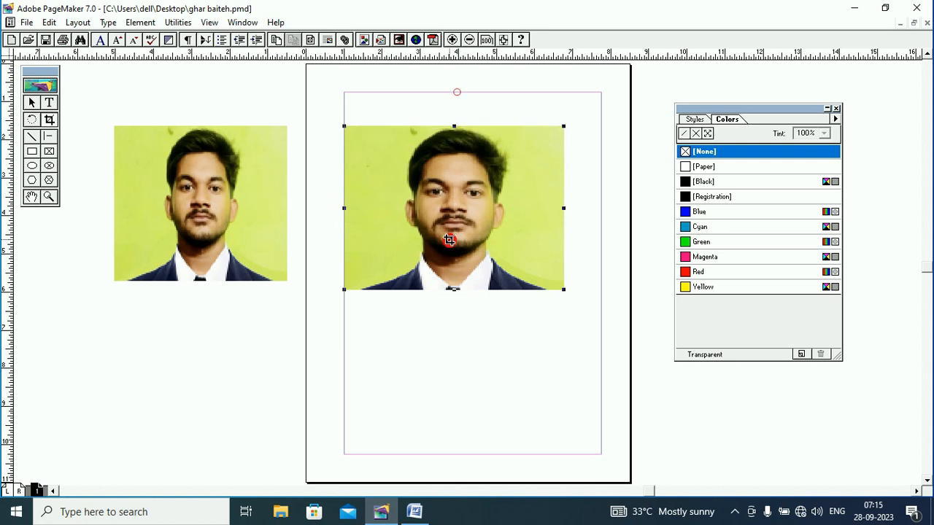
drag(454, 289, 455, 308)
- Shrink the portrait from its bottom-left corner and move it left near the page top
click(463, 226)
drag(462, 222, 475, 195)
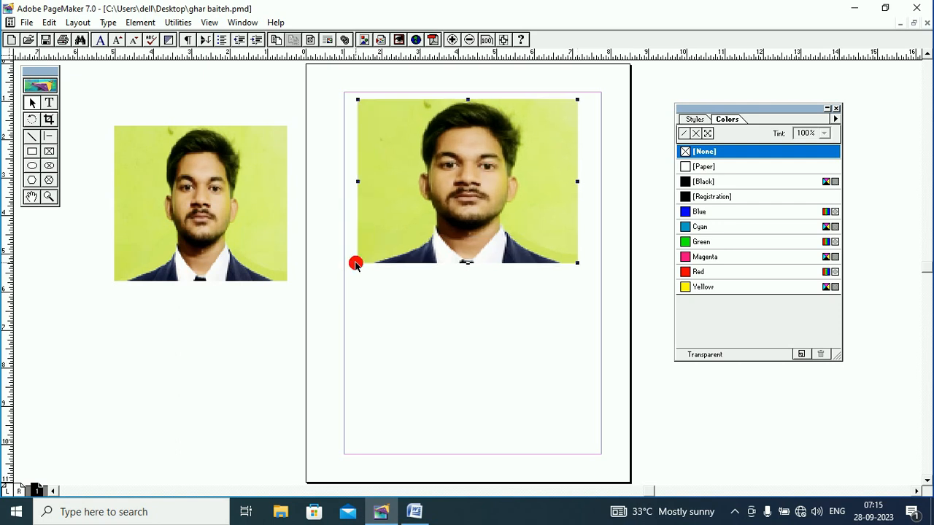
drag(356, 264, 415, 224)
drag(484, 181, 449, 186)
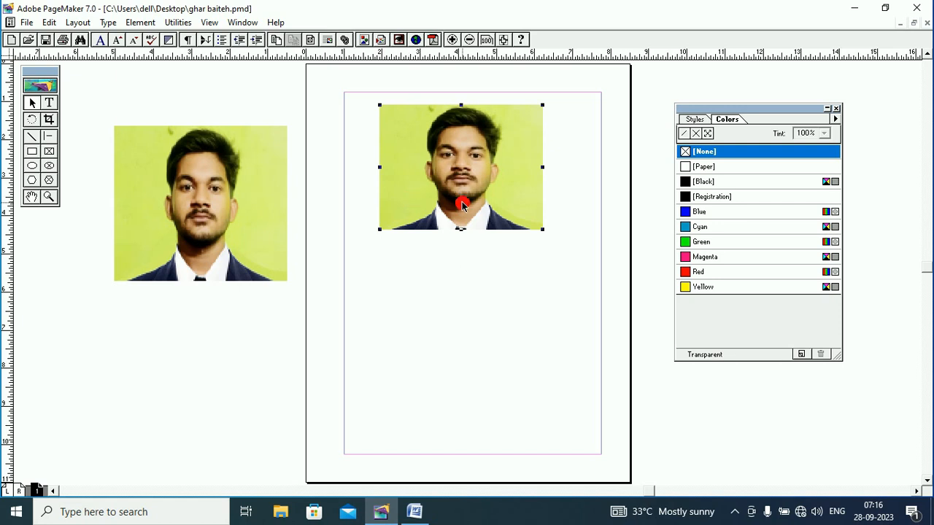
click(152, 113)
click(32, 166)
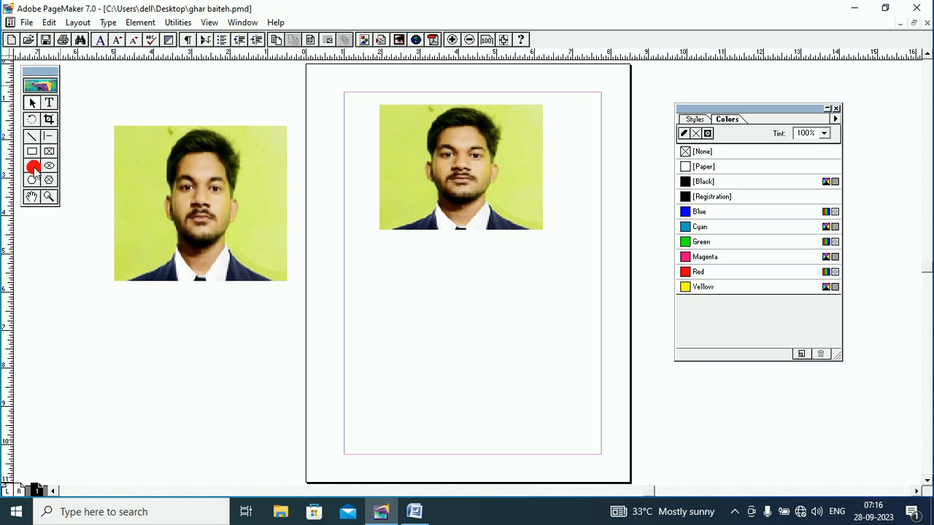
- Draw a circle below the portrait and shrink it to a smaller size
click(433, 271)
drag(433, 270, 552, 376)
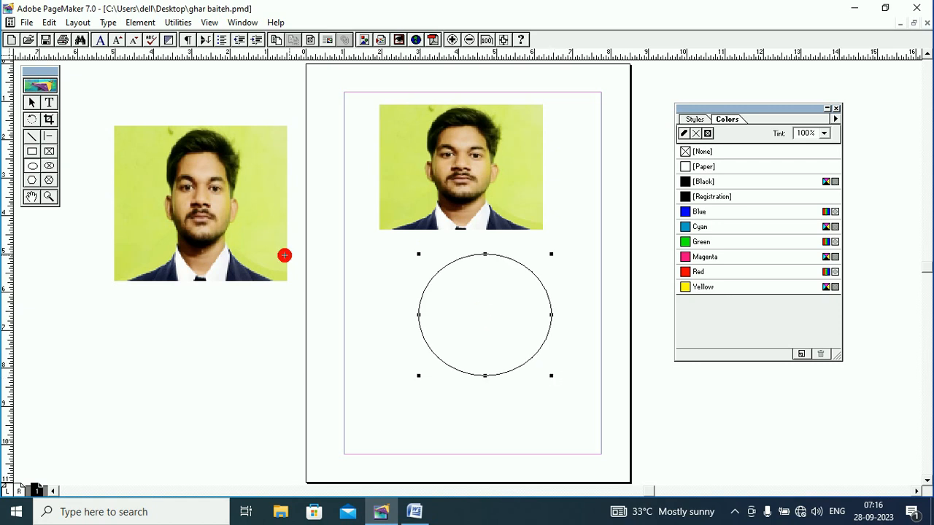
click(31, 102)
click(31, 102)
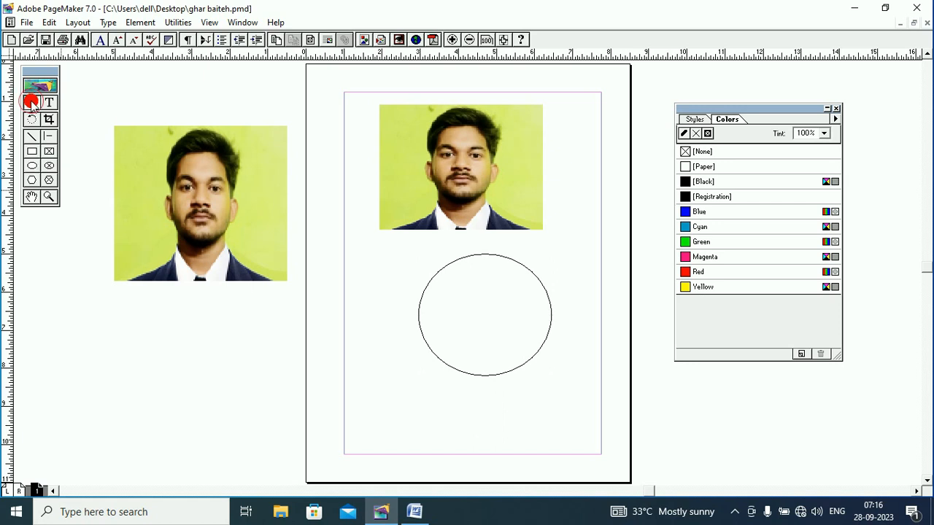
click(451, 263)
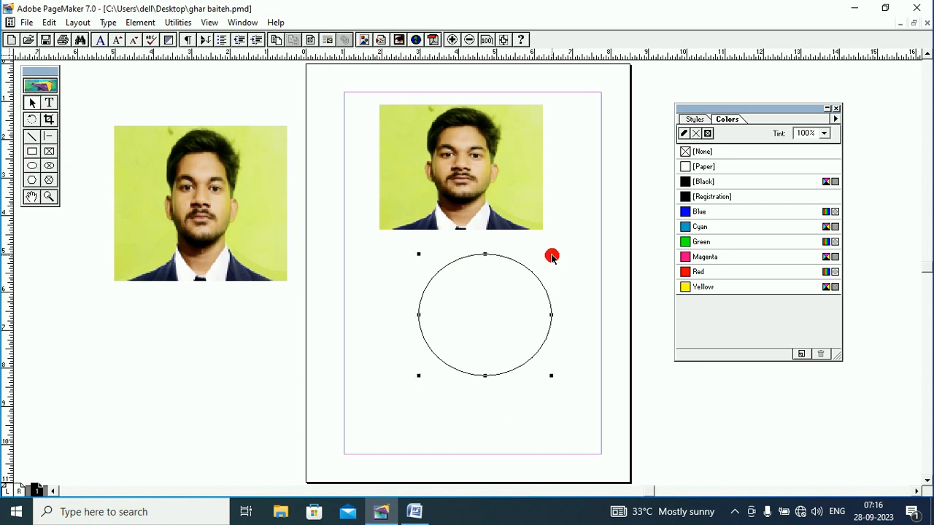
drag(551, 254, 492, 301)
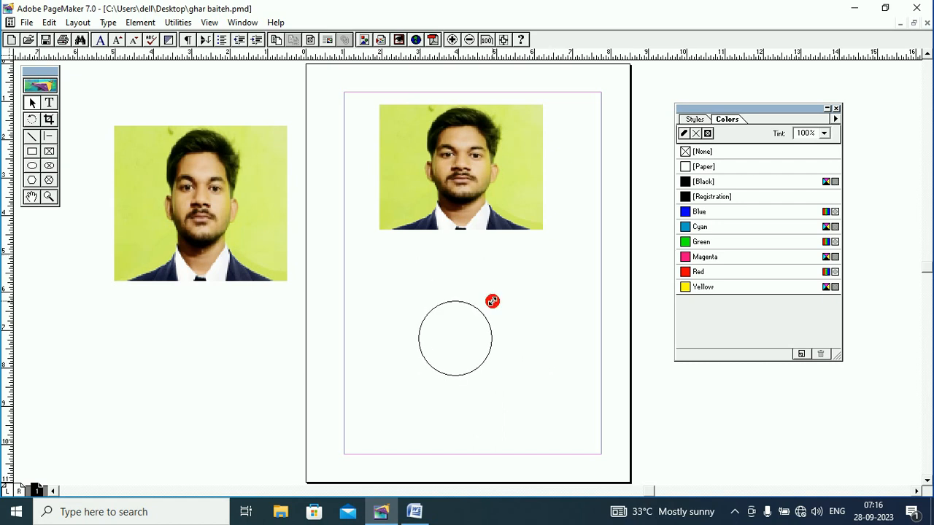
- Undo a stray move of the circle onto the face, then marquee-select portrait and circle
click(480, 311)
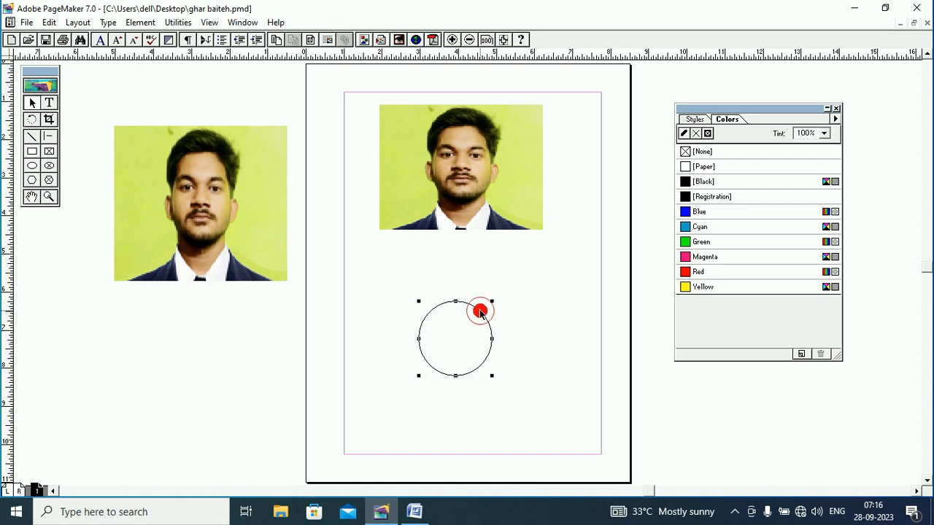
drag(480, 311, 486, 131)
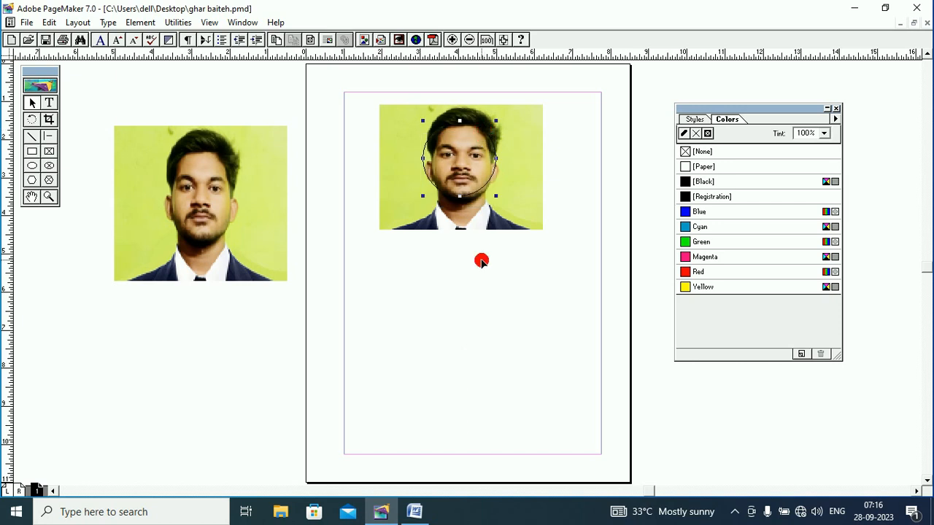
key(ctrl+z)
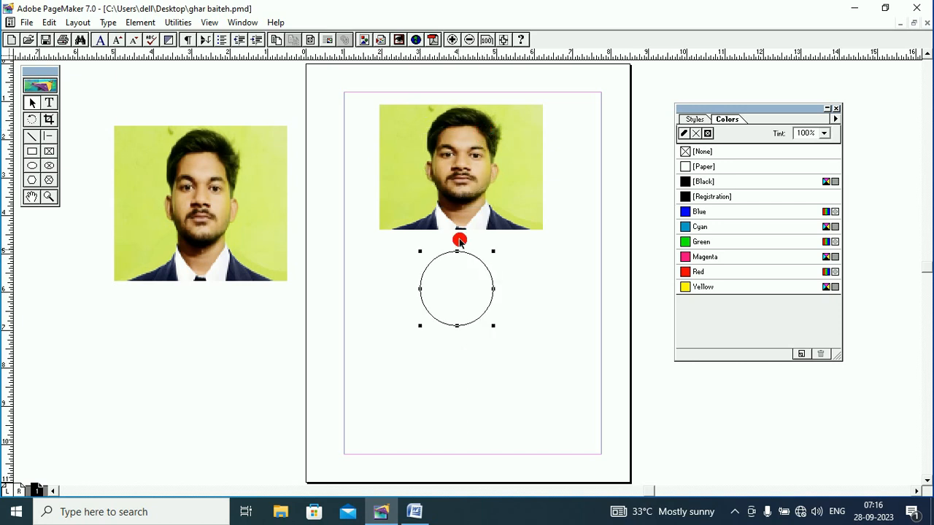
drag(336, 84, 617, 365)
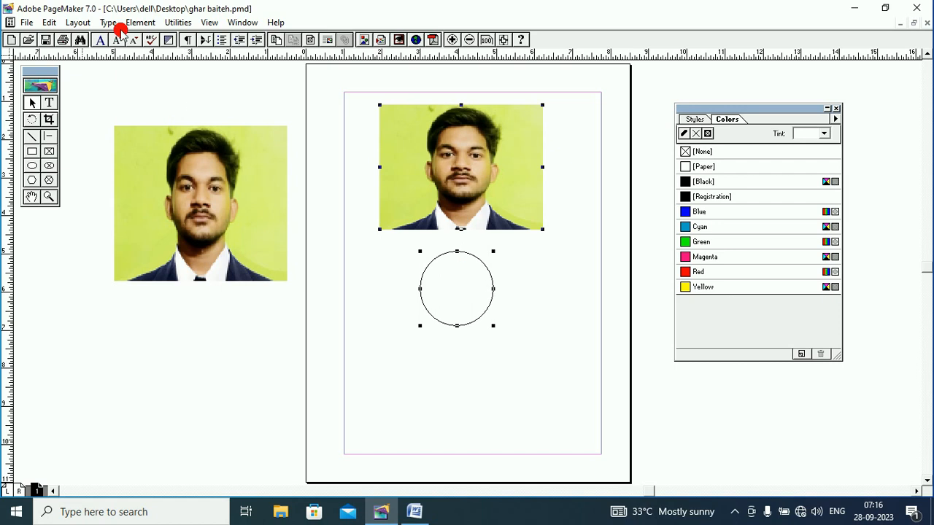
- Clip the portrait to the circle with Element > Mask and move the masked object upward
click(140, 22)
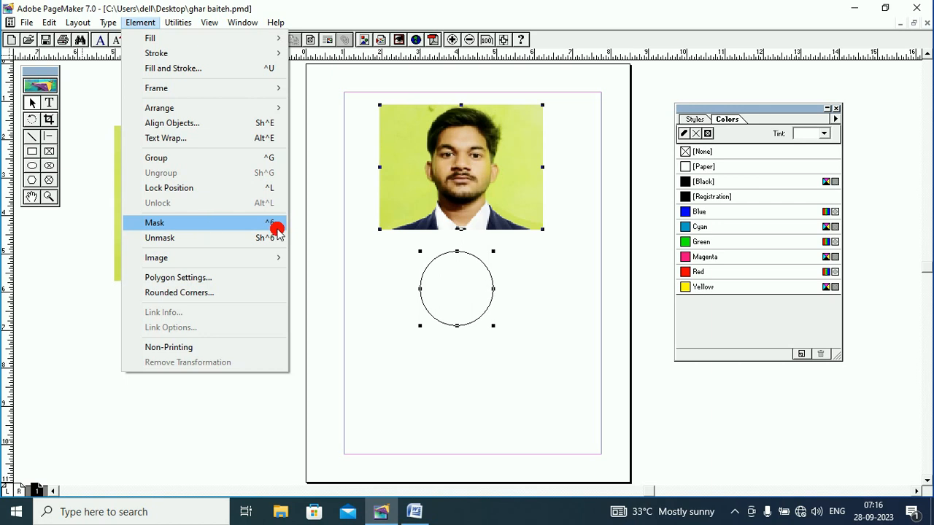
click(177, 225)
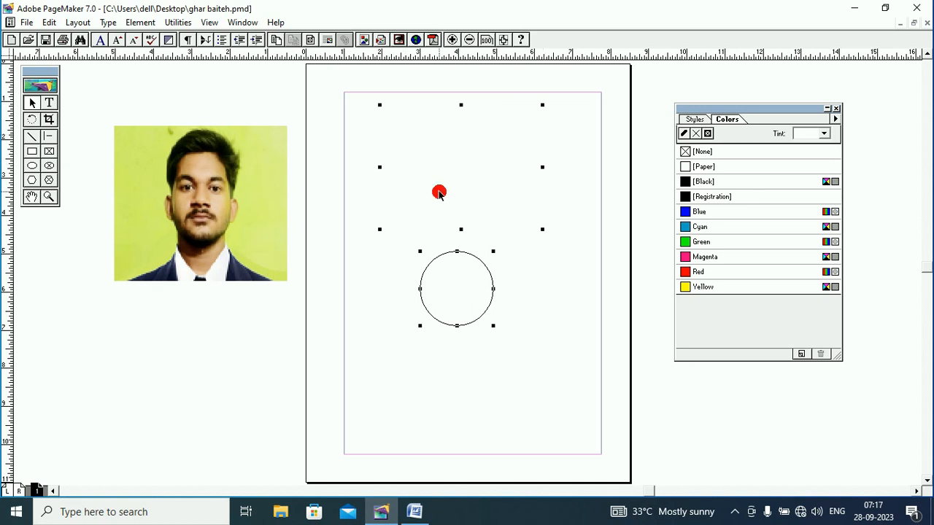
click(400, 270)
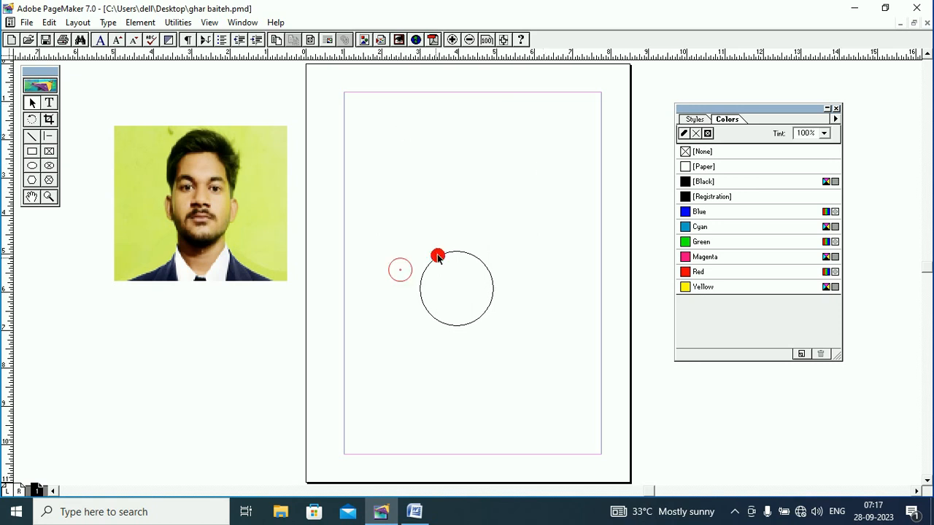
drag(438, 257, 442, 131)
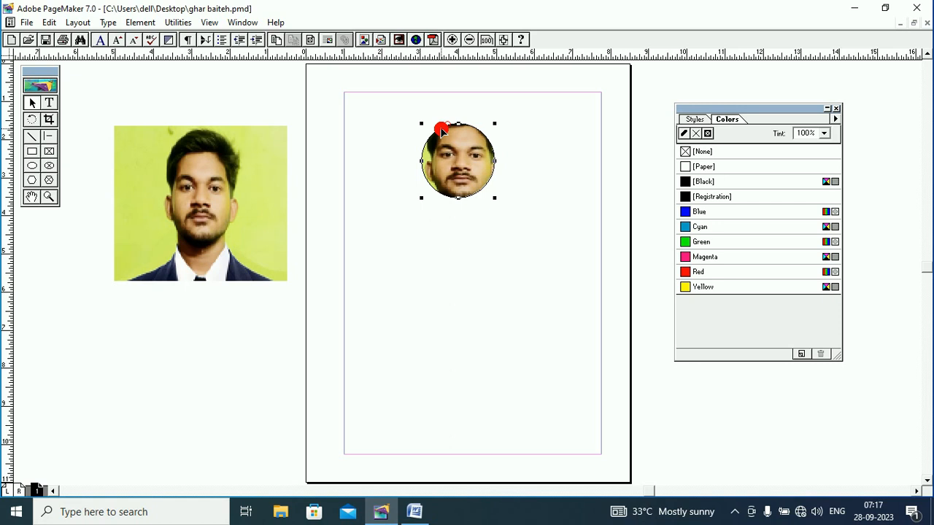
- Enlarge the circular mask outward and taller, shifting it slightly left
drag(495, 197, 517, 224)
drag(458, 150, 474, 183)
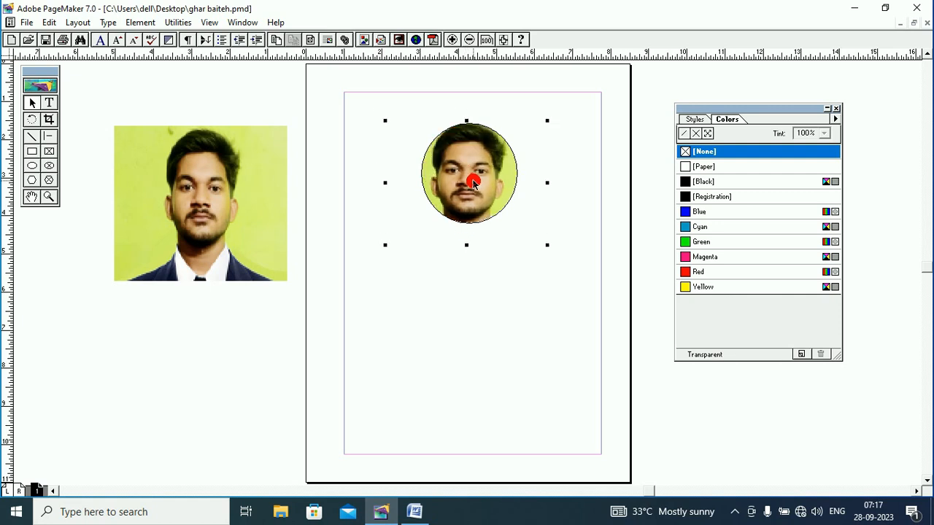
click(438, 281)
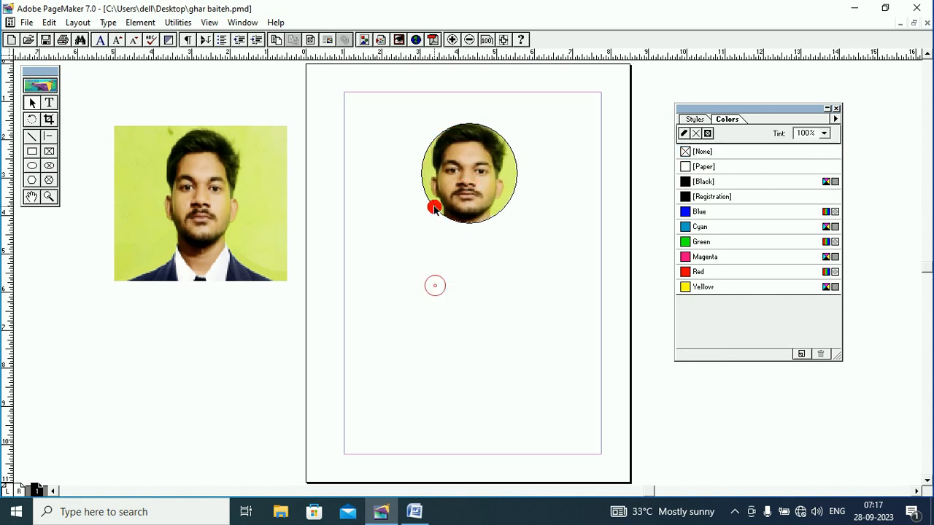
click(434, 208)
drag(420, 229, 408, 239)
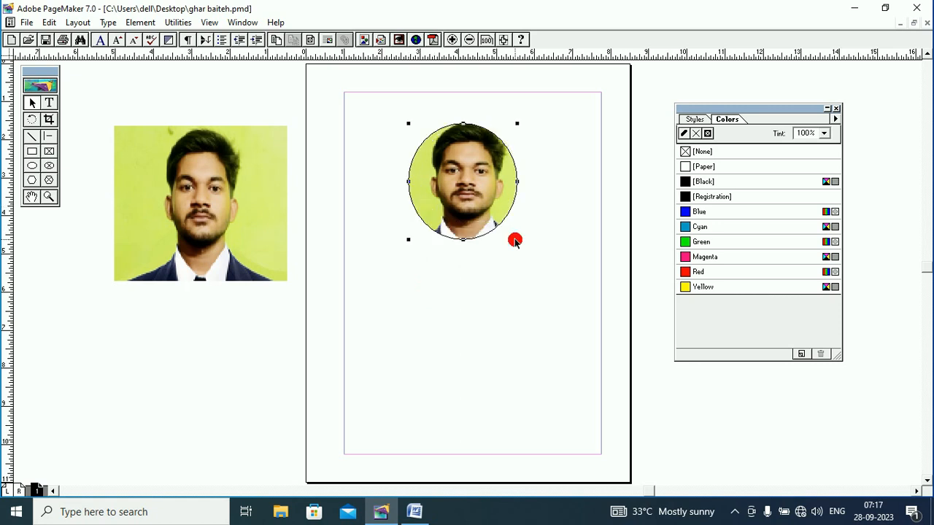
drag(516, 240, 526, 245)
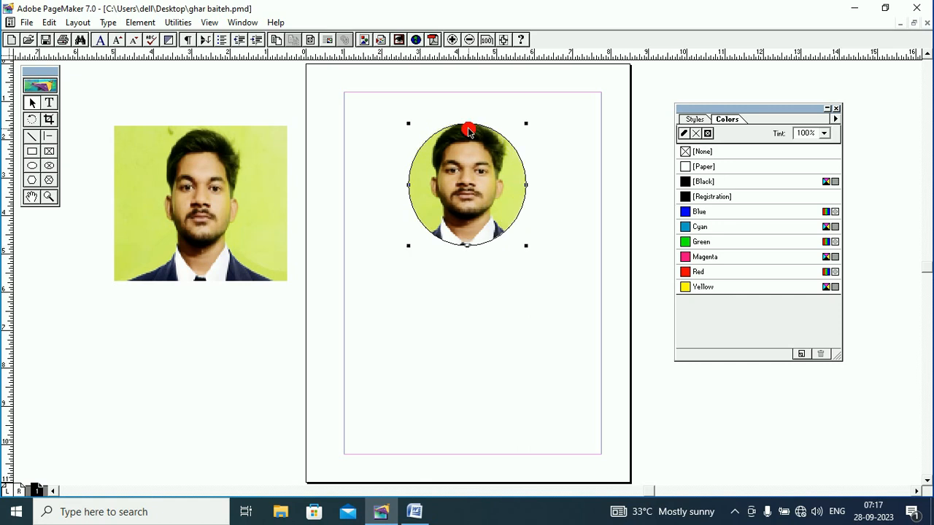
drag(467, 123, 467, 117)
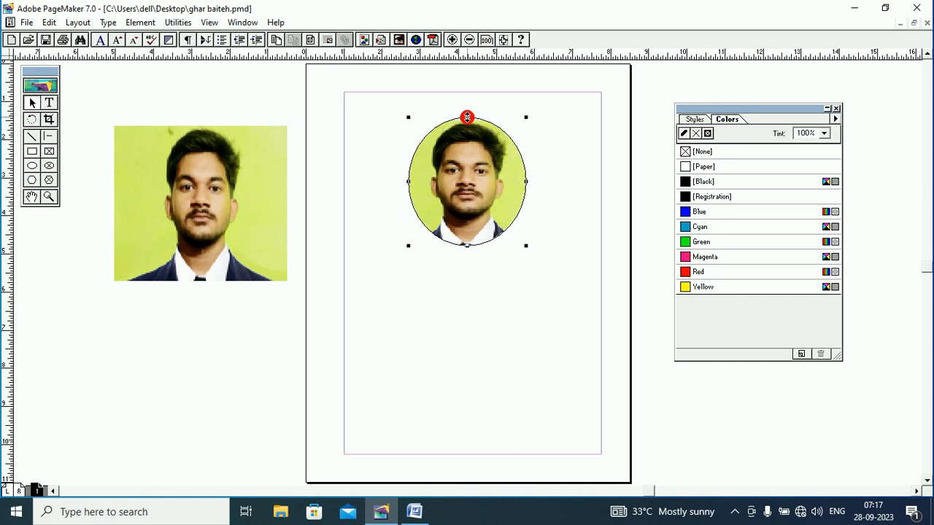
drag(408, 183, 407, 184)
- Enlarge the photo inside the mask and reposition it within the circle
click(475, 199)
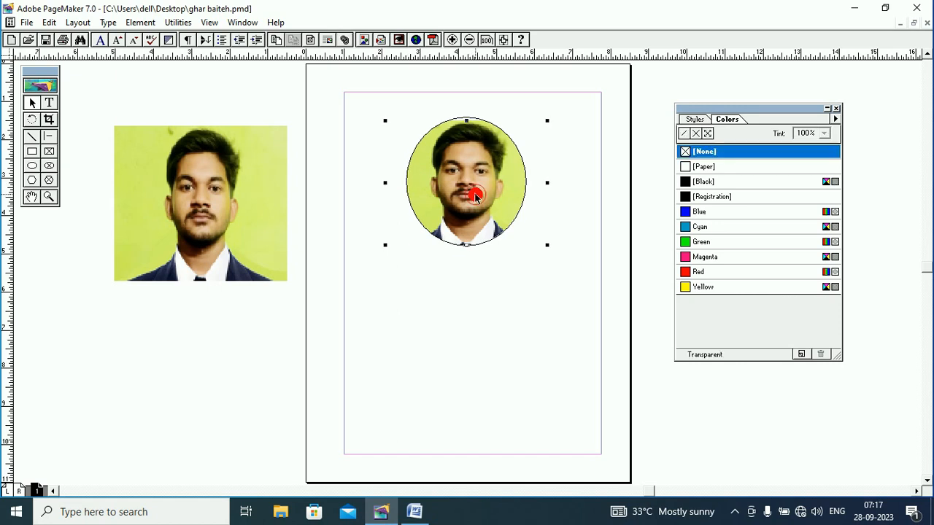
drag(548, 123, 555, 106)
drag(489, 159, 487, 171)
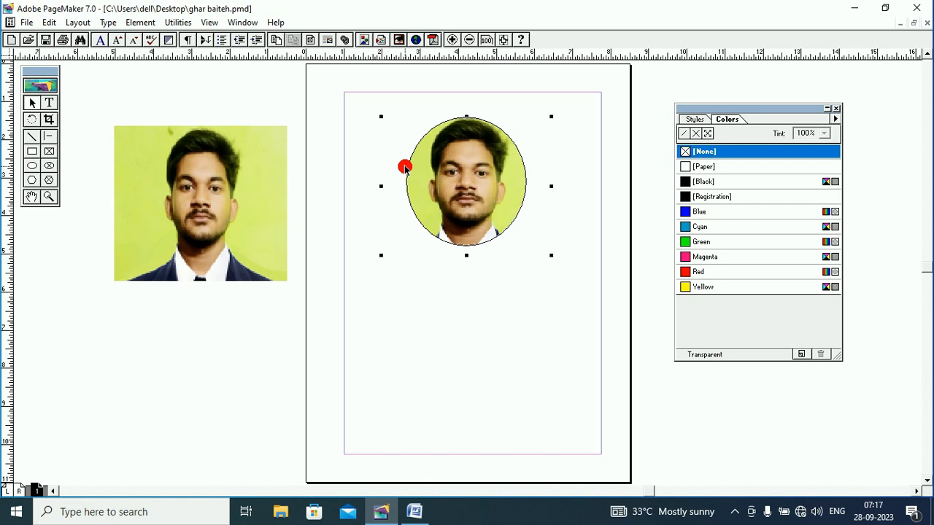
- Try heavier strokes on the circle, applying a 12pt and then an 8pt outline
click(148, 23)
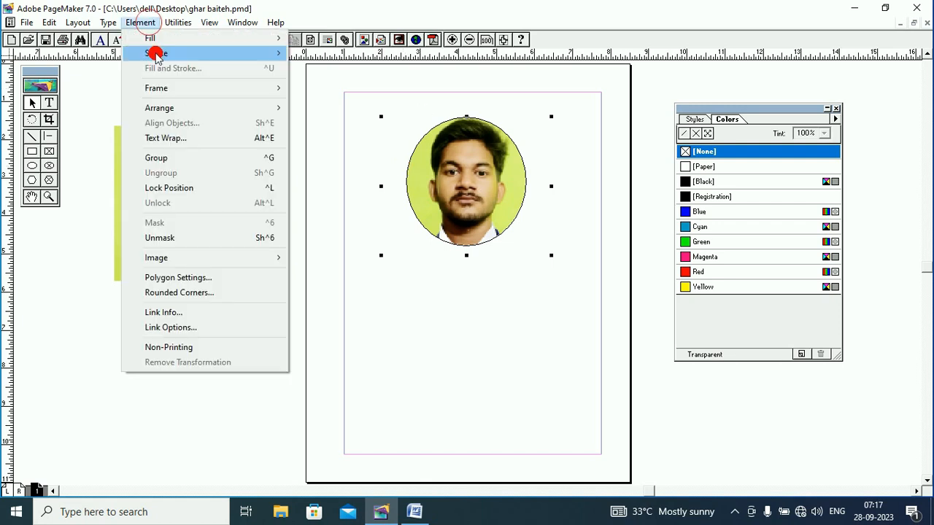
mouse_move(218, 62)
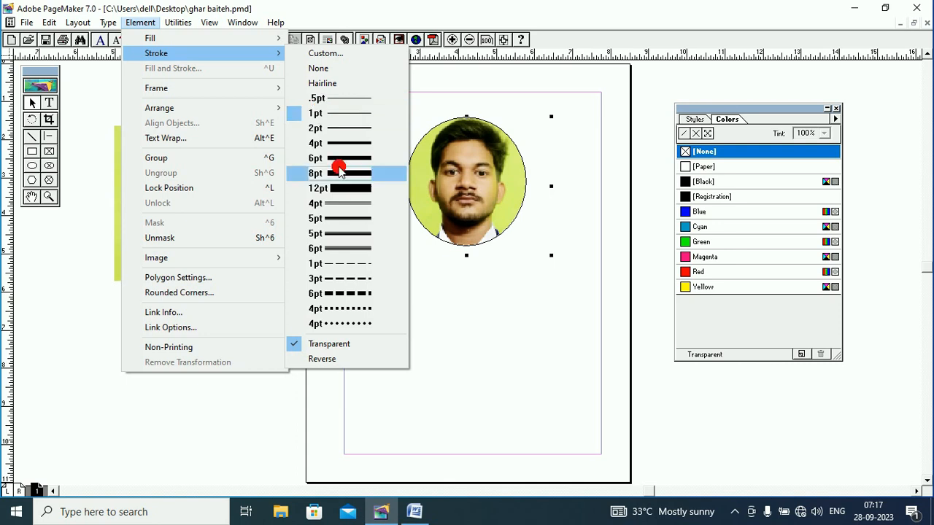
click(339, 171)
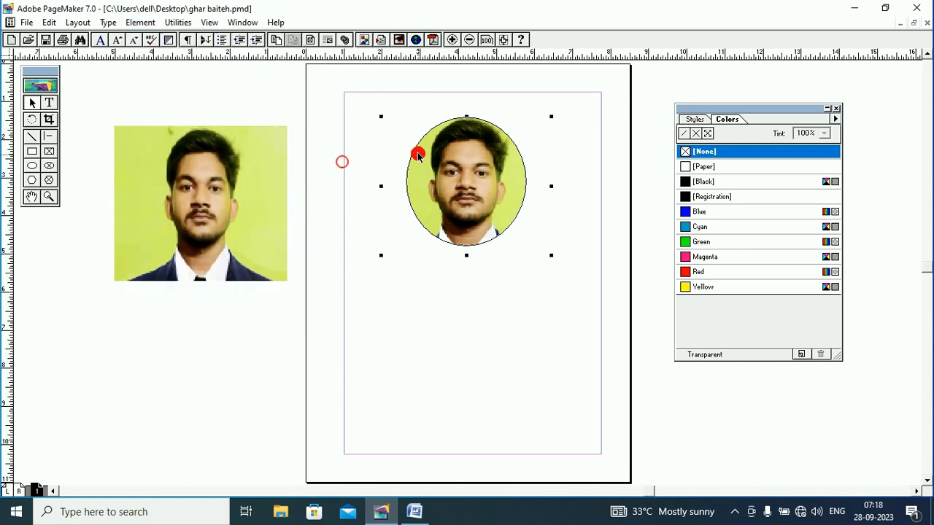
click(141, 24)
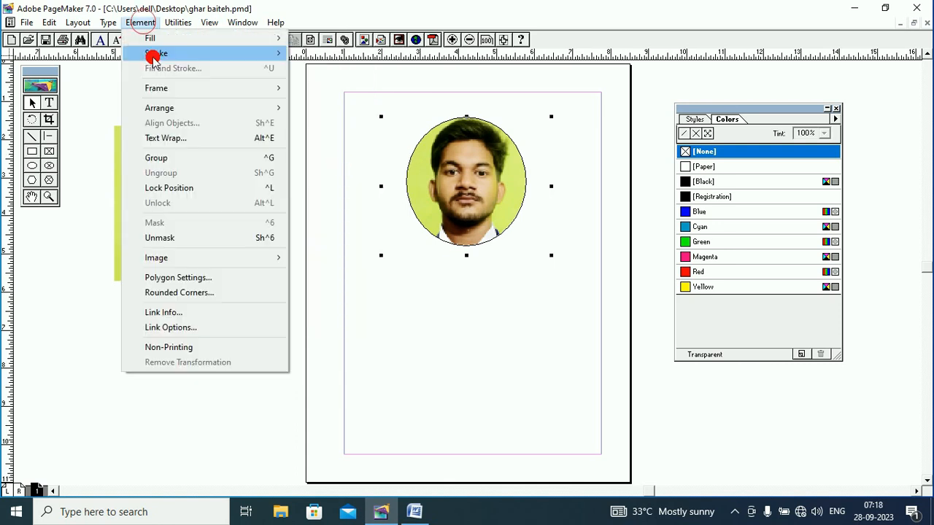
click(153, 58)
click(340, 189)
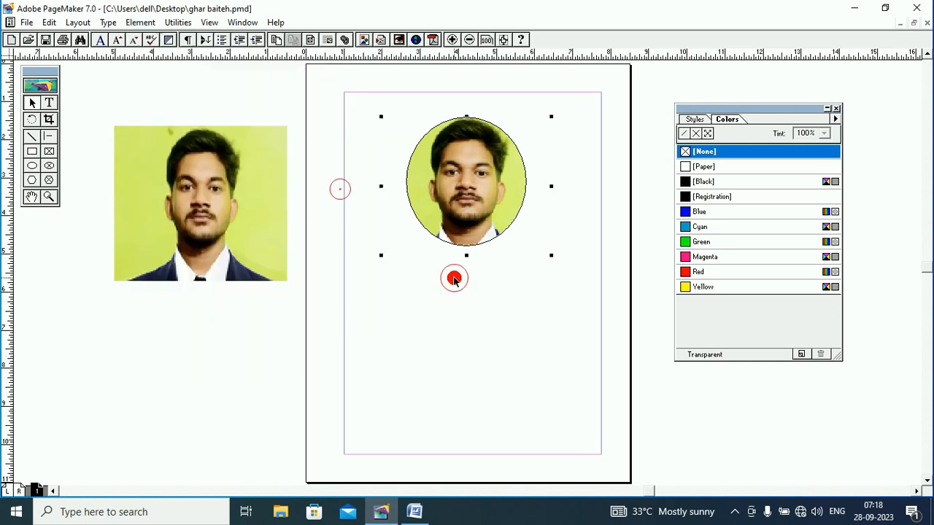
click(454, 279)
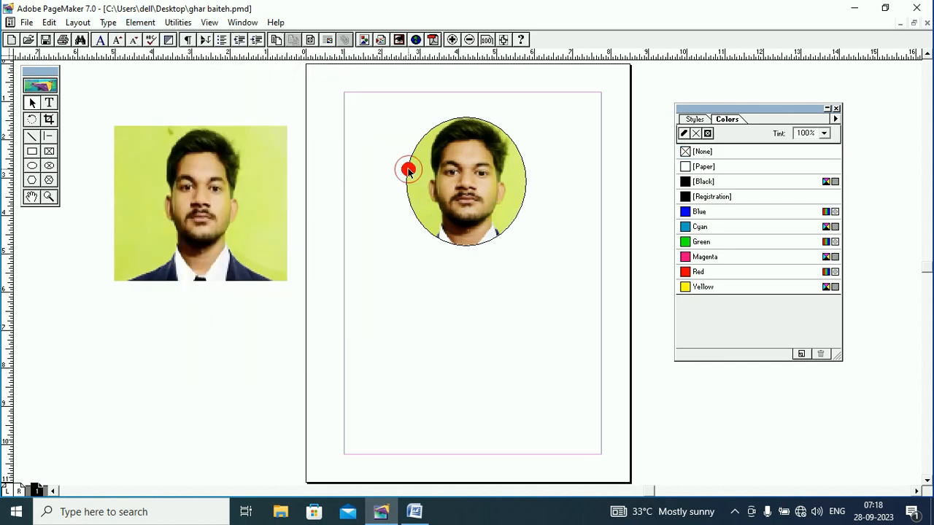
click(408, 170)
click(141, 23)
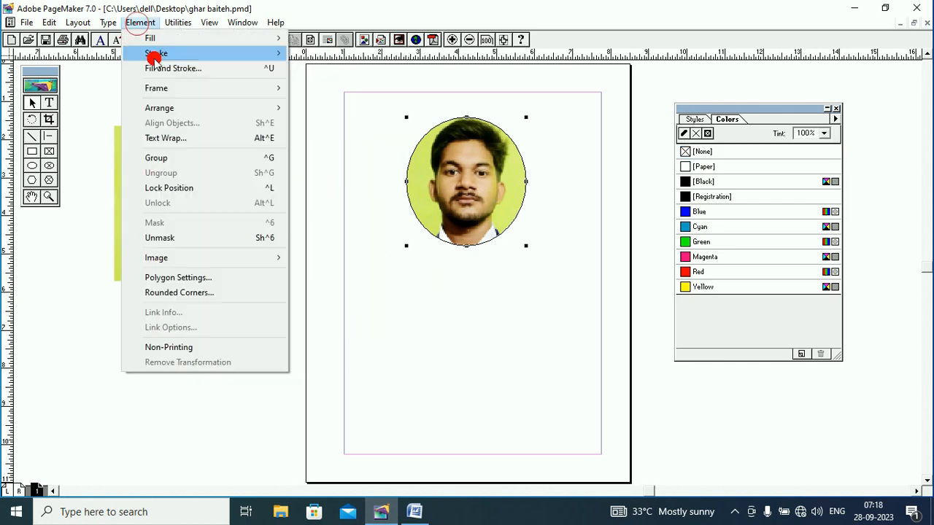
mouse_move(155, 58)
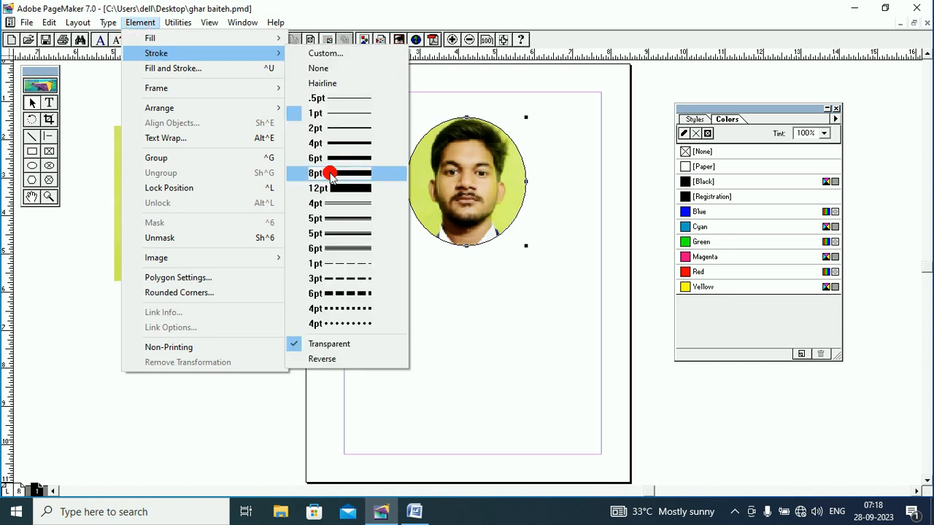
click(330, 174)
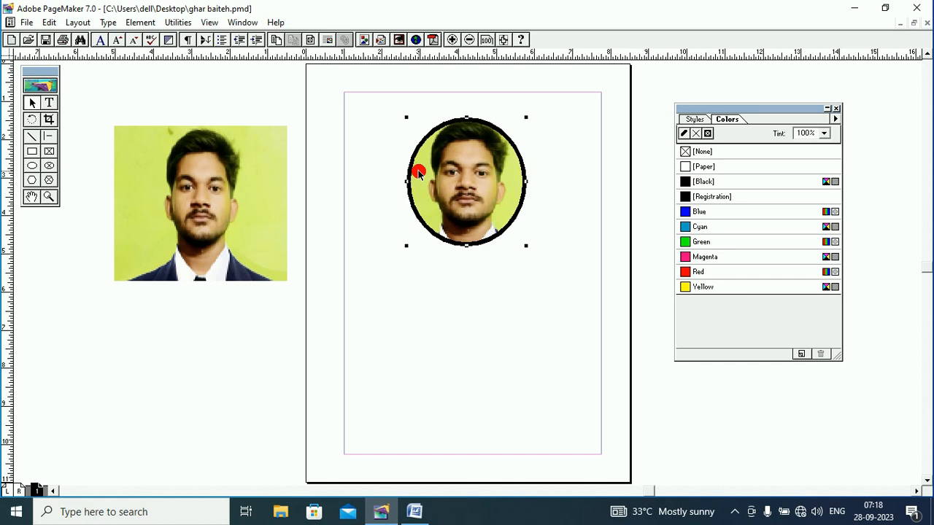
- Try a 6pt triple-line stroke, then switch the border to a 4pt dotted line
click(134, 27)
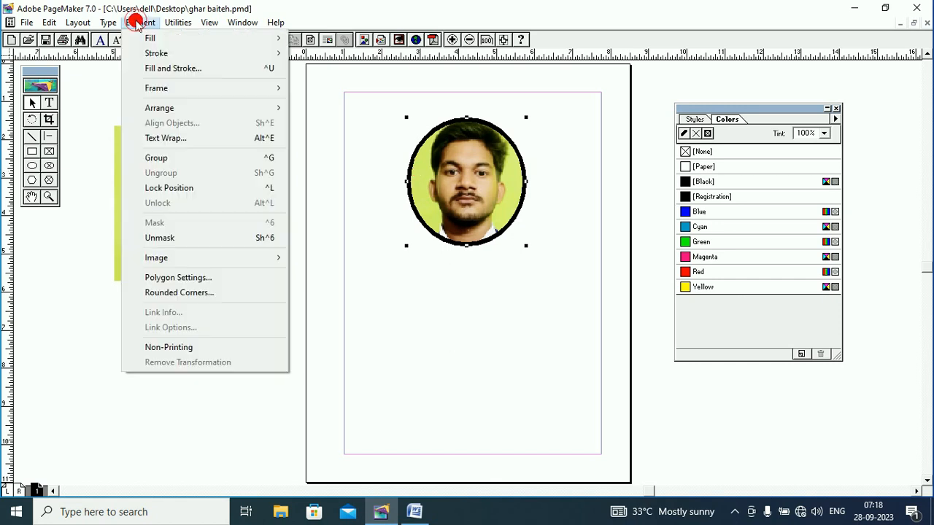
click(151, 55)
click(362, 257)
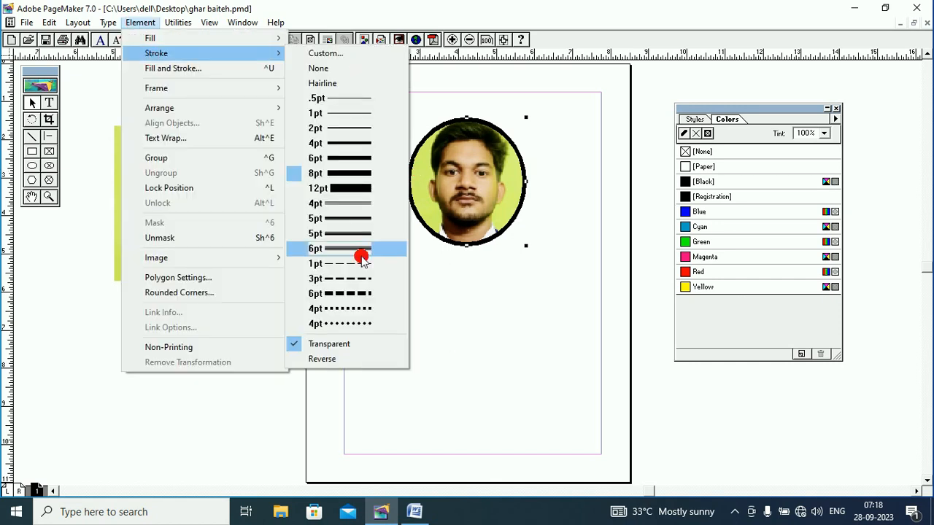
click(360, 251)
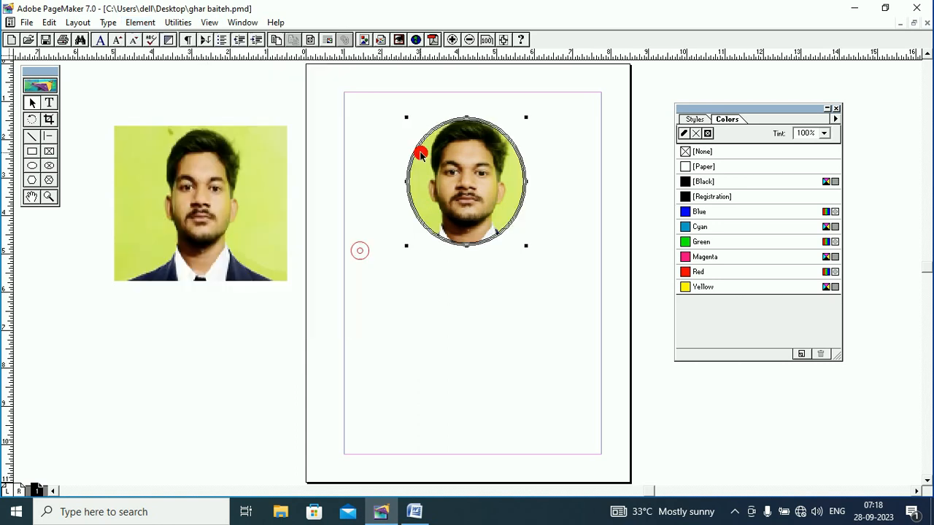
click(130, 23)
click(138, 54)
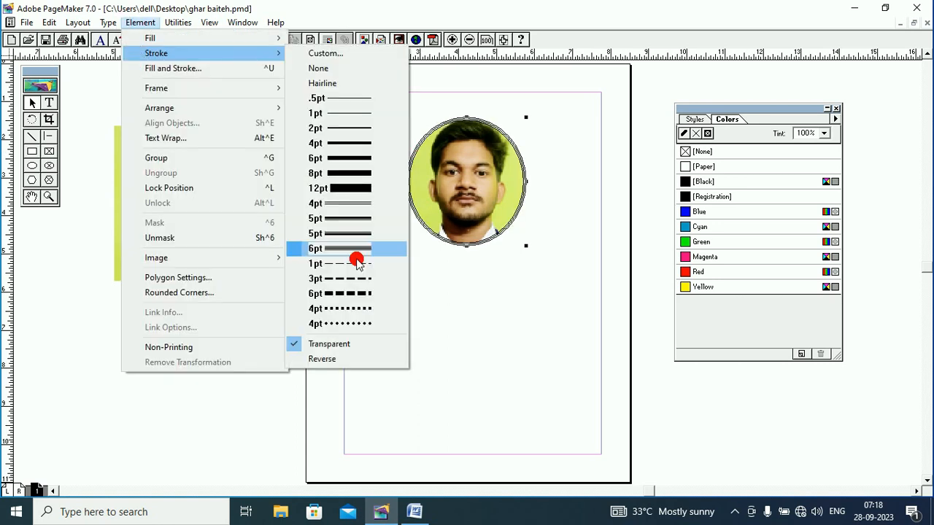
click(348, 309)
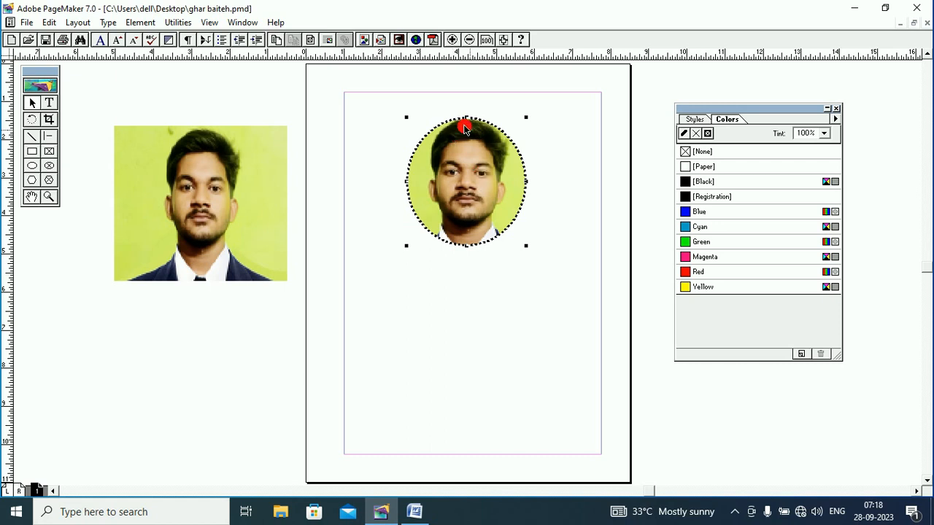
- Colour the dotted border red, then change it to blue
click(685, 133)
click(687, 271)
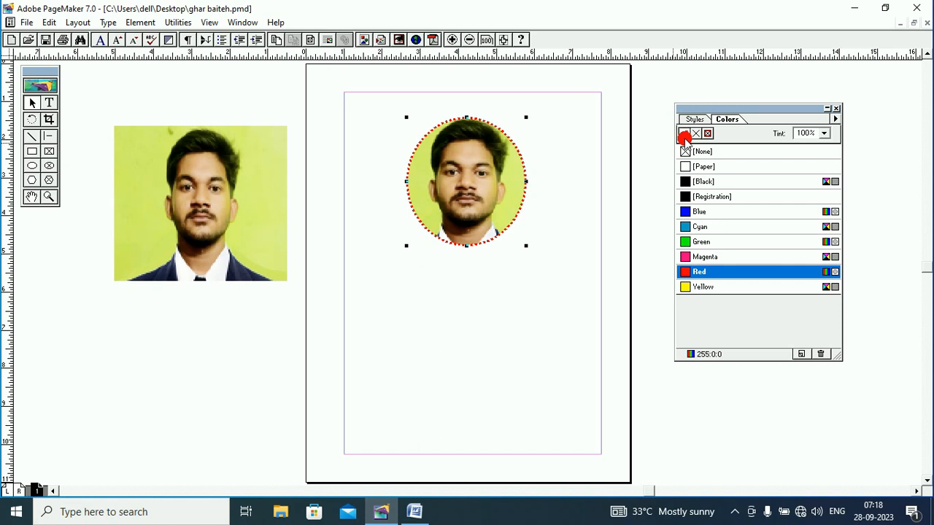
click(688, 212)
click(441, 205)
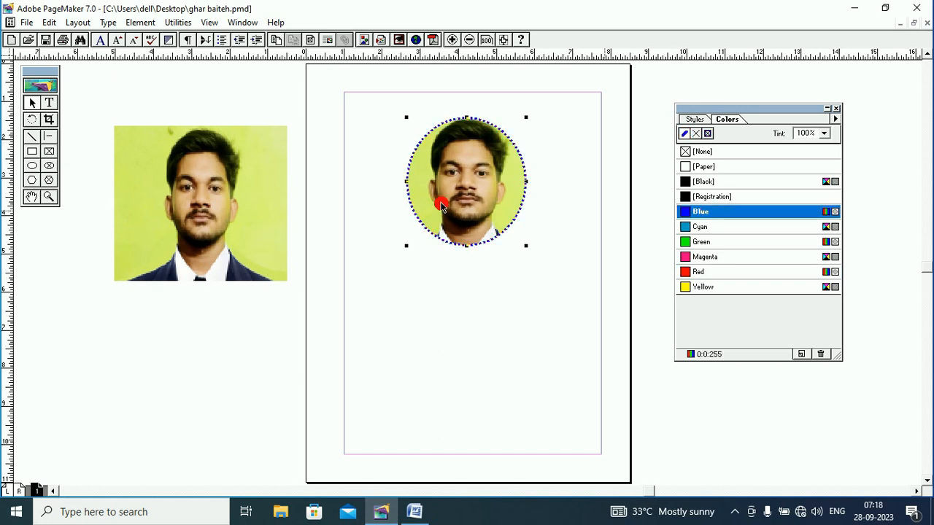
- View the page at Actual Size and pan to centre the circular portrait
right_click(367, 154)
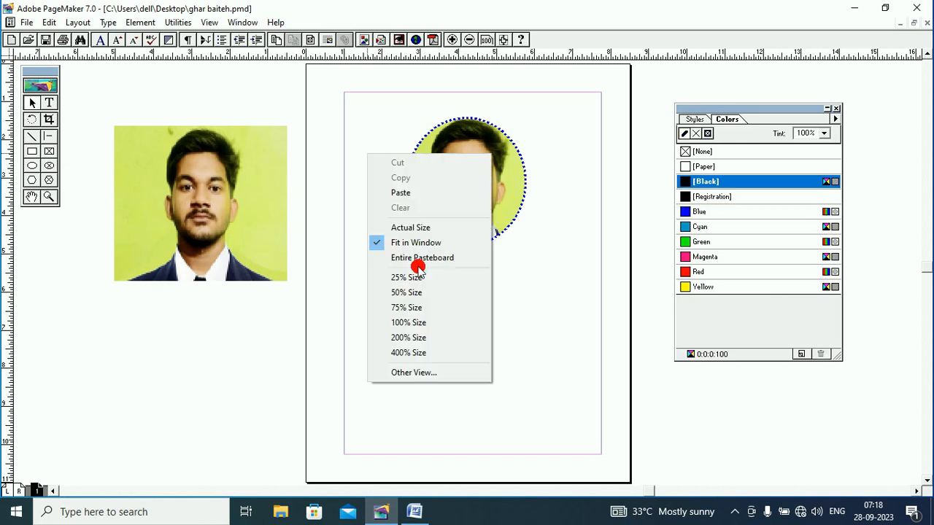
click(410, 228)
click(32, 196)
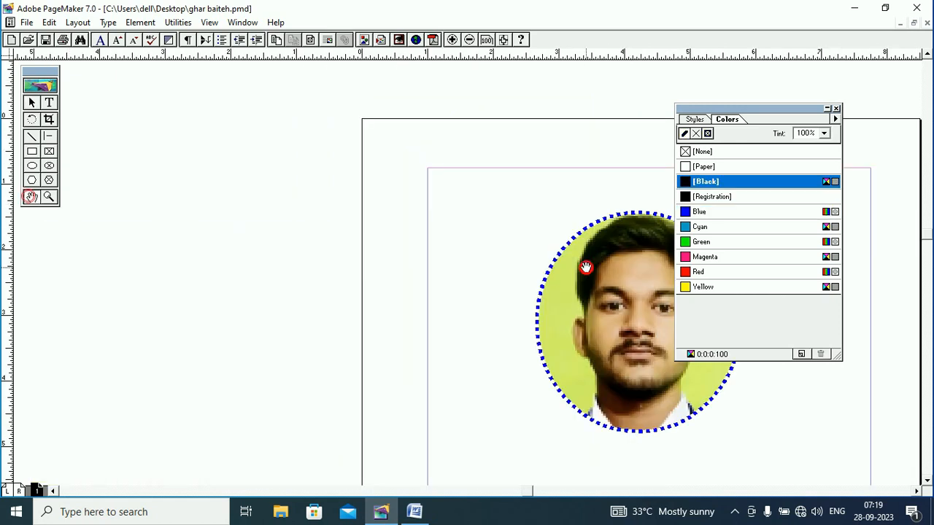
drag(586, 267, 465, 189)
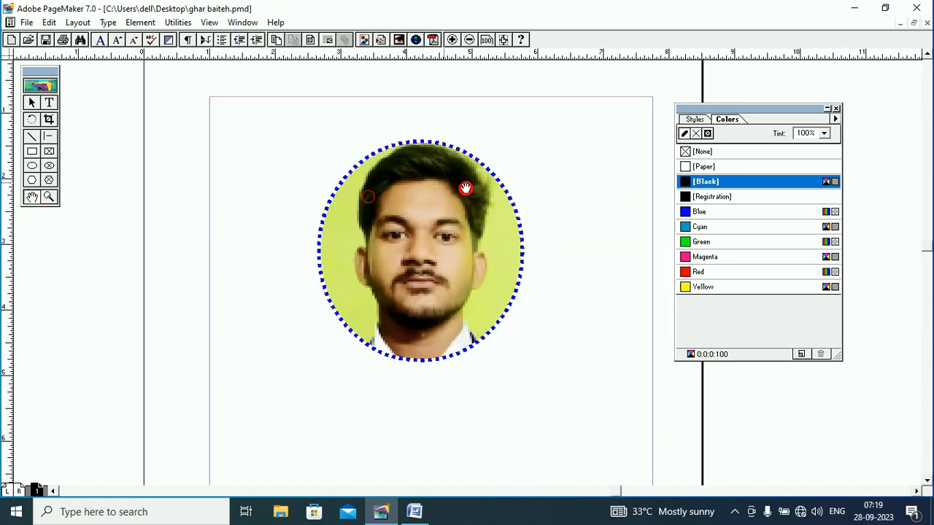
click(32, 102)
click(346, 175)
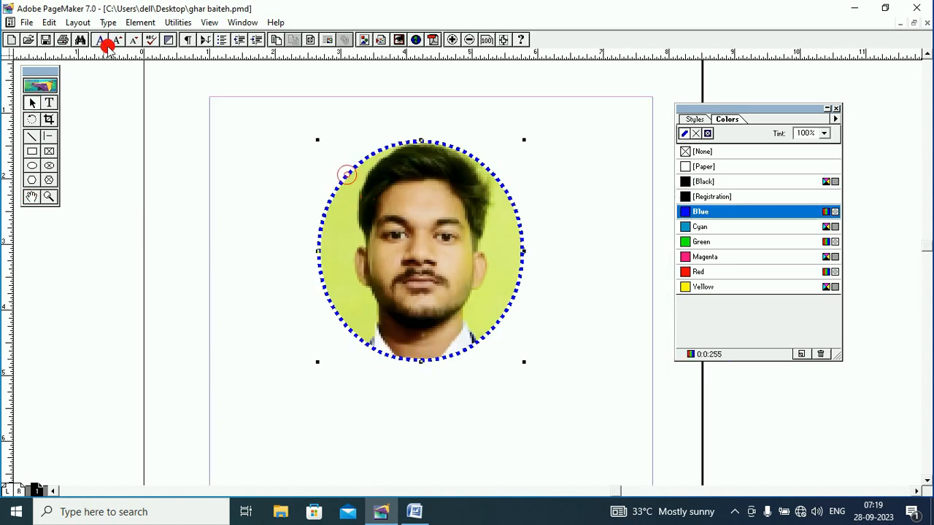
- Make the border a solid 5pt line, yellow then black, and fit the page in the window
click(134, 22)
mouse_move(148, 53)
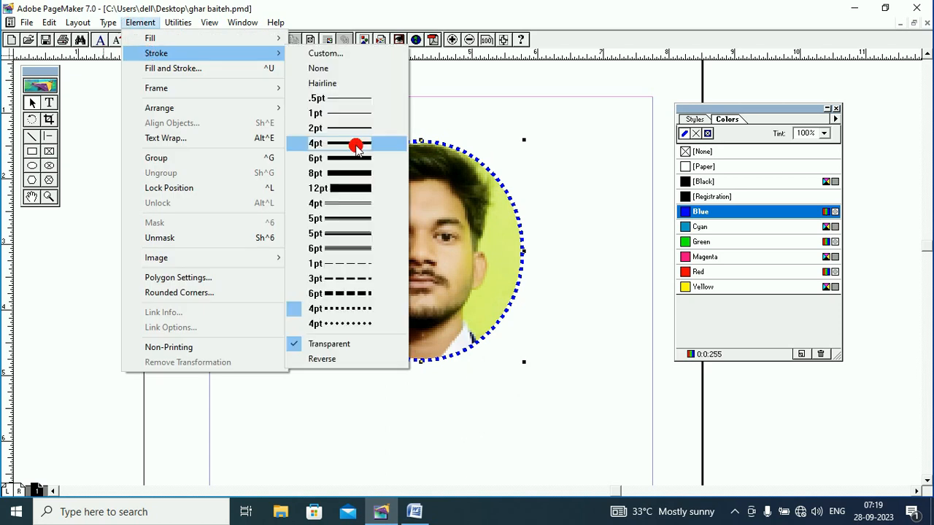
click(352, 231)
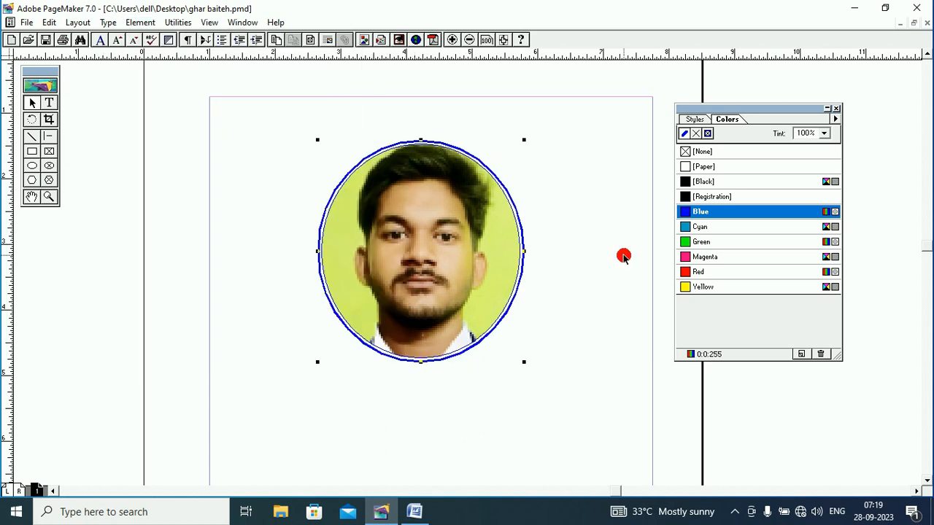
click(689, 287)
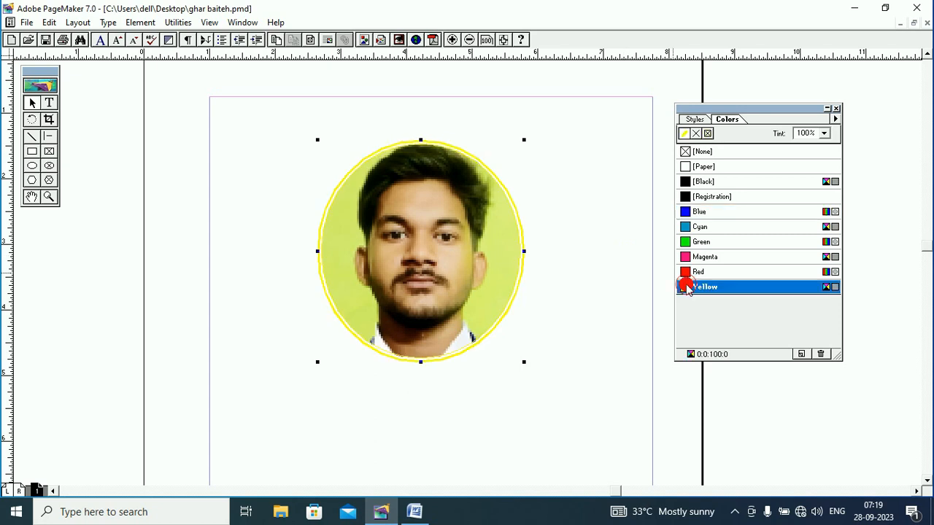
click(556, 197)
click(688, 182)
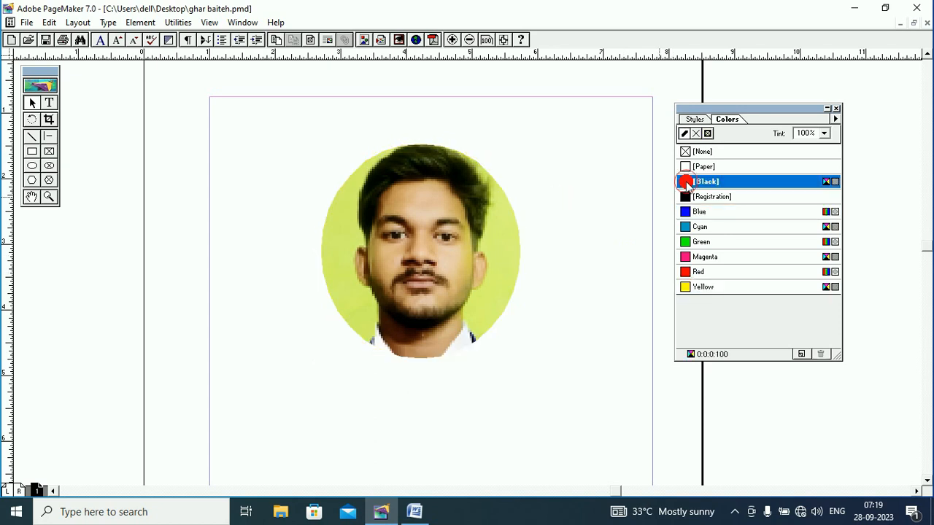
right_click(254, 188)
click(291, 272)
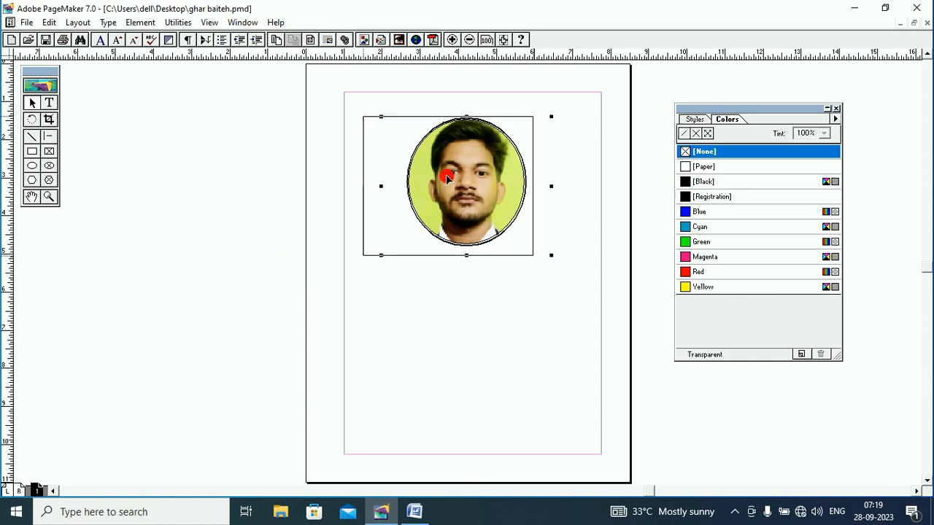
- Pull the photo out of the circular frame and move it back inside
drag(464, 178, 283, 185)
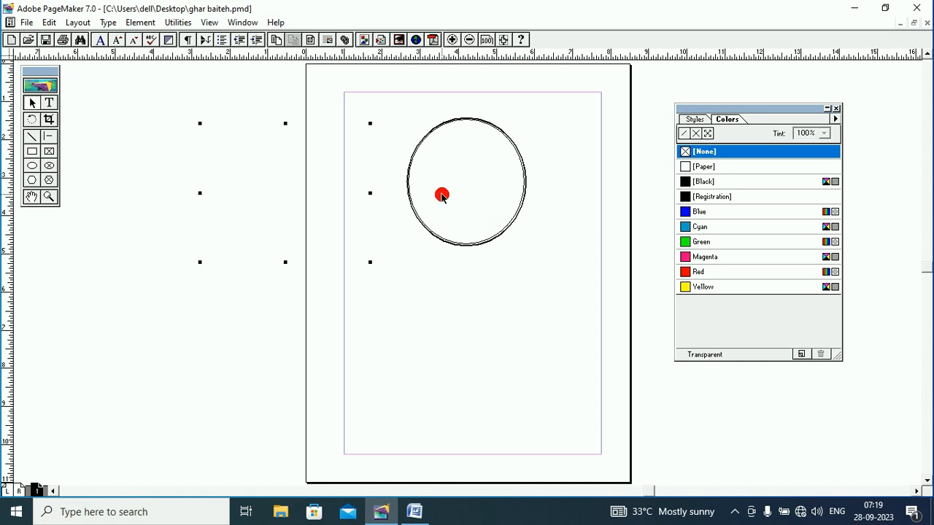
drag(303, 189, 474, 177)
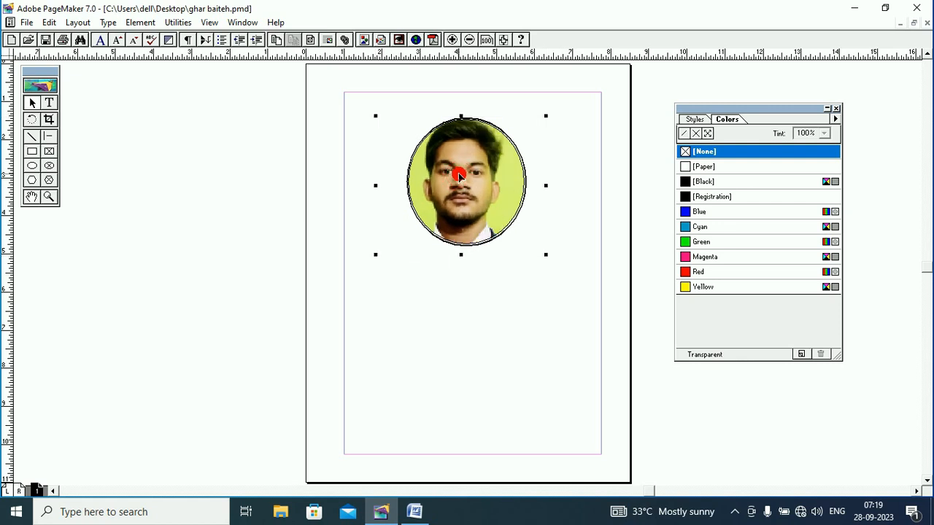
drag(458, 175, 460, 175)
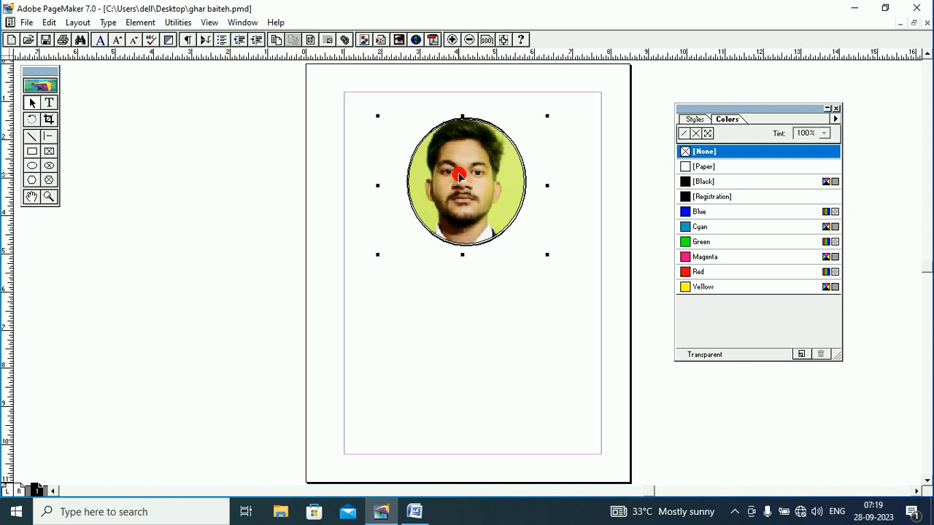
click(395, 102)
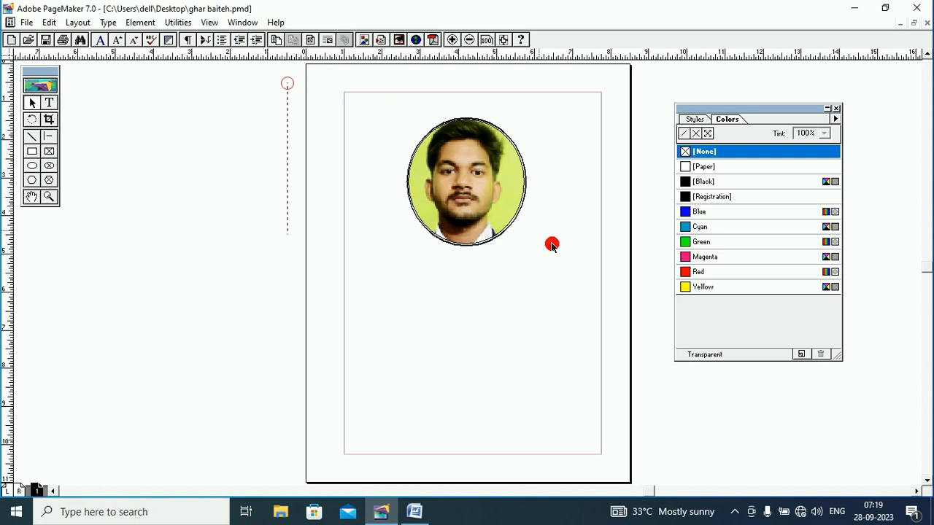
- Marquee-select the photo and circle, group them, and nudge the group slightly
drag(552, 245, 610, 292)
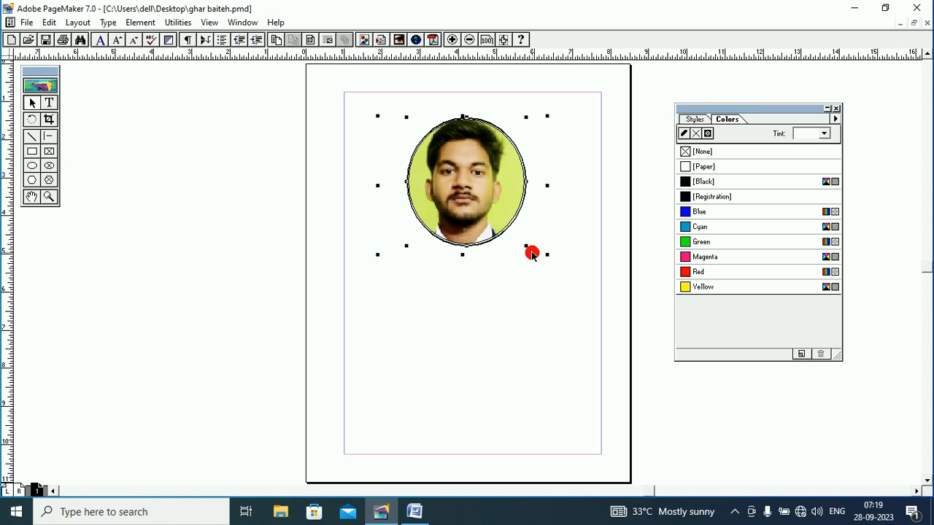
click(139, 23)
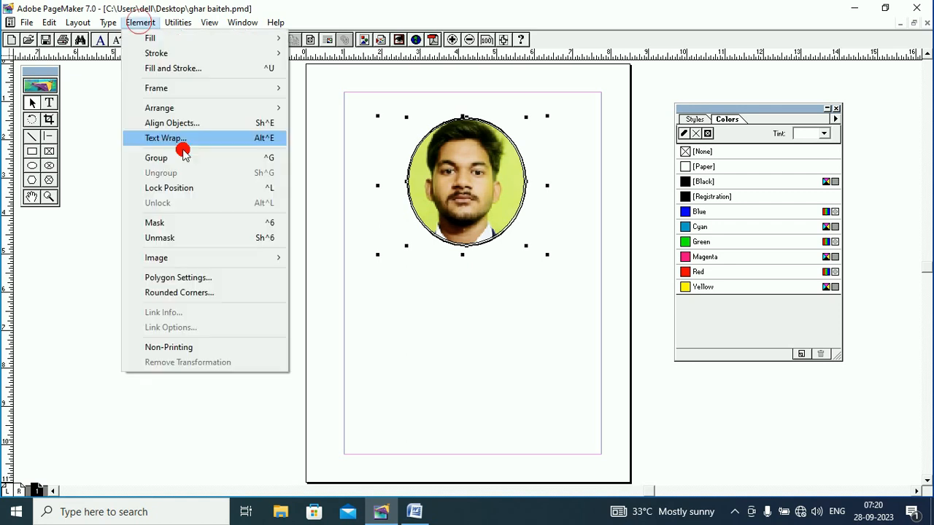
click(182, 157)
drag(449, 184, 469, 191)
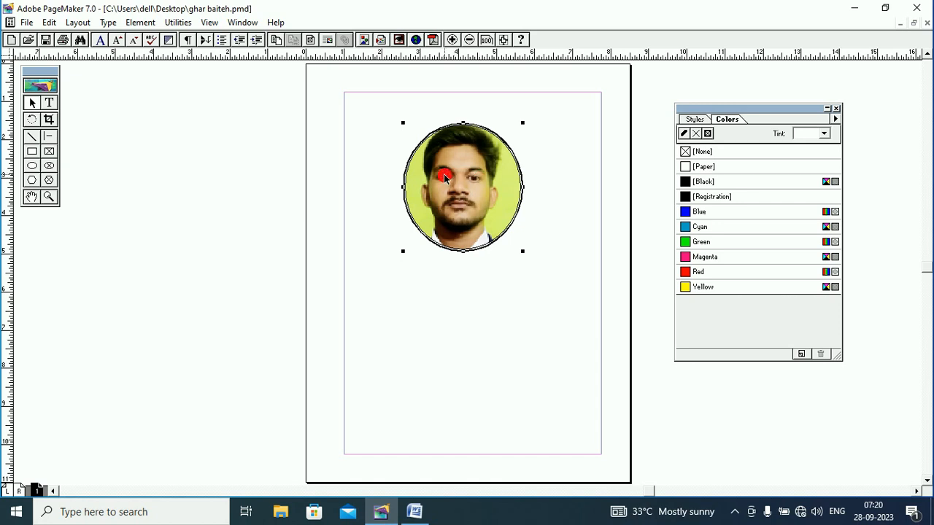
- Ungroup them and shift the photo lower inside the circular mask
click(143, 22)
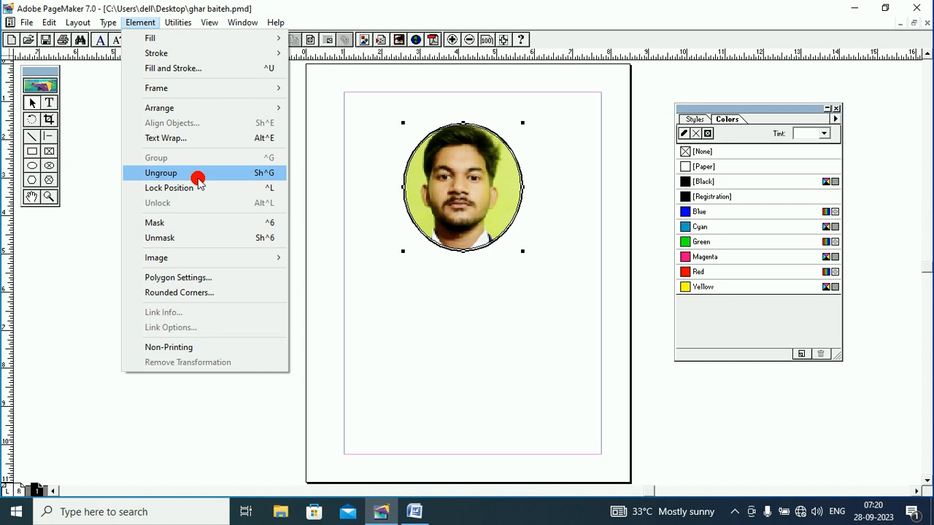
click(161, 172)
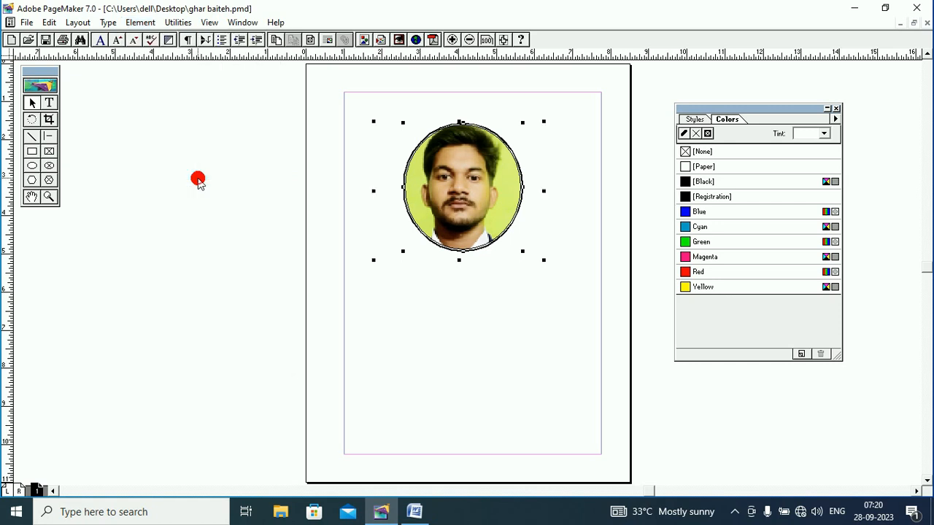
click(383, 315)
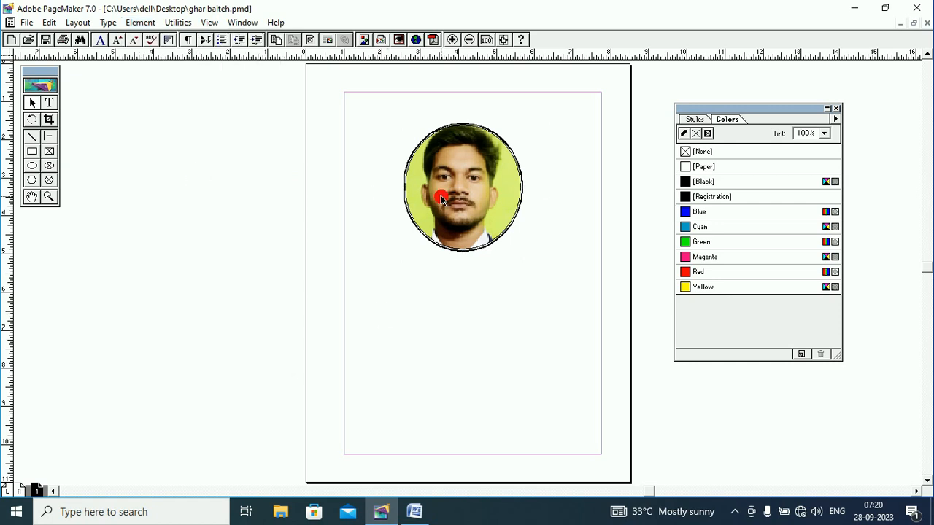
drag(443, 198, 453, 231)
click(608, 322)
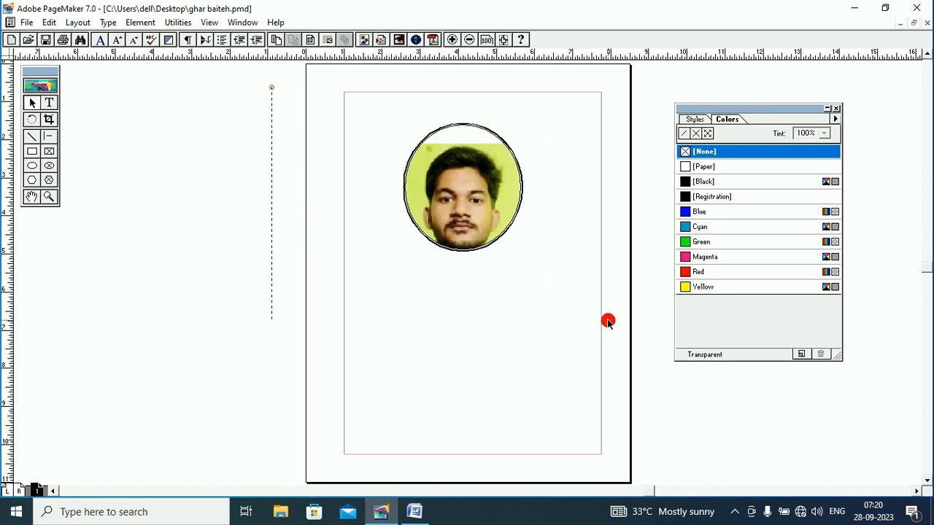
- Select everything and unmask the photo from its circular frame
key(ctrl+a)
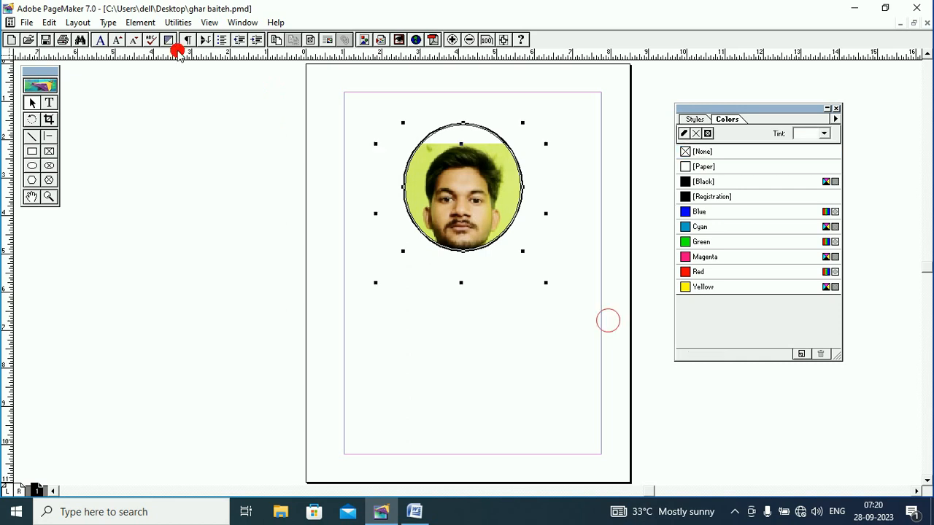
click(141, 23)
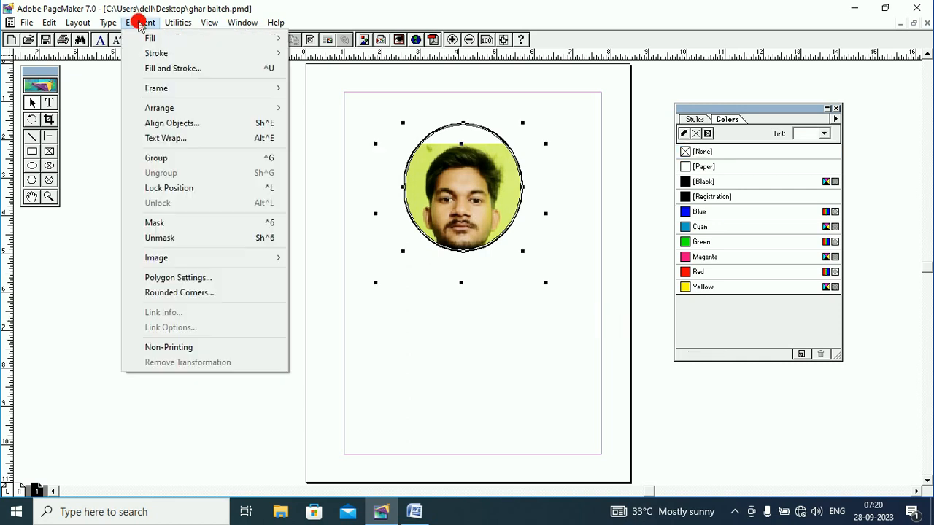
click(169, 241)
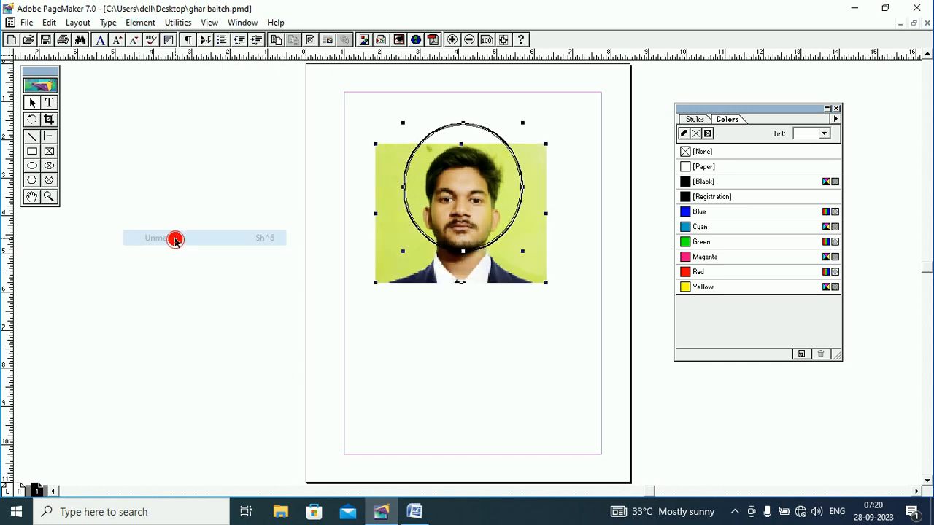
- Move the photo onto the pasteboard left of the page, leaving the empty circle
click(372, 343)
click(406, 254)
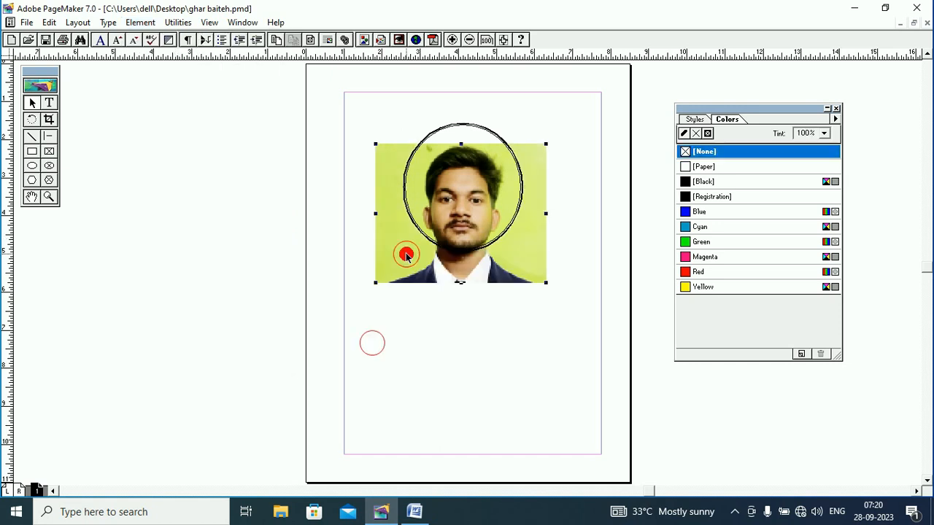
drag(406, 255, 203, 218)
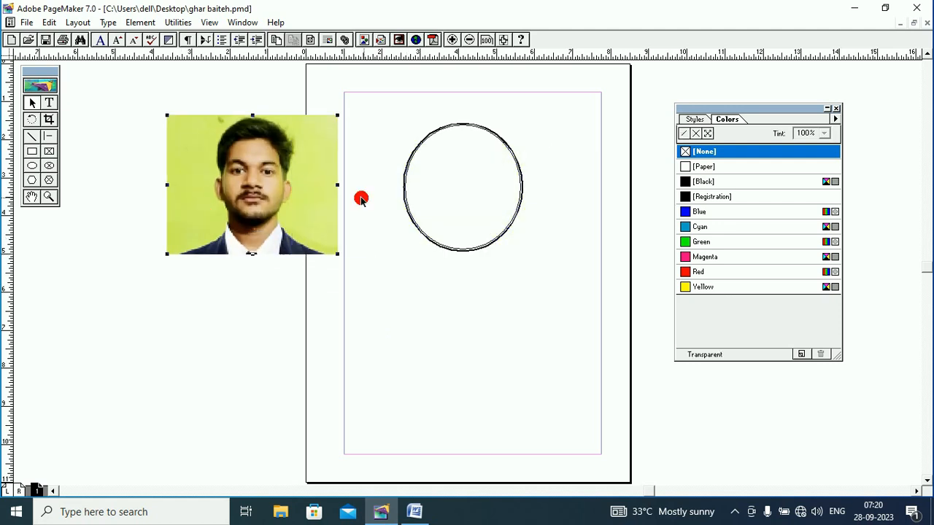
drag(264, 167, 219, 161)
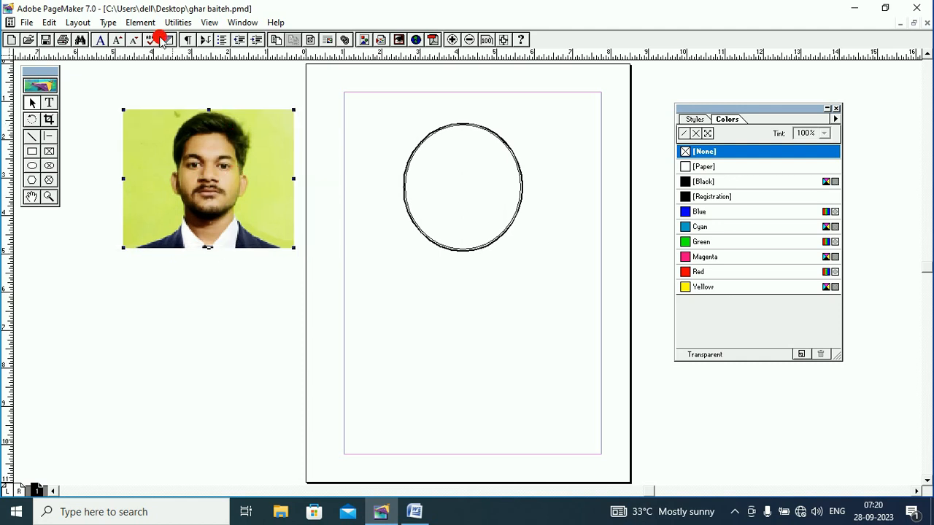
click(140, 22)
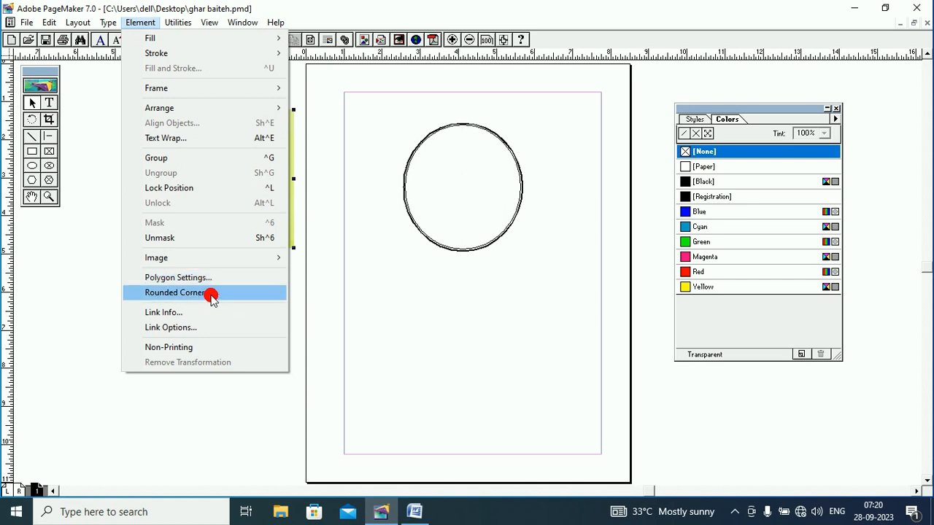
- Draw a rectangle below the empty circle with the Rectangle tool
click(357, 234)
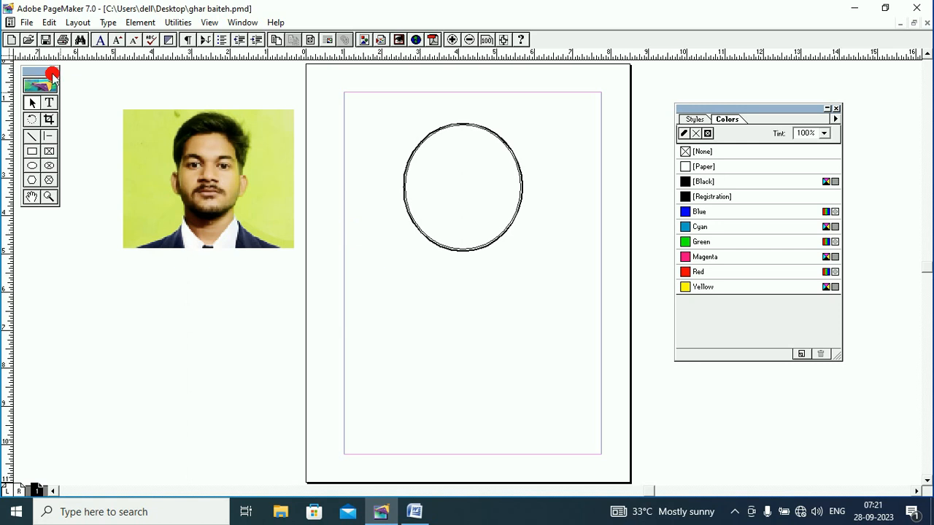
click(33, 151)
drag(379, 269, 583, 373)
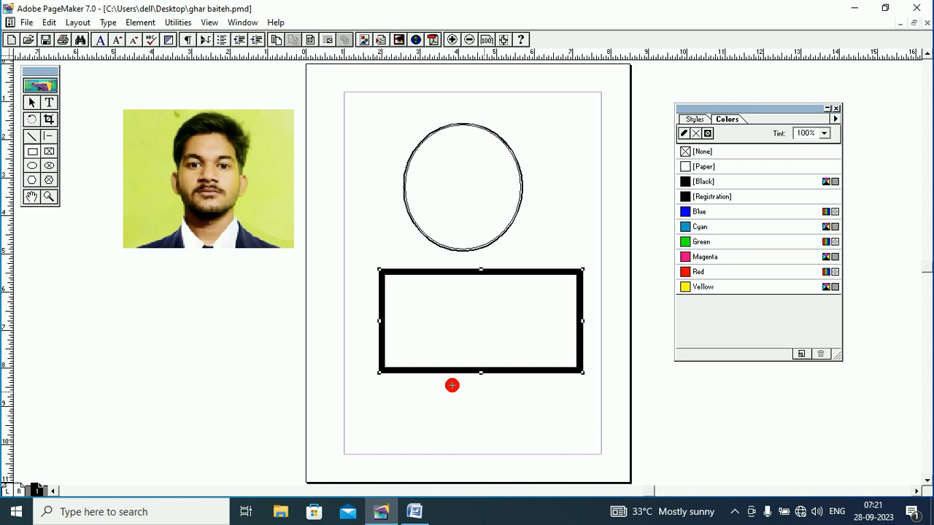
- Set the rectangle's stroke to 4pt
click(140, 23)
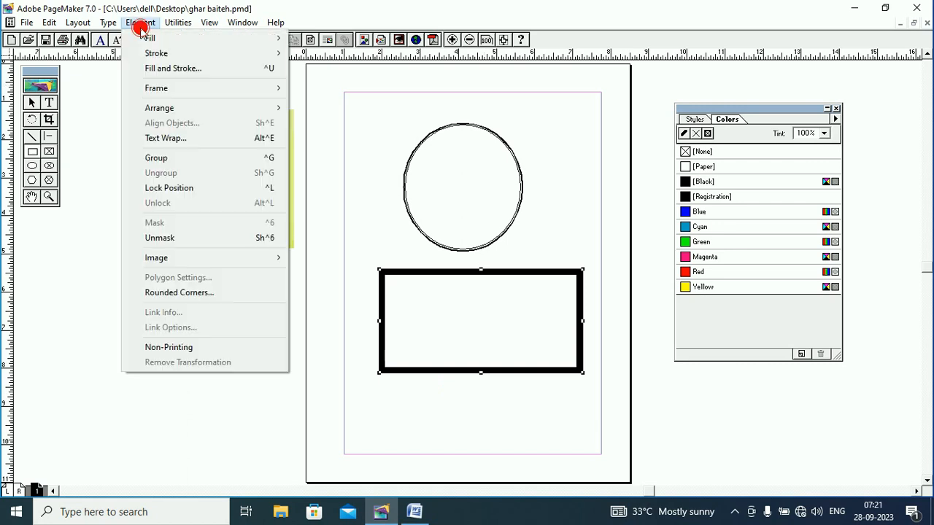
mouse_move(161, 52)
click(329, 127)
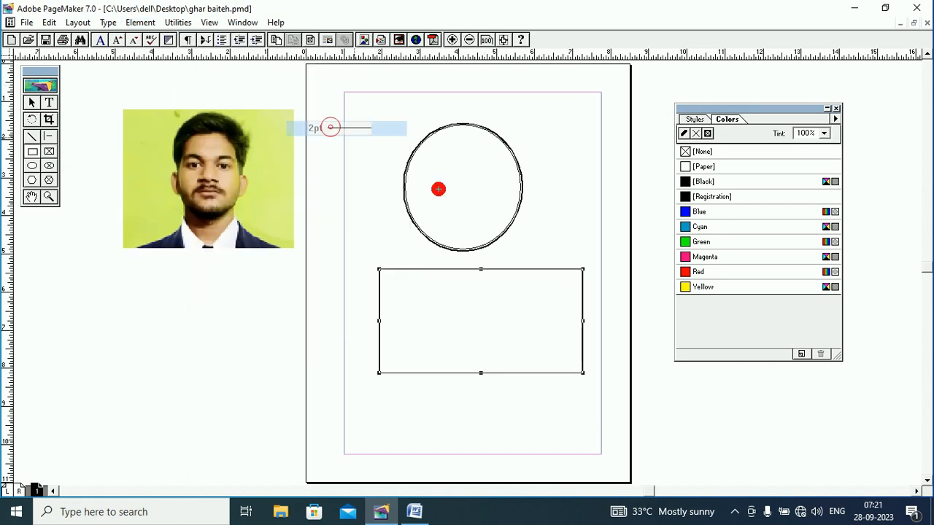
click(156, 22)
mouse_move(156, 54)
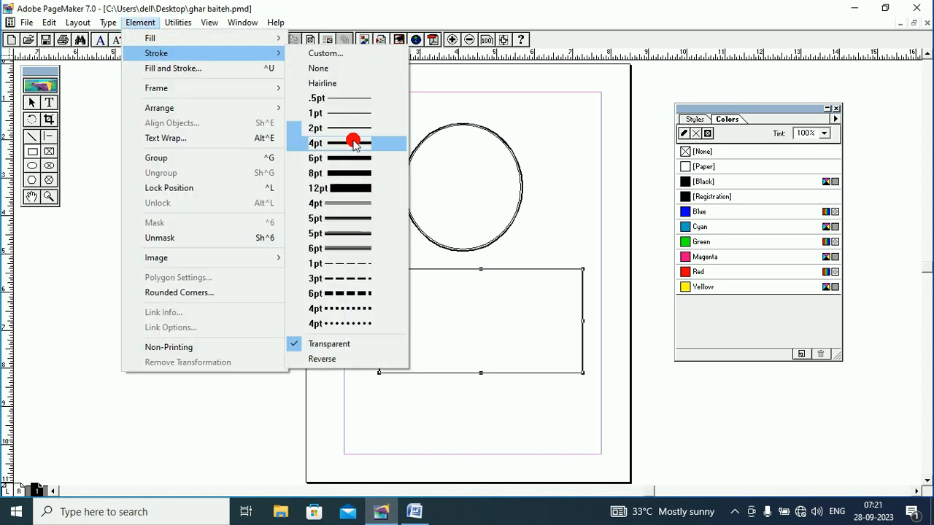
click(353, 143)
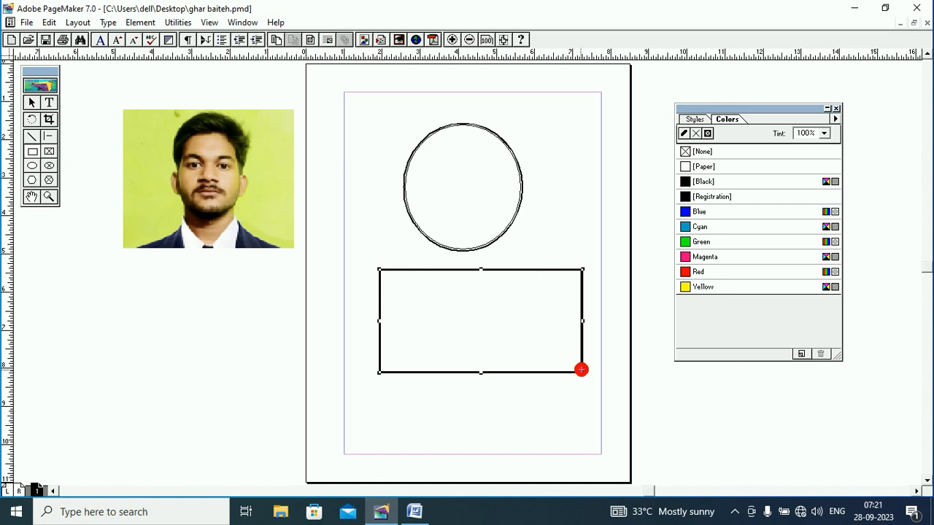
- Bring up the Rounded Corners dialog and move it aside to reveal the rectangle
click(145, 22)
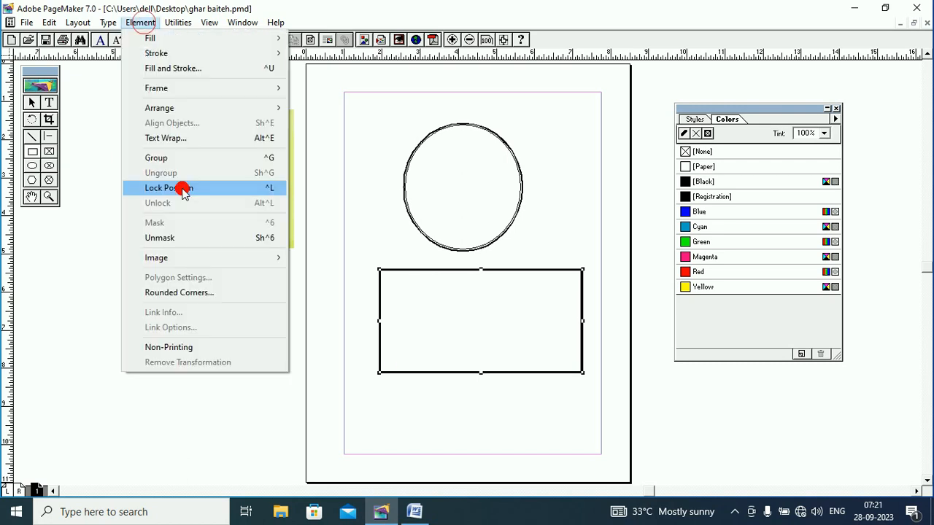
click(229, 295)
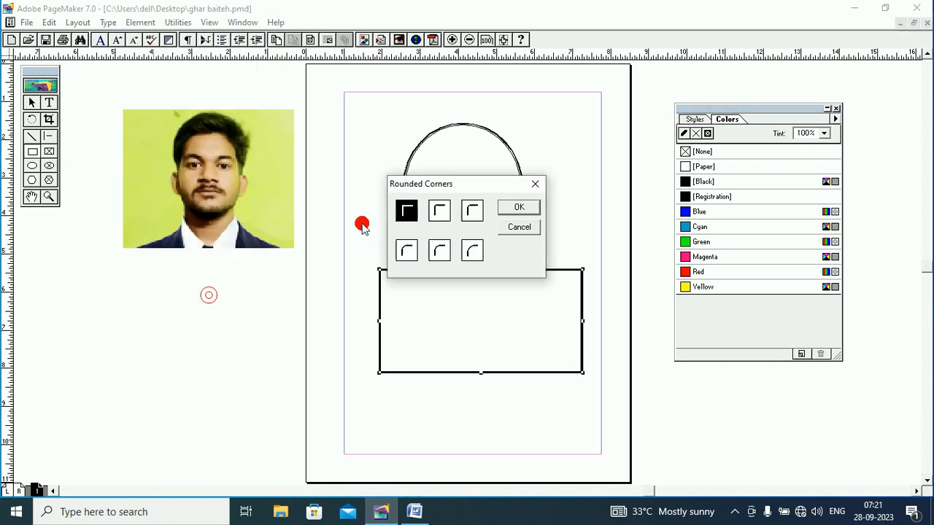
drag(416, 181, 305, 115)
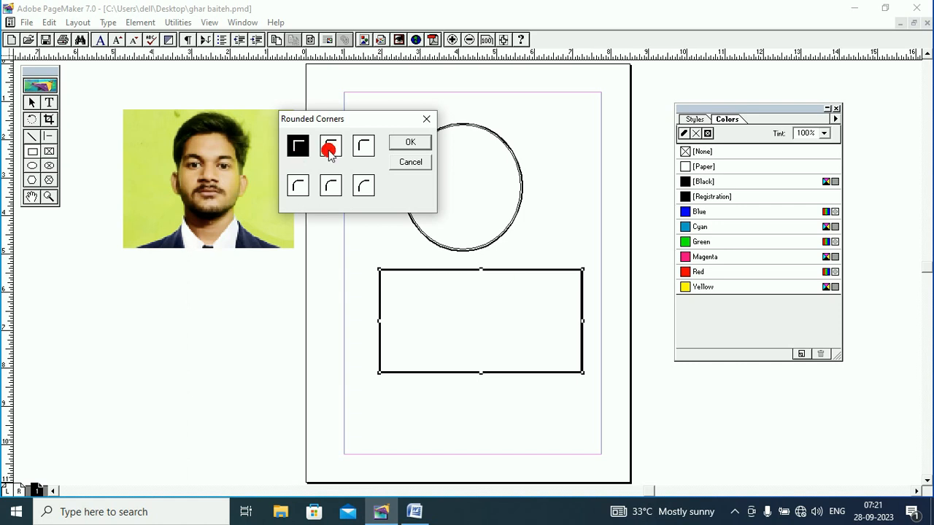
- Apply the third, slightly rounded corner style to the rectangle
click(361, 154)
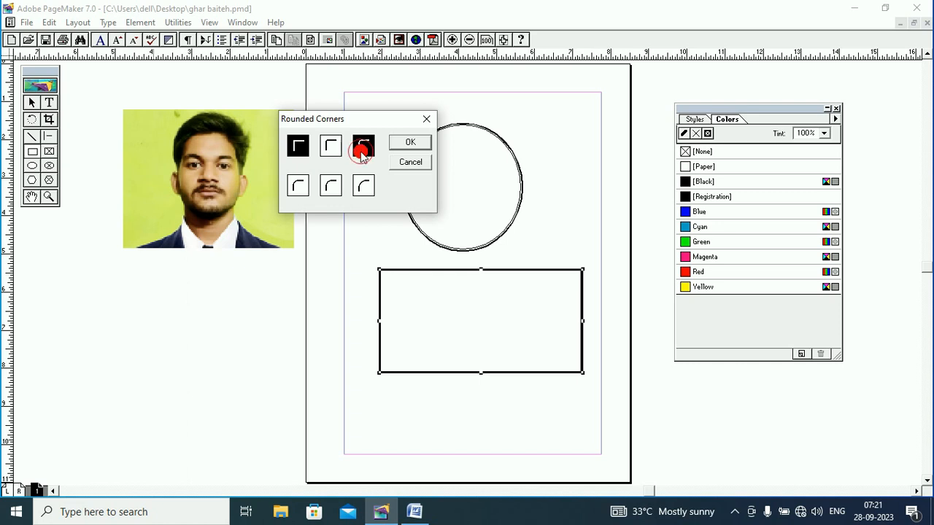
click(418, 148)
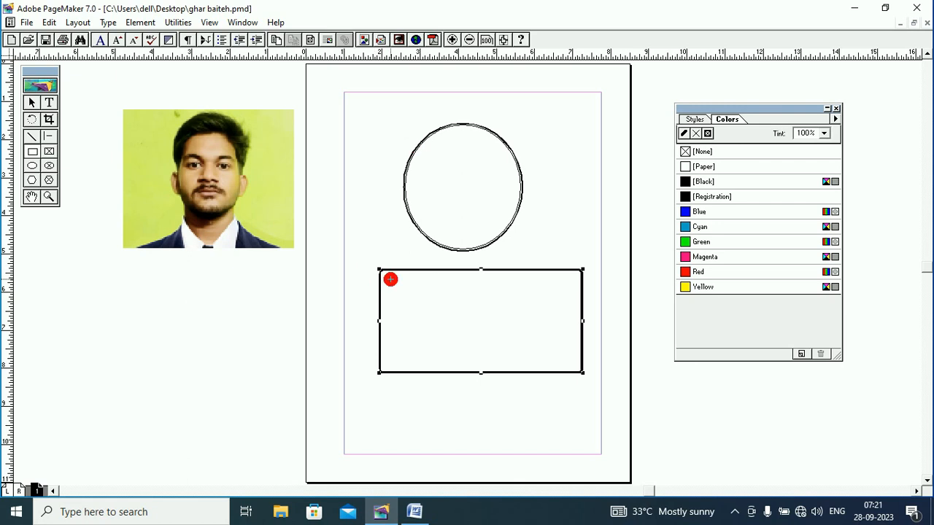
- Zoom in to inspect the rectangle's corner, then fit the page and centre the rectangle
click(56, 197)
click(420, 282)
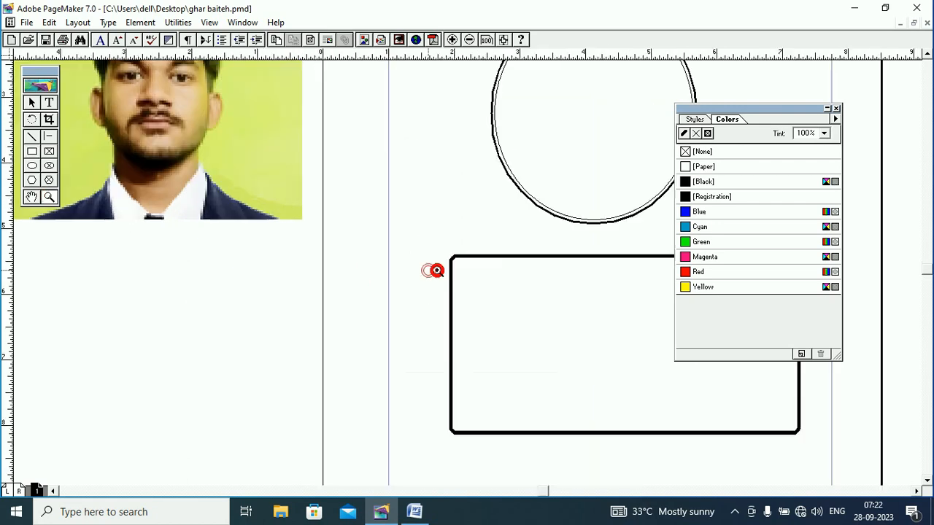
click(434, 256)
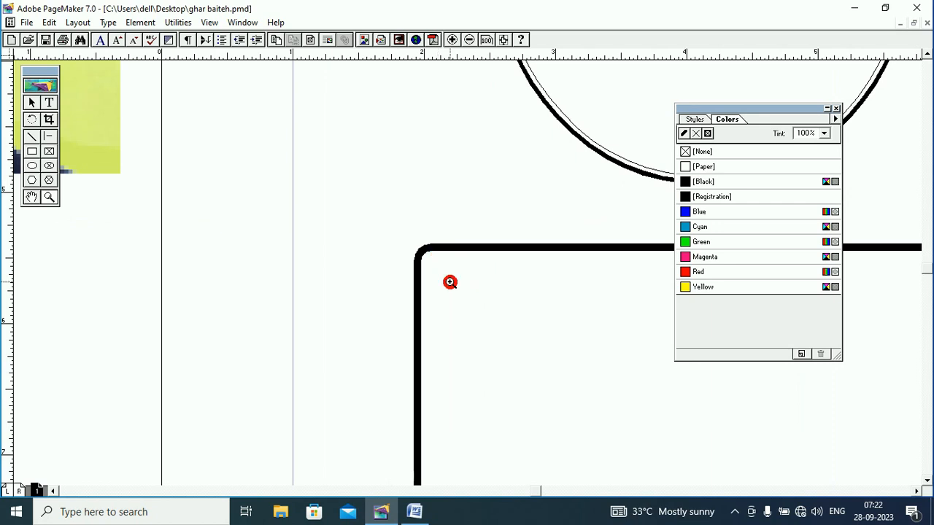
right_click(449, 282)
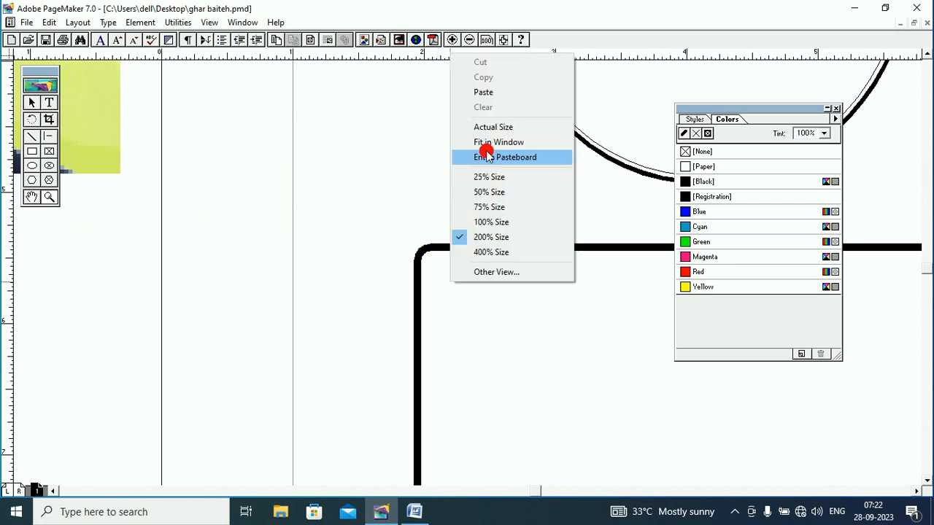
click(483, 141)
click(24, 197)
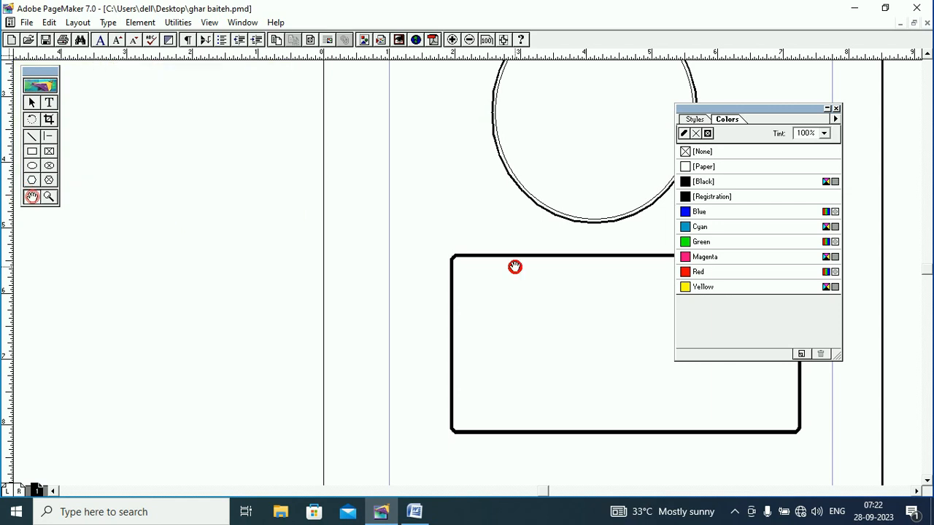
drag(515, 267, 428, 226)
- Apply the largest, most rounded corner style to the rectangle via Element > Rounded Corners
click(28, 102)
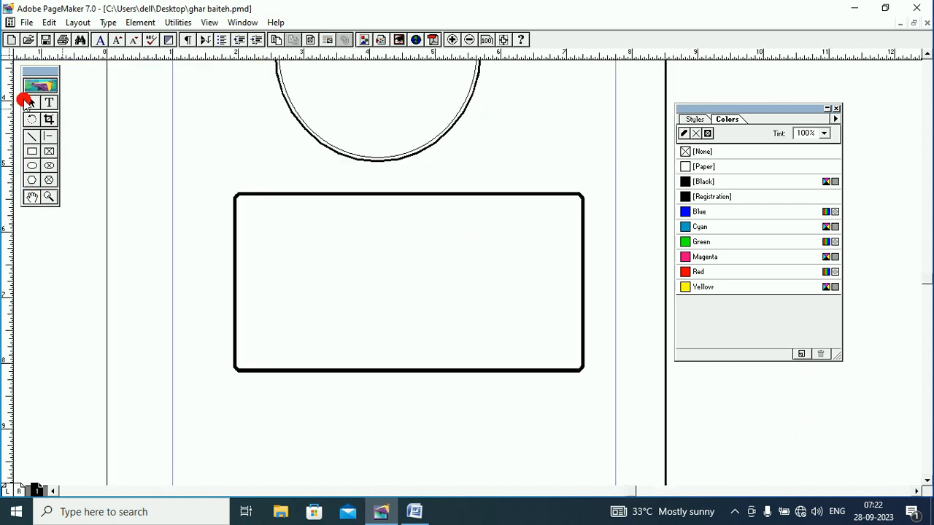
click(305, 194)
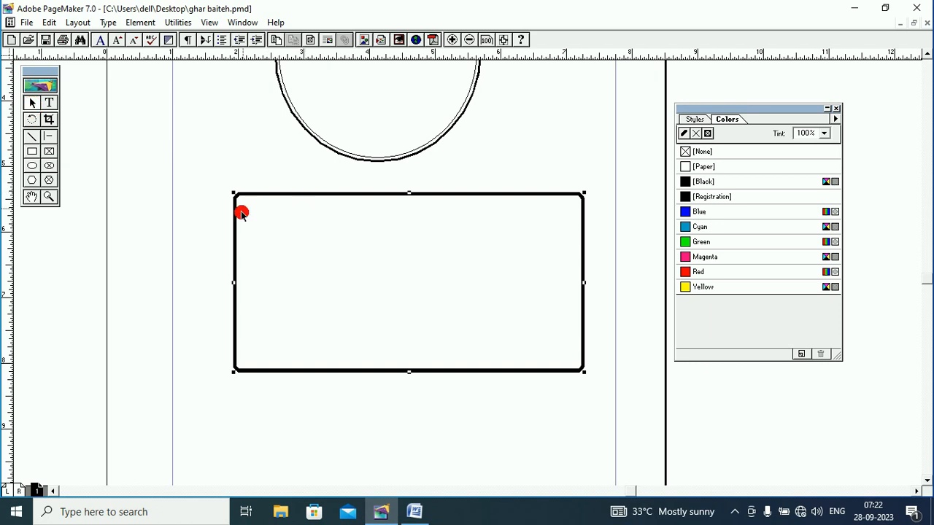
click(139, 23)
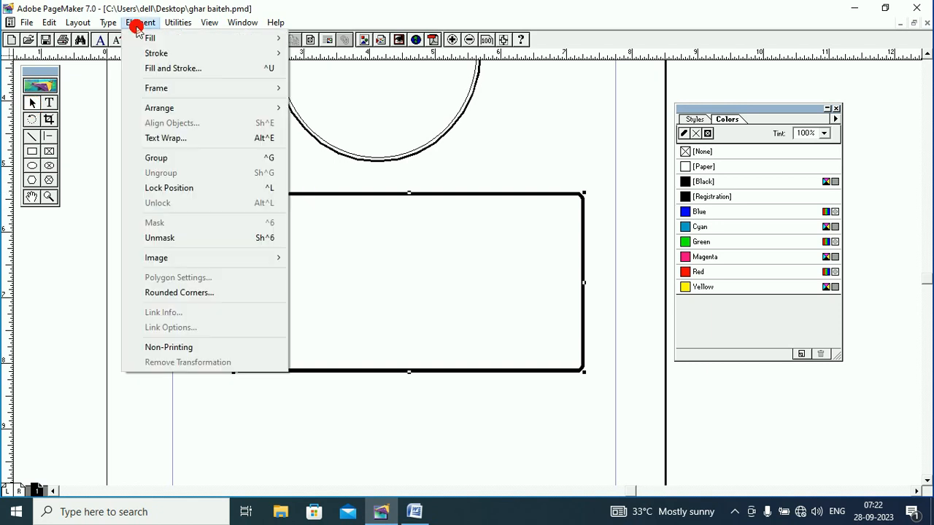
click(192, 293)
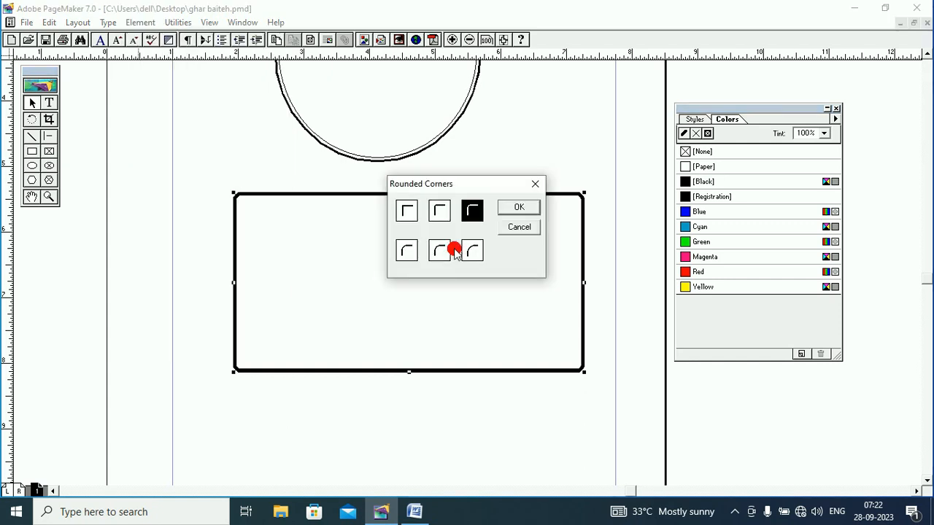
click(471, 250)
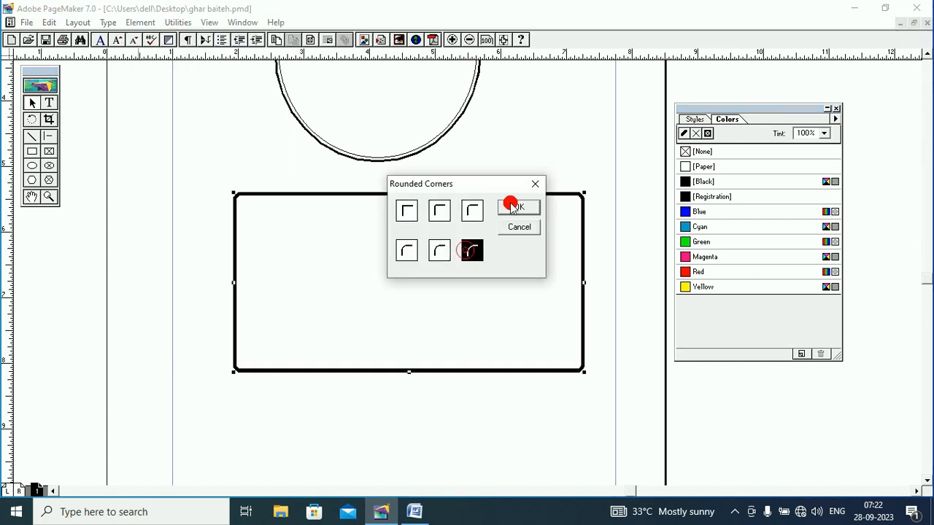
click(513, 207)
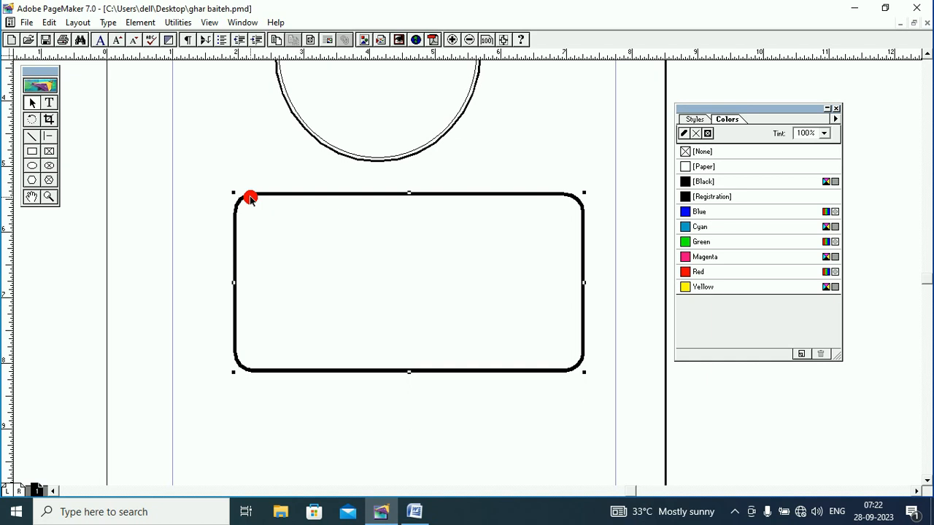
- Switch the rectangle to the first, square-corner style in Rounded Corners
click(137, 23)
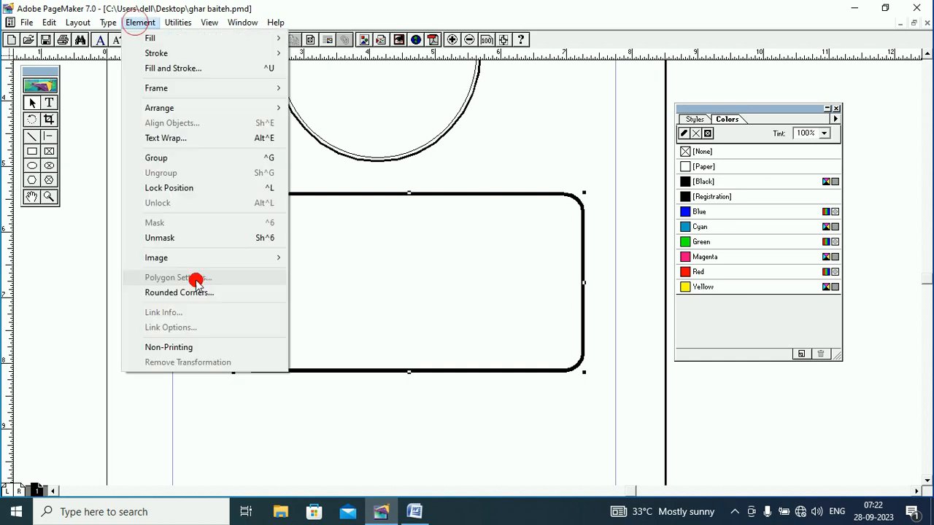
click(197, 291)
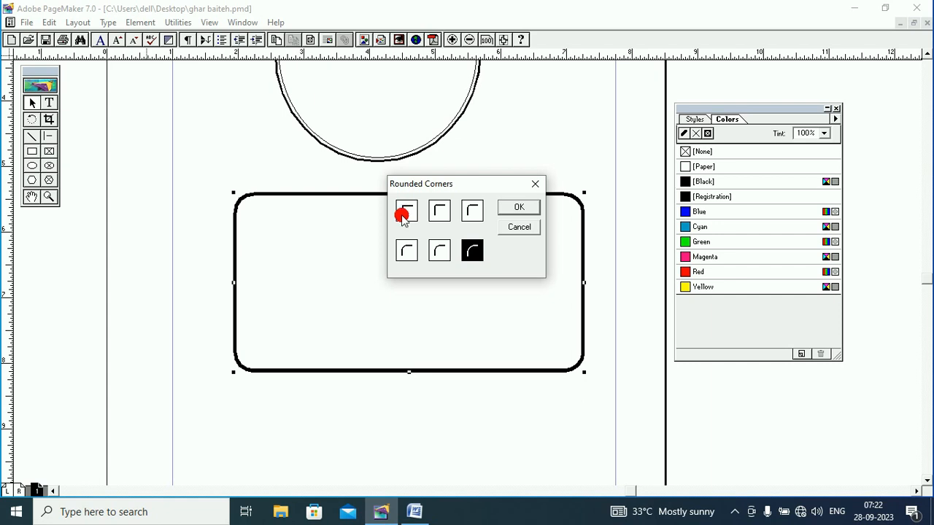
click(404, 216)
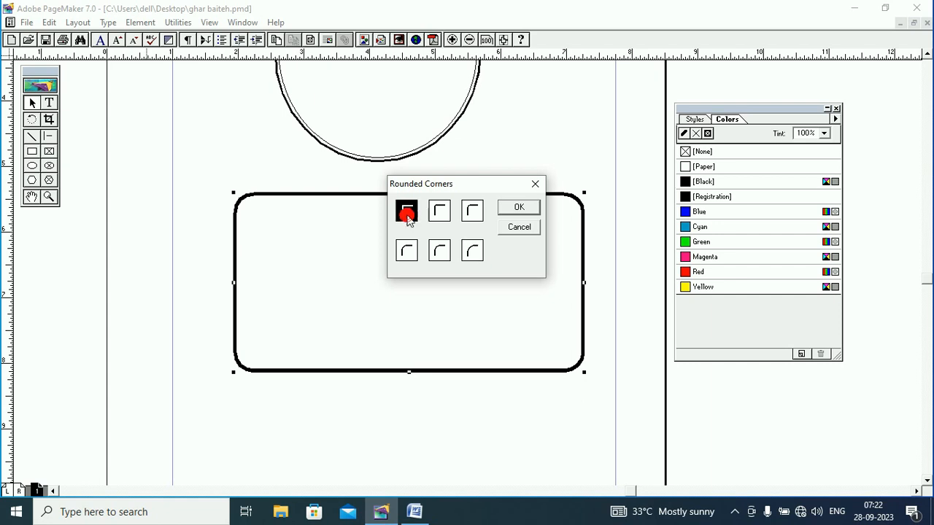
click(513, 209)
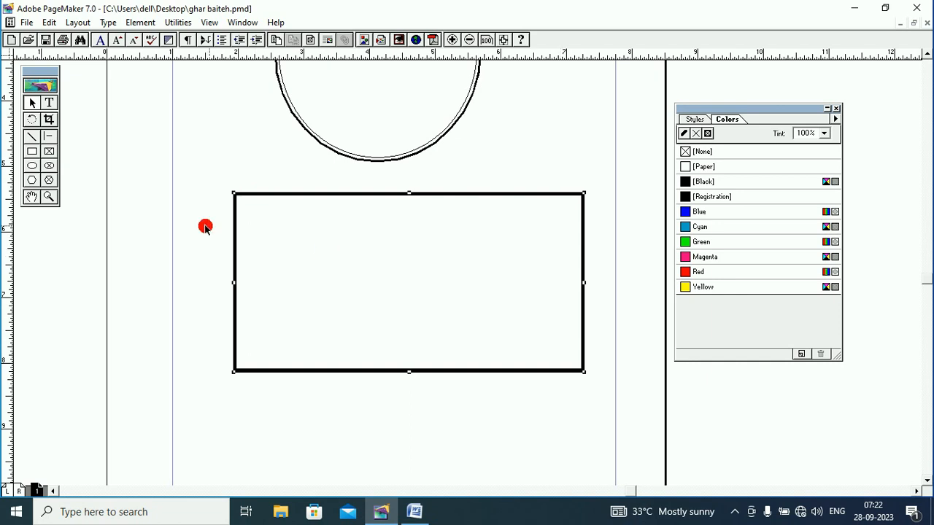
- Set a rounded corner style as the default for new rectangles
click(31, 152)
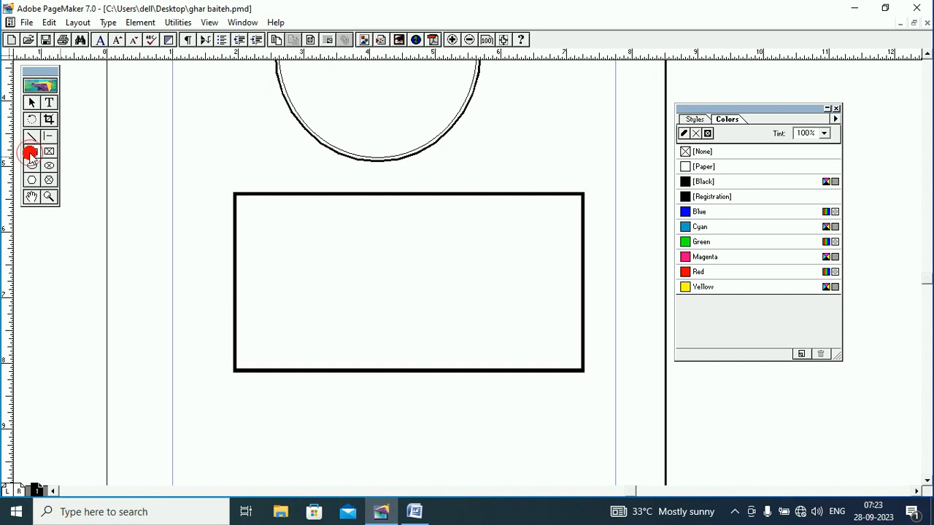
double_click(30, 155)
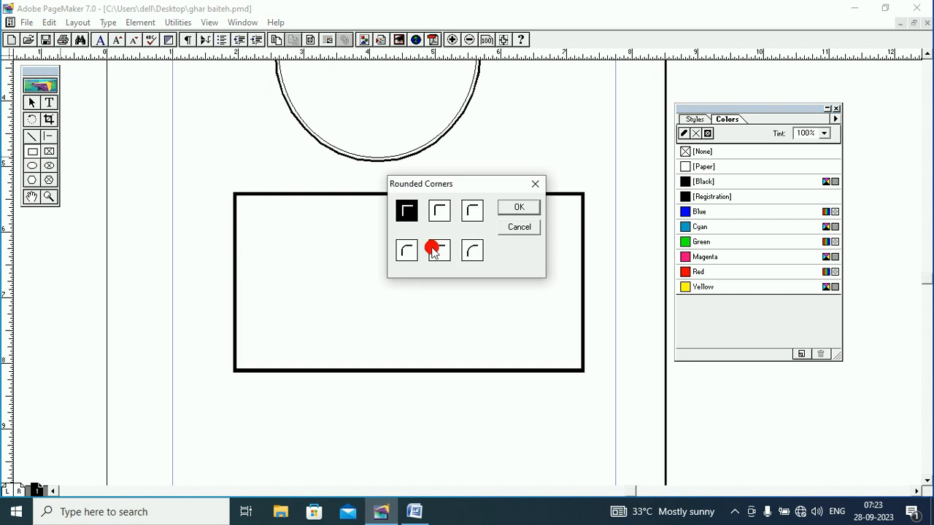
click(435, 251)
click(522, 210)
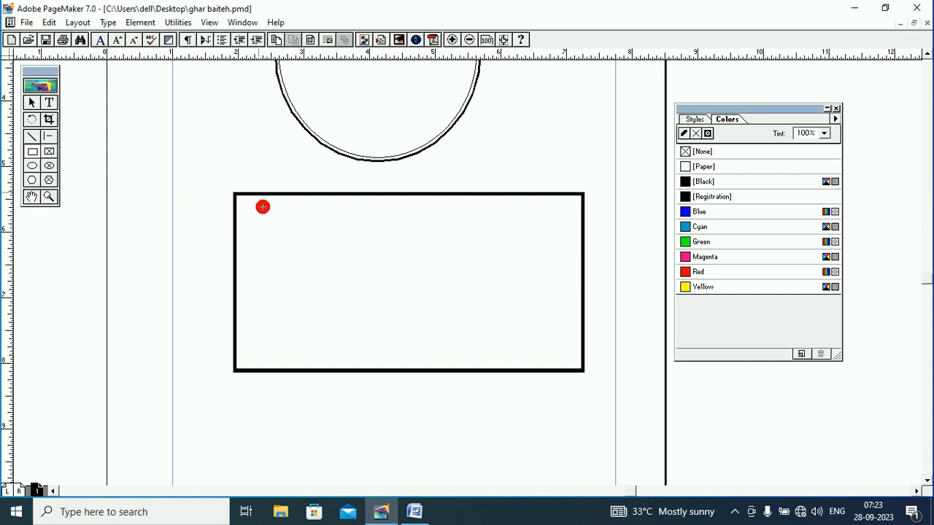
- Draw a thick rounded rectangle overlapping the square one and fit the page in the window
drag(128, 168, 453, 300)
drag(495, 329, 513, 421)
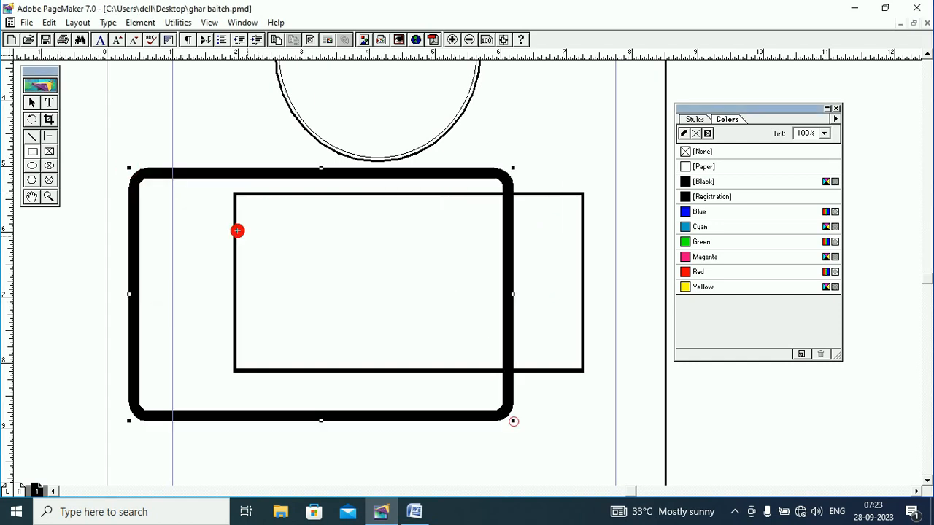
click(35, 103)
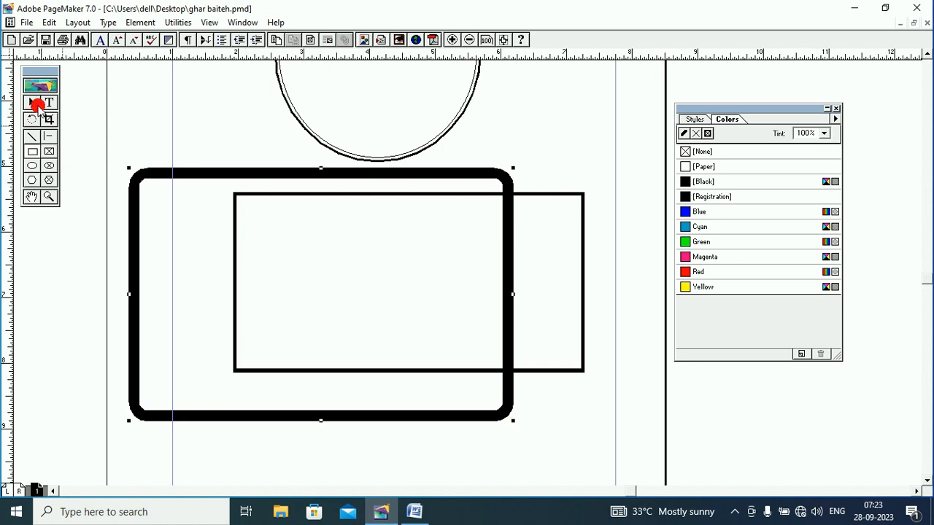
click(137, 178)
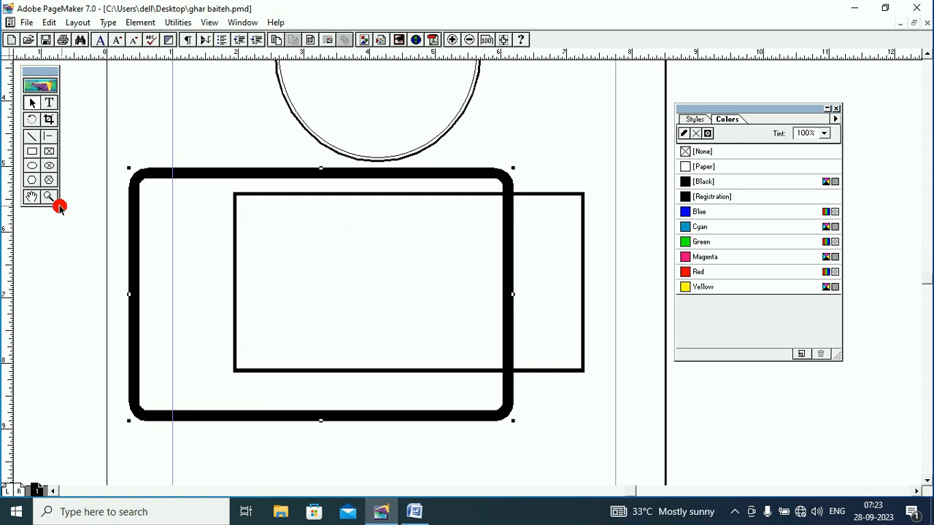
click(32, 197)
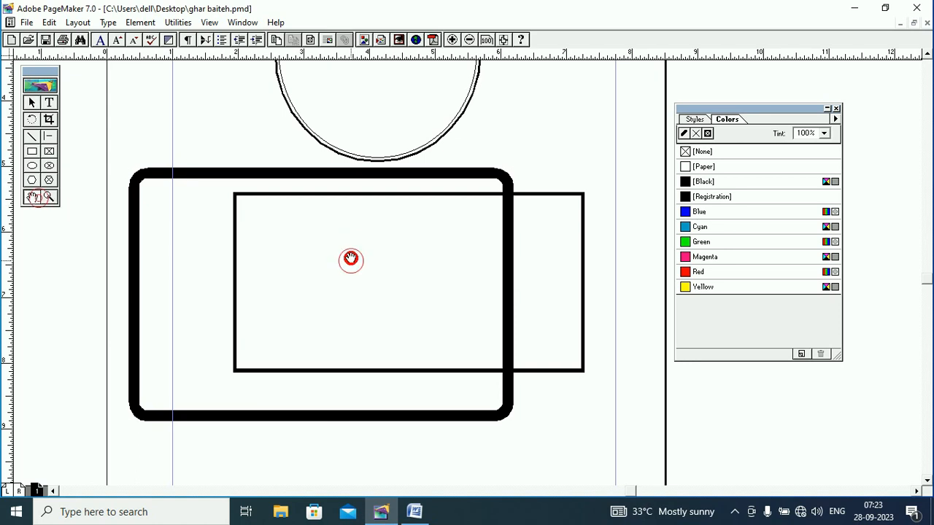
drag(351, 259, 313, 209)
right_click(353, 241)
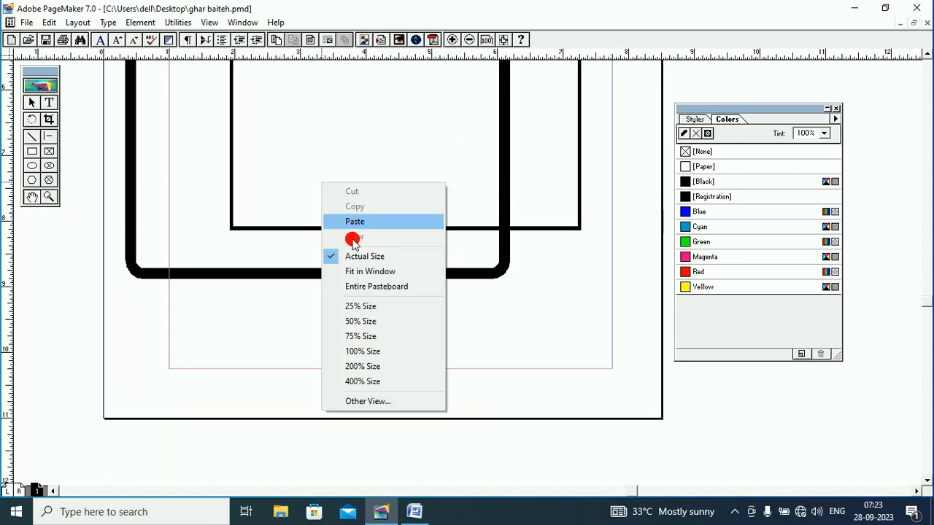
click(355, 271)
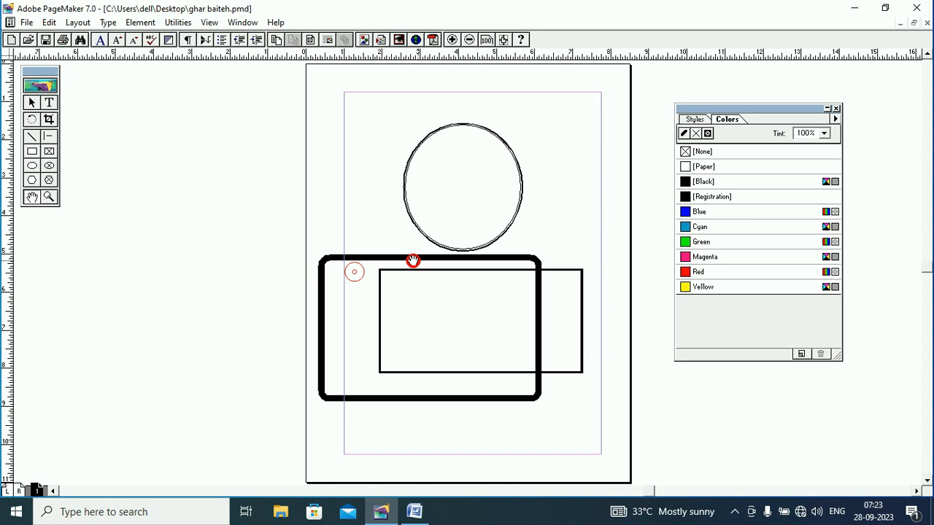
- Set the polygon settings to a 27-point star with 55% star inset
click(47, 152)
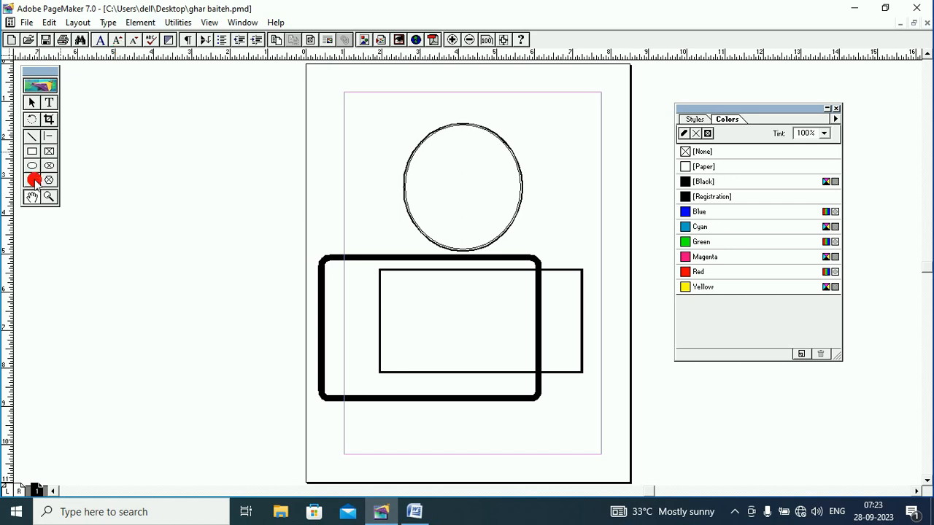
click(141, 23)
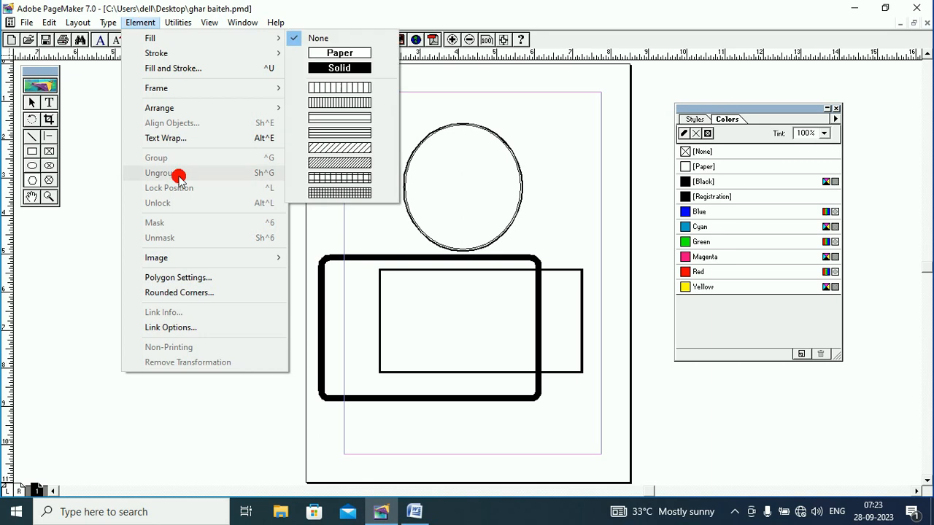
click(196, 283)
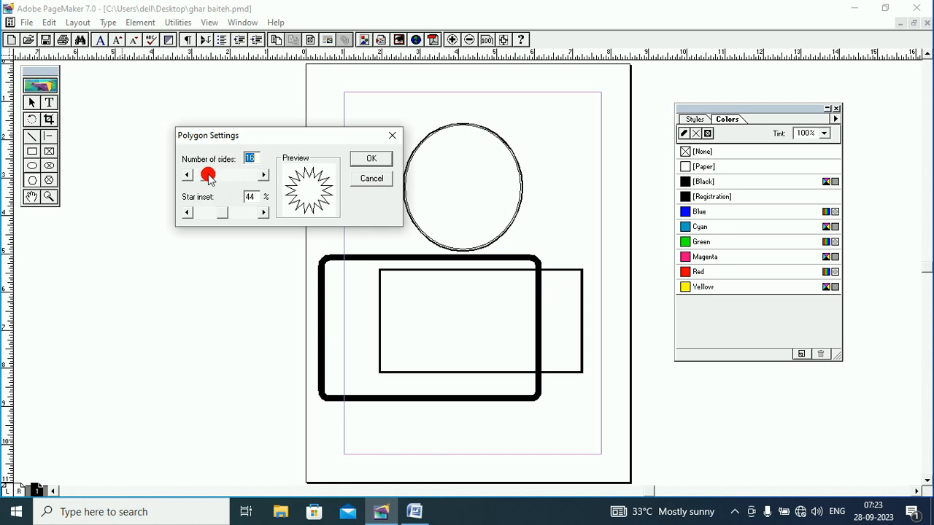
drag(210, 177, 203, 176)
drag(222, 213, 227, 216)
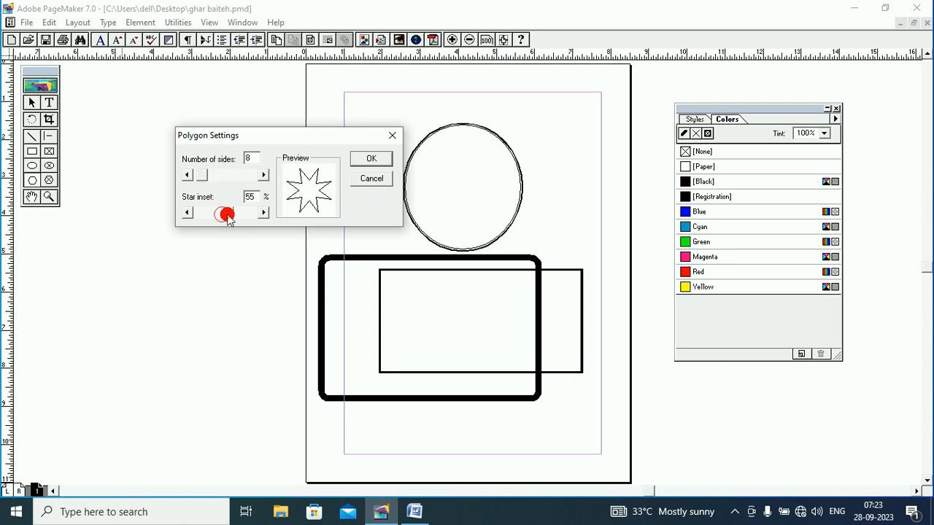
drag(202, 175, 212, 180)
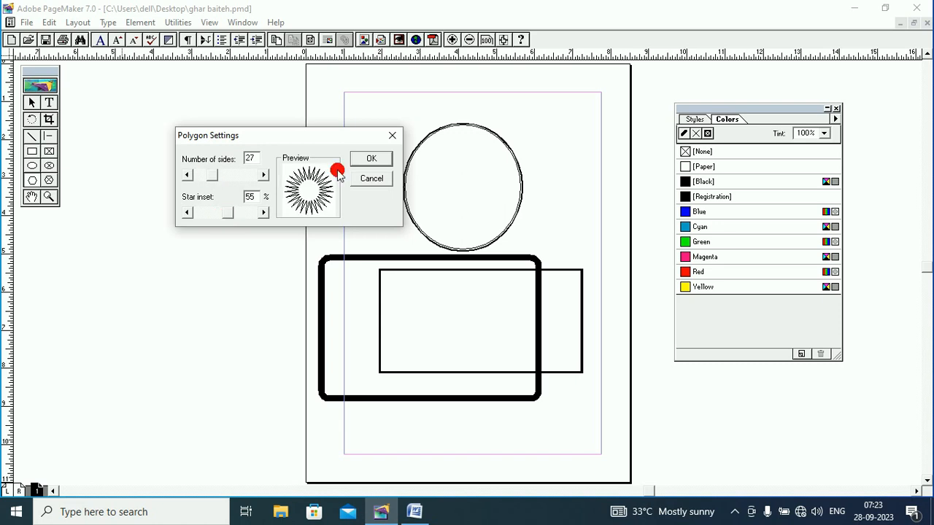
click(372, 158)
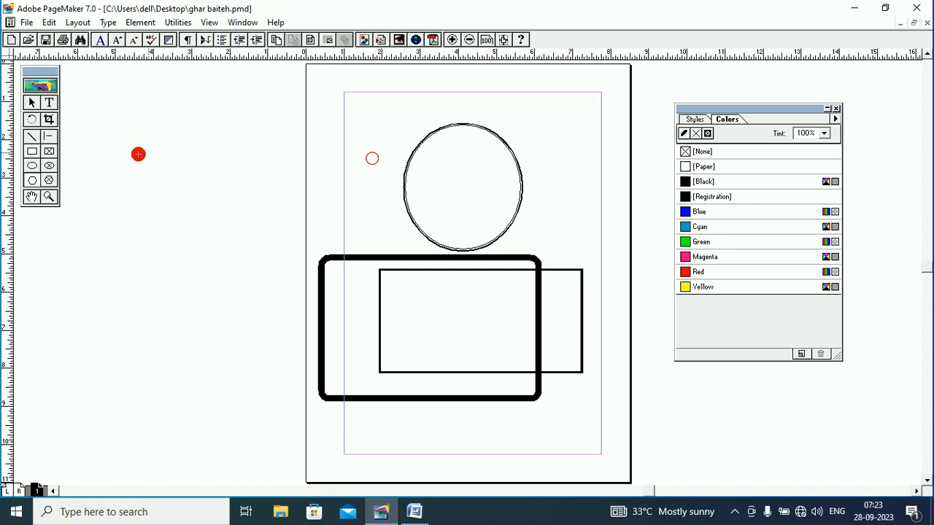
- Draw a many-pointed starburst left of the page, copy it, then clear it
drag(105, 123, 322, 272)
click(31, 103)
click(62, 116)
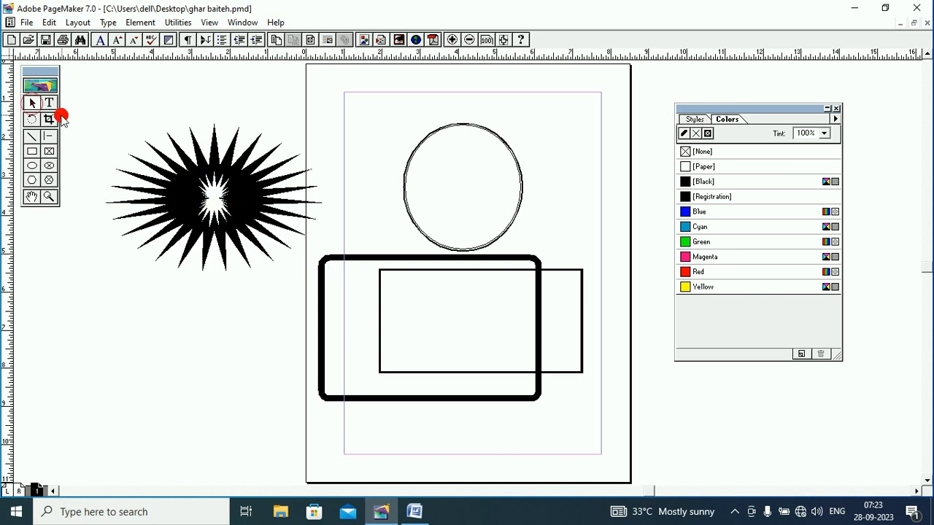
right_click(184, 183)
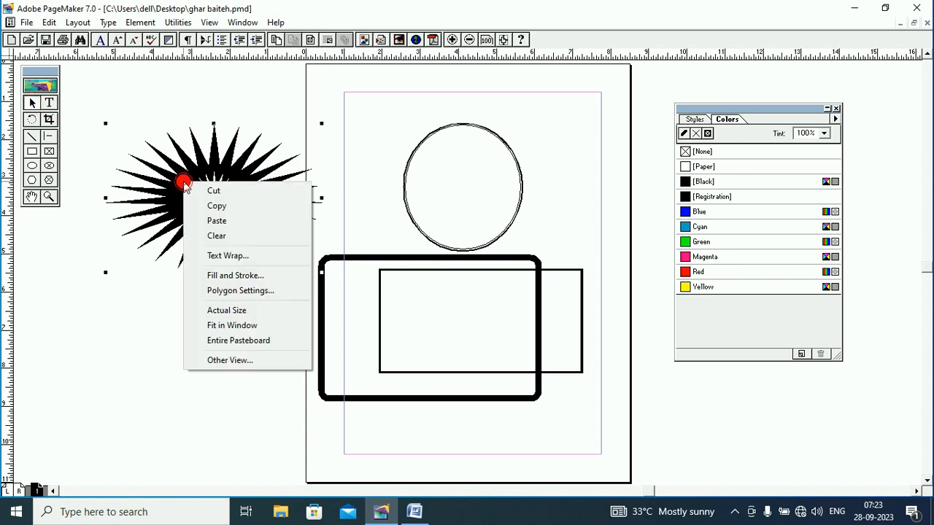
click(219, 208)
click(219, 237)
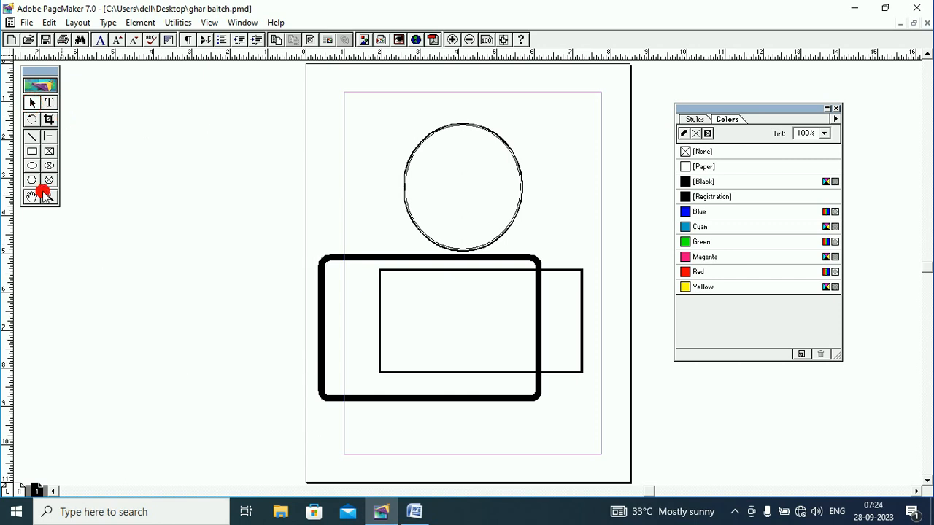
- Set the polygon to 12 sides and draw a 12-point star at the page's left edge
click(142, 22)
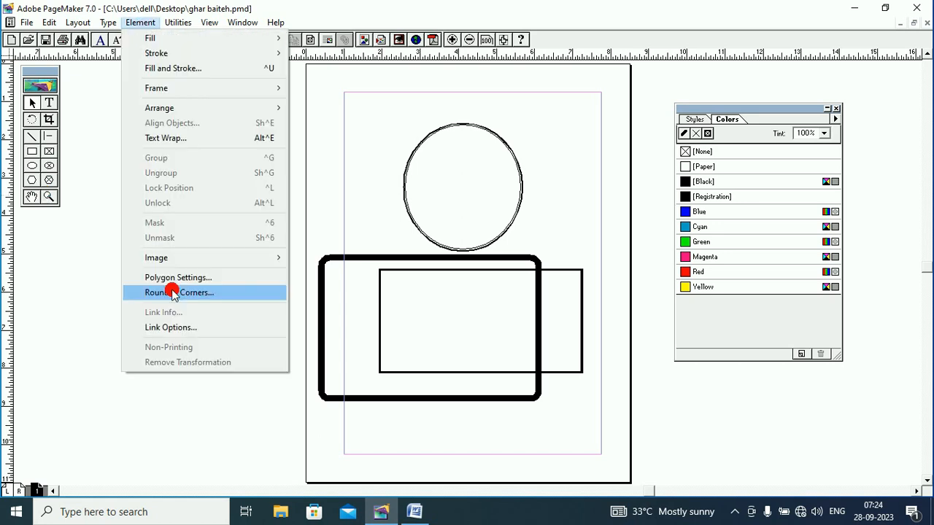
click(32, 185)
double_click(31, 186)
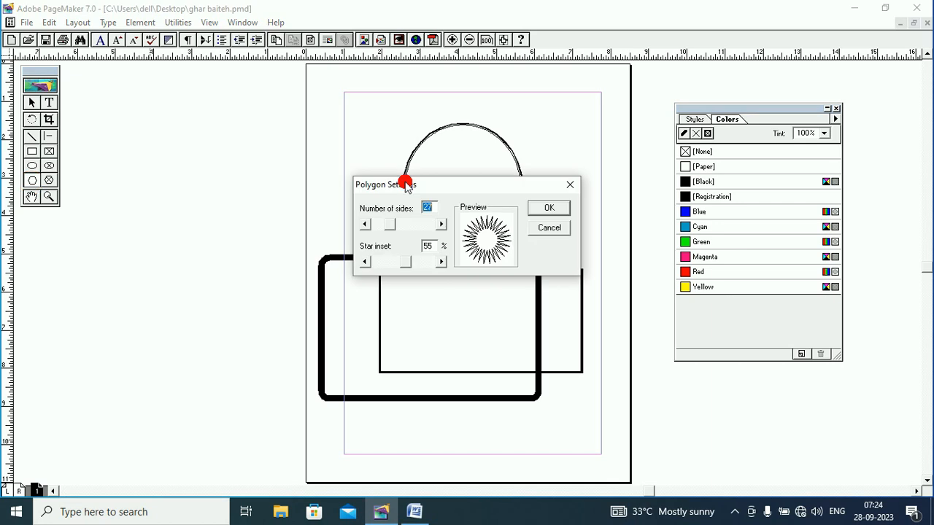
drag(405, 184, 196, 116)
drag(181, 156, 173, 158)
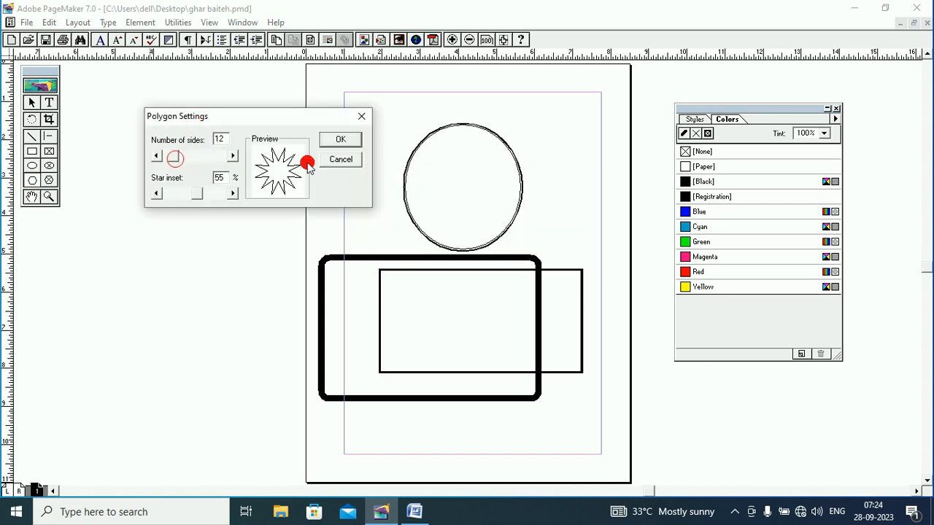
click(340, 140)
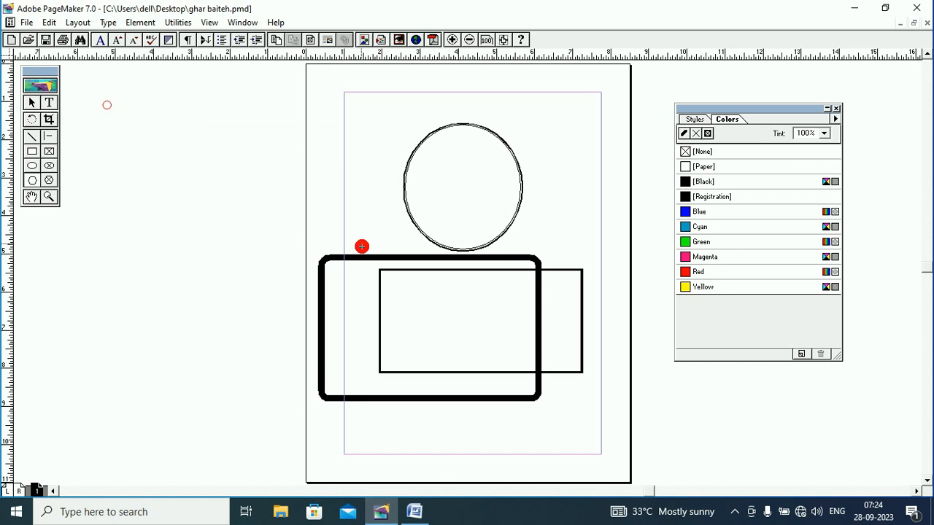
drag(362, 246, 367, 282)
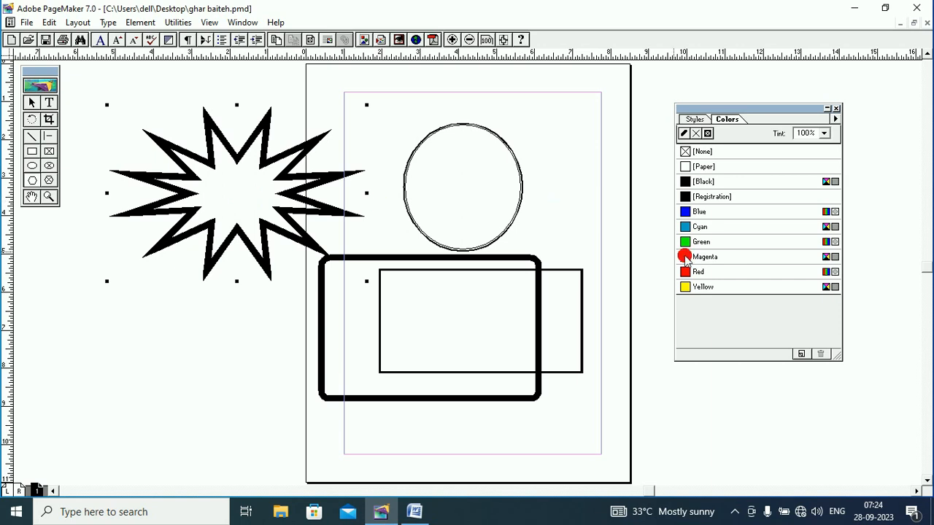
- Fill the star with Magenta, then change the fill to solid [Black]
drag(686, 259, 248, 205)
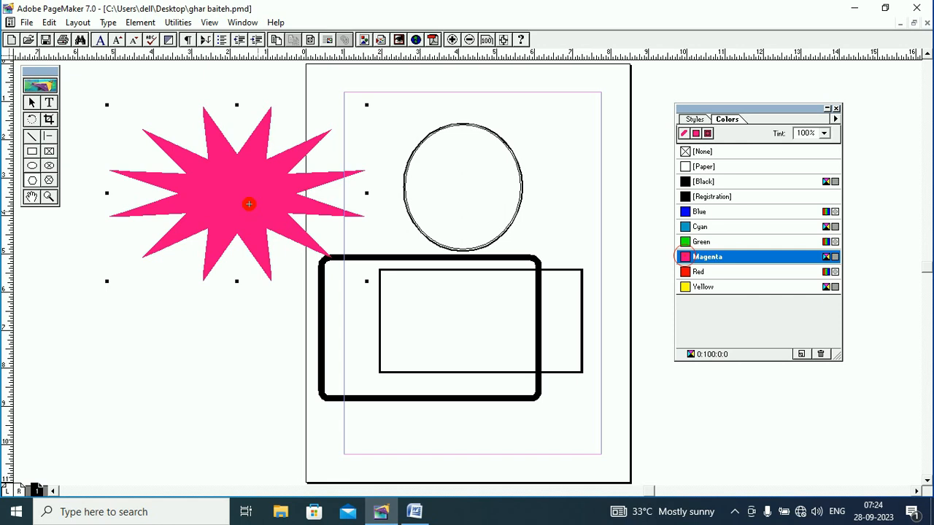
drag(711, 182, 146, 141)
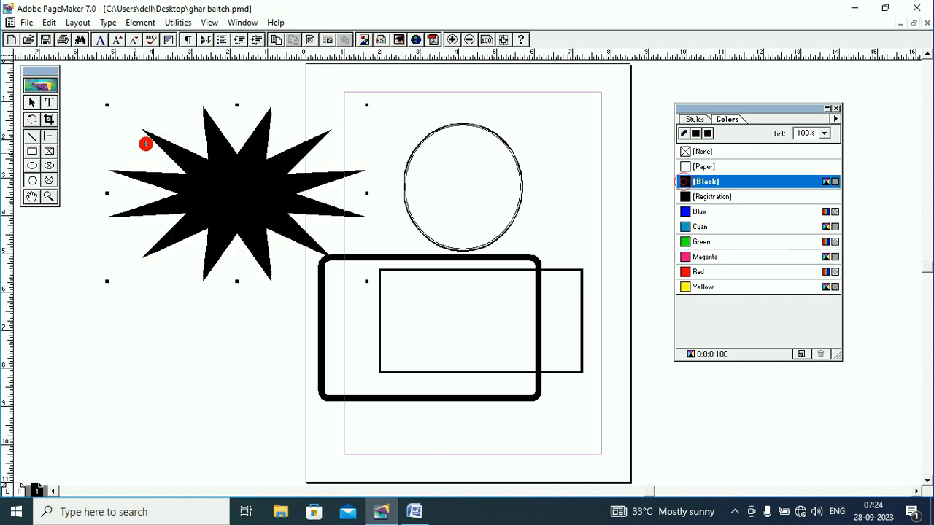
click(49, 104)
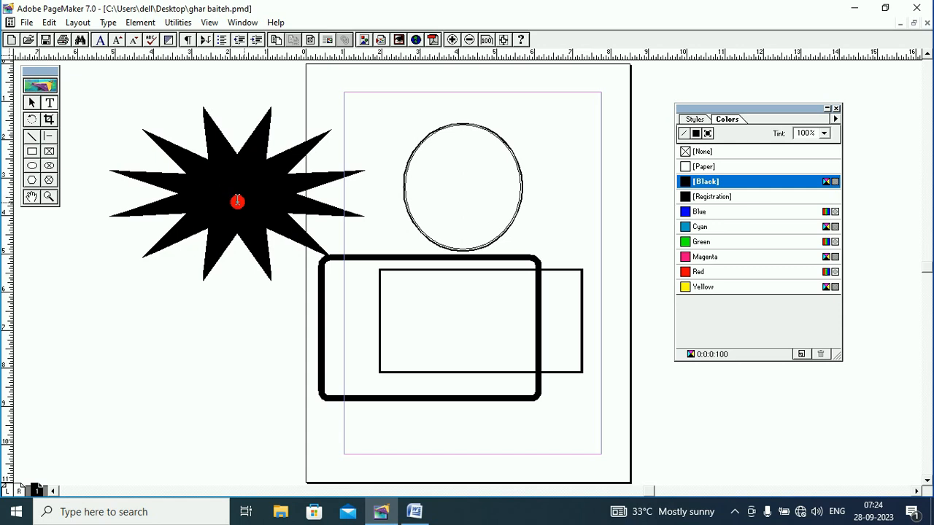
- Type 'Rs.500 -/-' below the star and set it to 18 point
click(115, 338)
text(Rs)
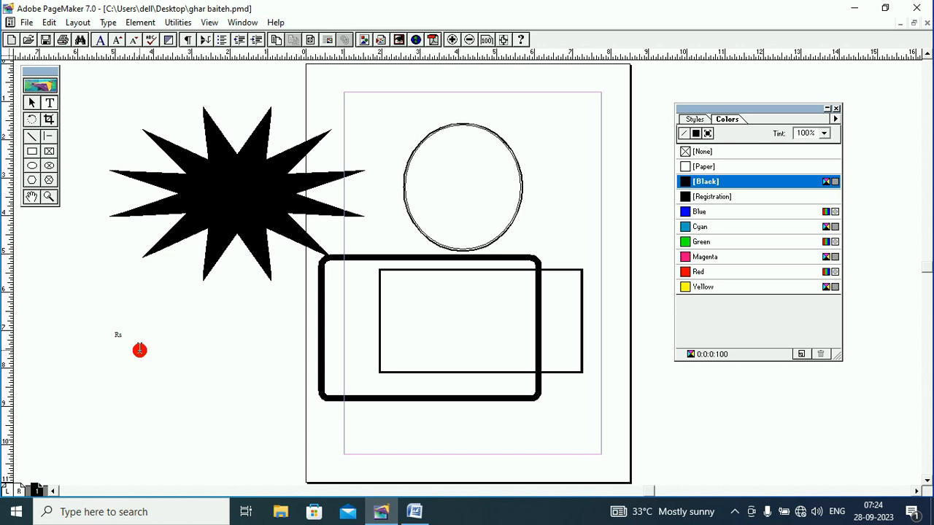
text(.5)
text(00/)
text( -)
text(/-)
drag(142, 344, 114, 329)
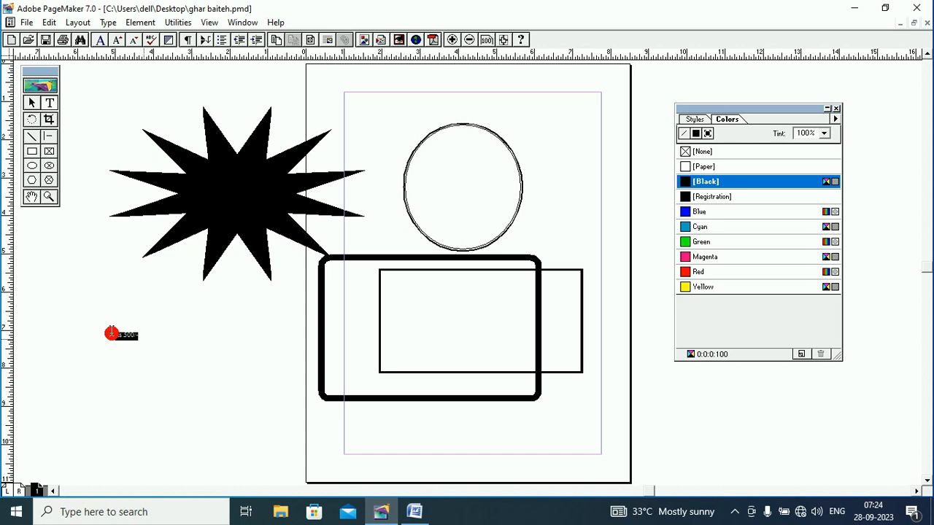
click(108, 22)
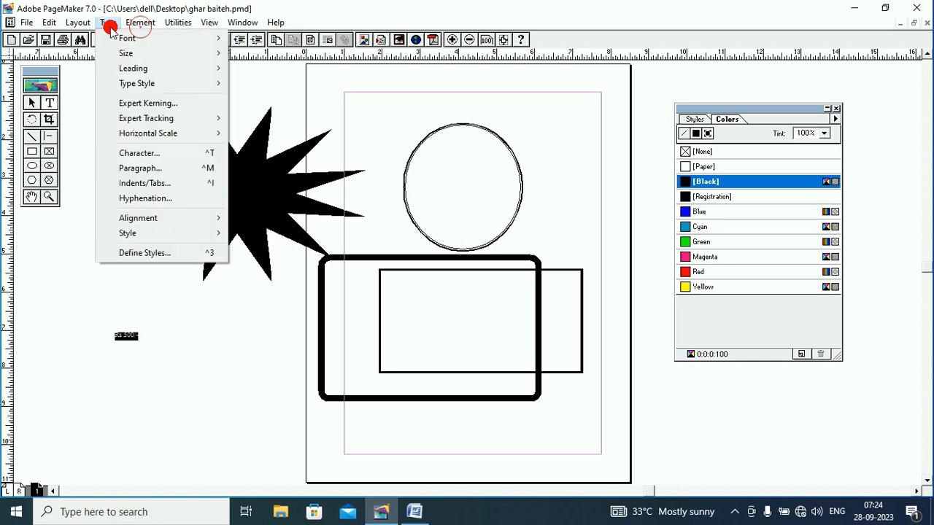
mouse_move(115, 44)
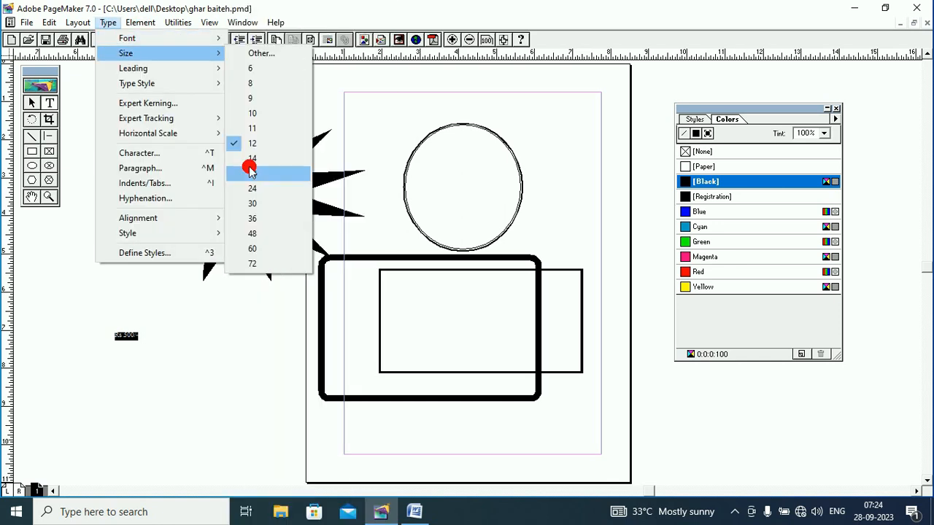
click(249, 170)
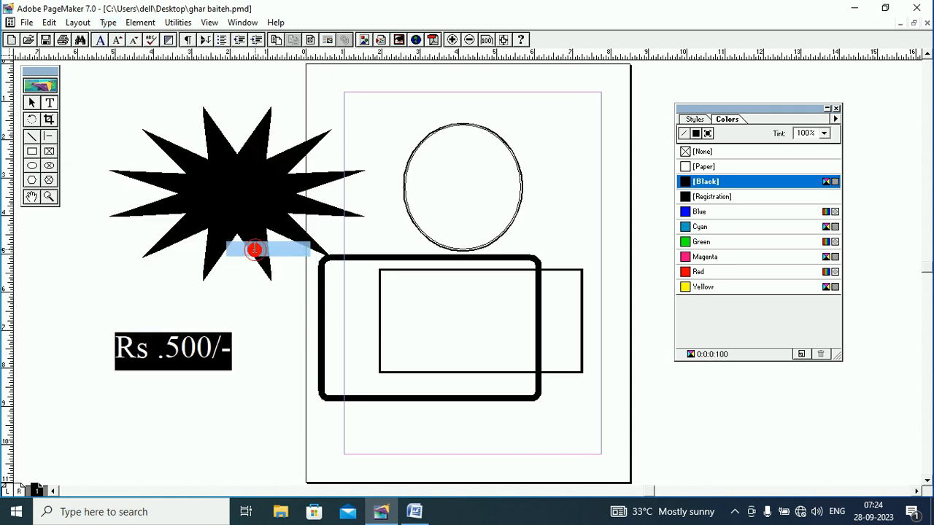
- Narrow the price text block and move it up and to the left
click(32, 103)
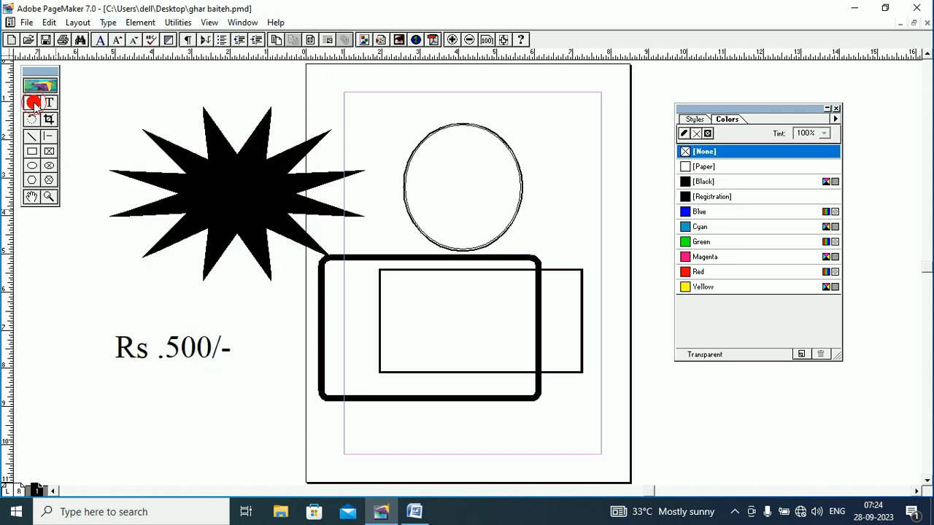
click(180, 348)
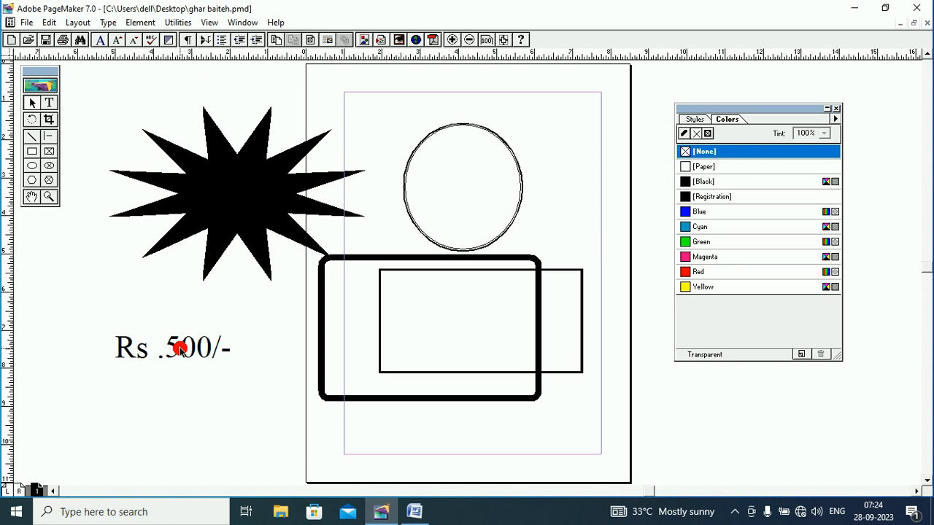
click(238, 186)
click(189, 351)
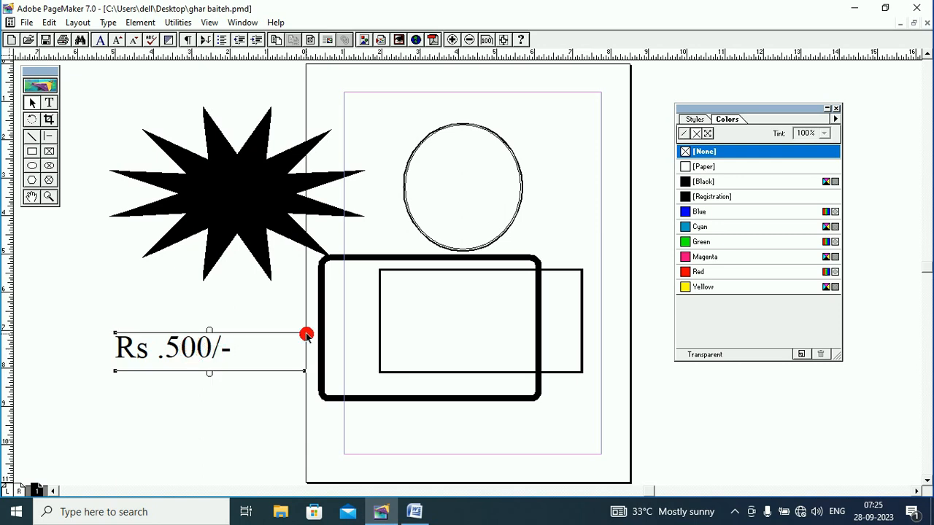
drag(306, 334, 253, 332)
drag(189, 339, 135, 310)
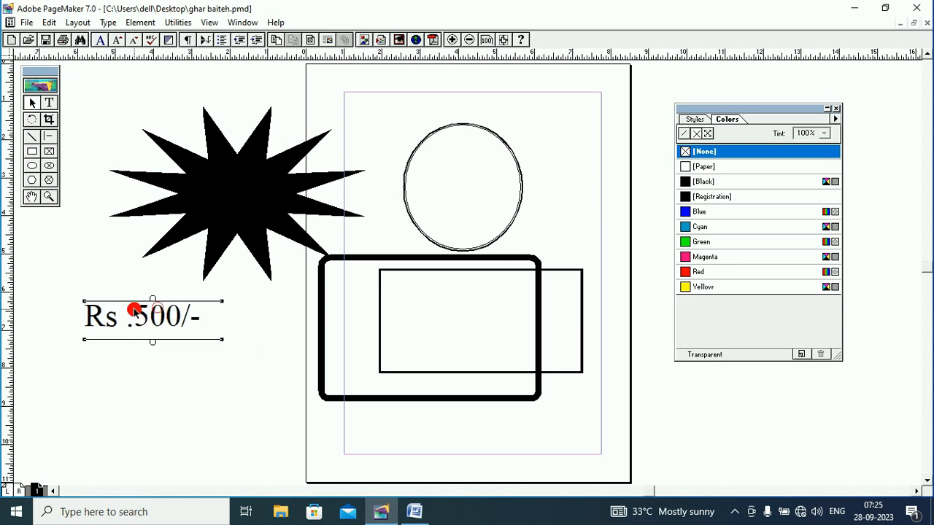
- Colour the price text white with [Paper] and position it on the black star
click(82, 203)
click(91, 314)
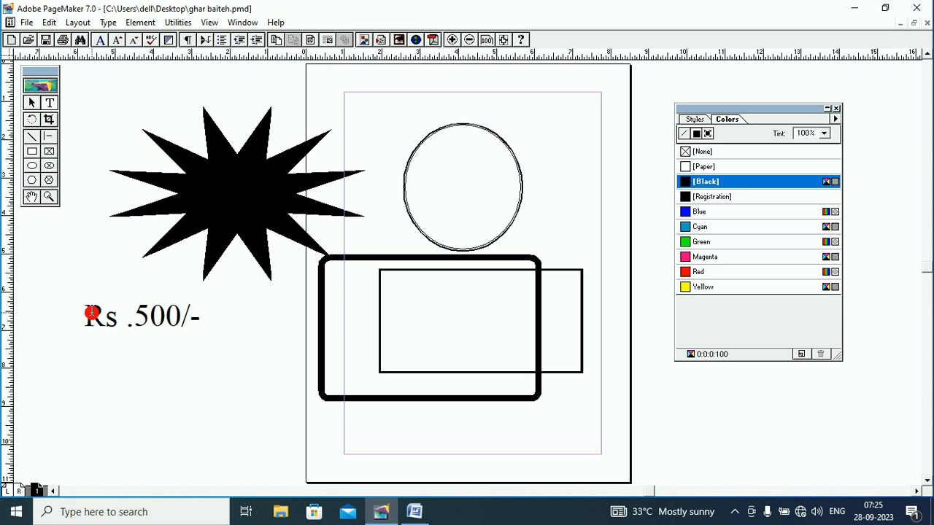
drag(91, 314, 214, 327)
click(707, 166)
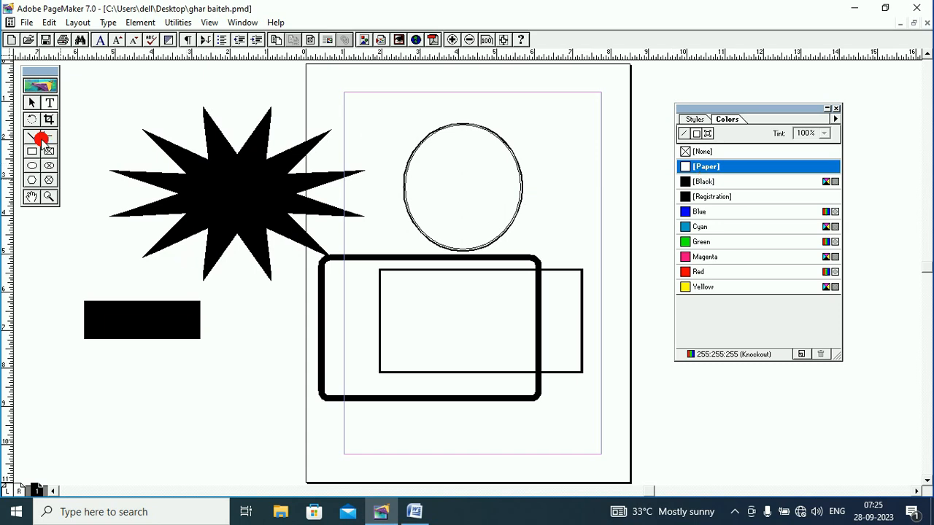
click(31, 103)
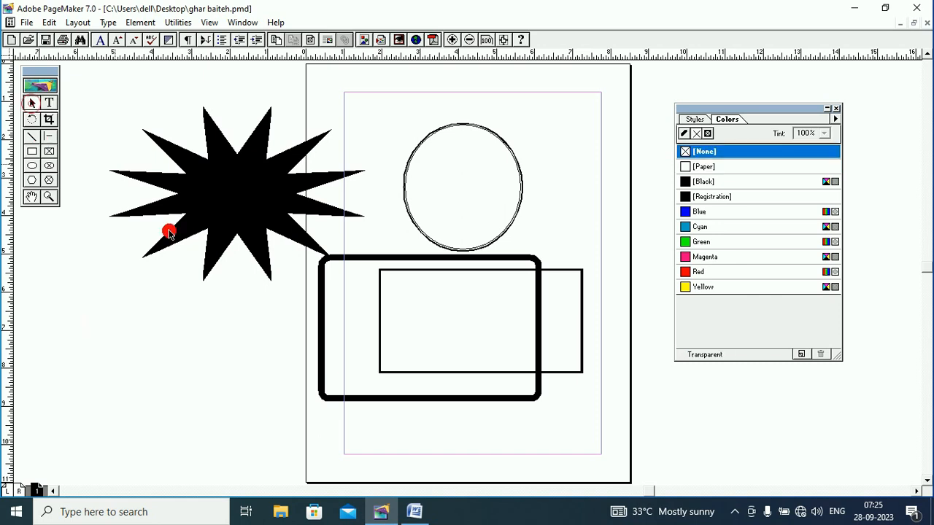
drag(139, 310, 238, 185)
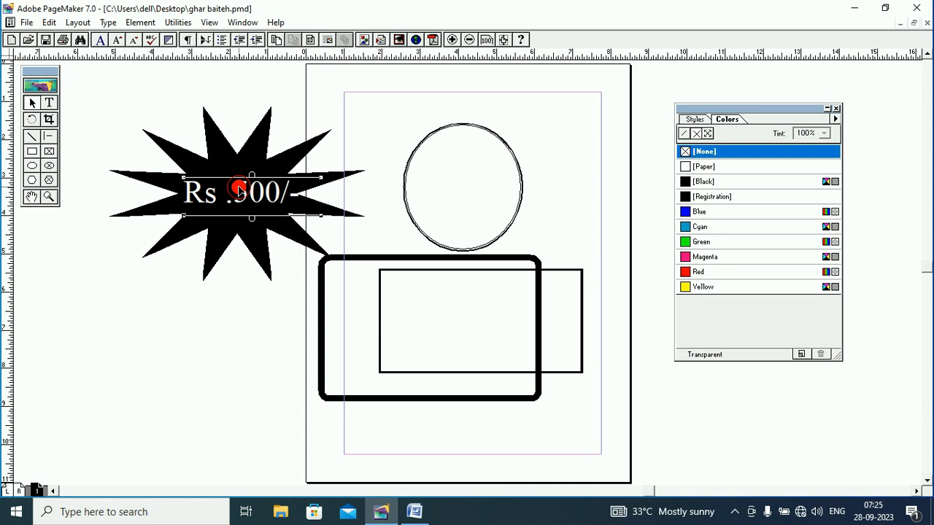
drag(239, 190, 246, 189)
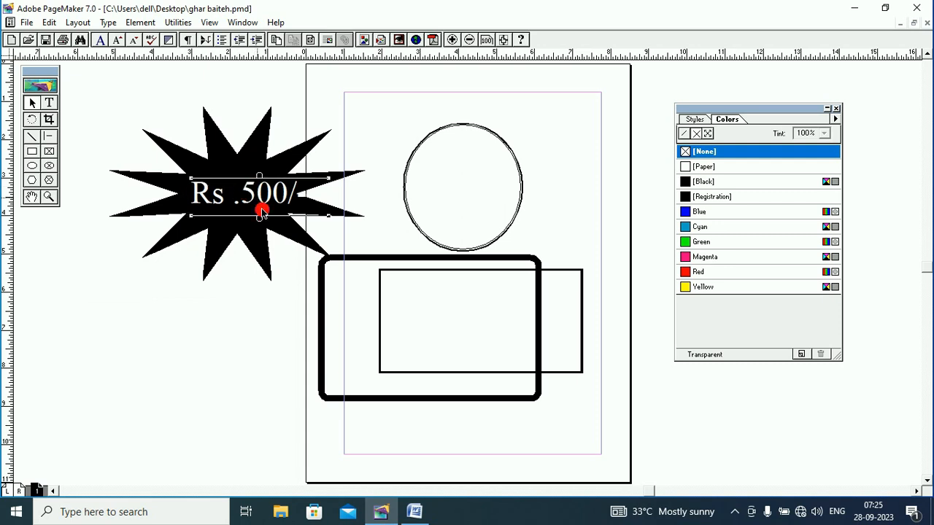
- Rotate the price text 35° using the Control Palette and move it onto the star
click(235, 23)
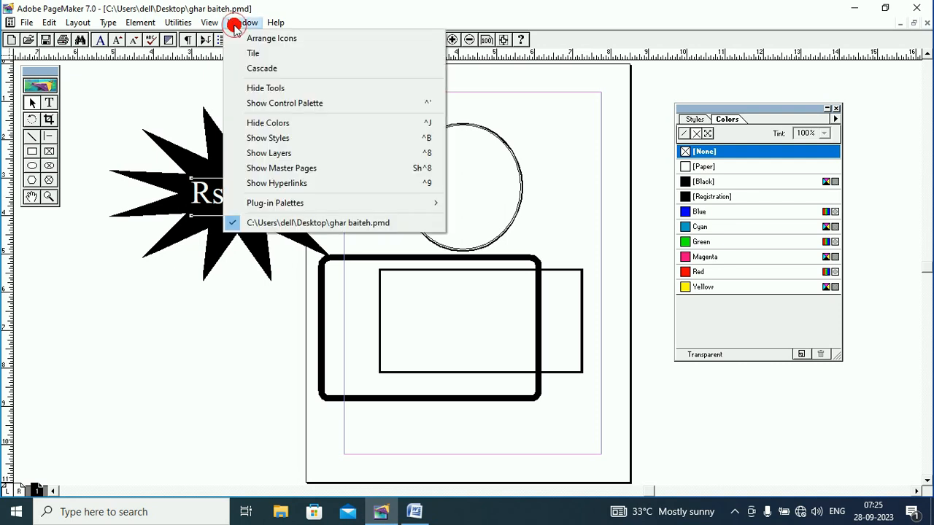
click(263, 104)
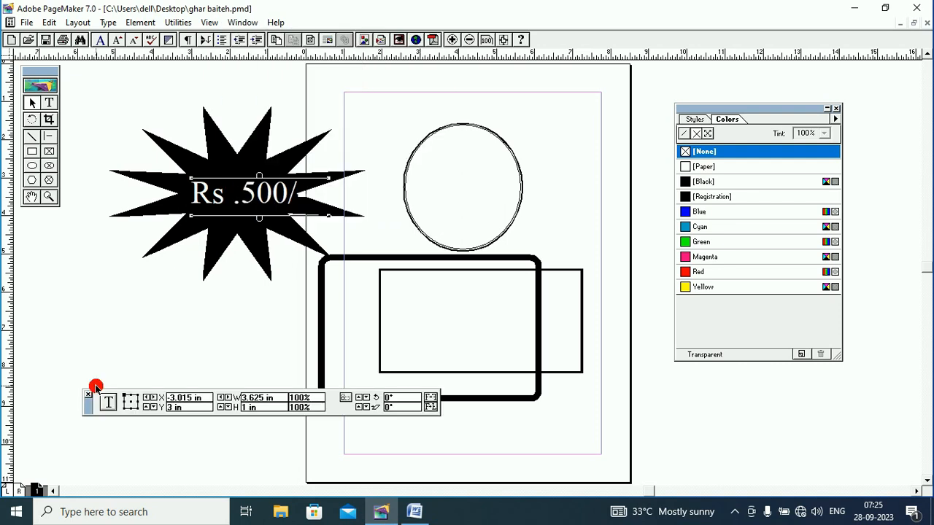
click(384, 398)
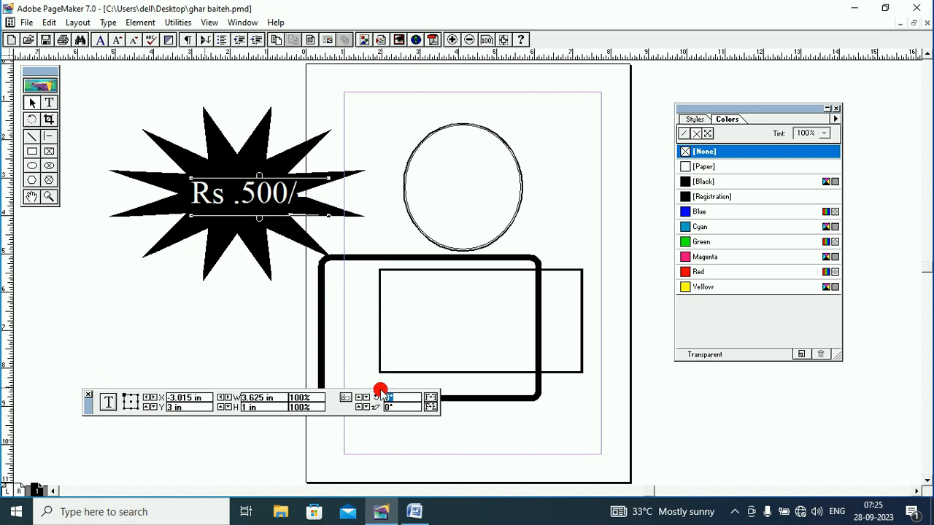
text(35)
key(Return)
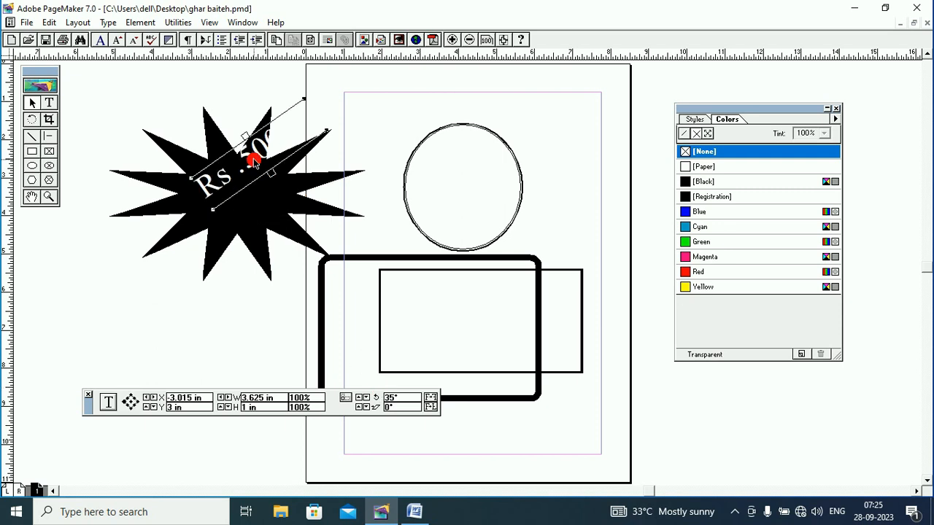
drag(254, 162, 235, 186)
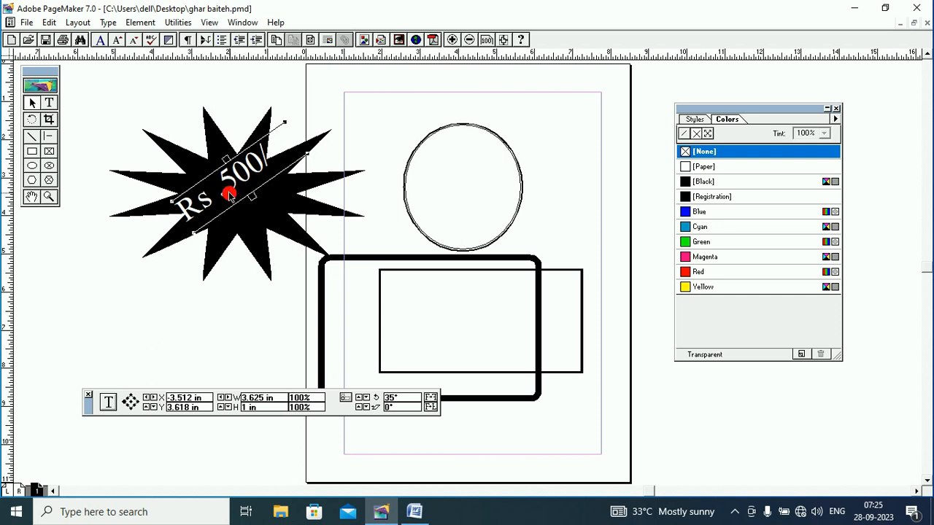
- Enlarge the price text to 48 pt and re-centre it across the star
click(49, 103)
drag(178, 211, 266, 156)
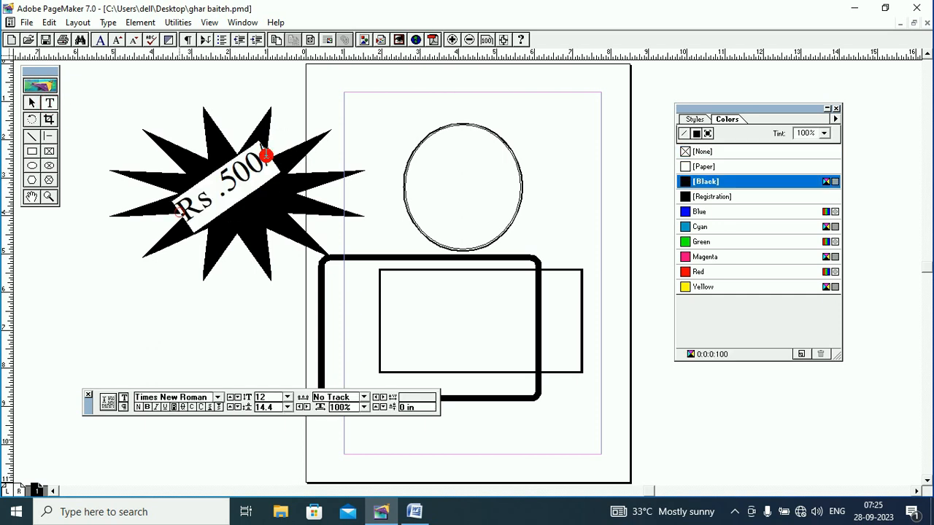
click(286, 398)
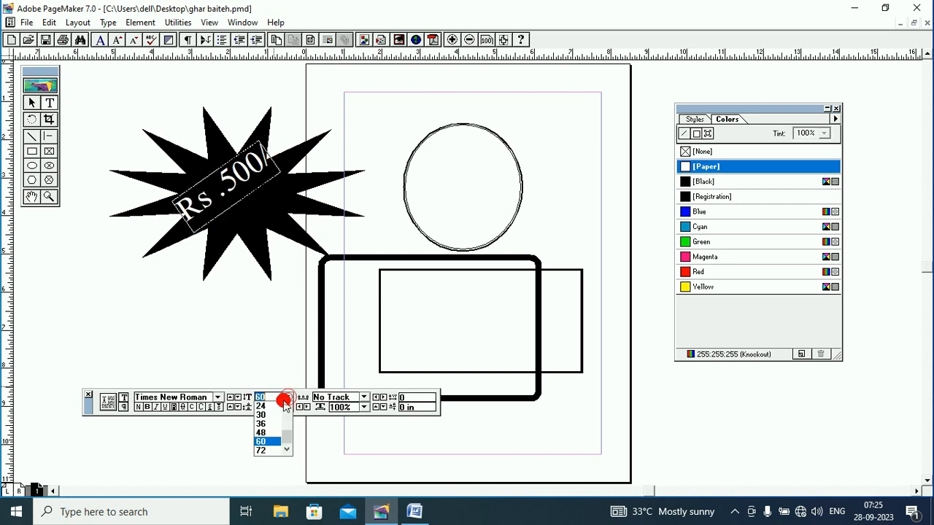
click(261, 432)
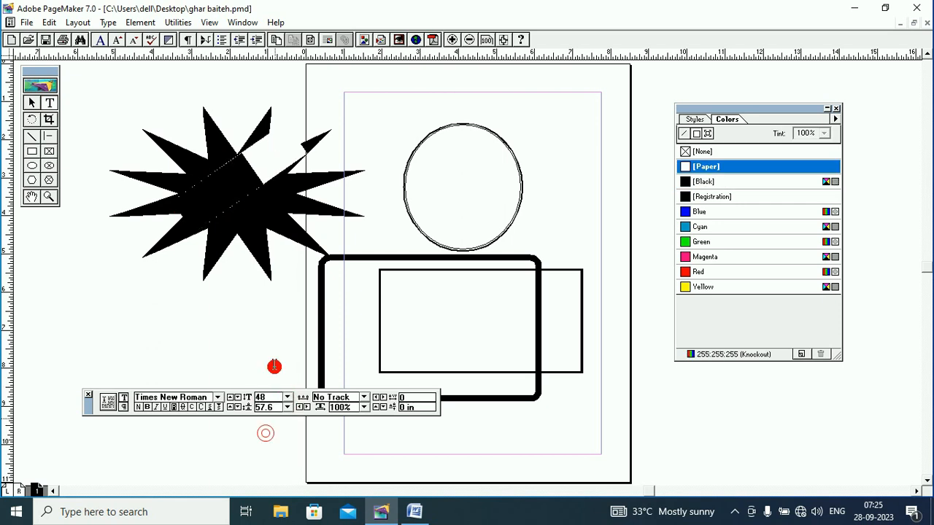
click(31, 103)
click(223, 194)
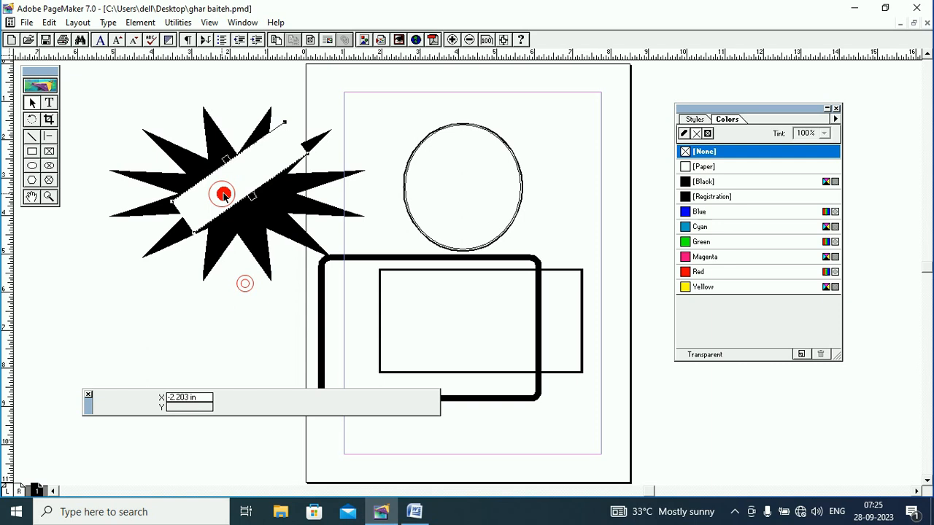
drag(224, 194, 237, 202)
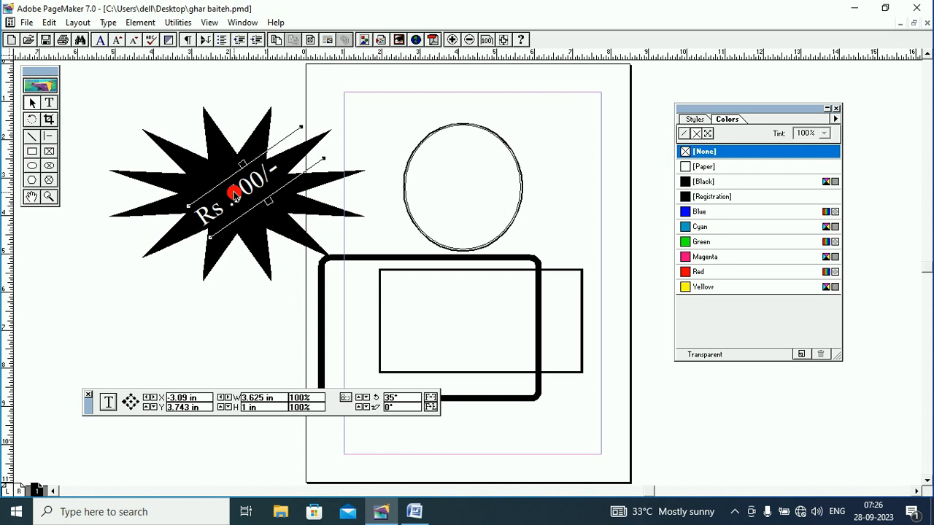
click(140, 22)
- Bring the Rs .500/- price text in front of the star and zoom out to 25% size
mouse_move(277, 107)
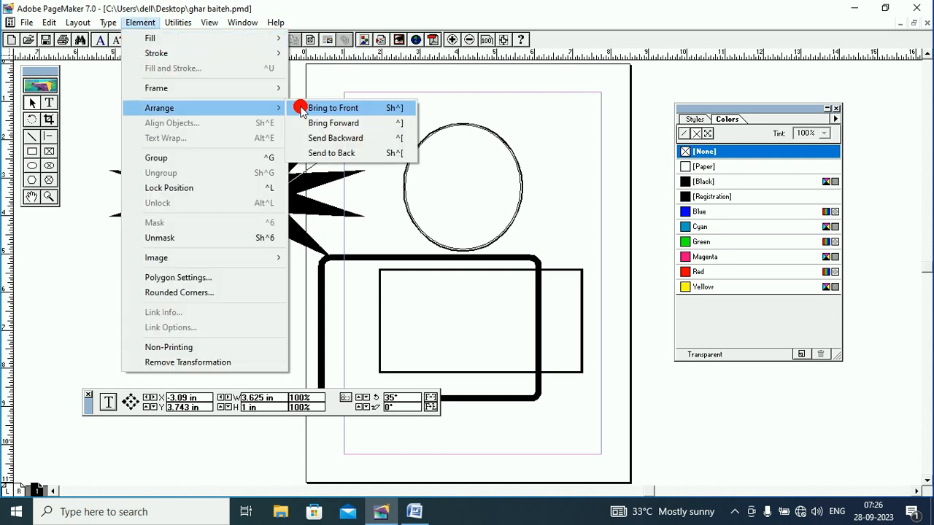
click(332, 108)
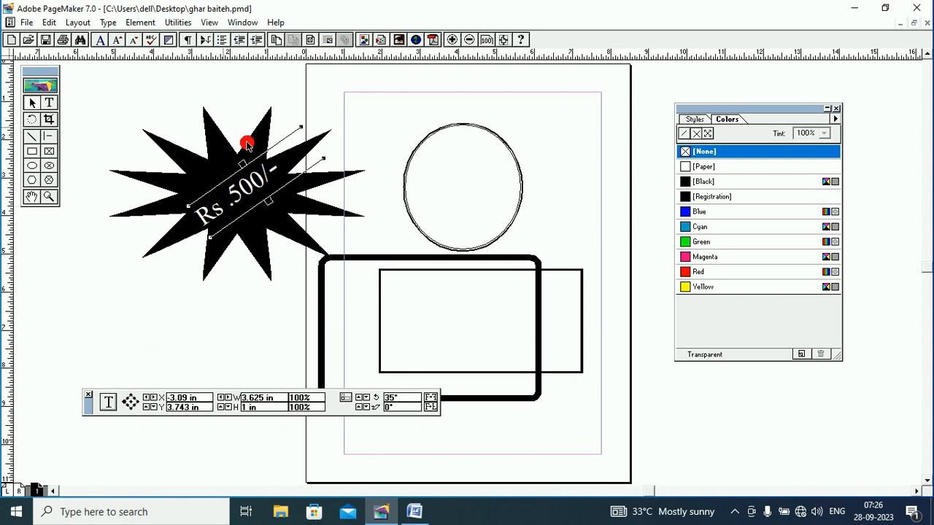
right_click(102, 129)
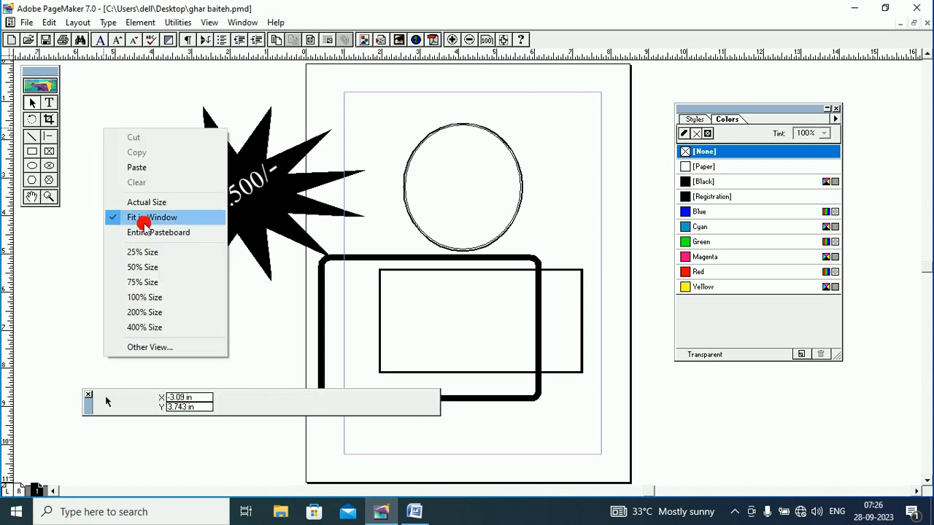
click(146, 252)
- Select the star and its Rs .500/- text together and group them
click(432, 305)
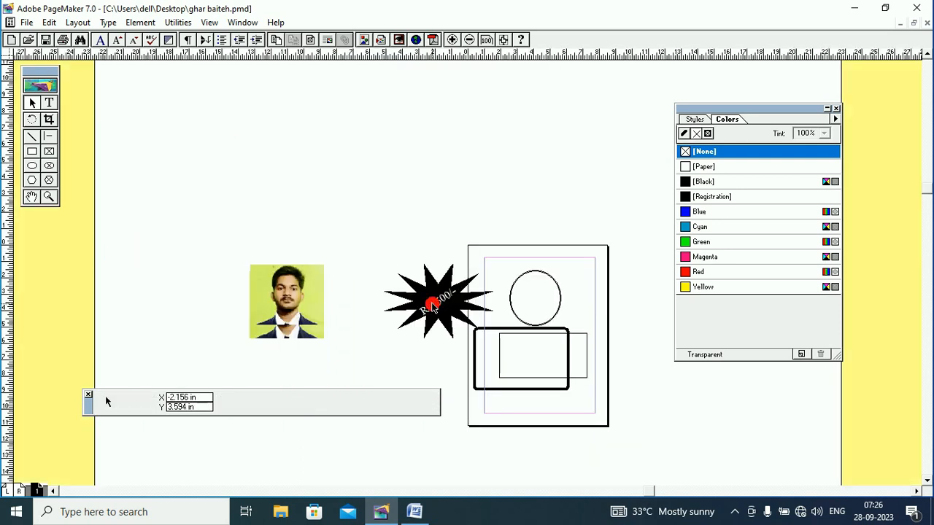
drag(433, 305, 505, 349)
click(438, 302)
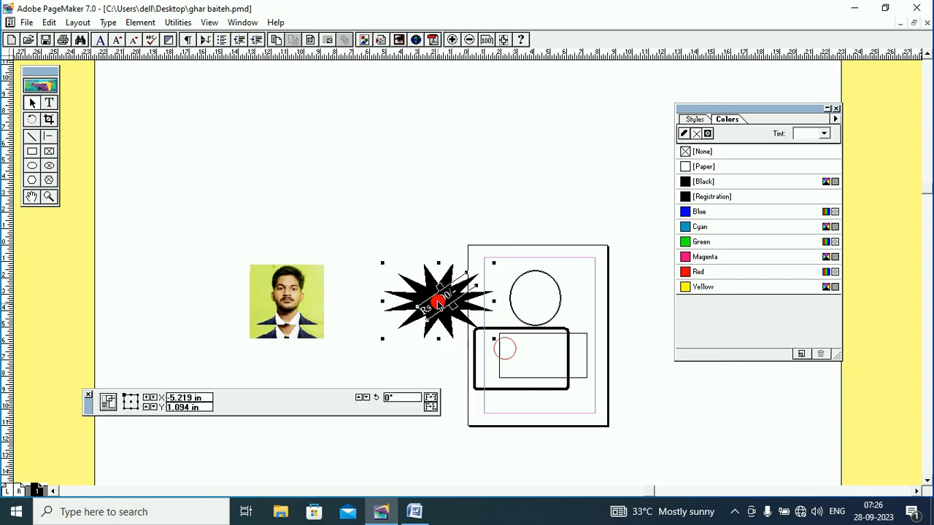
right_click(437, 302)
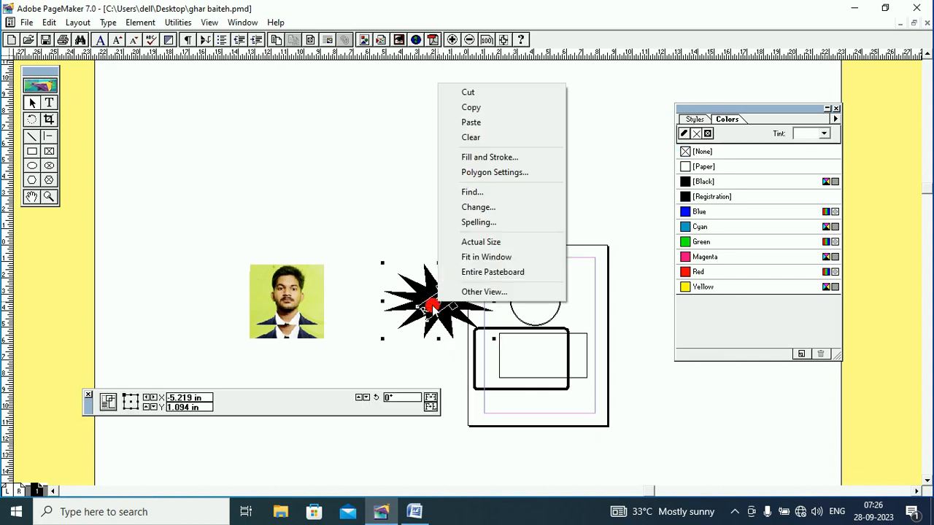
click(137, 22)
click(160, 156)
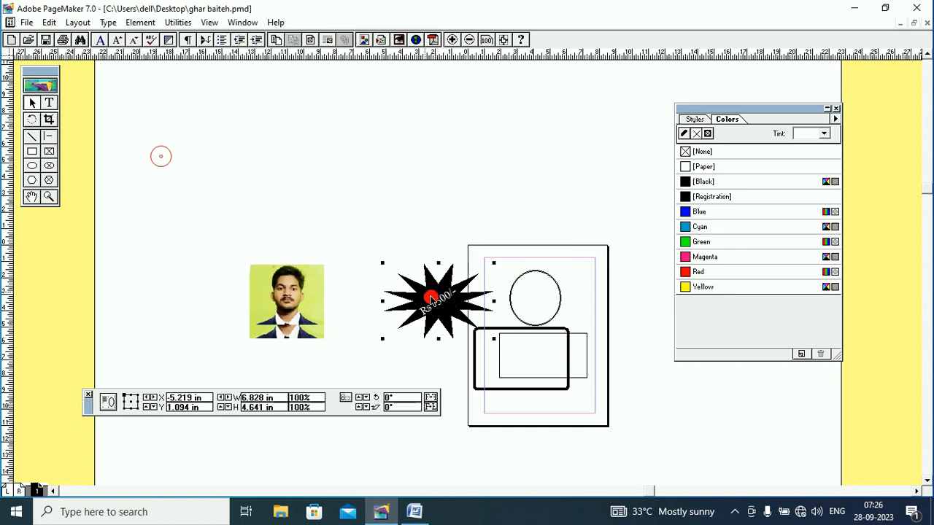
- Drag the starburst group up off the photo and move the photos to the right
drag(431, 298, 402, 210)
drag(296, 300, 427, 307)
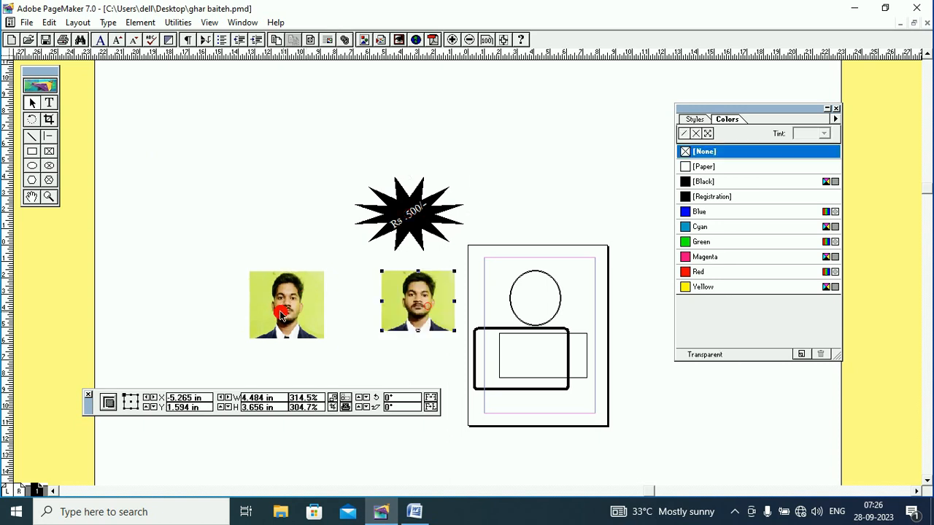
drag(281, 314, 398, 308)
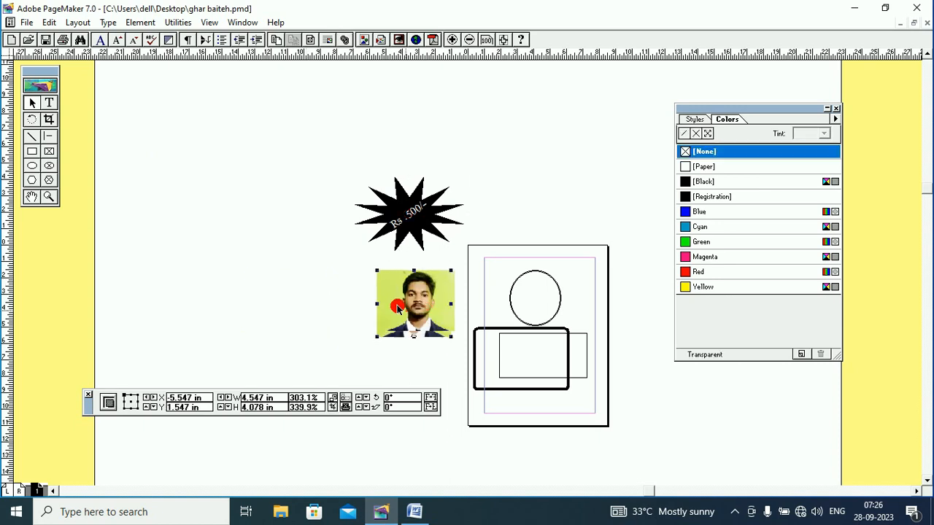
- At 50% view, move the starburst group closer to the page
right_click(328, 241)
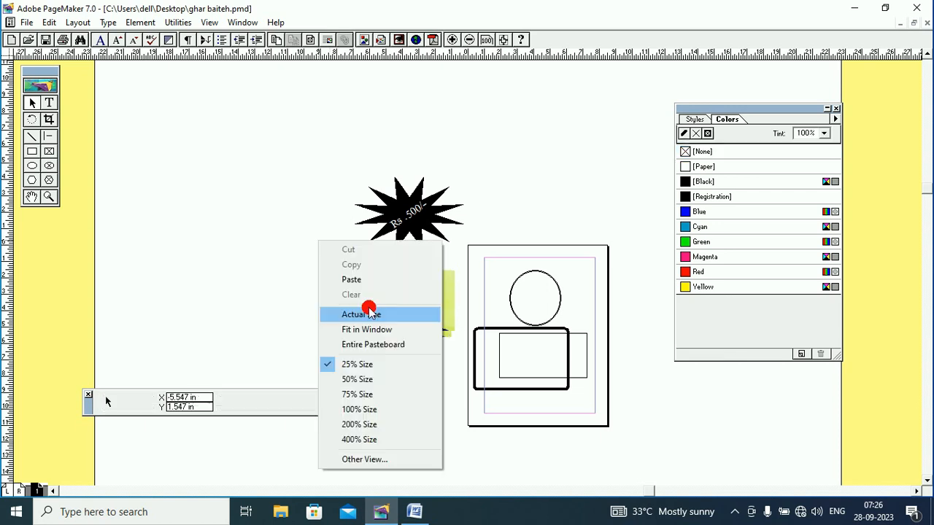
click(369, 311)
click(31, 196)
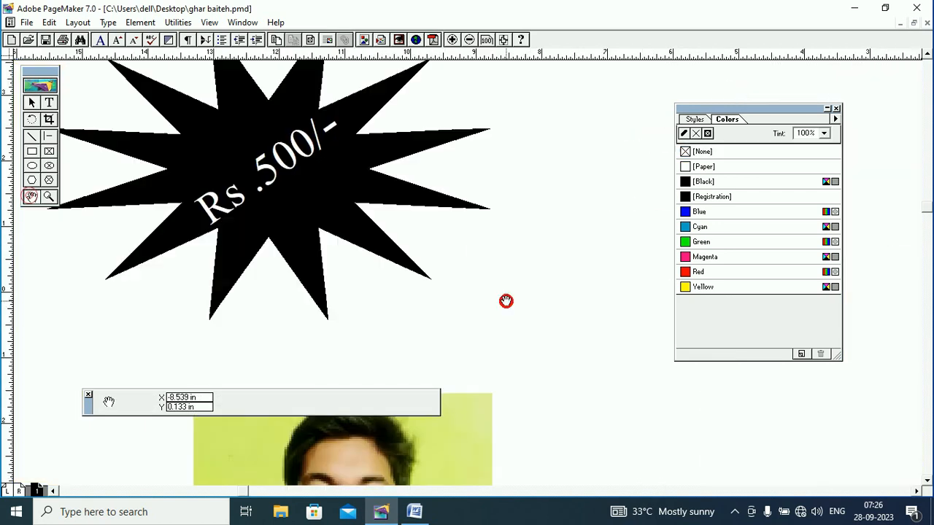
drag(505, 301, 518, 231)
right_click(449, 234)
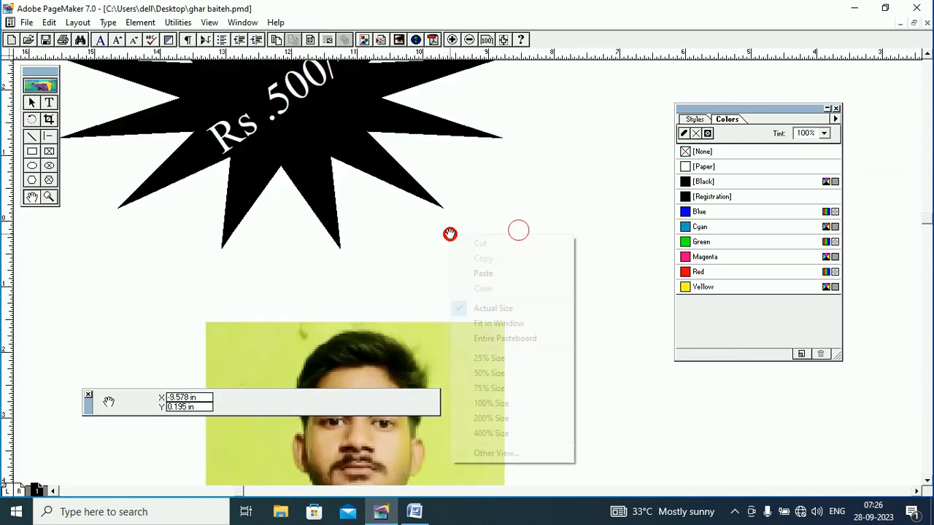
click(494, 374)
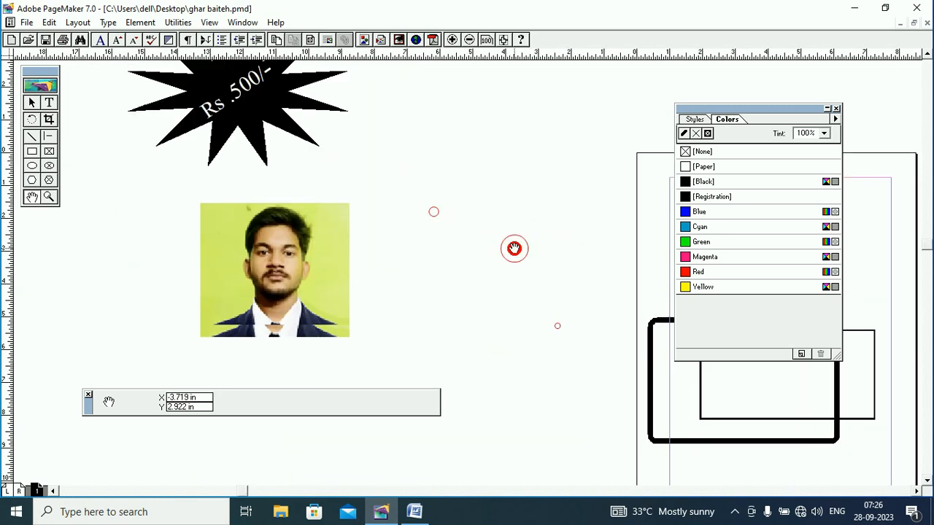
drag(515, 249, 498, 310)
click(31, 103)
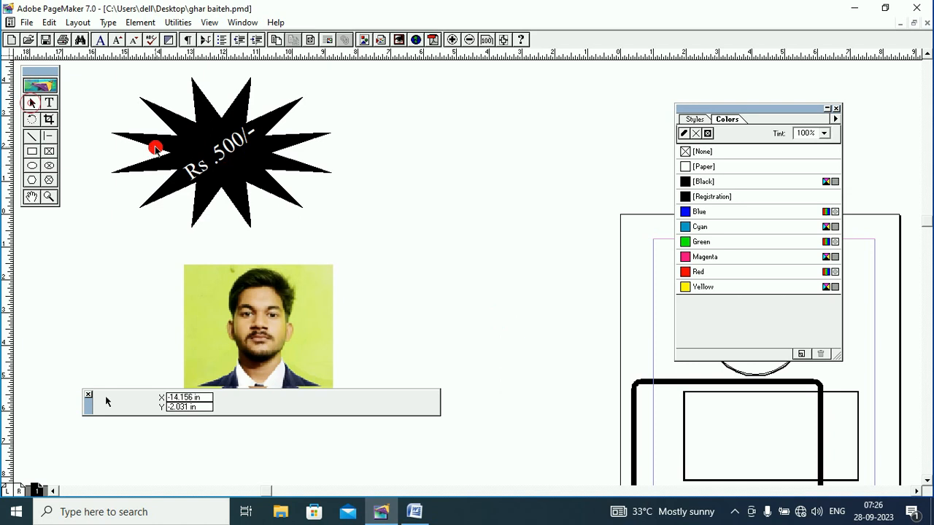
click(156, 148)
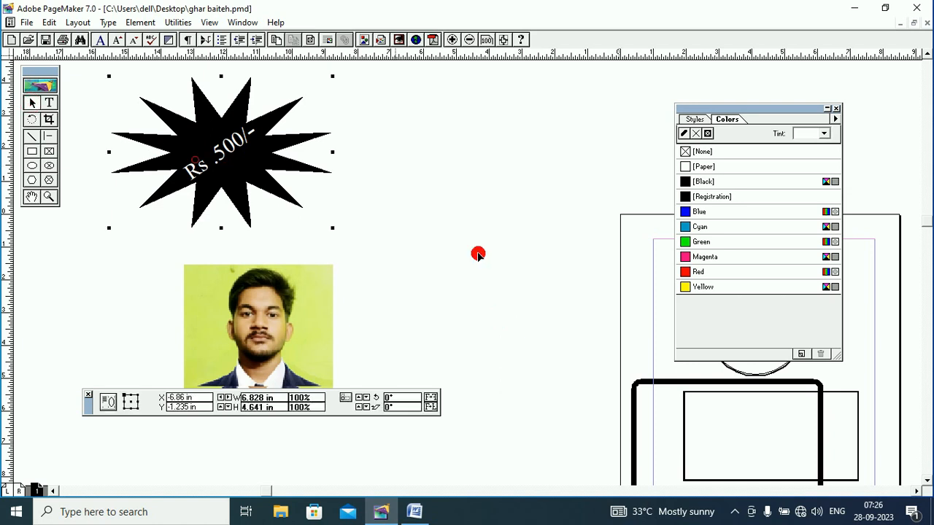
drag(478, 254, 473, 250)
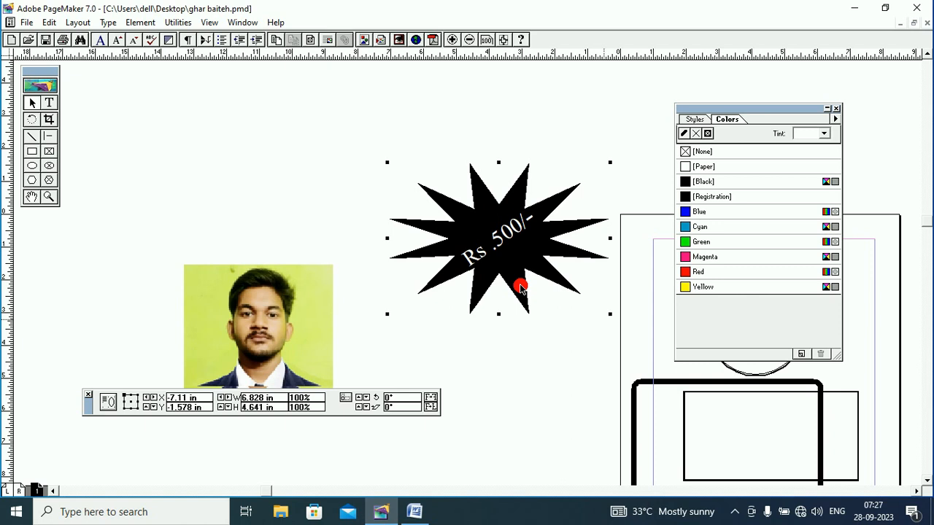
- Pull one photo below the starburst, delete the left-hand photo, and nudge the remaining one
click(290, 338)
drag(290, 337, 535, 392)
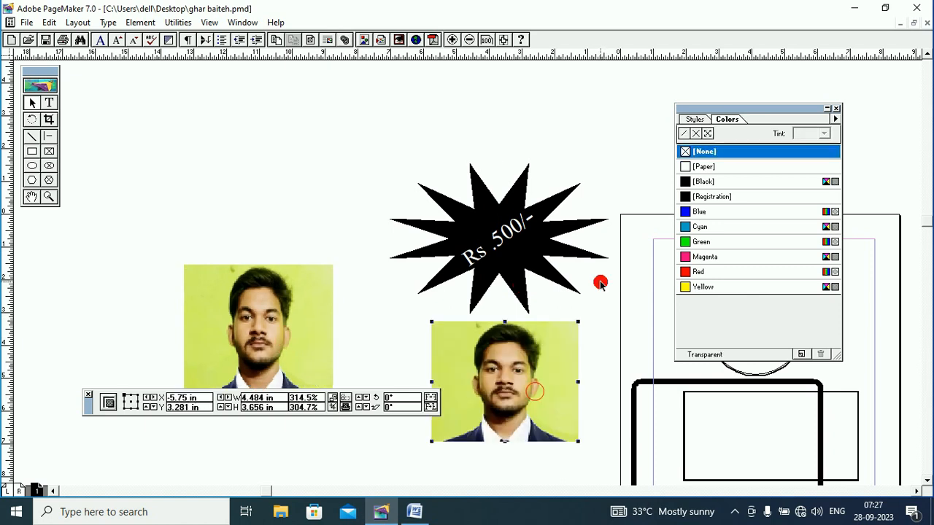
click(273, 347)
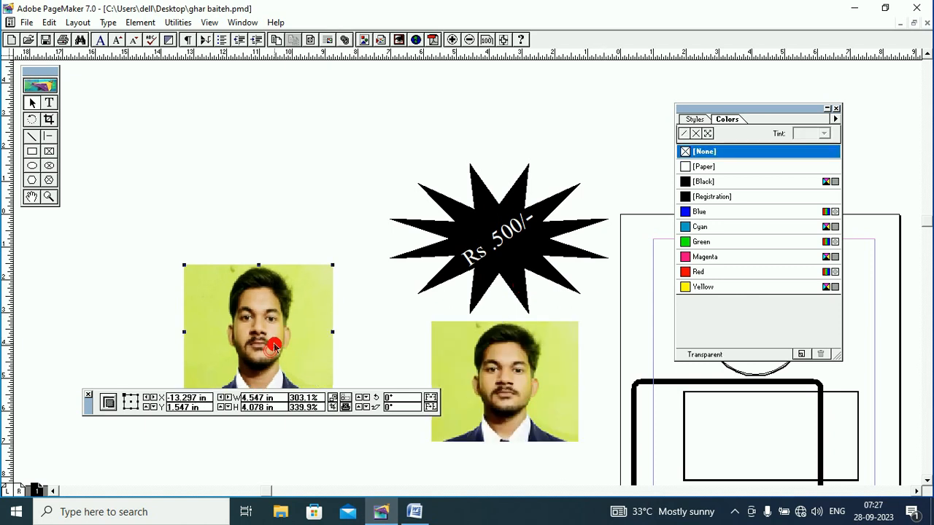
right_click(274, 348)
click(306, 173)
click(511, 387)
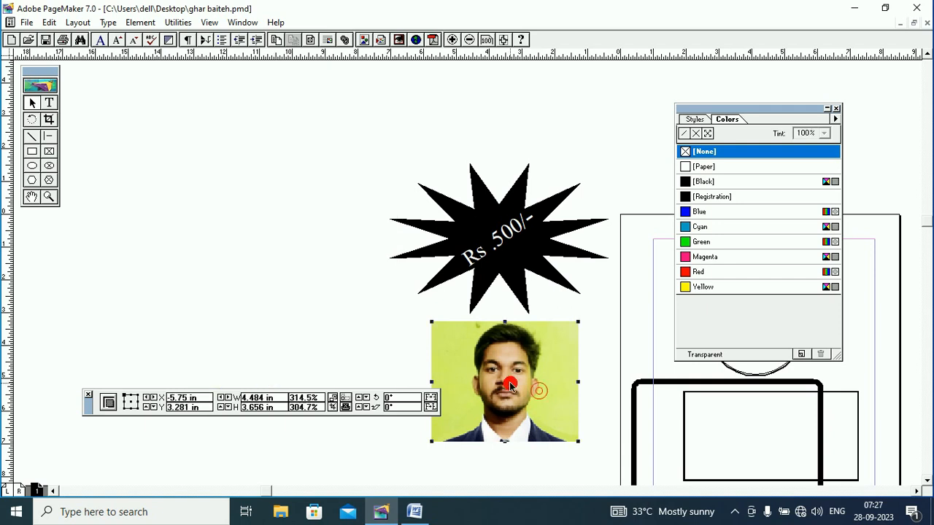
drag(511, 383, 514, 388)
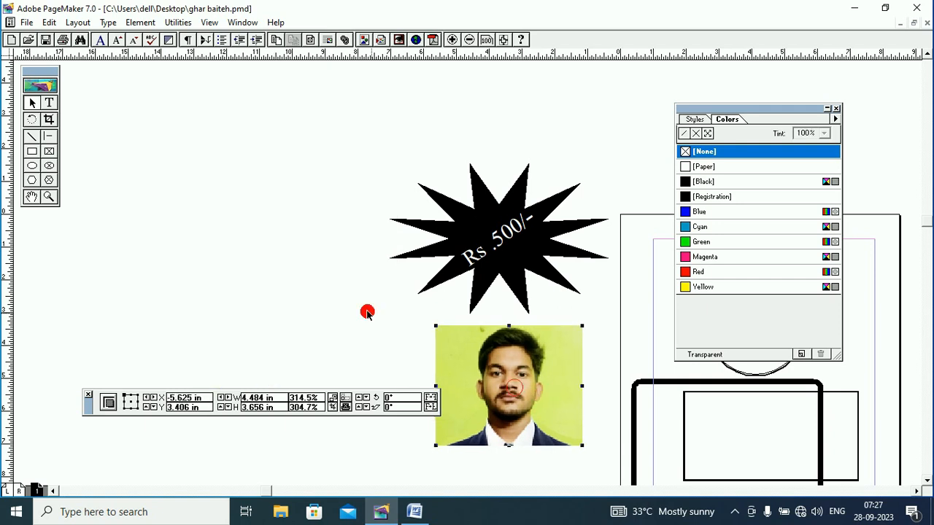
- Reposition the starburst above the photo beside the page, moving the colour panel aside
click(37, 199)
drag(378, 300, 428, 257)
drag(478, 232, 274, 244)
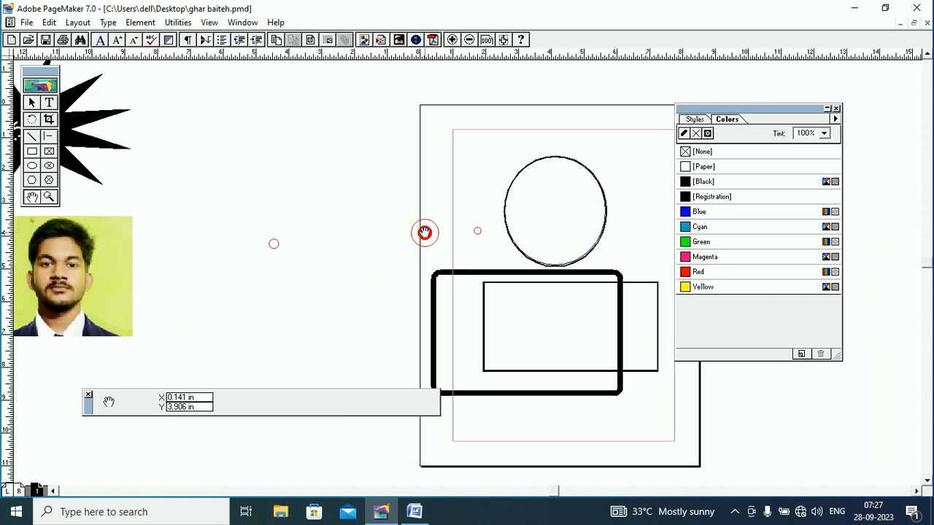
drag(425, 232, 346, 197)
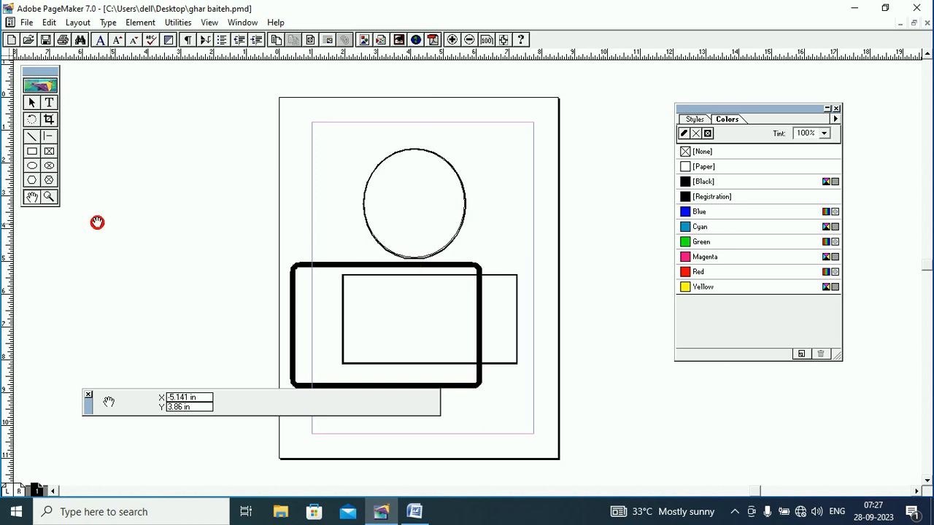
drag(97, 223, 387, 259)
drag(229, 256, 307, 268)
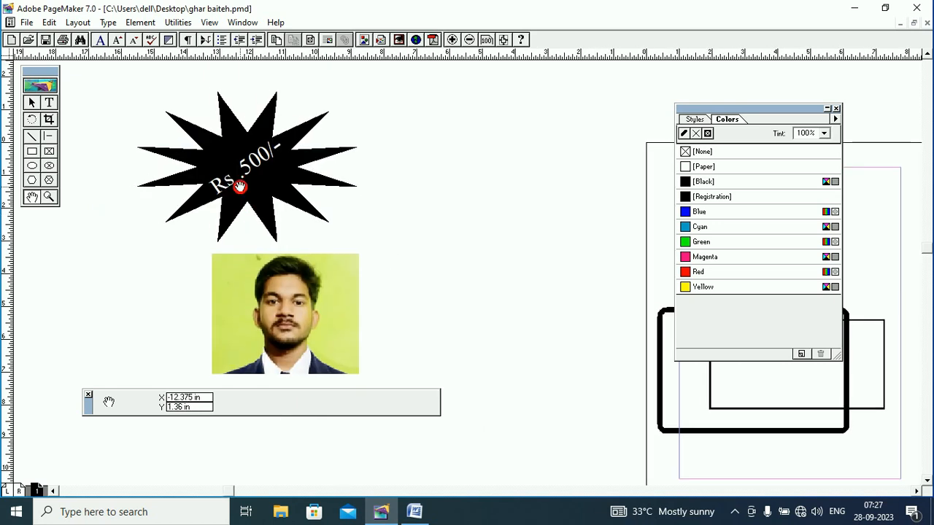
drag(661, 244, 532, 247)
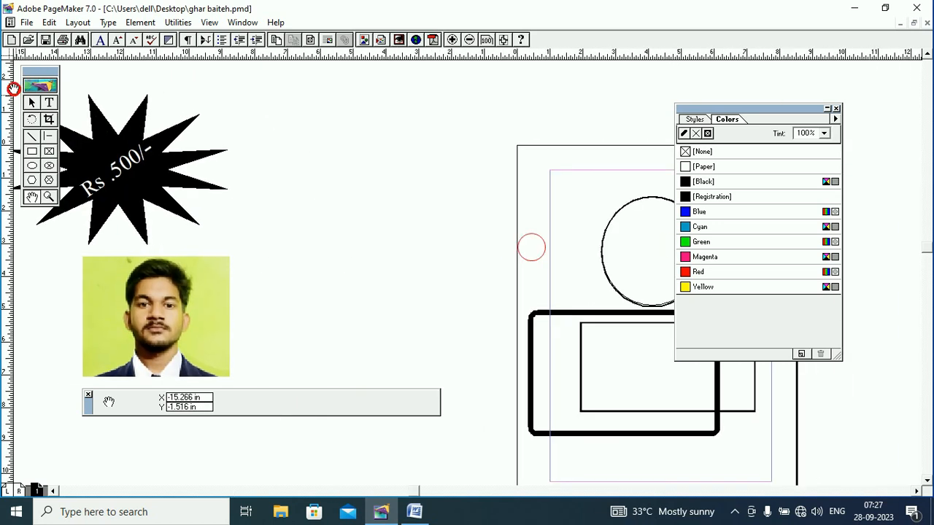
click(31, 103)
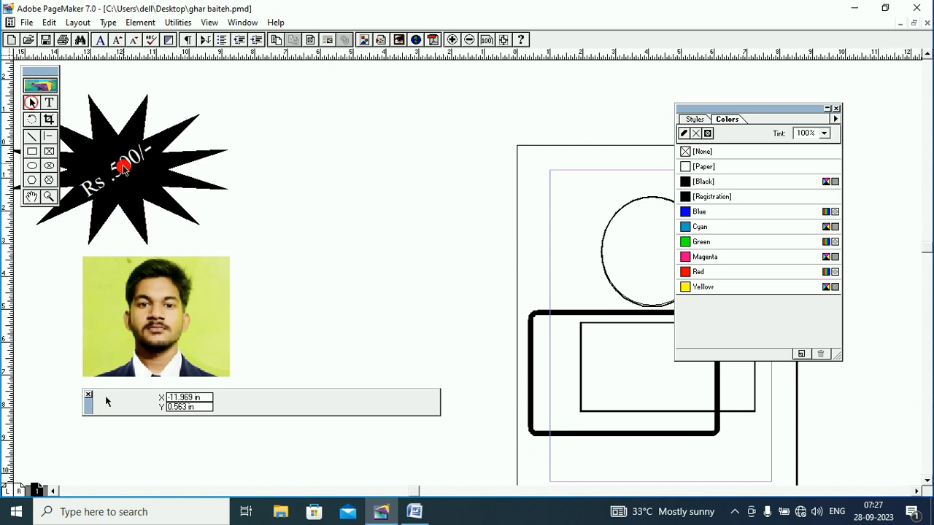
drag(123, 168, 316, 204)
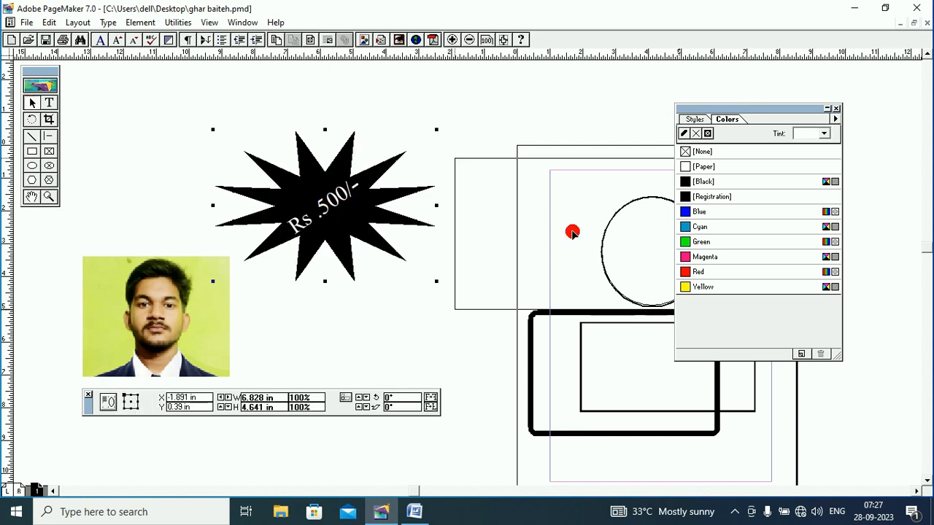
drag(572, 232, 652, 237)
drag(707, 109, 795, 132)
drag(670, 211, 319, 155)
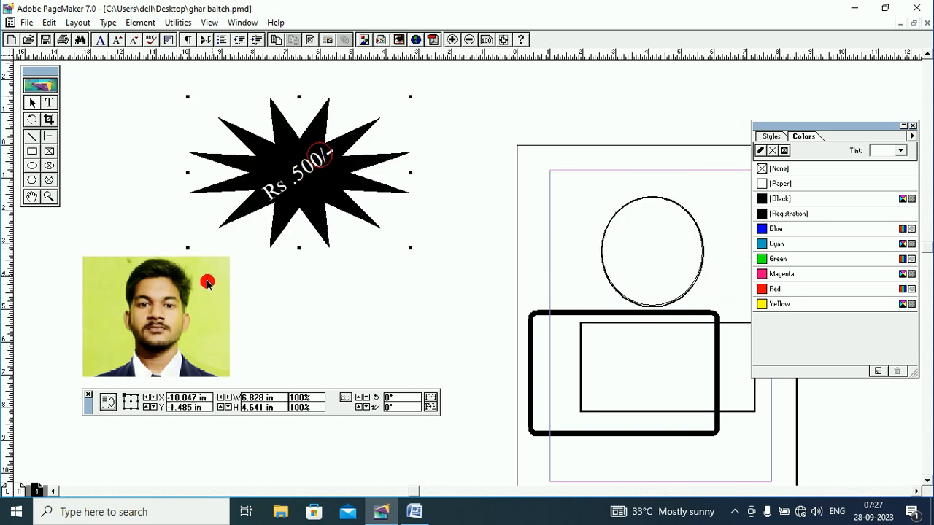
drag(207, 283, 368, 286)
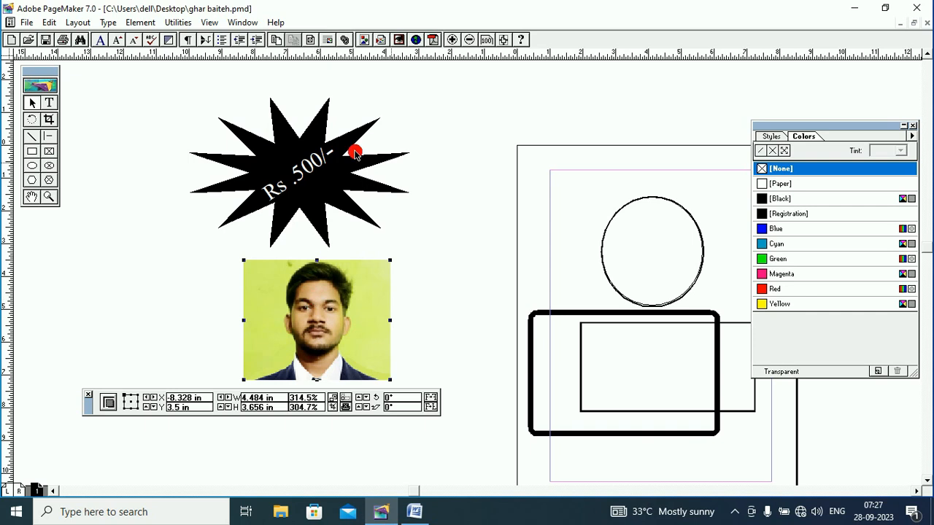
- Pan the view so the starburst and photo sit fully visible beside the page
click(31, 196)
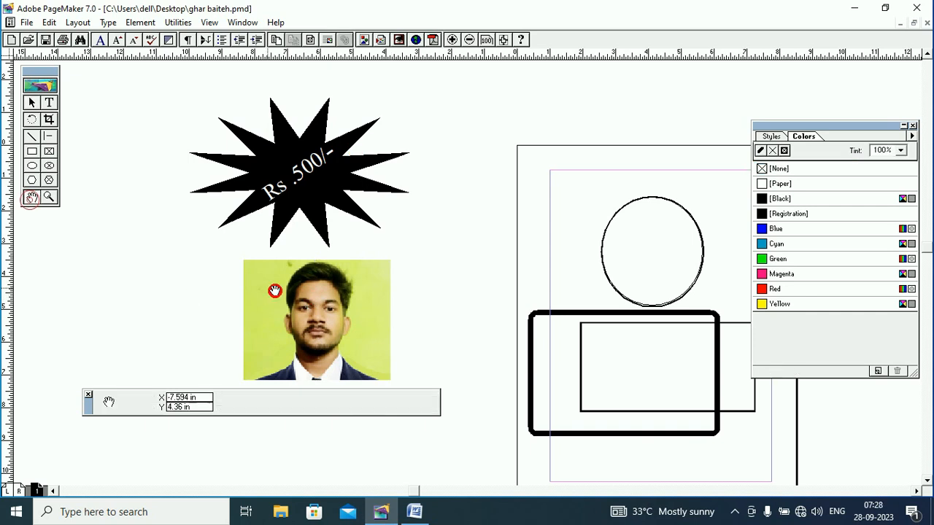
drag(275, 290, 205, 246)
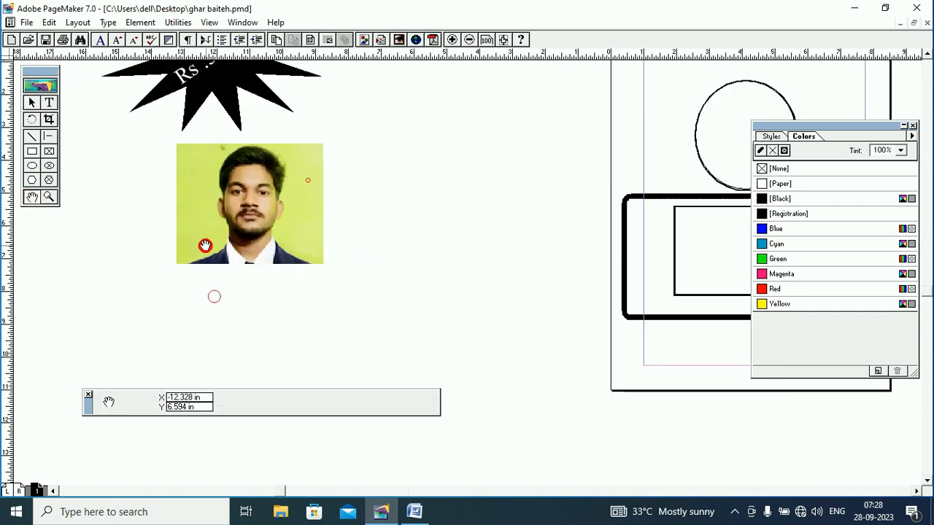
drag(311, 255, 310, 322)
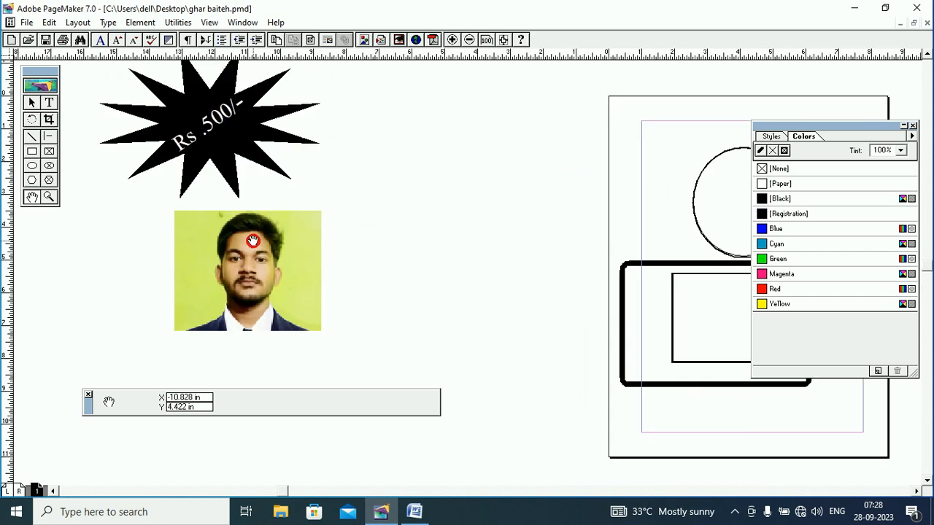
mouse_move(253, 241)
mouse_down()
mouse_move(45, 430)
mouse_move(75, 444)
mouse_move(99, 73)
mouse_move(84, 22)
mouse_up()
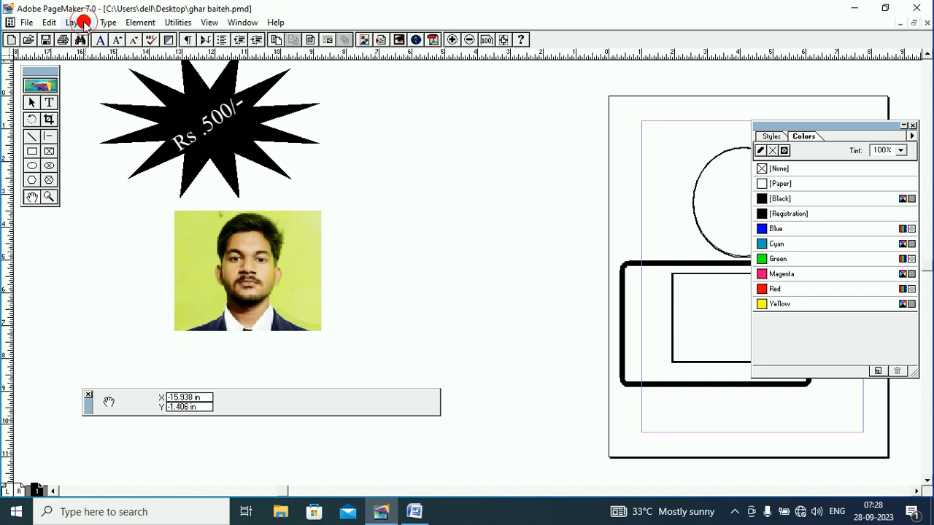
- Set Insert Pages to add 1 page before the current page
click(82, 22)
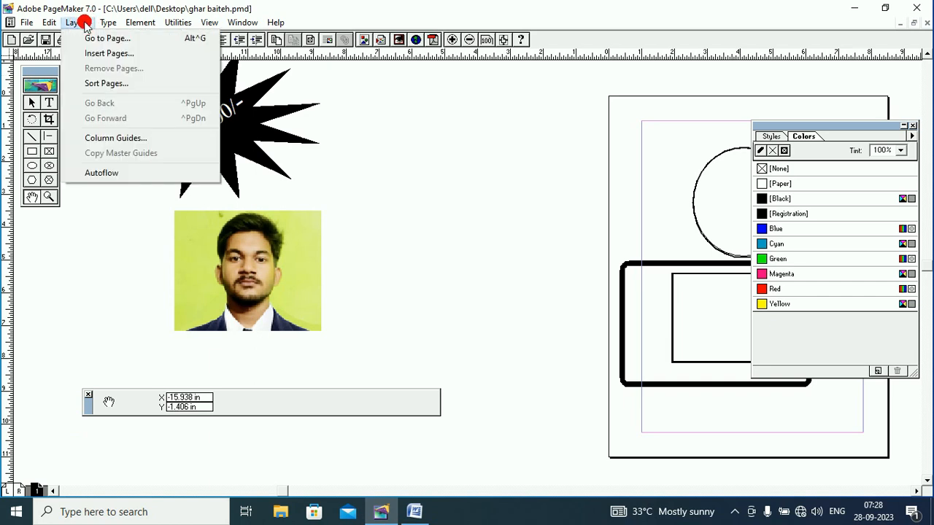
click(120, 54)
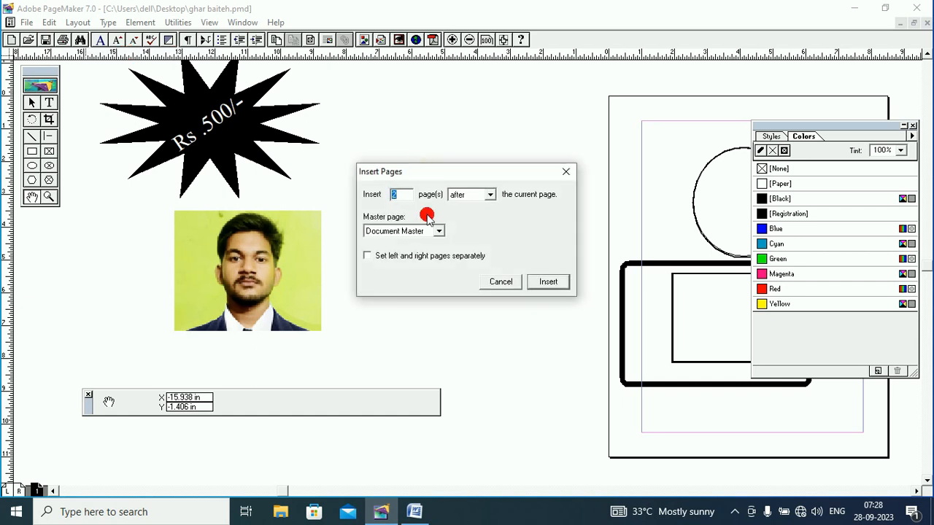
click(398, 193)
drag(398, 192, 373, 194)
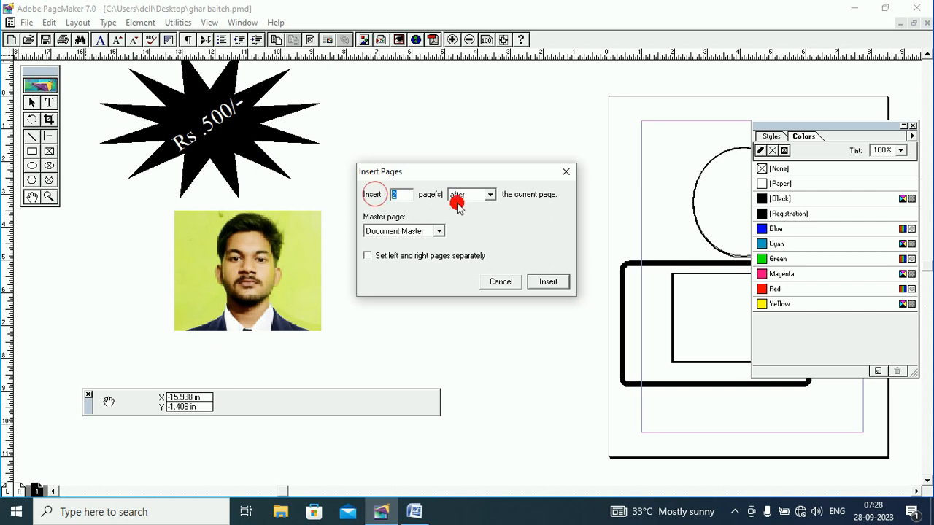
click(488, 195)
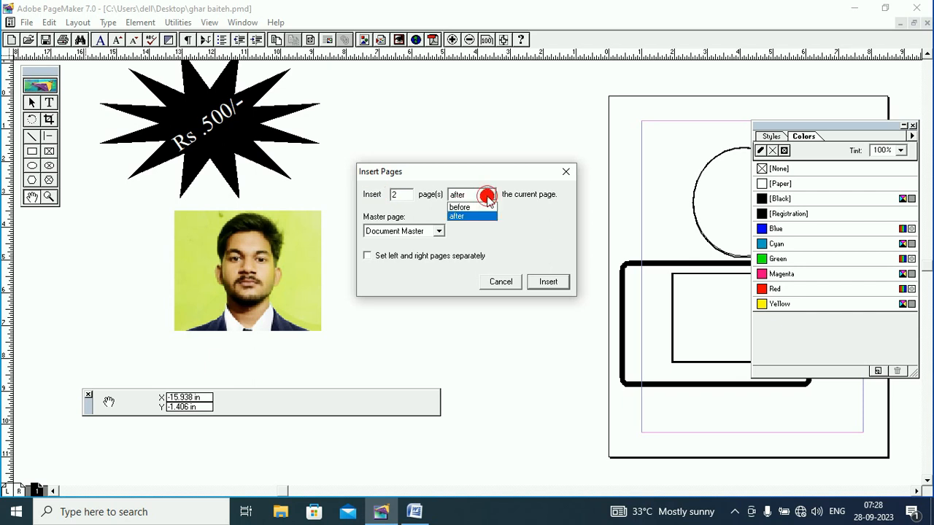
click(401, 194)
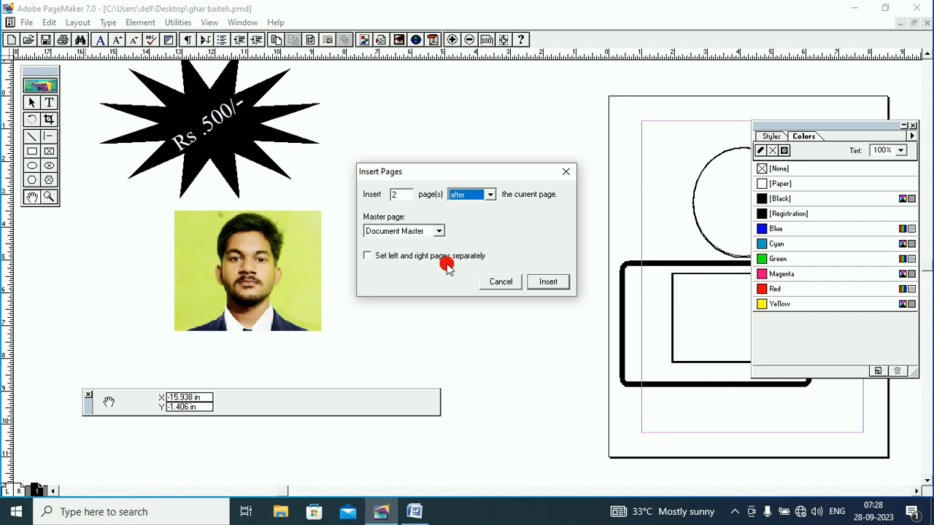
click(490, 195)
click(459, 207)
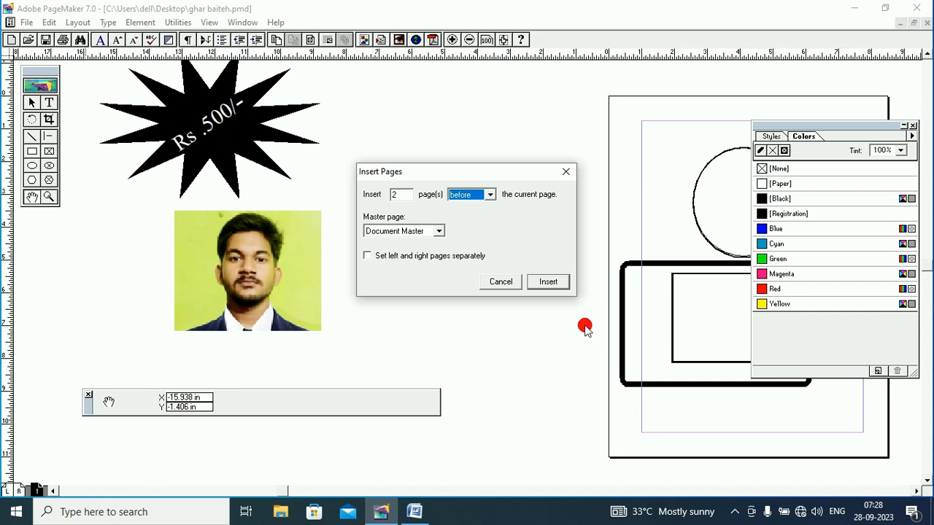
drag(405, 195, 380, 199)
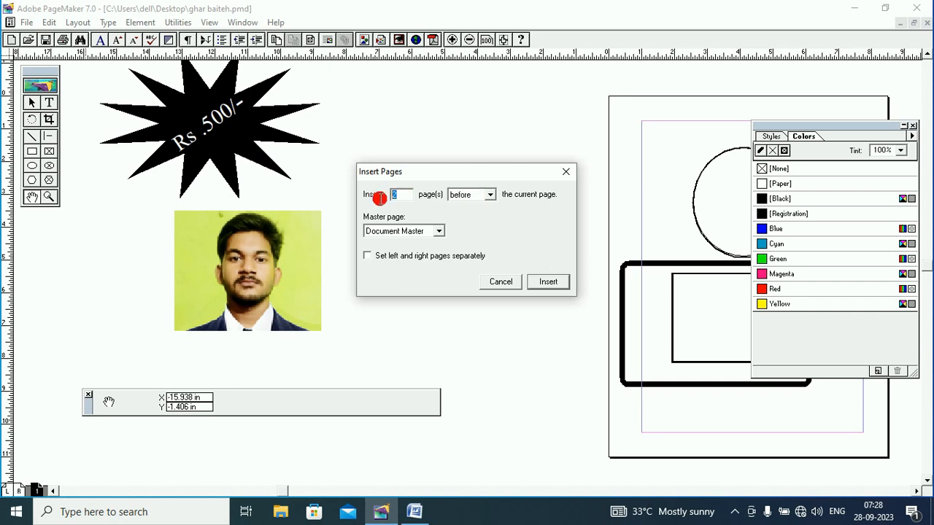
text(1)
- Confirm the new blank page and check pages 1 and 2
click(544, 280)
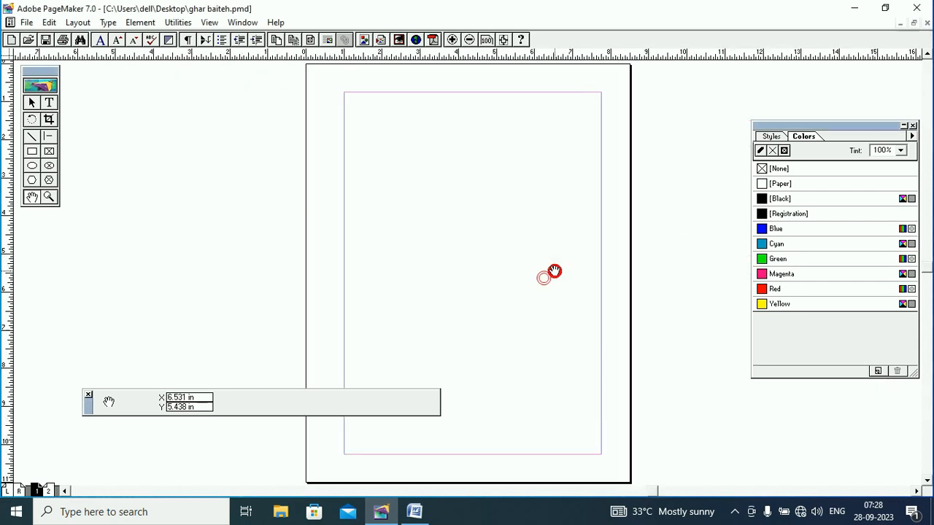
drag(373, 311, 373, 277)
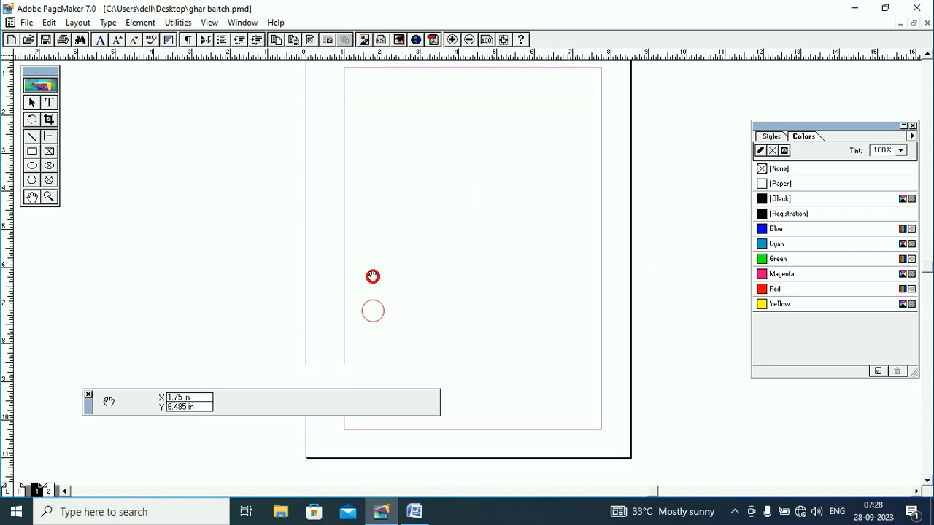
click(41, 490)
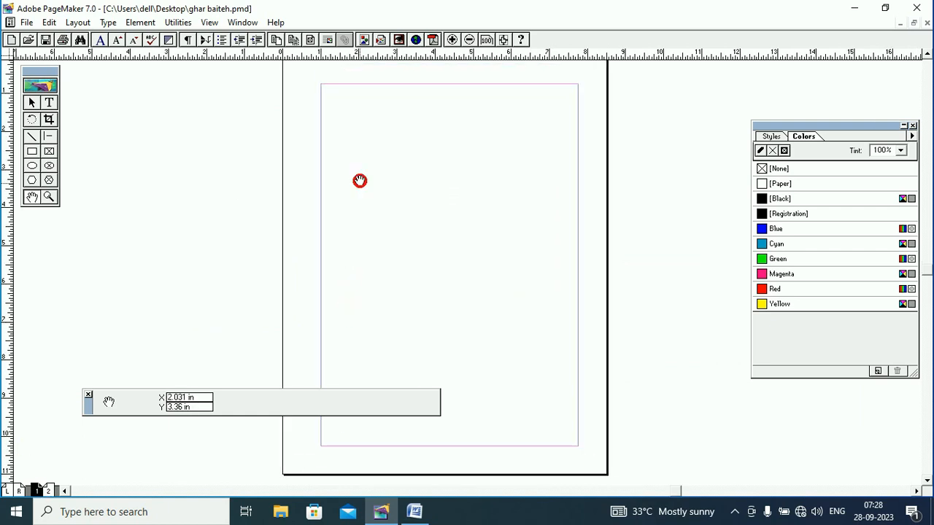
click(38, 496)
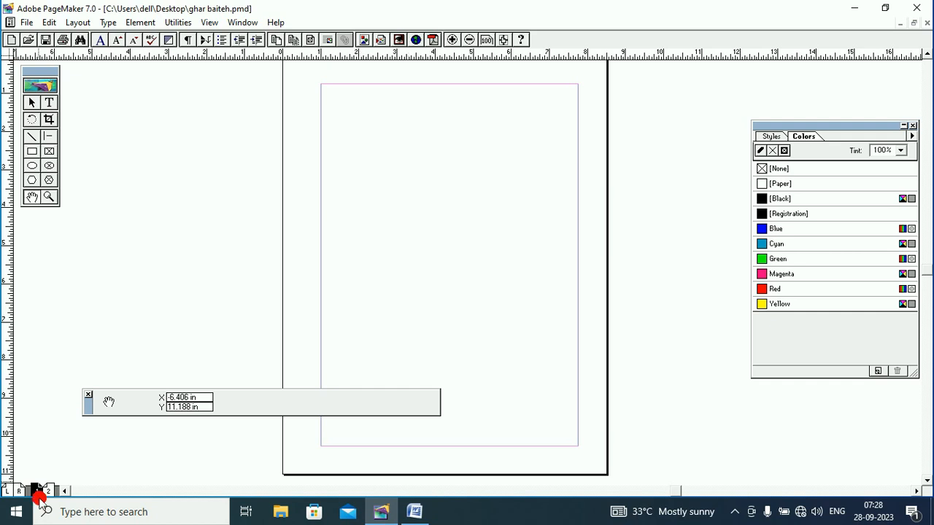
click(48, 492)
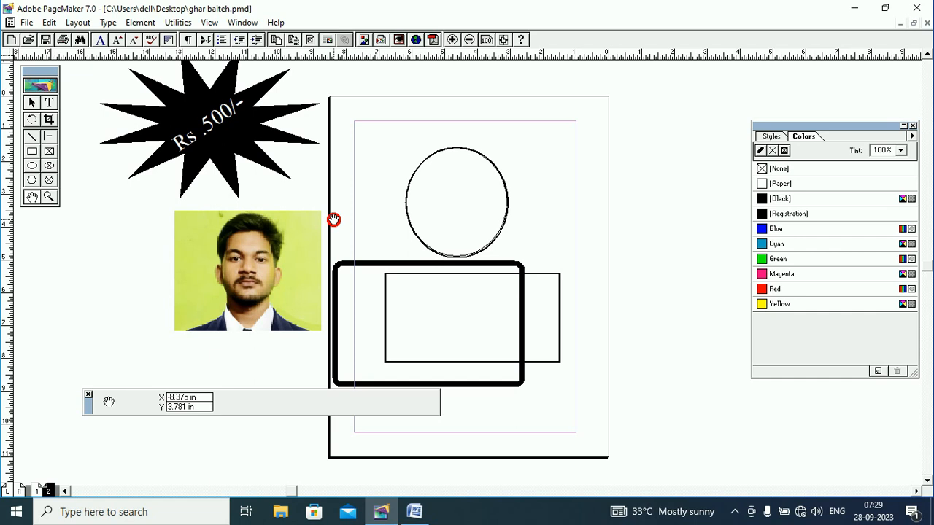
click(37, 493)
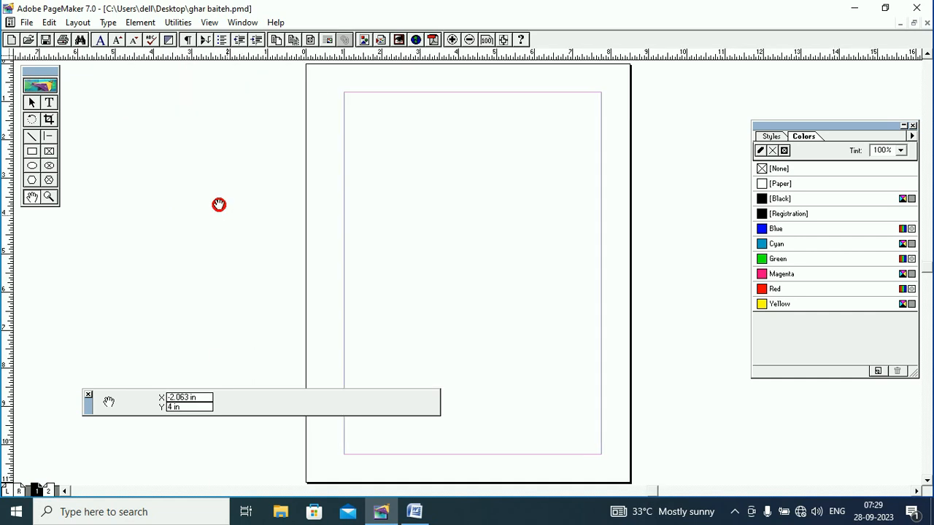
- Zoom page 1 out to Entire Pasteboard, recheck page 2, and return to page 1
right_click(219, 204)
click(253, 276)
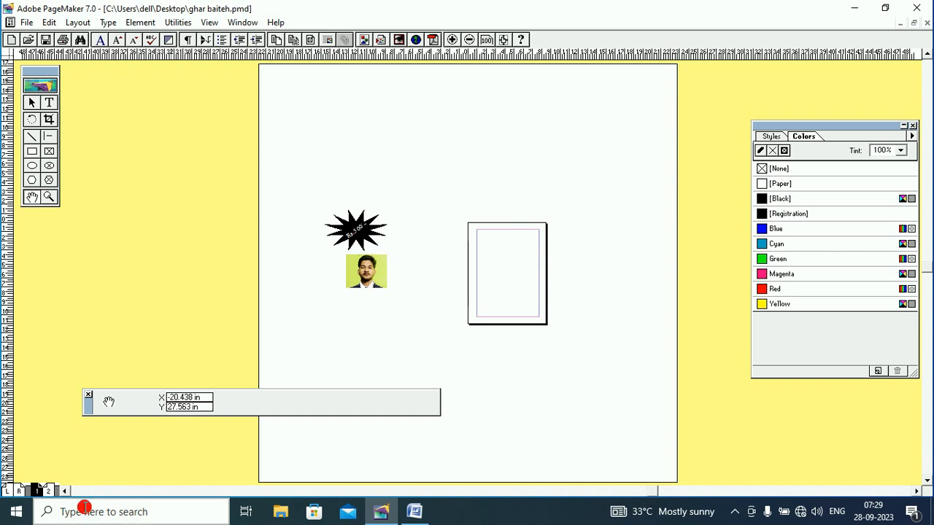
click(48, 491)
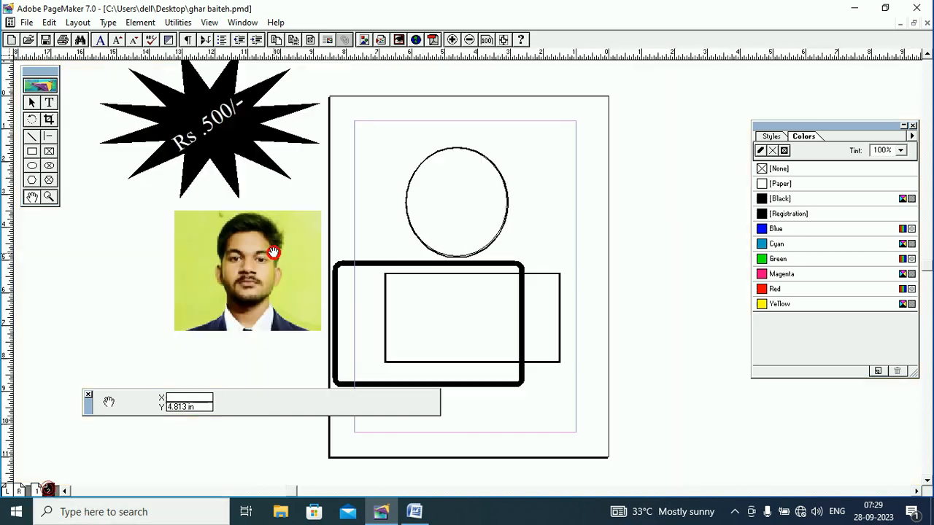
click(37, 490)
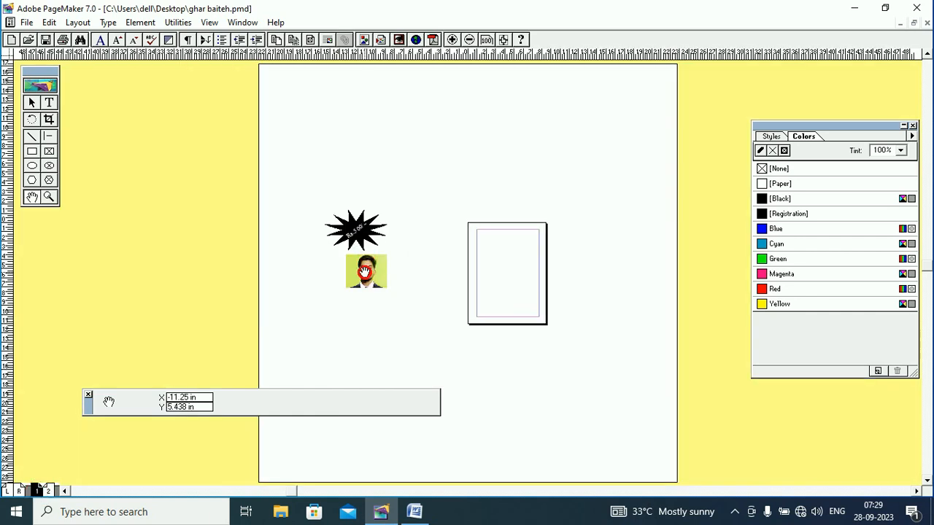
click(31, 102)
- Move the starburst onto the top of page 1, leaving the photo off the page
click(351, 227)
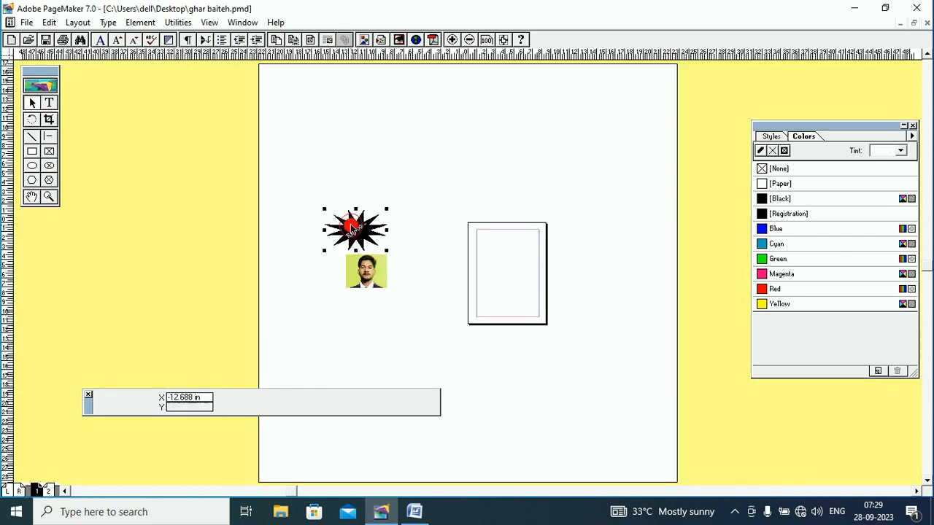
drag(352, 227, 496, 249)
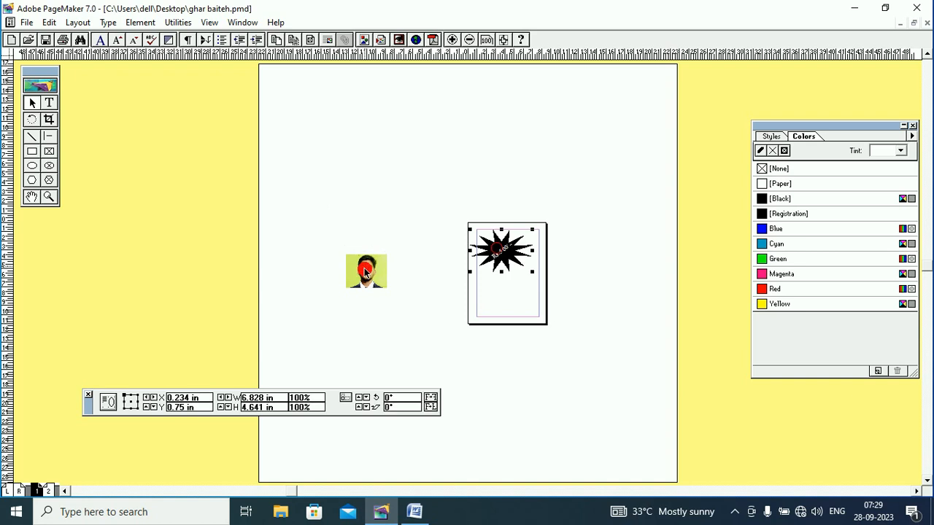
click(366, 271)
drag(367, 272, 508, 288)
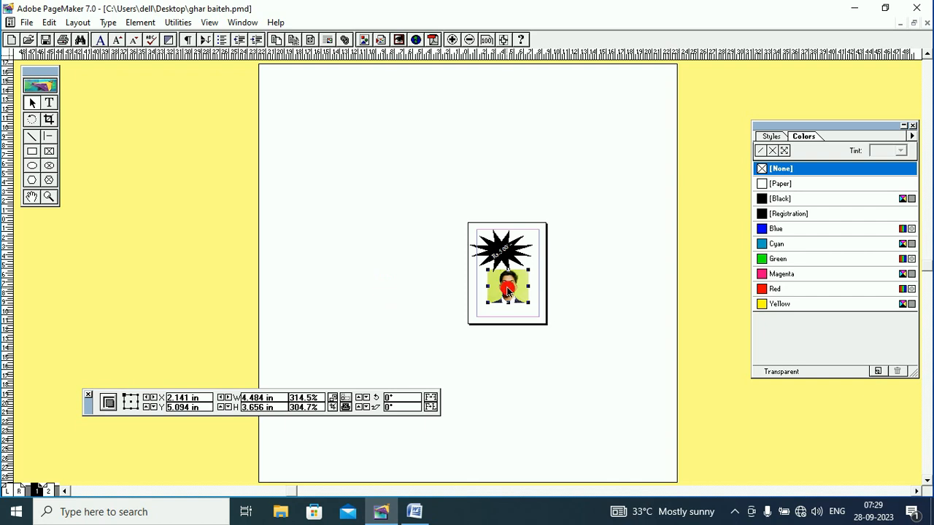
drag(509, 290, 428, 291)
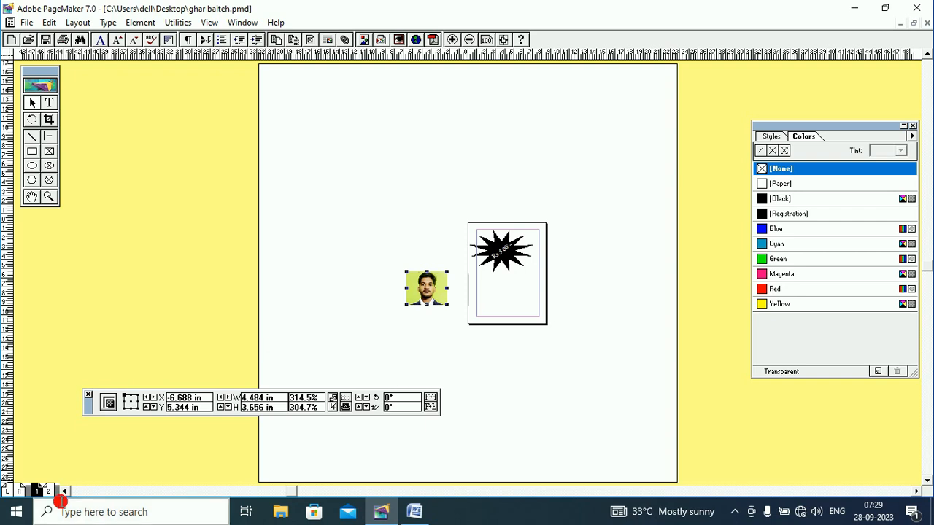
- Add a two-page spread after page 1, place the photo on its left page, and fit it in the window
right_click(51, 491)
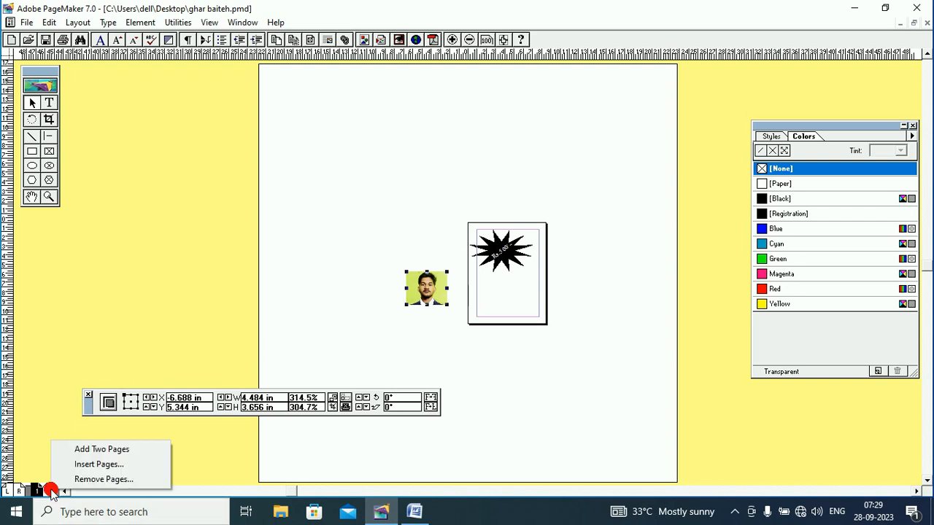
click(87, 453)
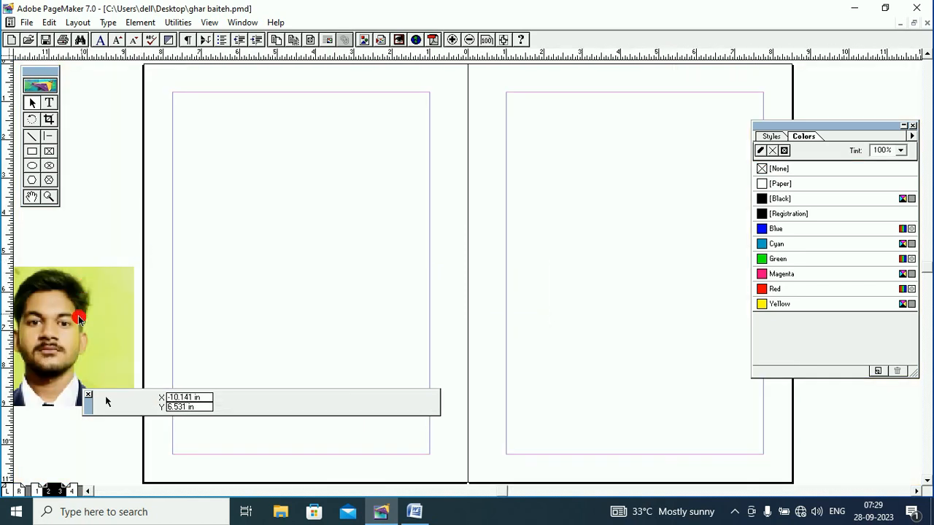
right_click(272, 231)
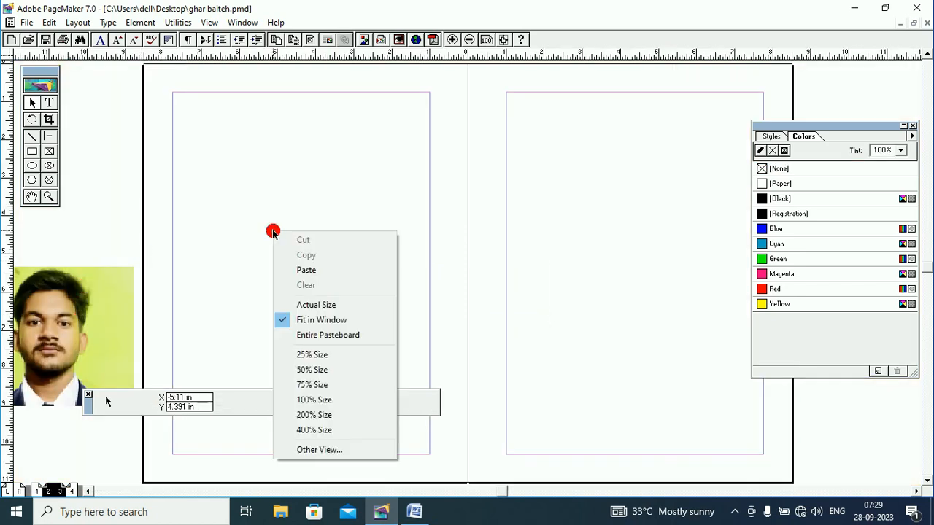
click(313, 334)
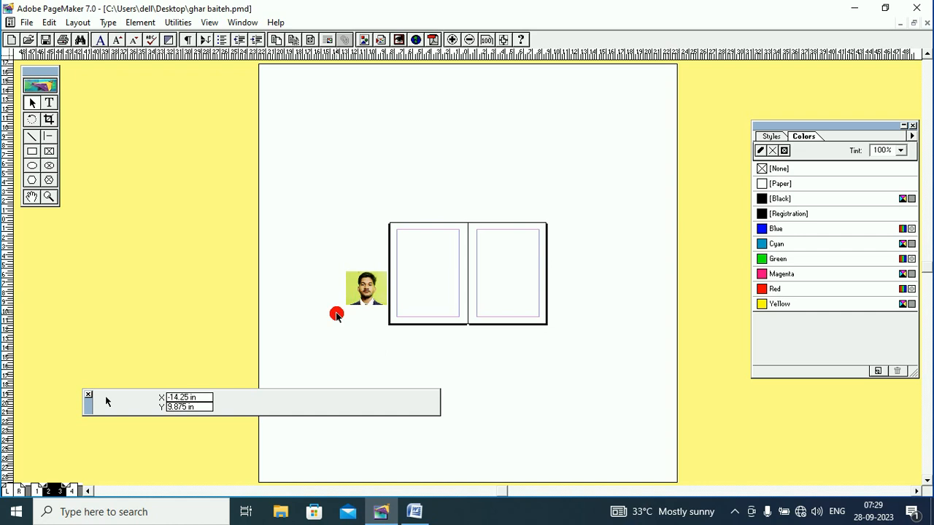
drag(364, 298, 424, 268)
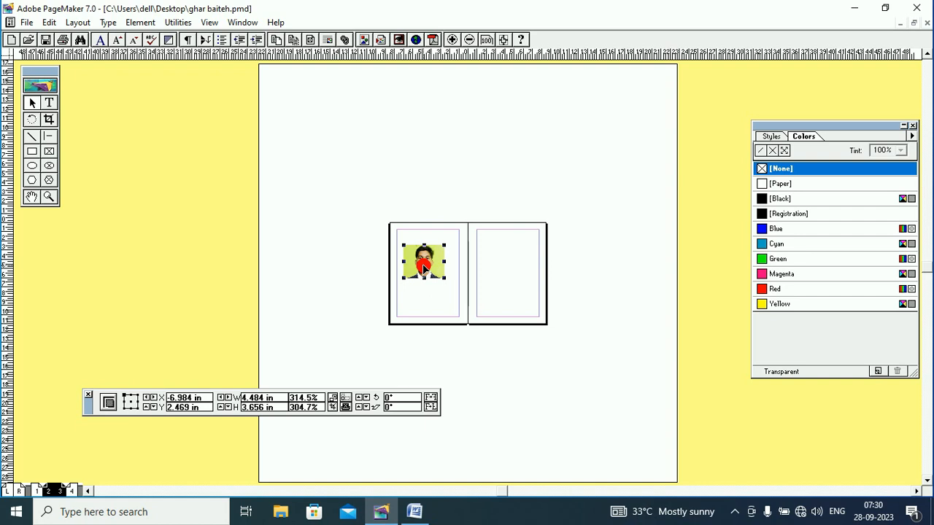
right_click(335, 221)
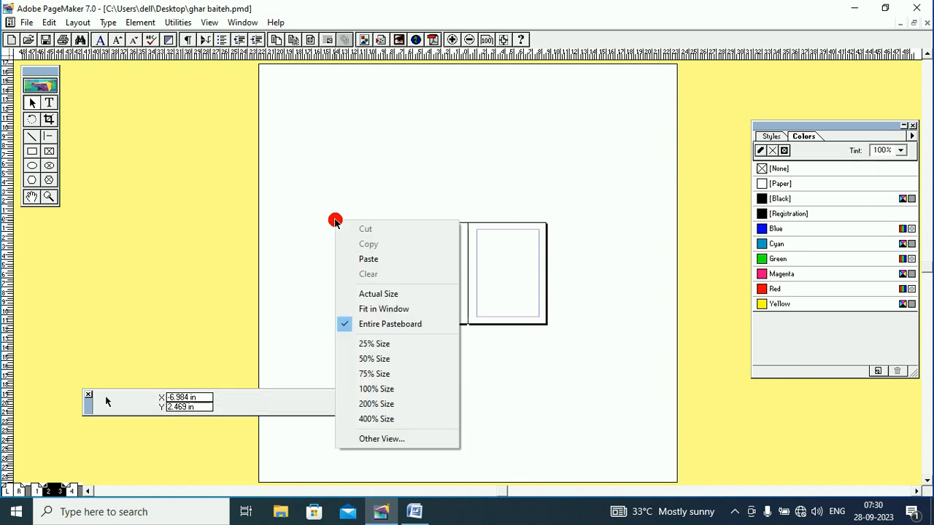
click(373, 309)
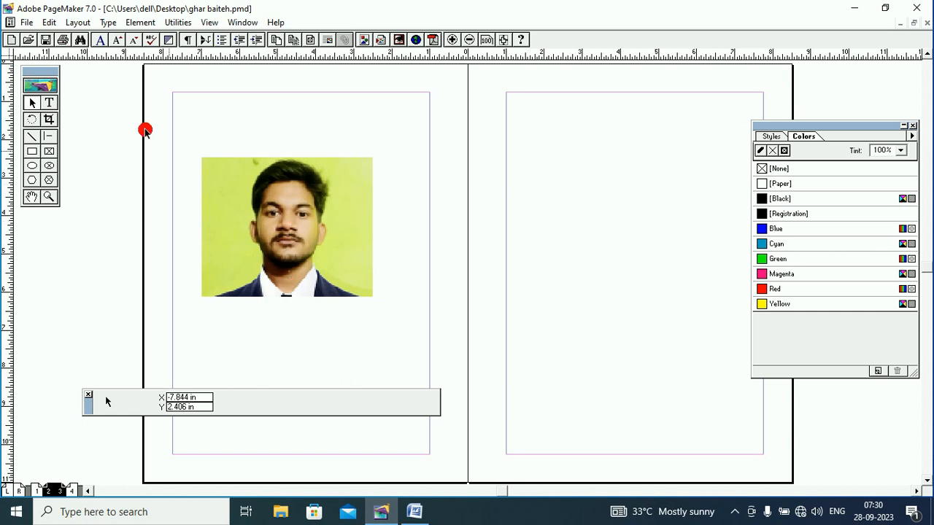
- Remove pages 2 through 3 with their contents, then check pages 1 and 2
right_click(56, 490)
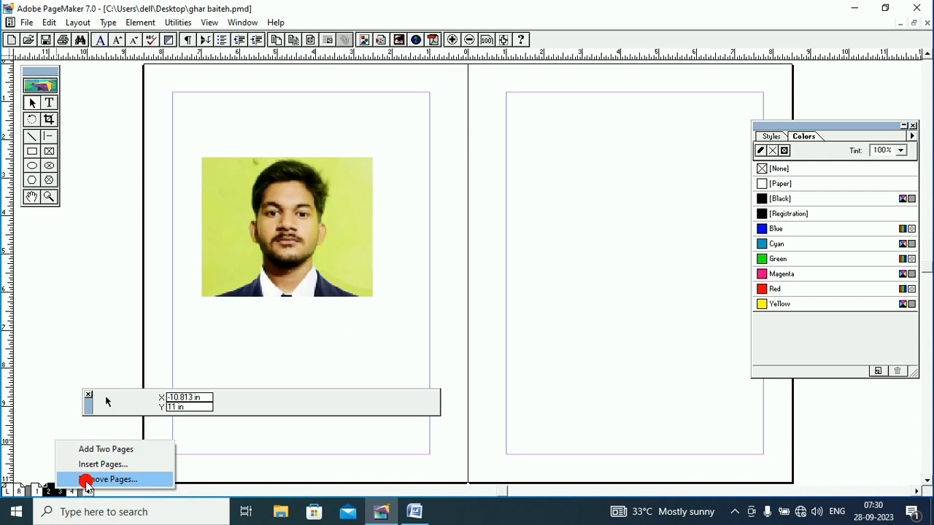
click(86, 480)
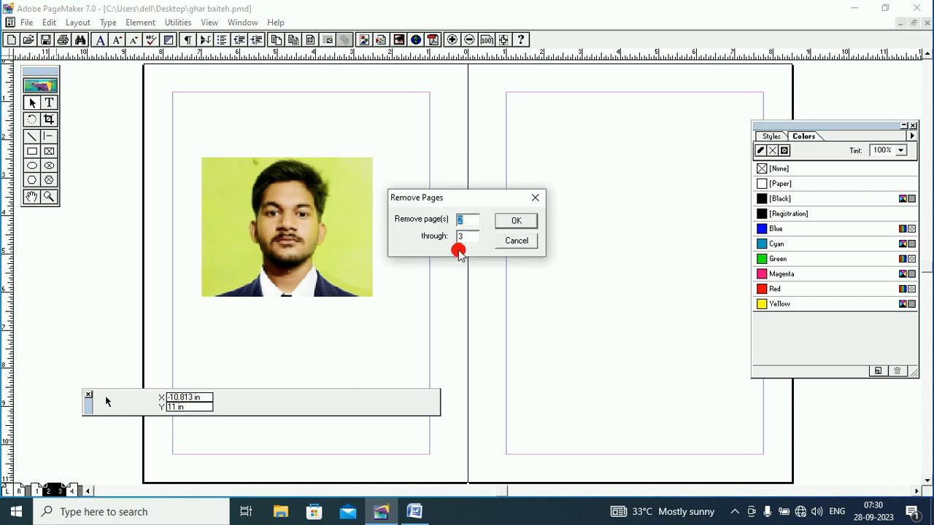
drag(464, 224, 458, 239)
text(3)
click(515, 223)
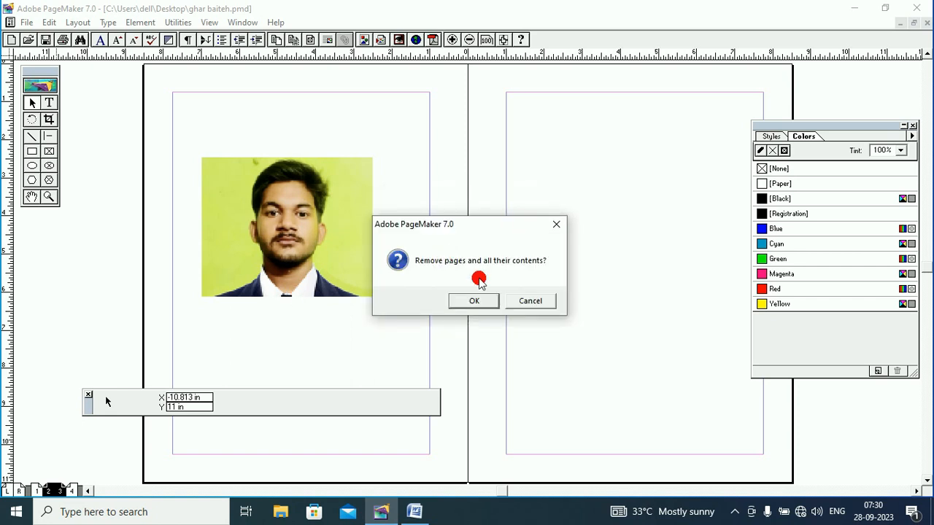
click(476, 301)
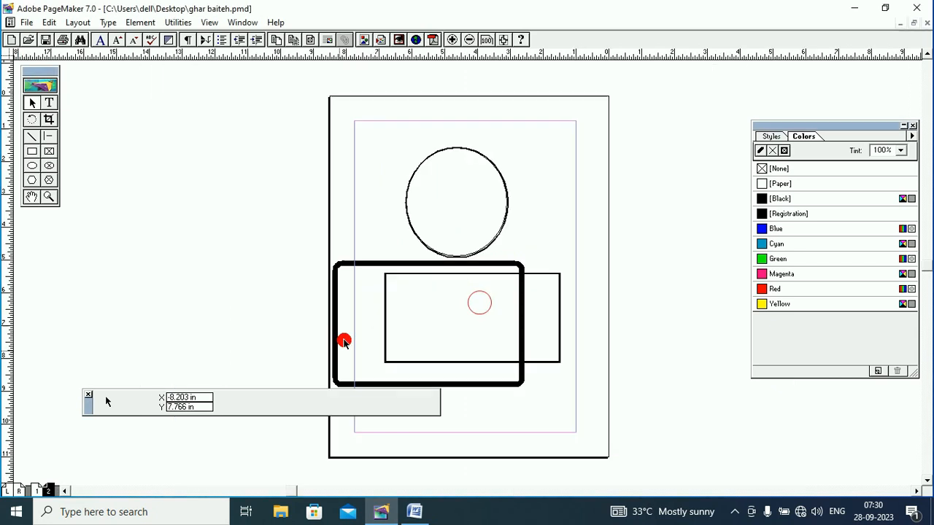
click(37, 490)
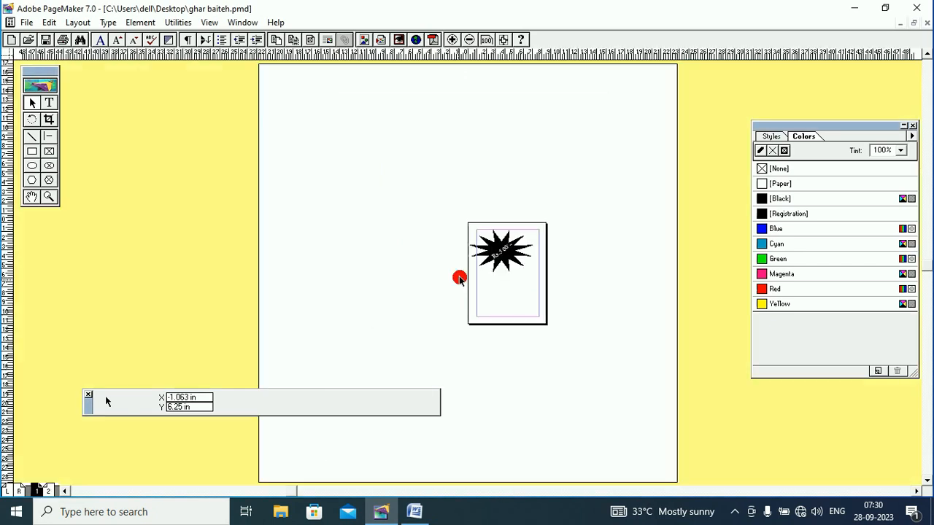
click(48, 490)
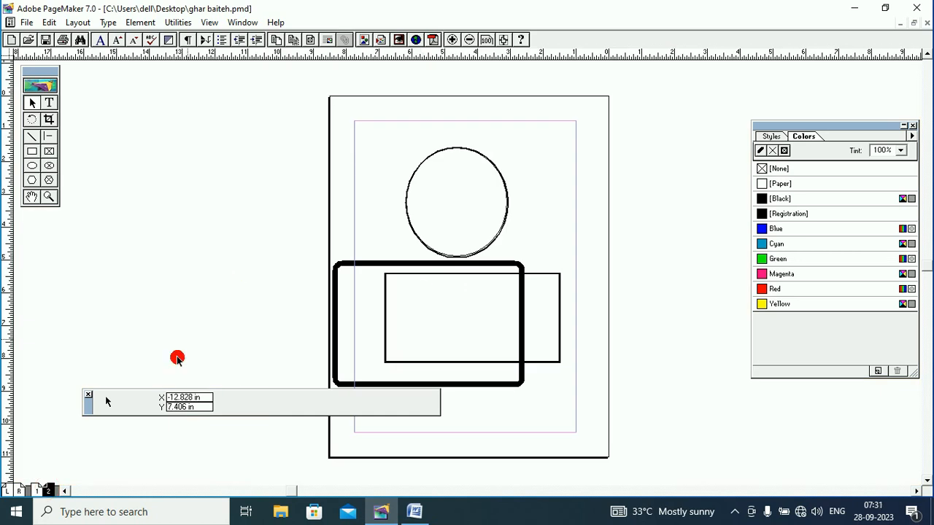
- Insert 20 new pages after page 2
right_click(45, 491)
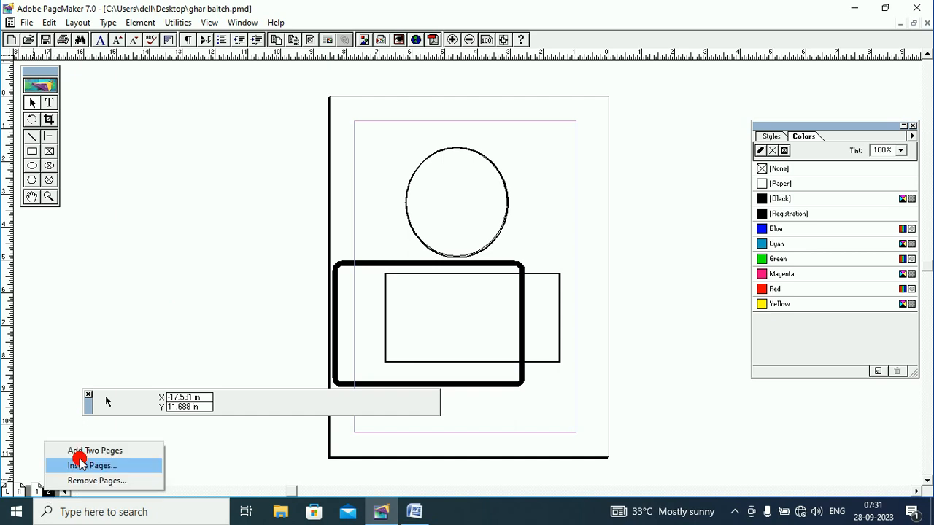
click(85, 466)
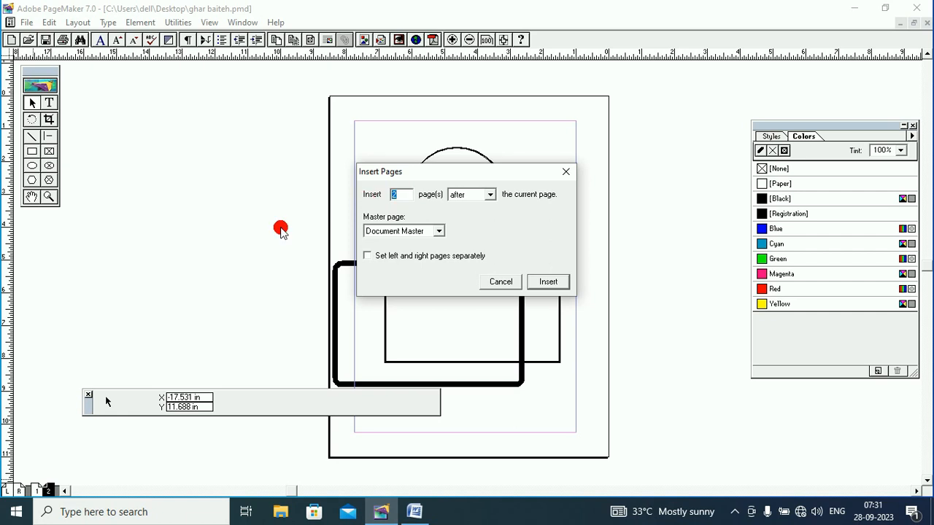
text(20)
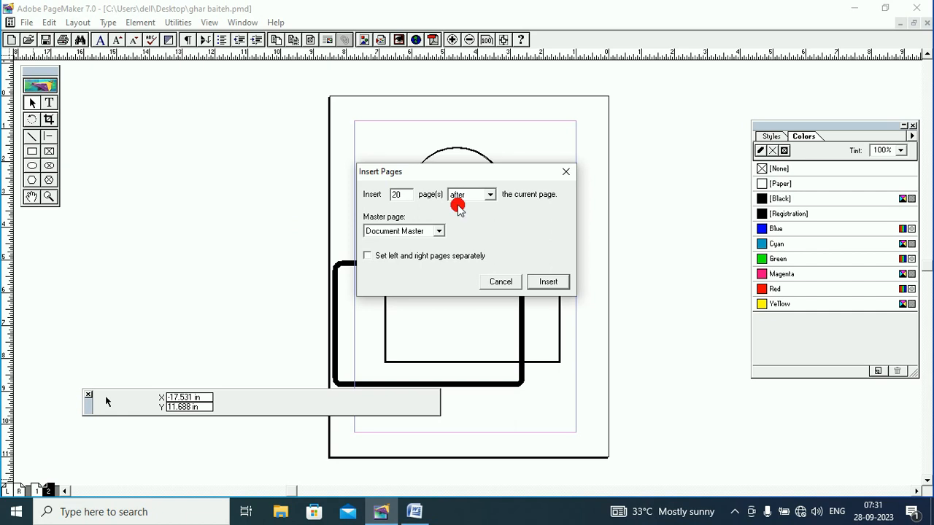
click(551, 285)
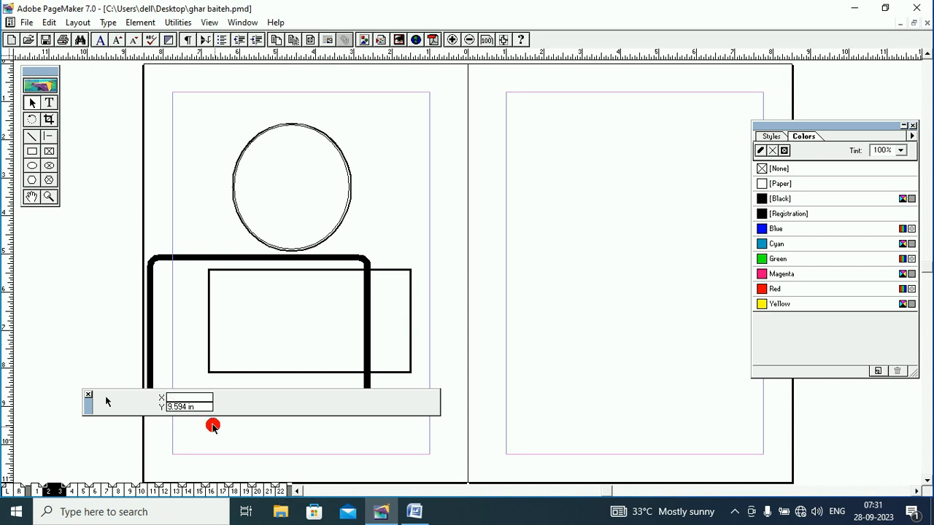
- Draw a rounded rectangle on page 12 and two stacked rounded rectangles on page 13
click(164, 491)
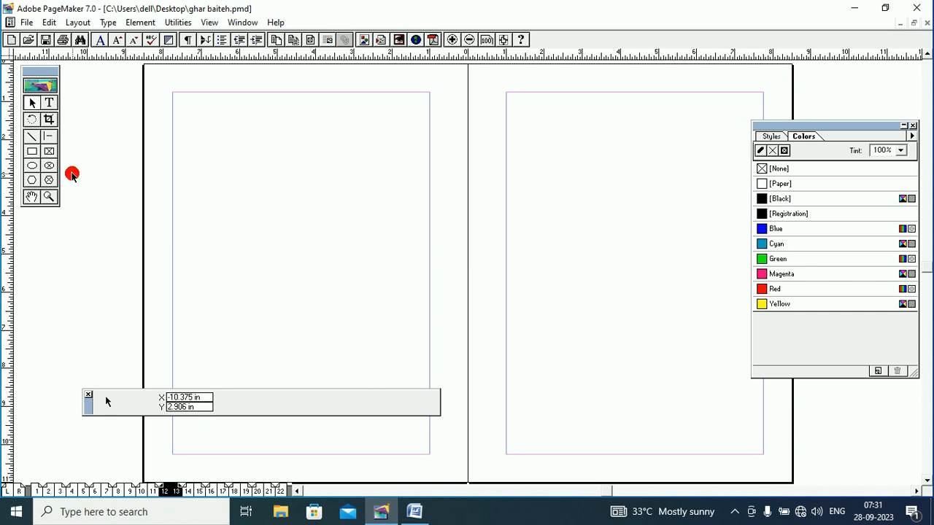
click(32, 151)
drag(223, 162, 320, 273)
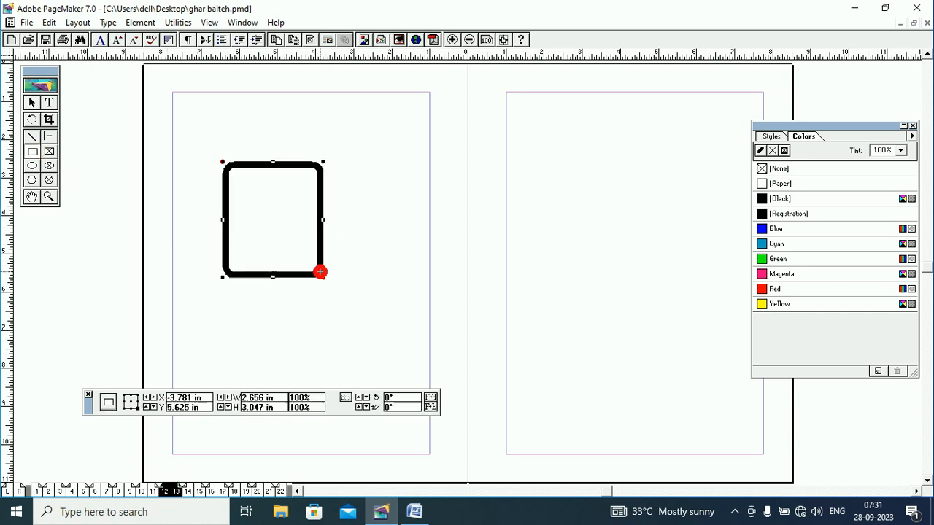
drag(557, 163, 648, 263)
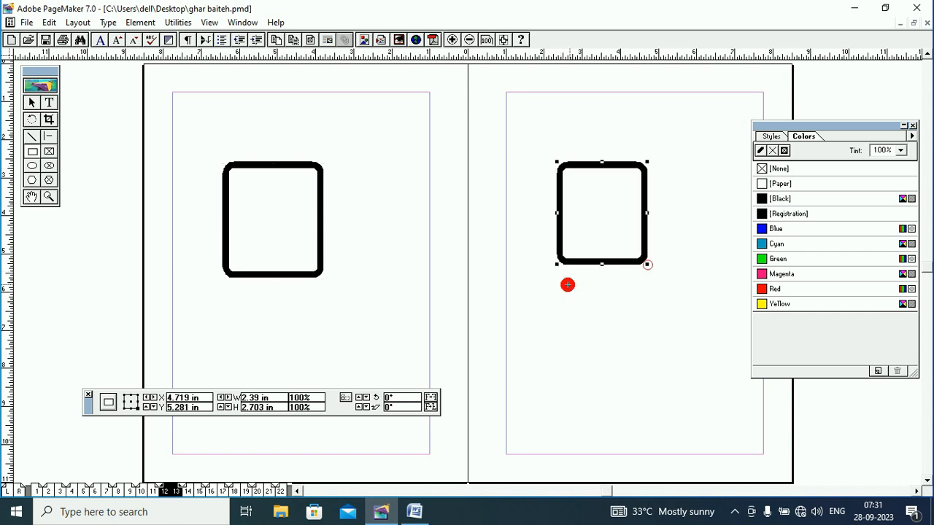
drag(542, 290, 640, 350)
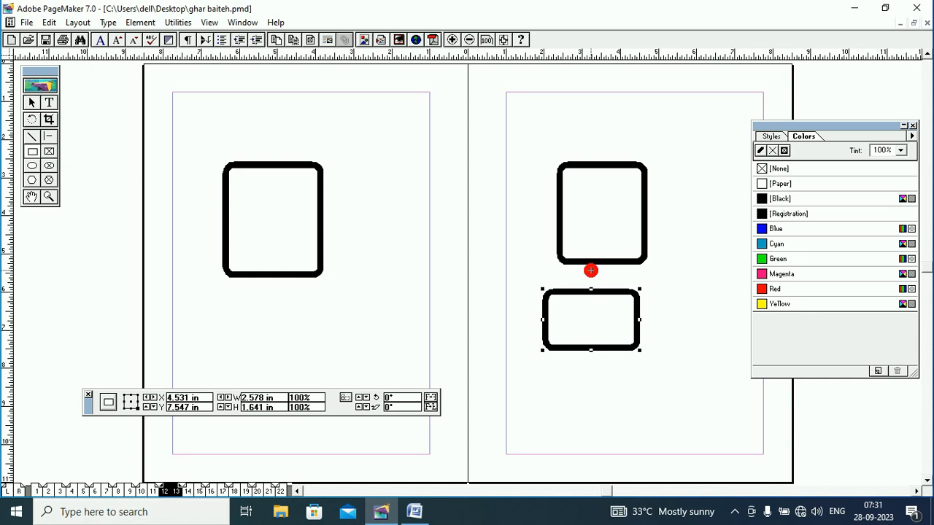
- Visit page 1, the 12–13 spread, and then the 4–5 spread
click(36, 492)
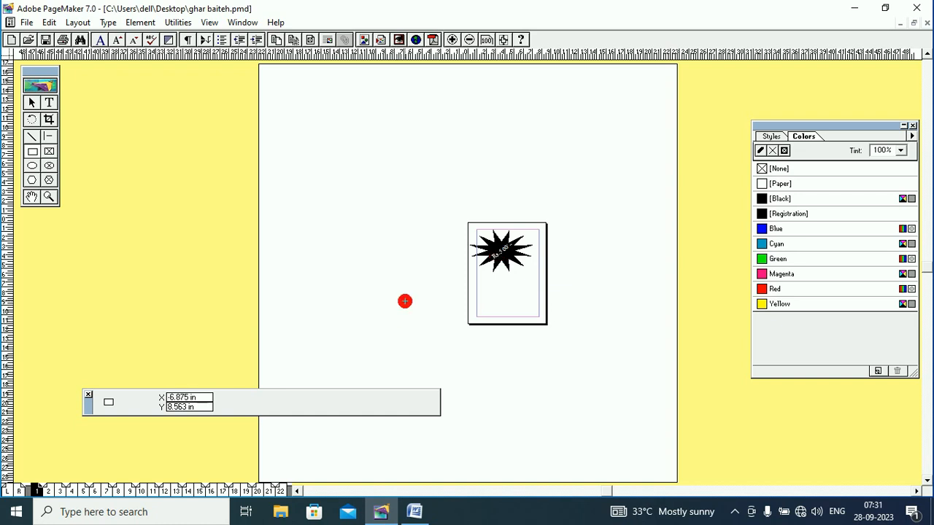
click(166, 491)
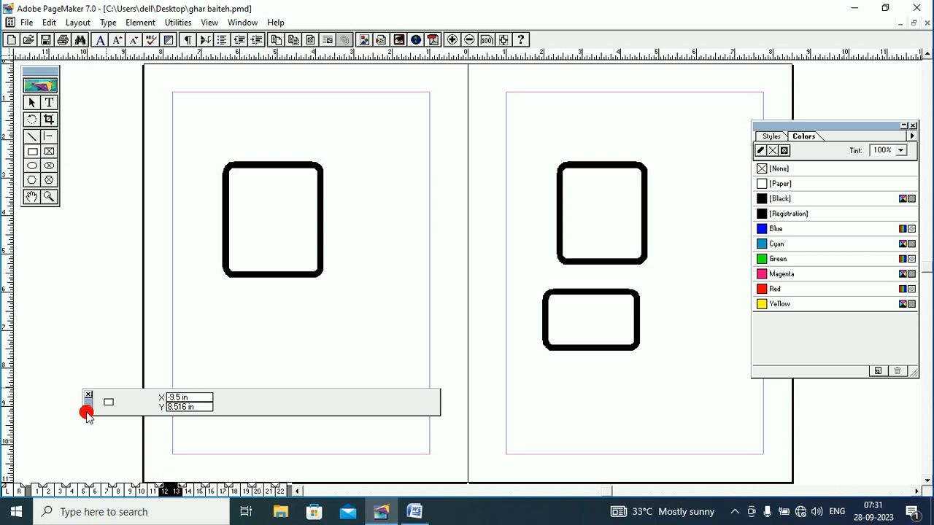
click(71, 492)
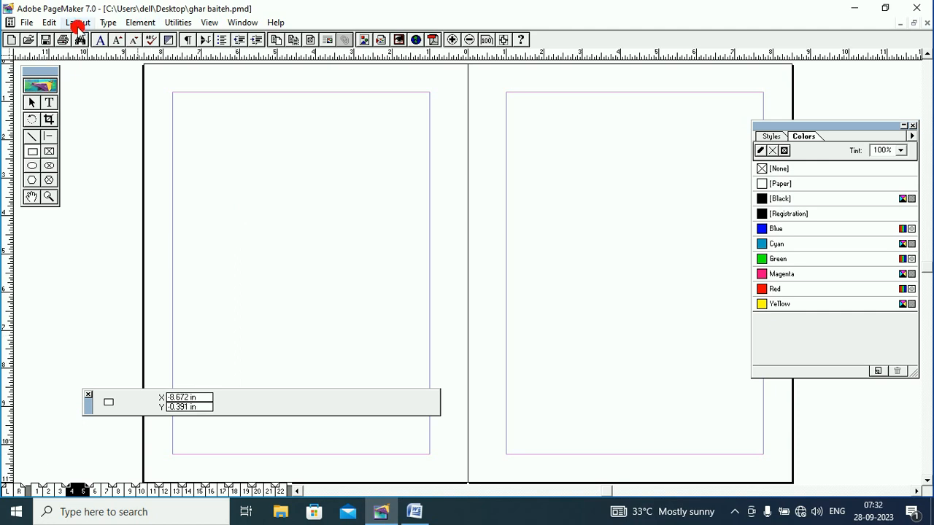
- Remove page 12 and its rectangle via Remove Pages, then return to the 12–13 spread
click(143, 22)
click(79, 24)
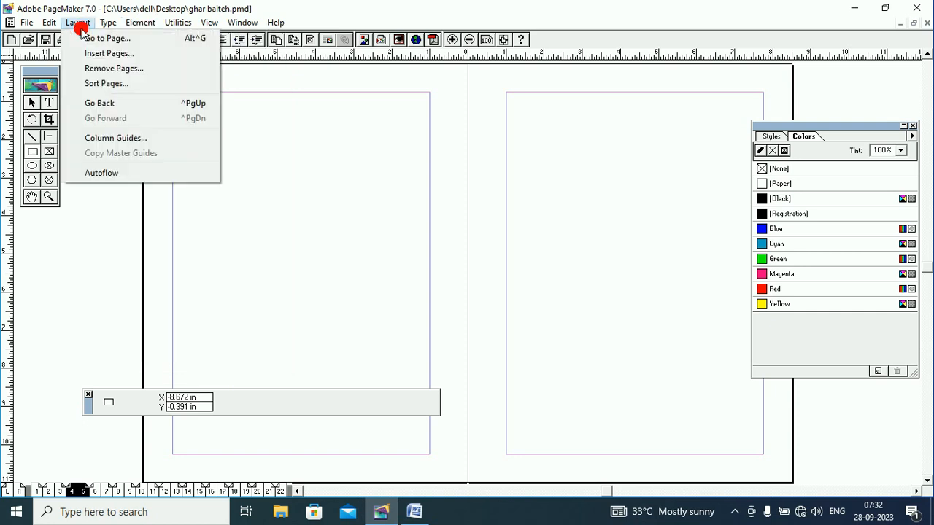
click(114, 68)
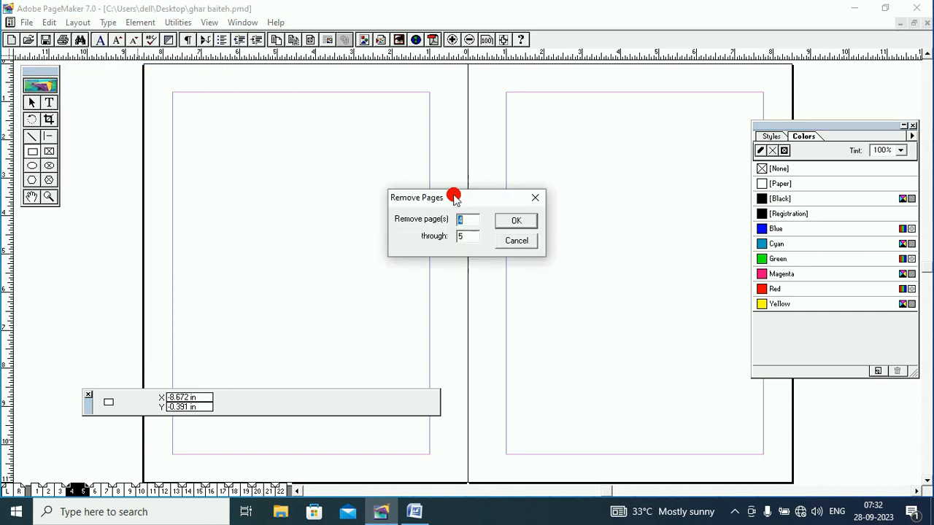
drag(454, 198, 339, 191)
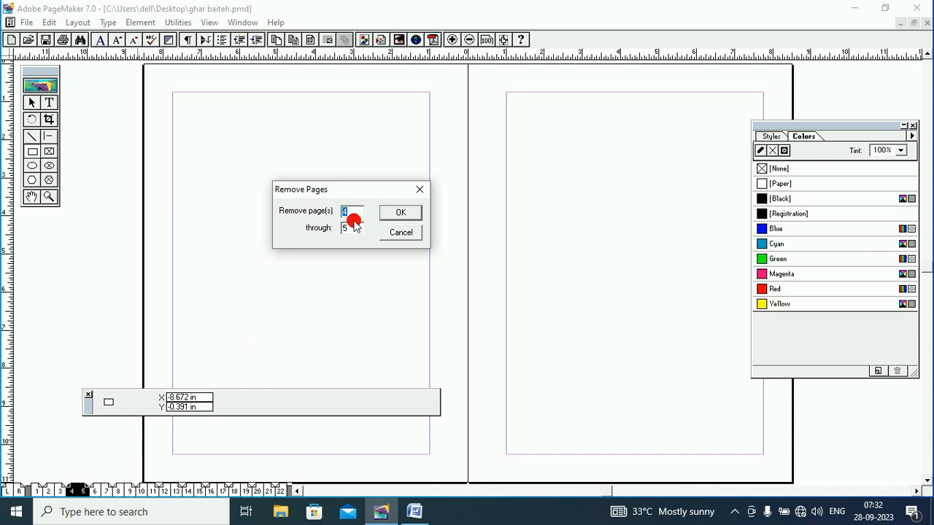
click(349, 214)
text(12)
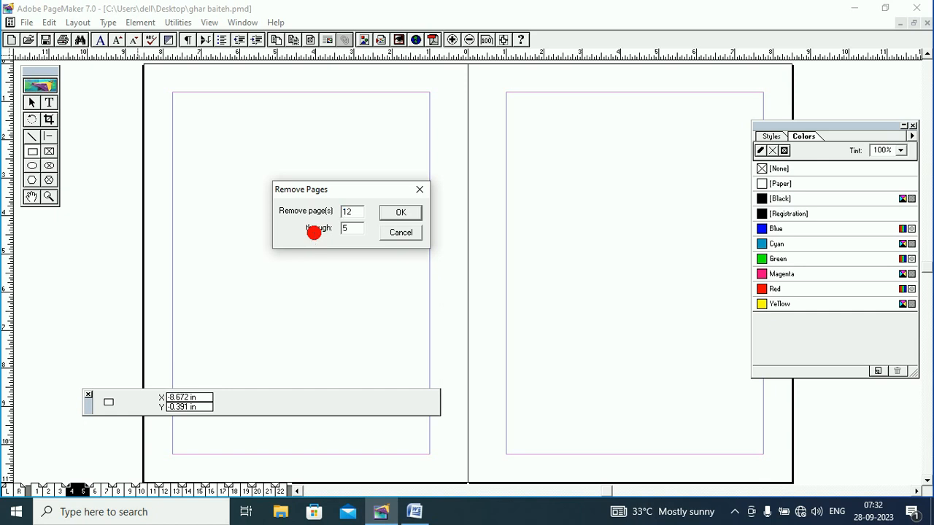
key(Tab)
text(13)
drag(357, 230, 338, 229)
text(12)
click(400, 216)
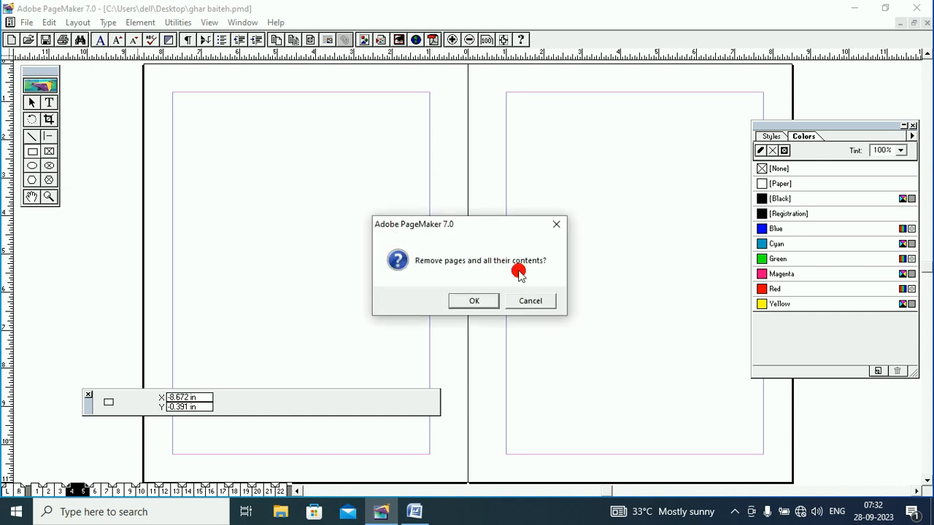
click(478, 300)
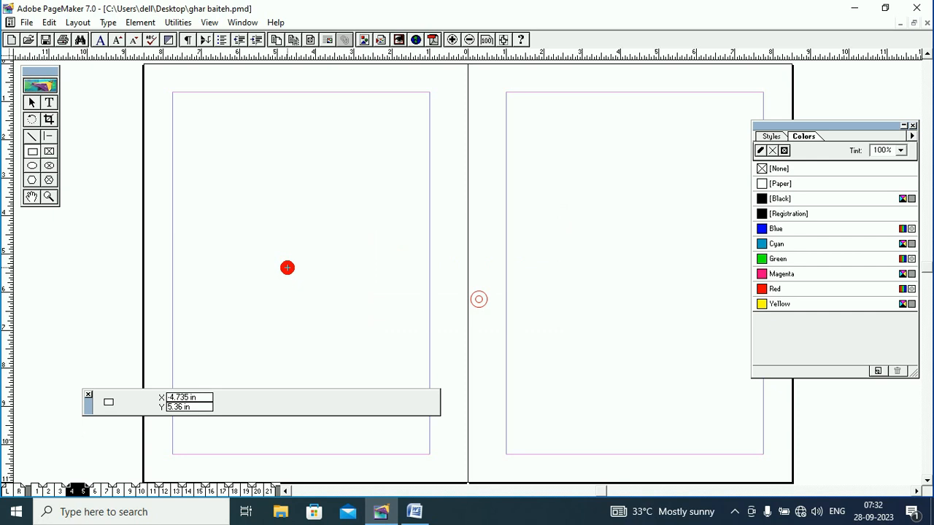
click(170, 490)
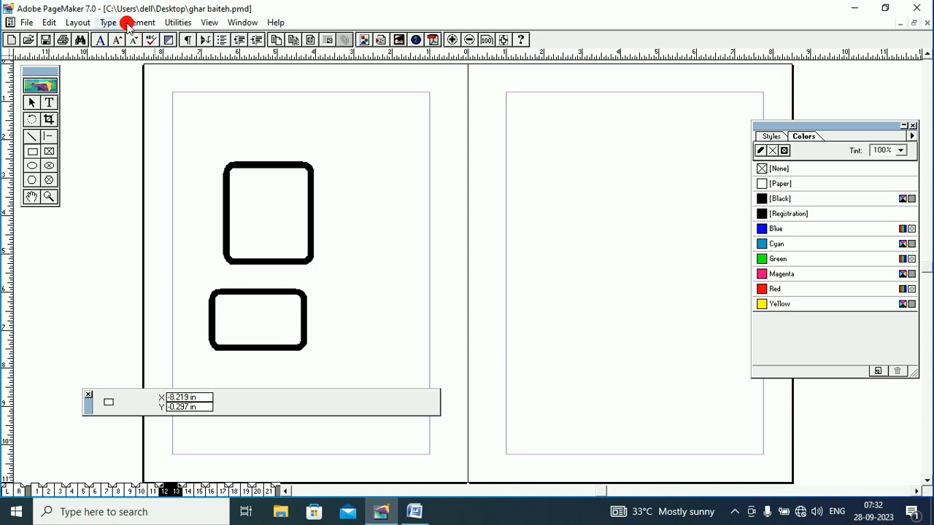
- Remove pages 12 through 18 and their rounded rectangles, confirming the deletion
click(98, 23)
click(78, 22)
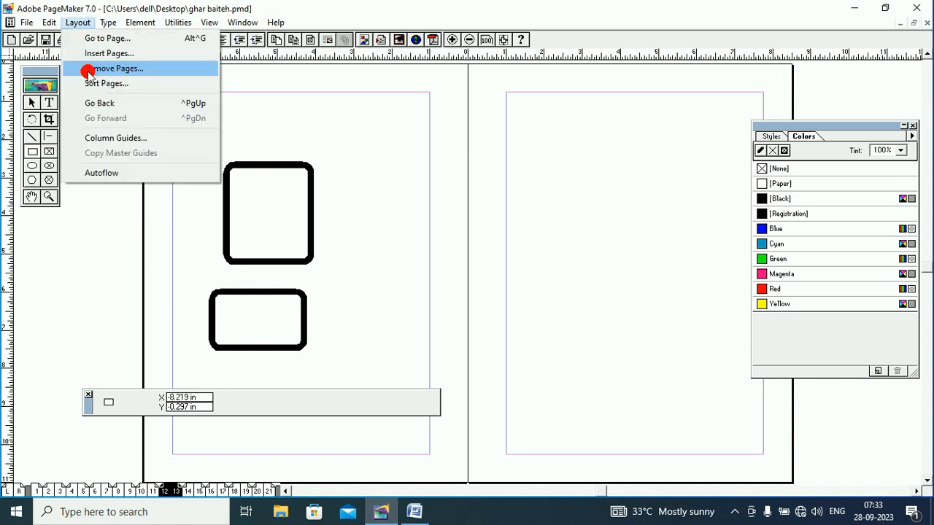
click(89, 71)
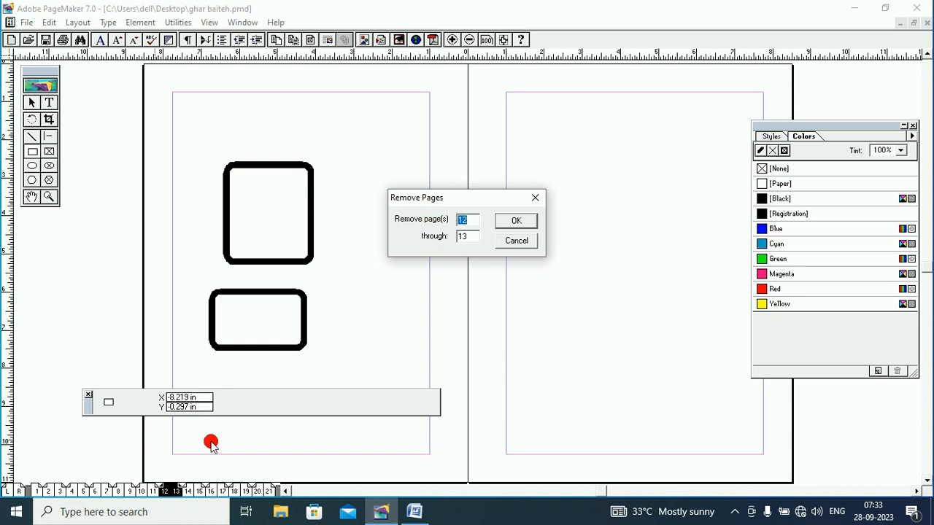
double_click(471, 236)
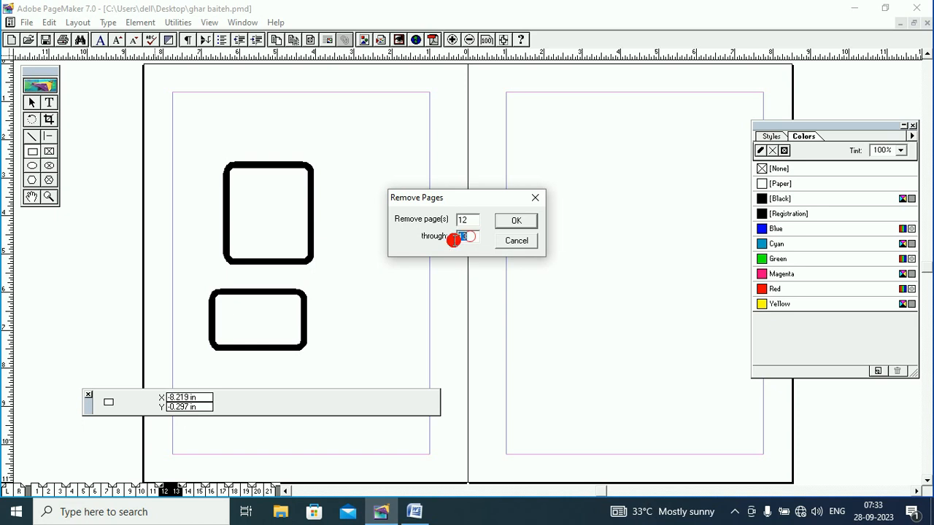
text(18)
click(517, 222)
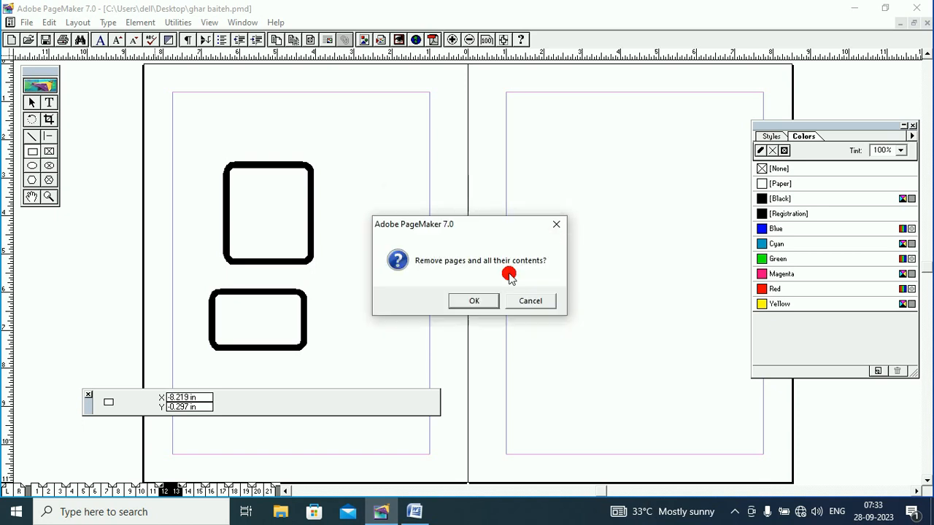
click(475, 299)
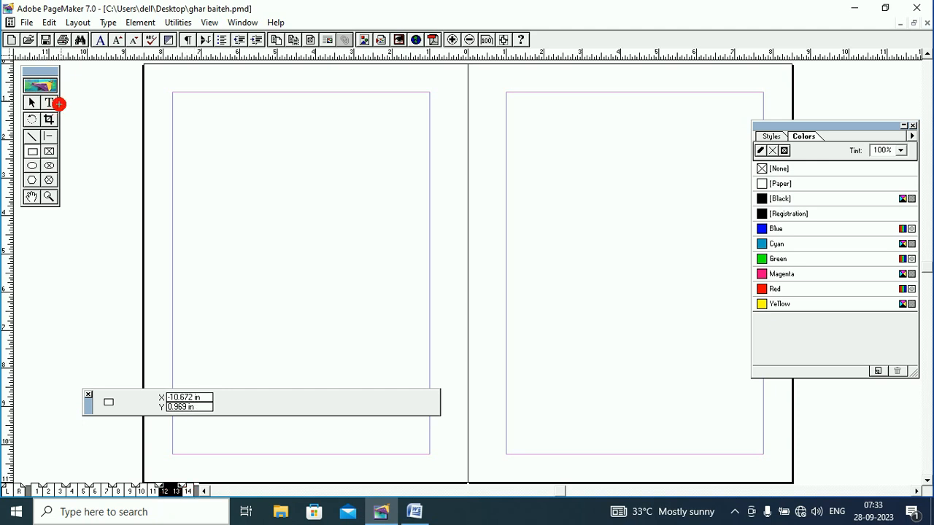
- Return to the pointer tool and open Layout > Sort Pages
click(31, 103)
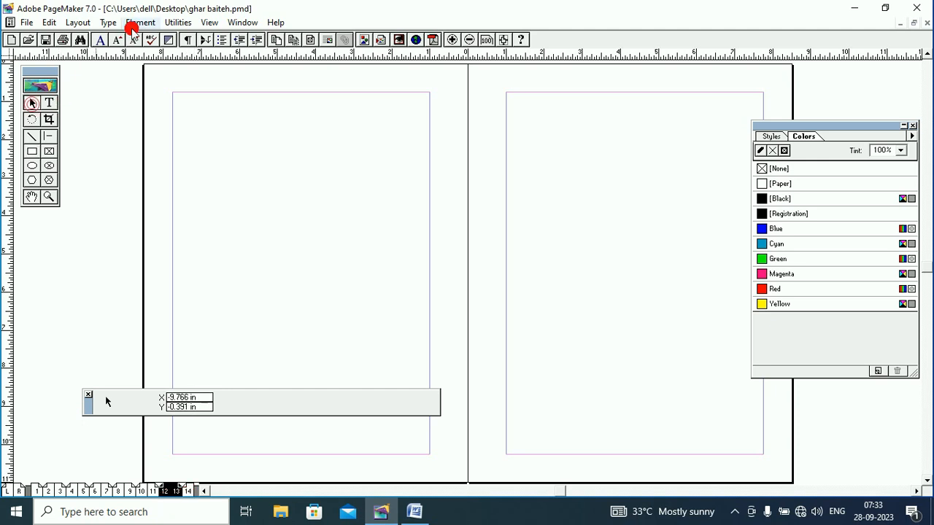
click(137, 23)
mouse_move(80, 26)
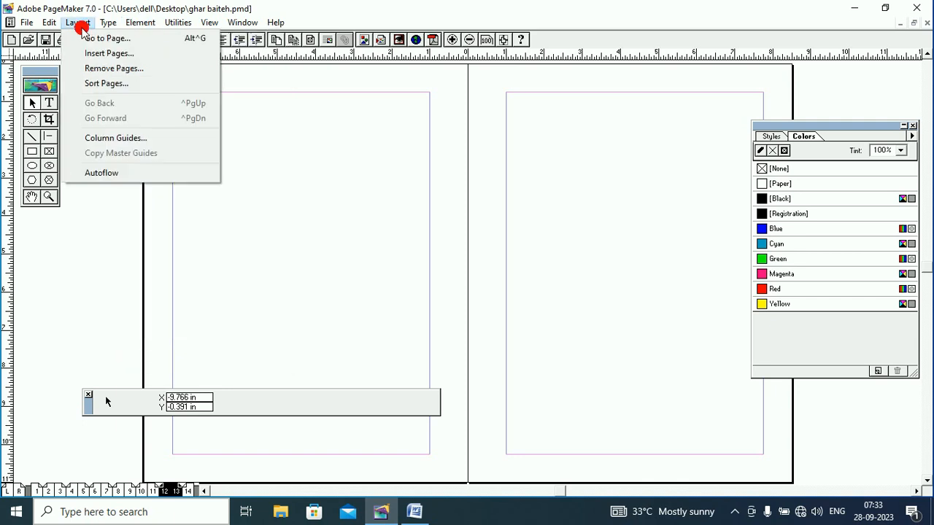
click(117, 86)
- Resize the Sort Pages dialog and enlarge, then shrink, the page thumbnails
drag(336, 192, 340, 189)
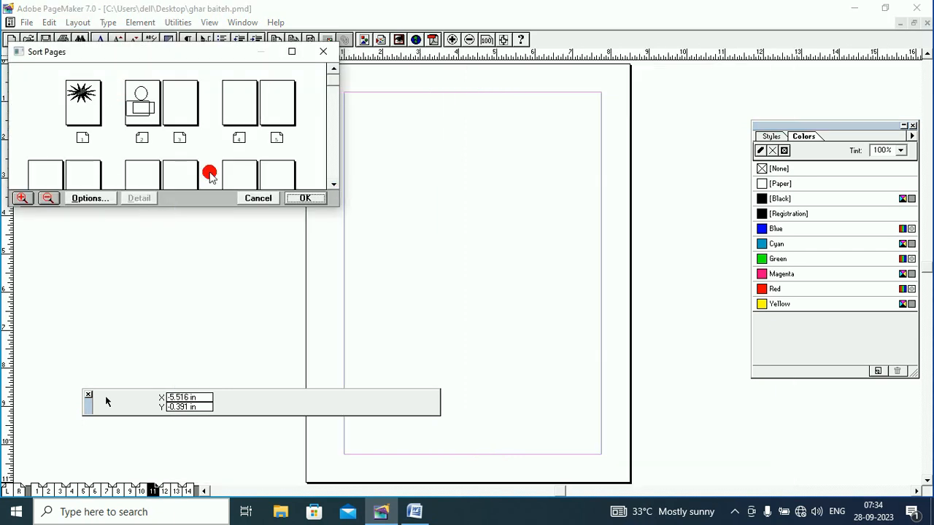
drag(336, 85, 337, 107)
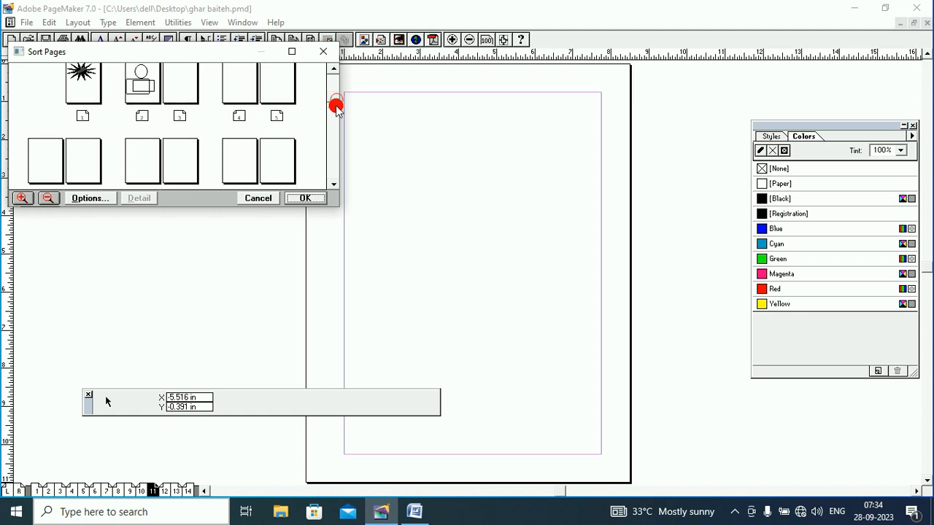
click(21, 199)
click(110, 136)
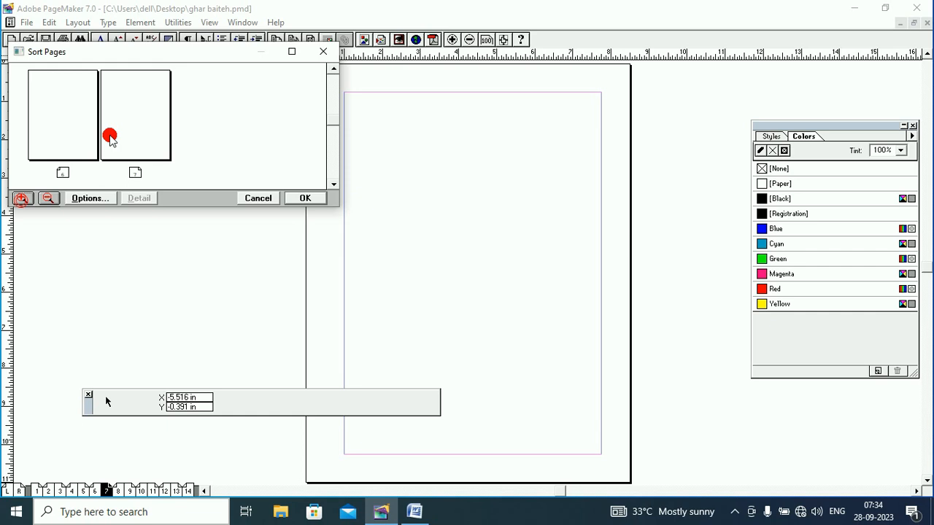
click(50, 198)
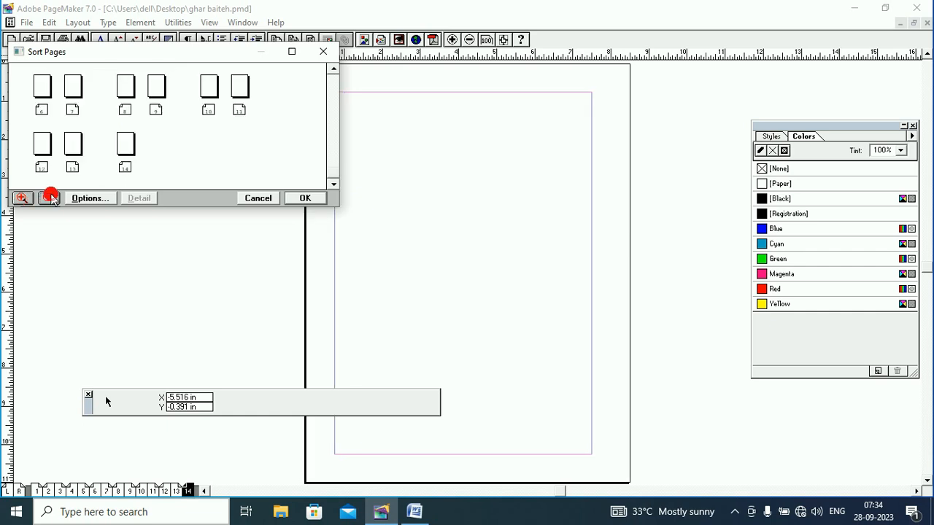
click(49, 198)
drag(209, 142, 244, 126)
click(292, 51)
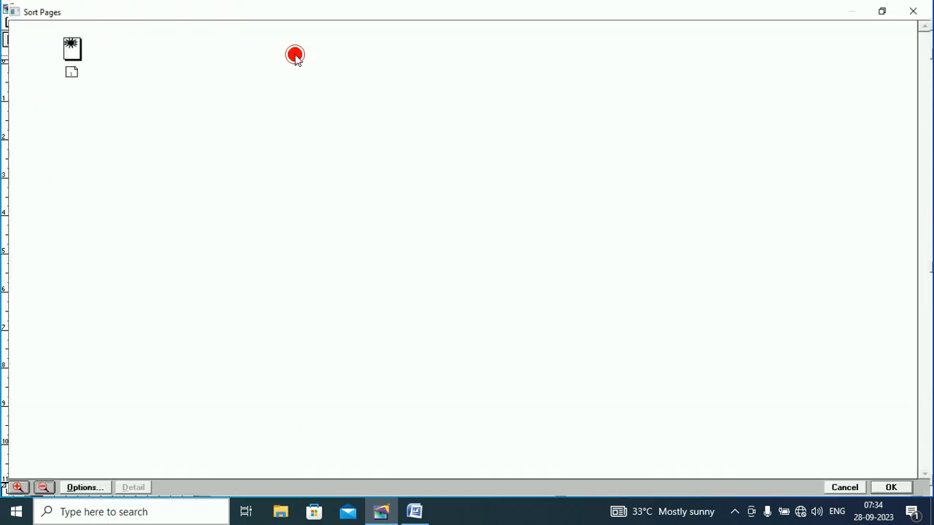
click(91, 90)
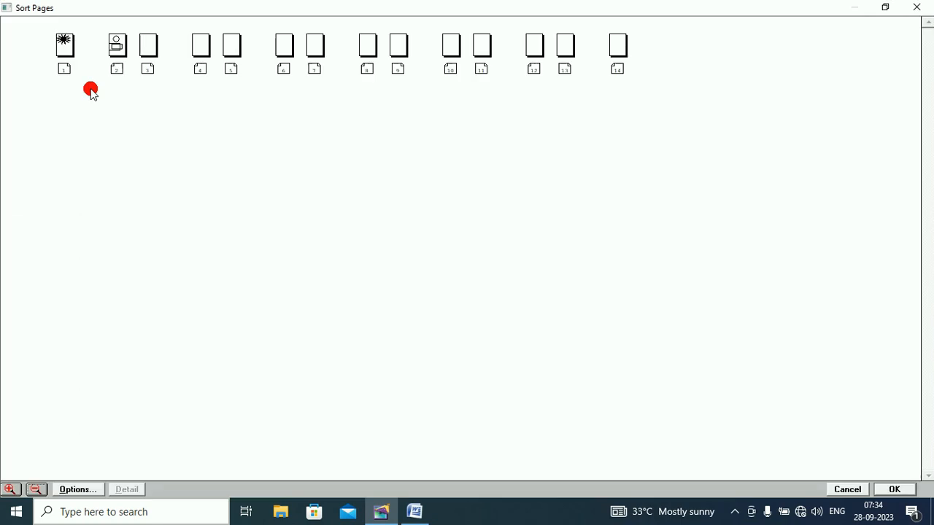
mouse_move(91, 90)
mouse_down()
mouse_move(514, 78)
mouse_move(157, 221)
mouse_up()
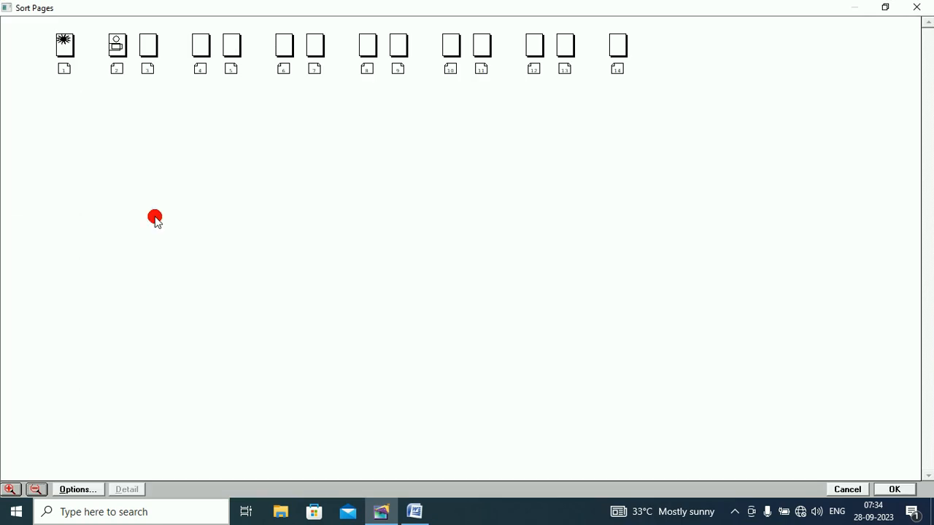
click(11, 493)
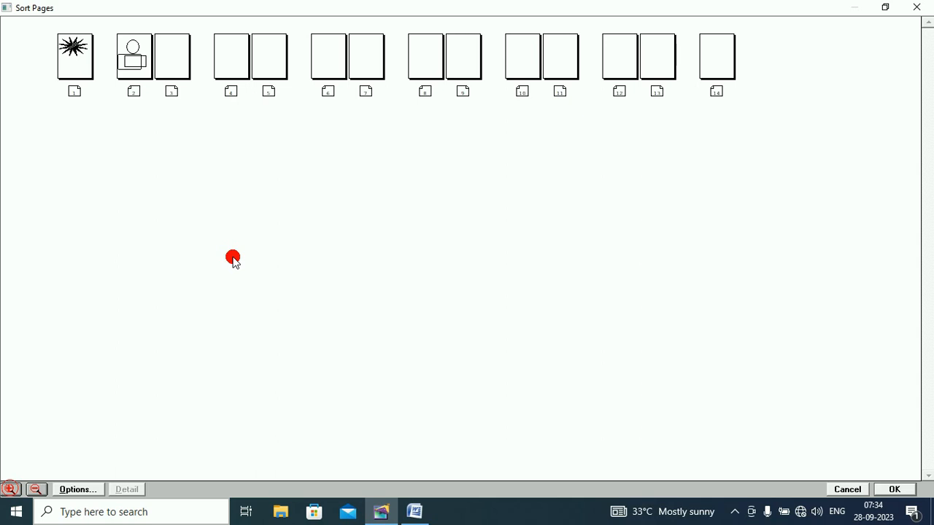
click(11, 490)
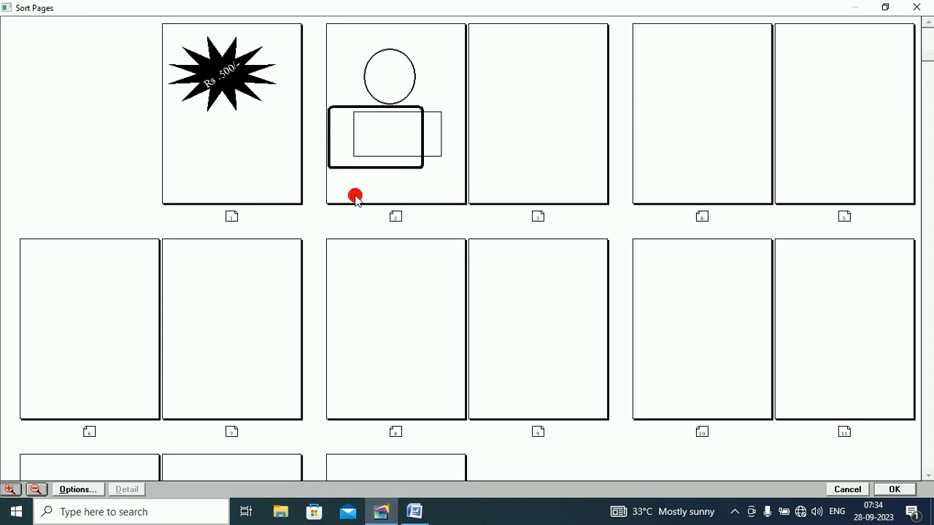
click(13, 489)
click(391, 114)
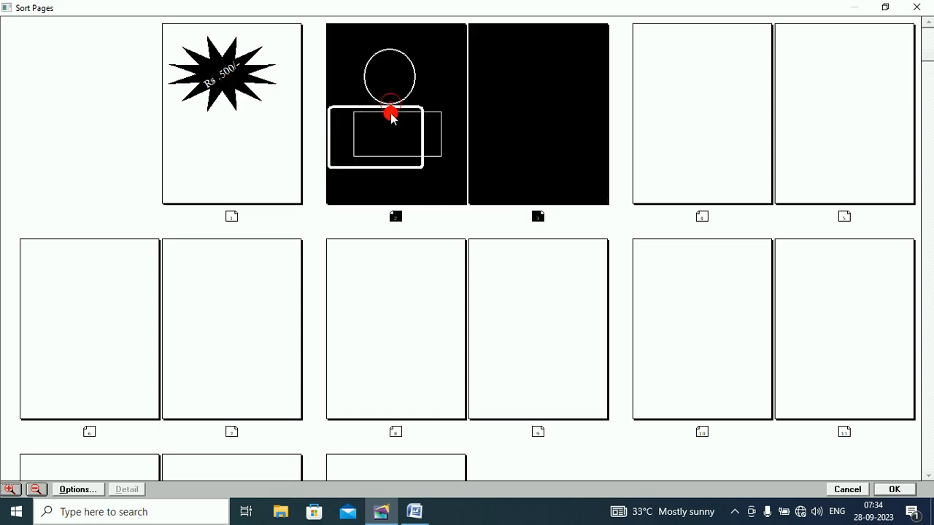
drag(391, 115, 214, 80)
click(241, 81)
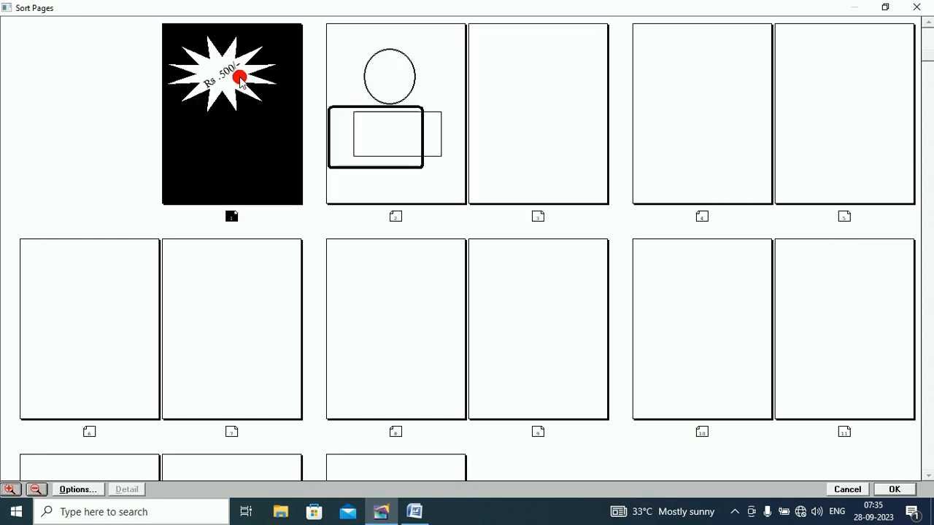
drag(562, 155, 670, 157)
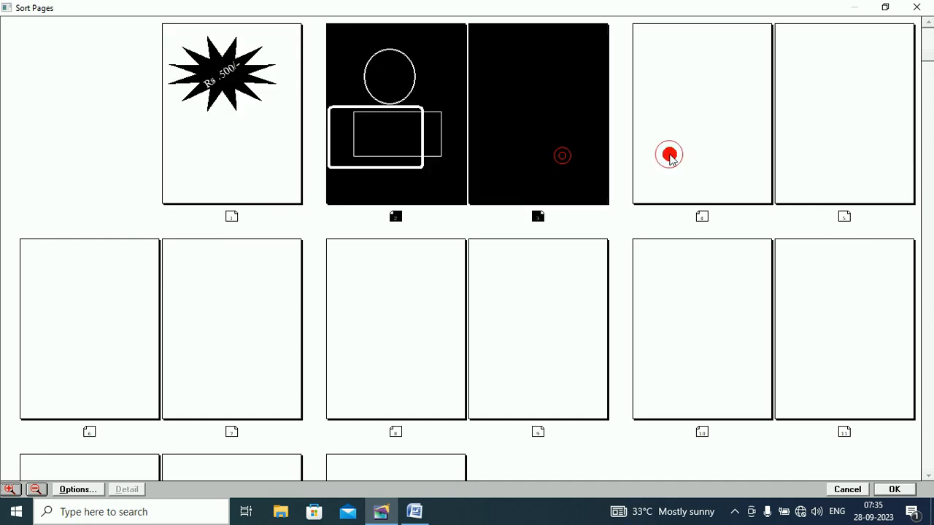
drag(696, 318, 512, 334)
mouse_move(233, 316)
mouse_down()
mouse_move(294, 285)
mouse_move(378, 272)
mouse_move(912, 84)
mouse_move(928, 55)
mouse_move(106, 454)
mouse_up()
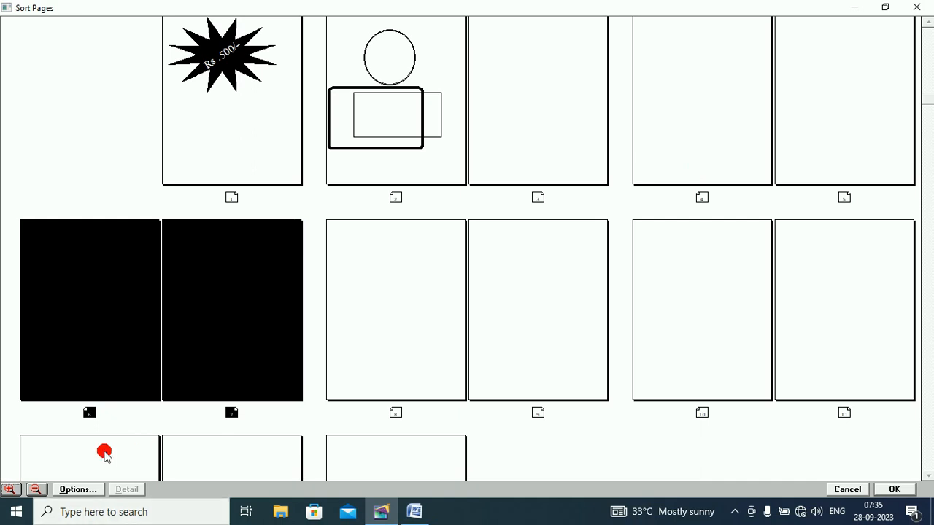
click(886, 7)
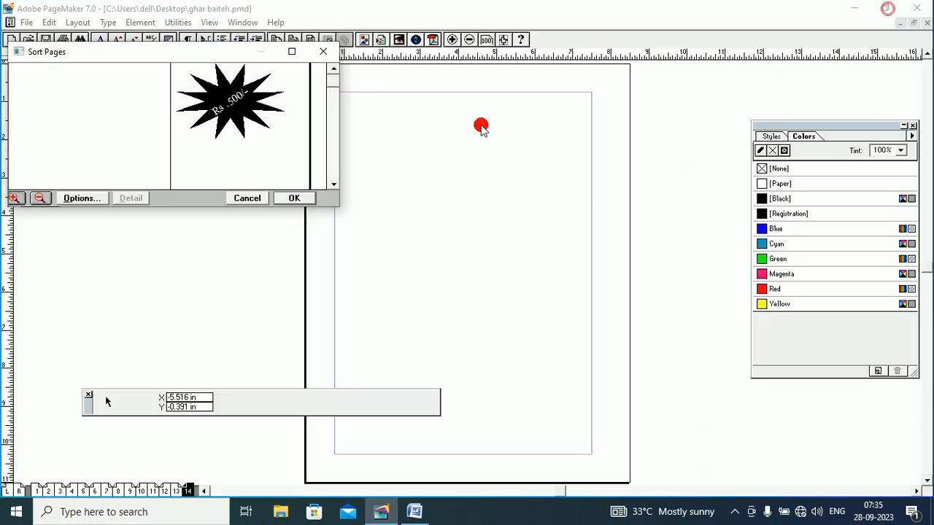
- Close Sort Pages without reordering, then display the blank pages 4–5 spread
drag(173, 51, 311, 89)
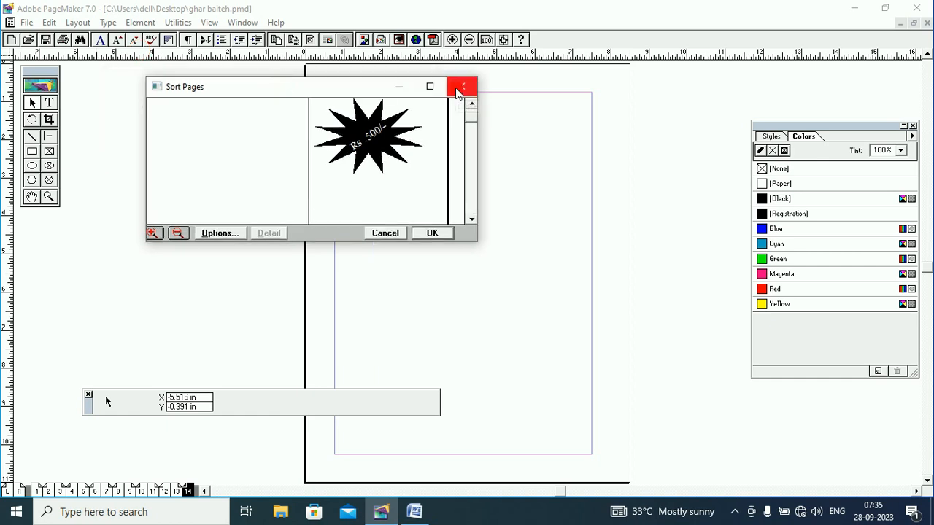
click(460, 87)
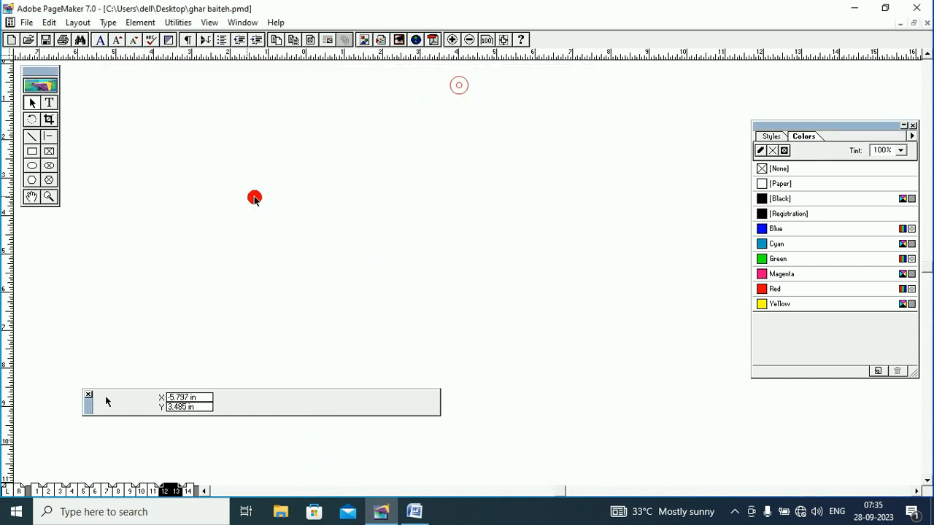
click(75, 23)
click(113, 69)
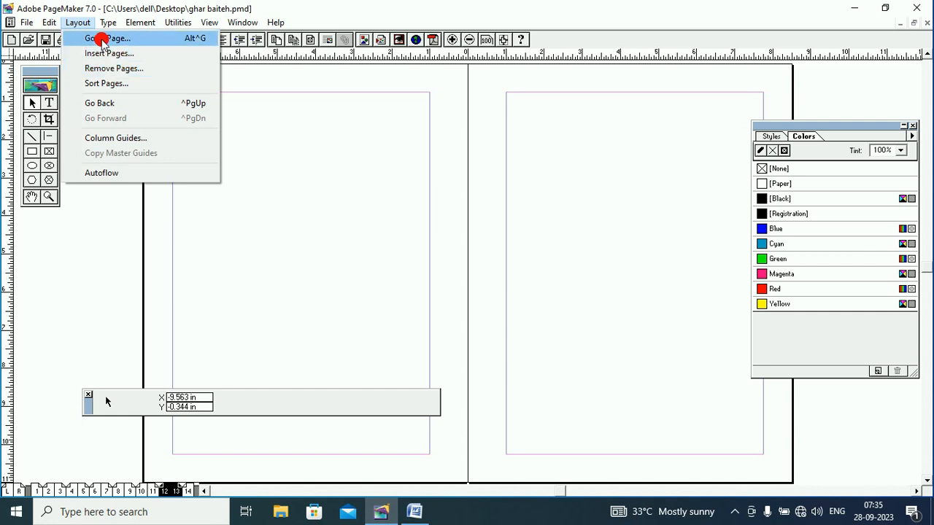
click(314, 272)
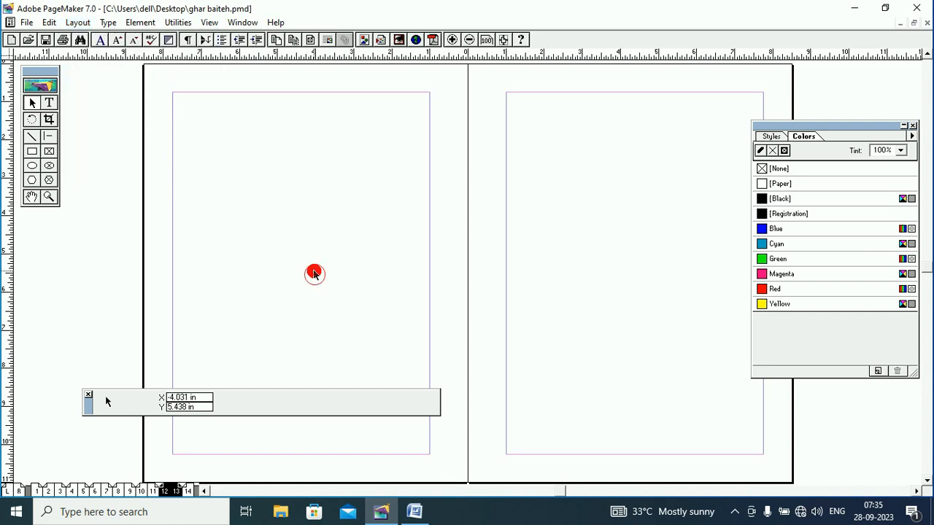
click(167, 492)
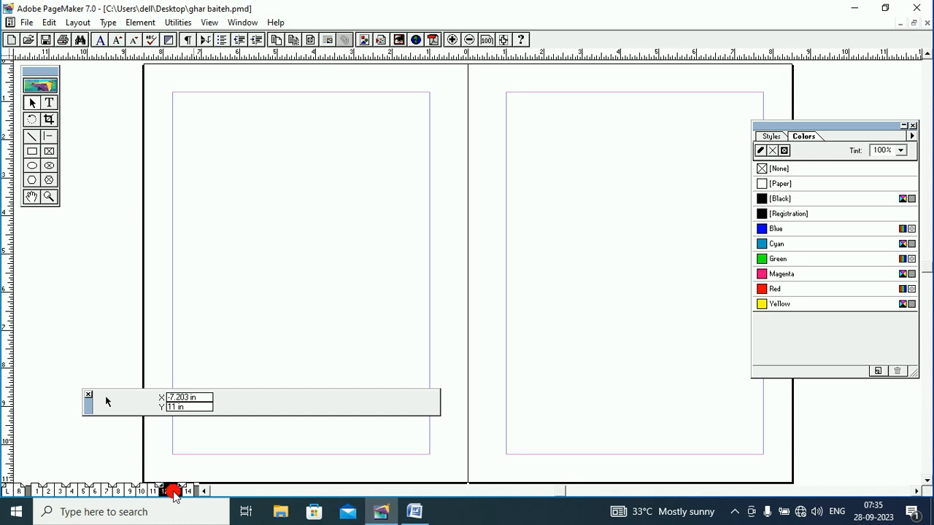
click(85, 491)
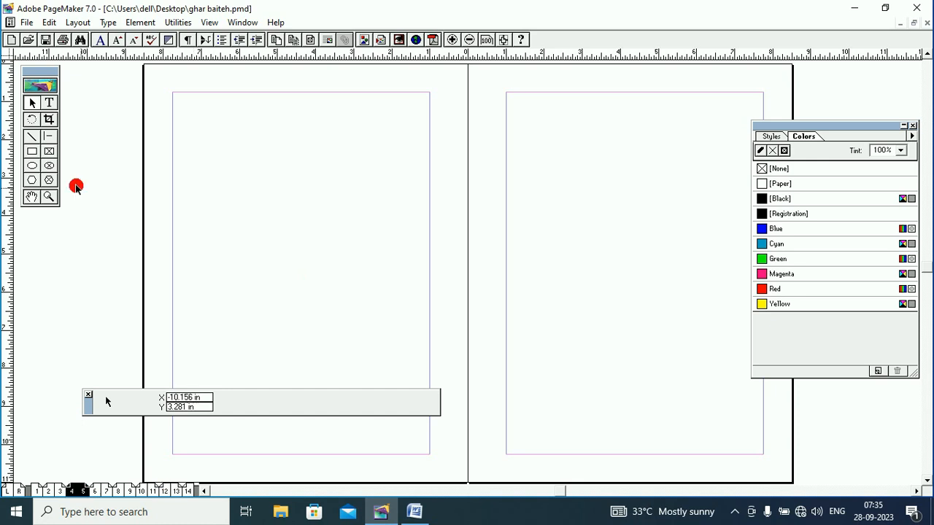
- Draw an oval on page 4, a tall and a wider oval on page 5, then show pages 10–11
click(32, 165)
drag(239, 164, 341, 277)
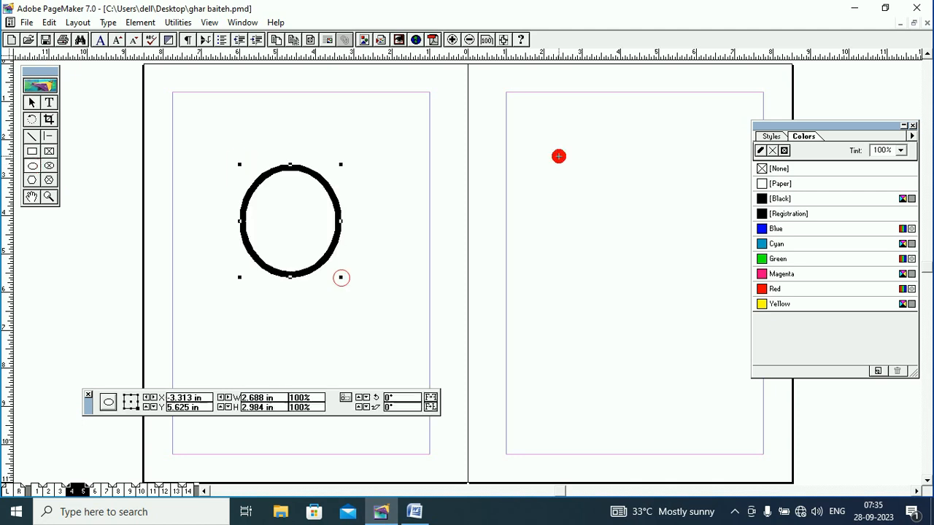
drag(559, 157, 665, 286)
drag(607, 328, 584, 312)
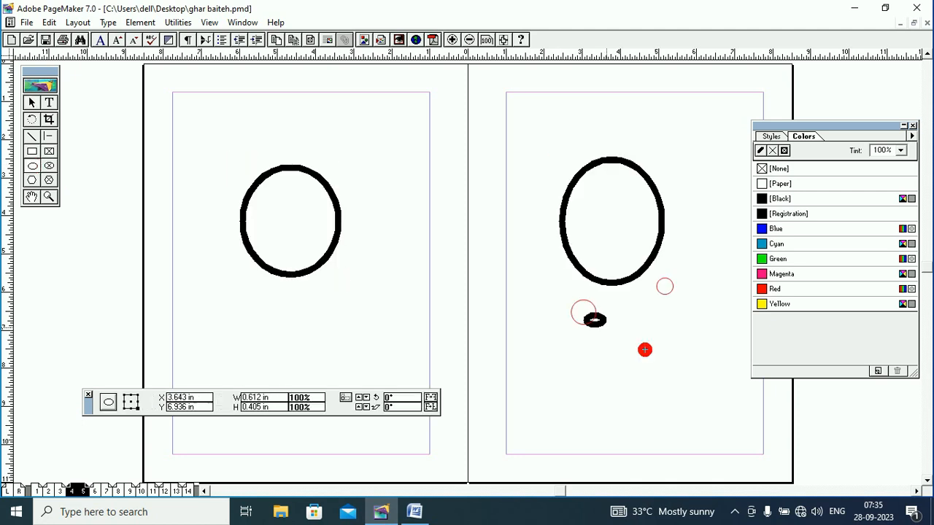
drag(645, 349, 679, 373)
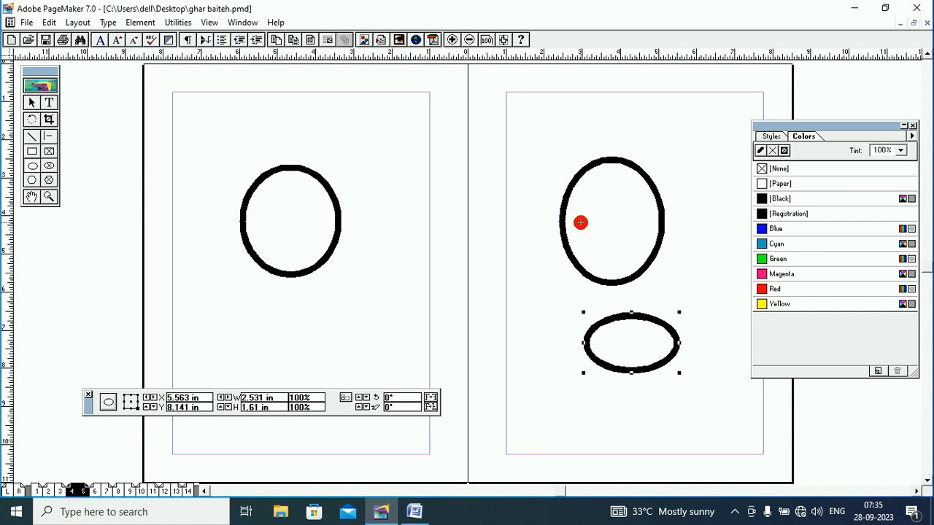
click(153, 491)
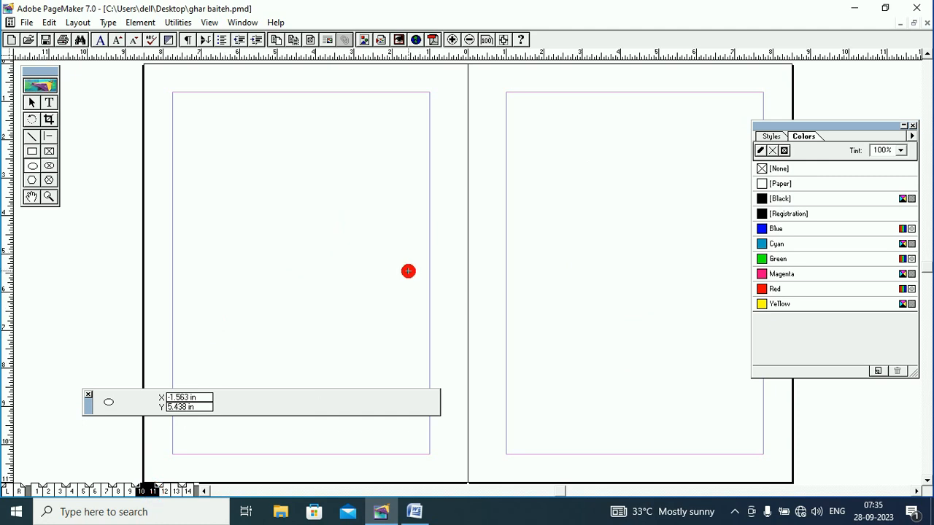
- Jump back to page 4 with Layout > Go to Page to show the ovals
click(77, 22)
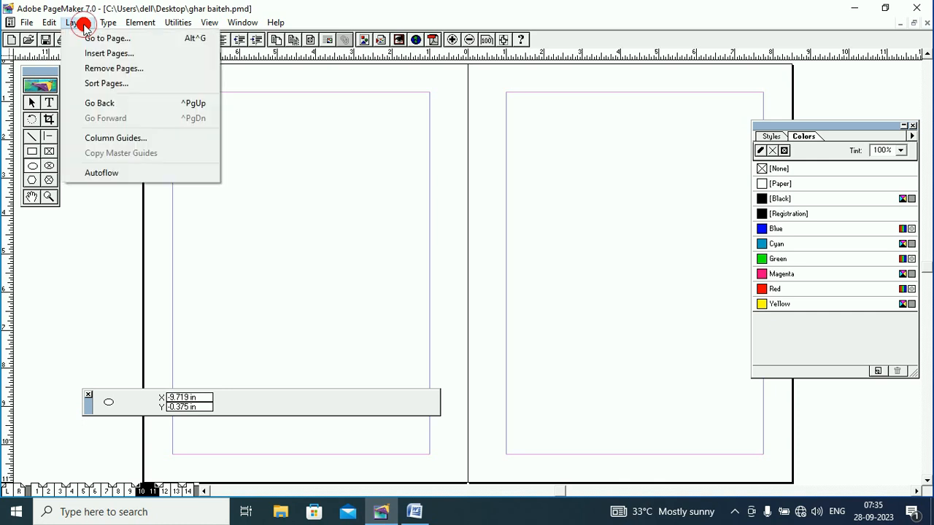
click(96, 40)
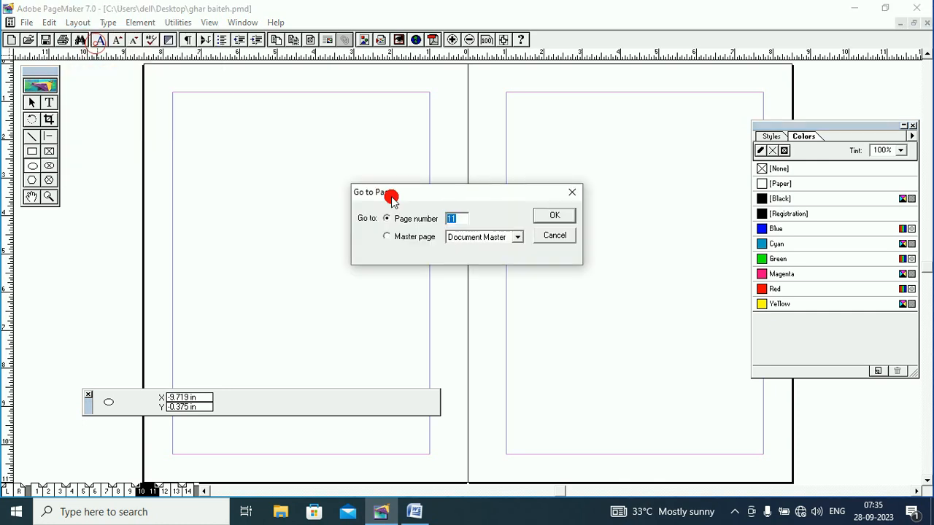
drag(390, 198, 280, 185)
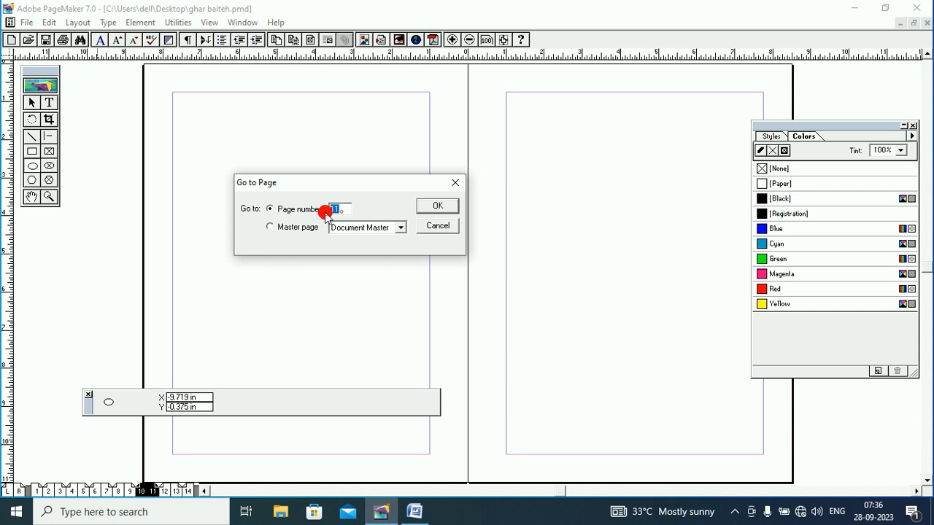
text(4)
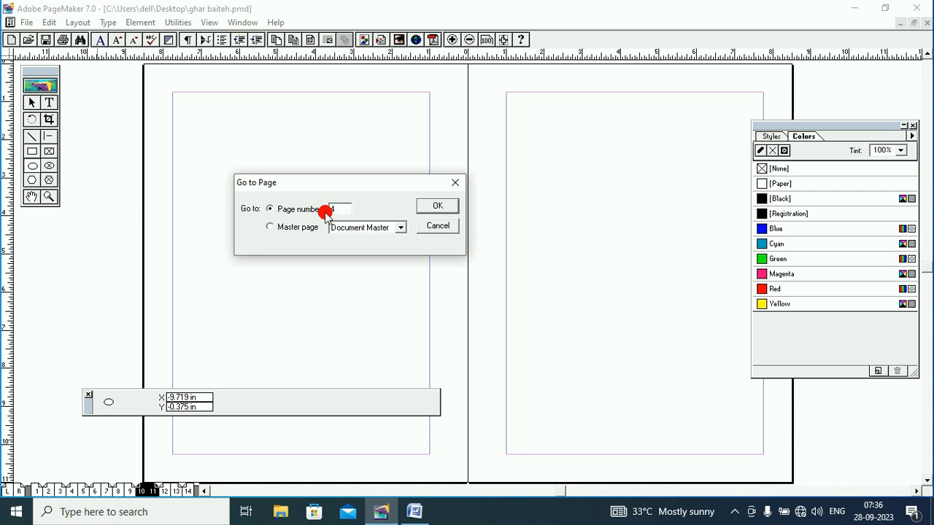
click(437, 206)
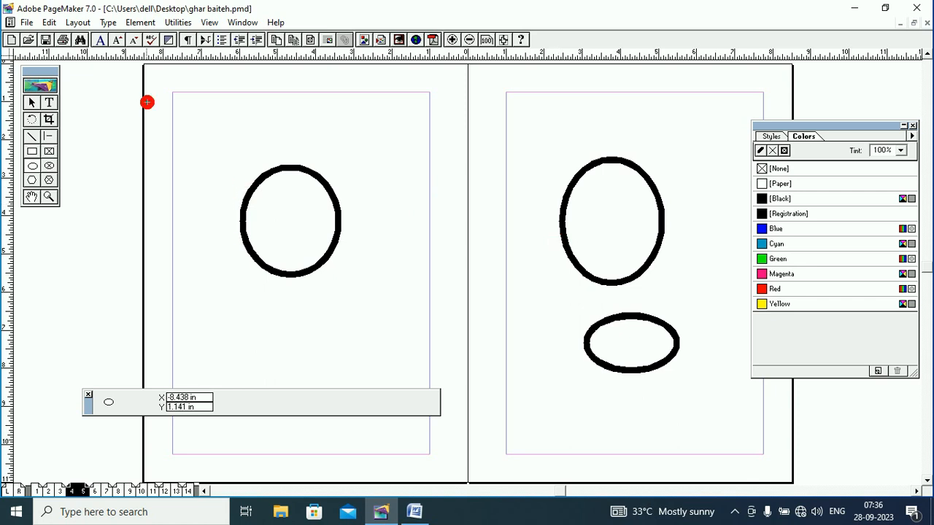
click(75, 23)
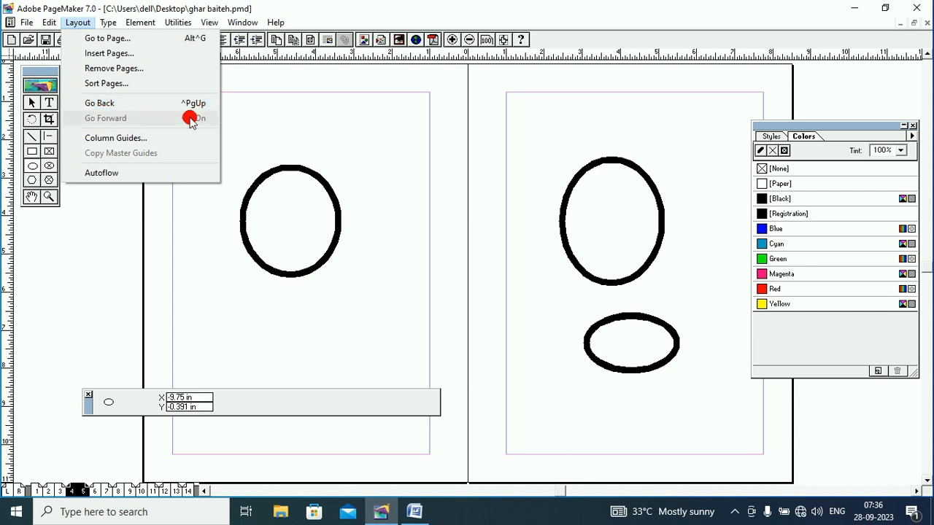
click(151, 108)
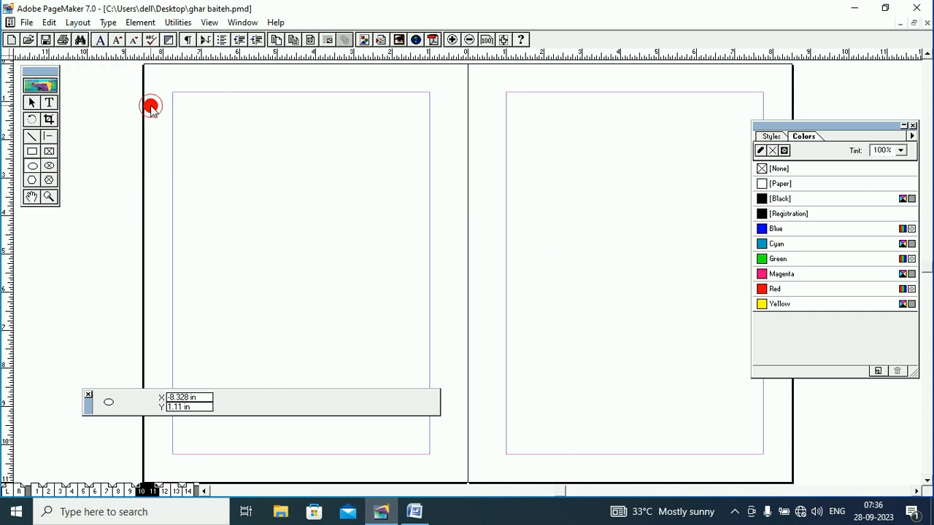
click(147, 488)
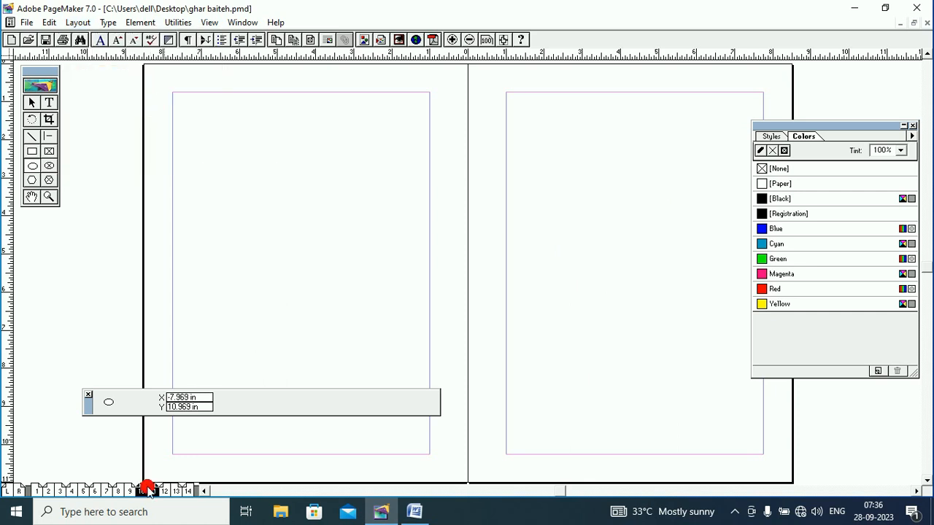
click(78, 23)
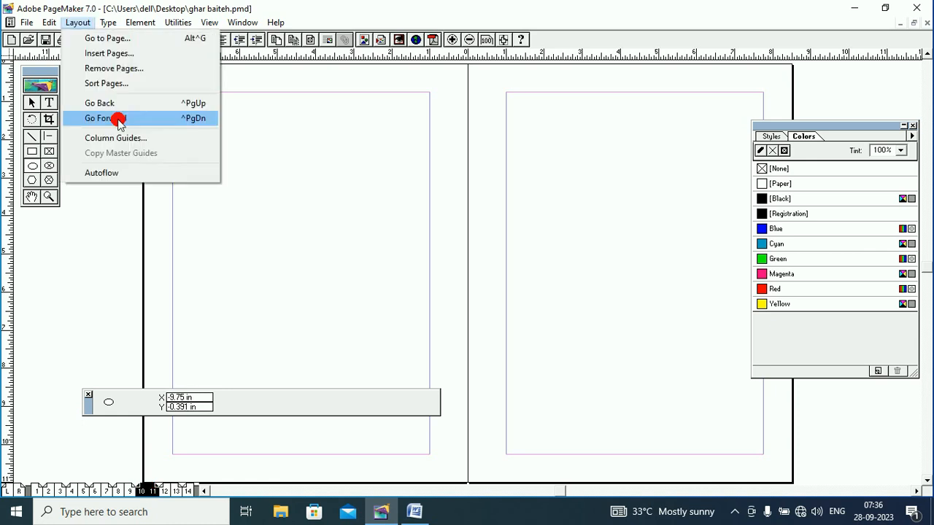
click(118, 121)
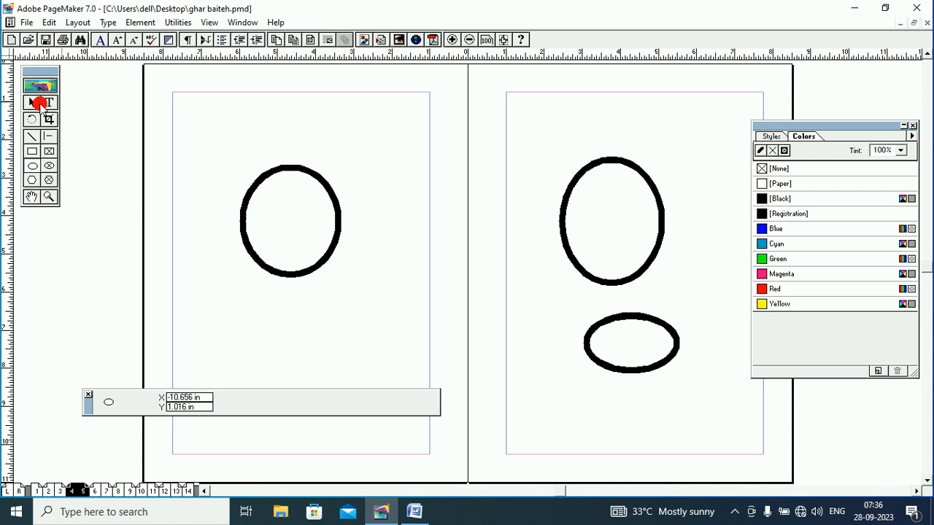
drag(35, 72, 46, 83)
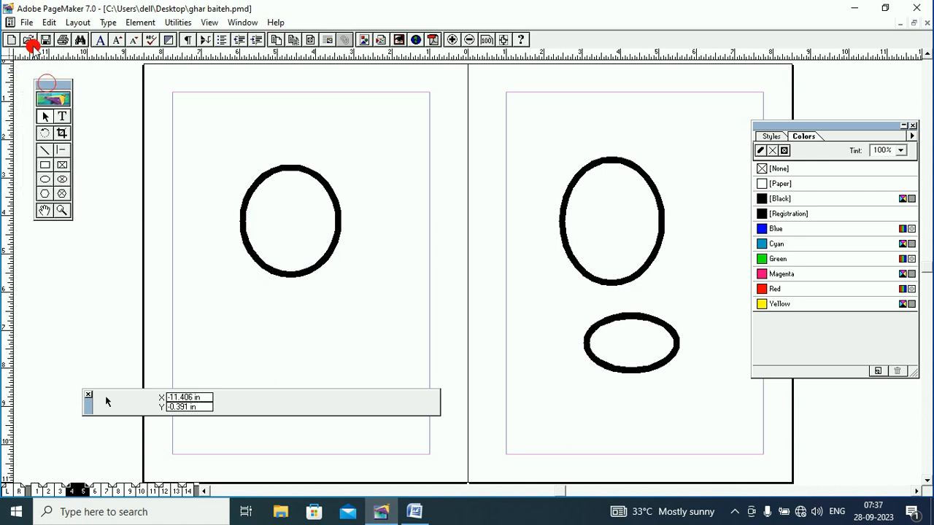
click(28, 23)
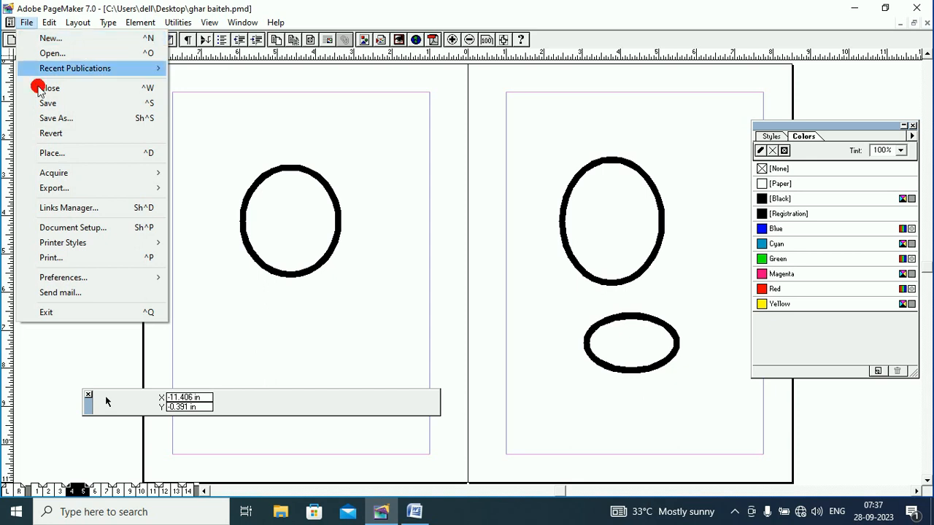
click(57, 42)
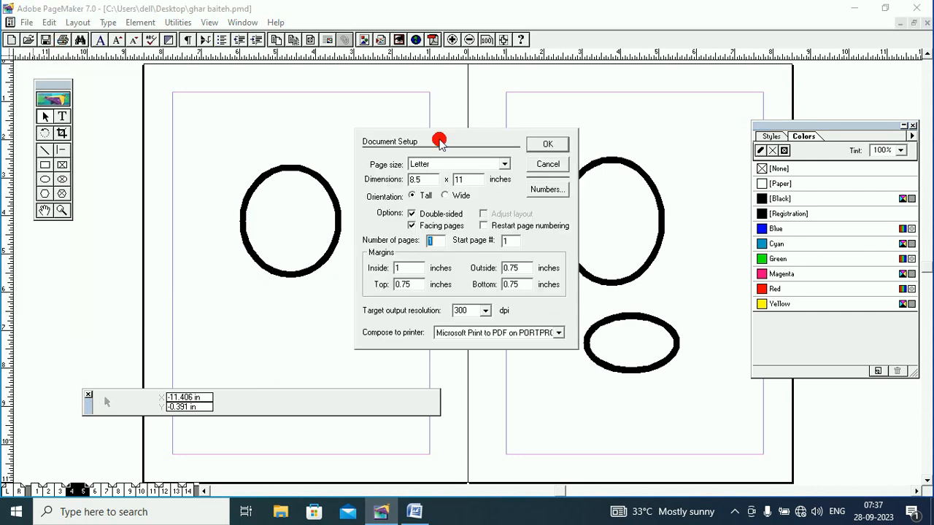
click(545, 164)
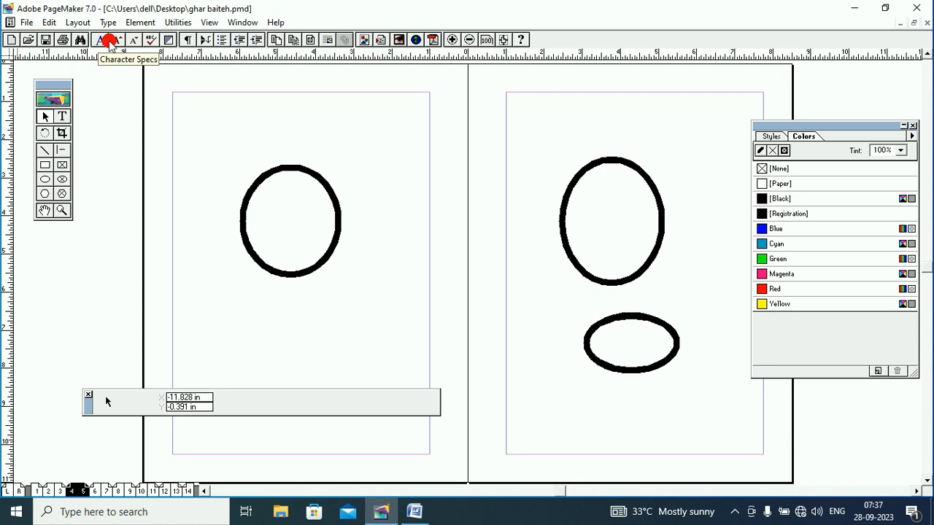
click(11, 40)
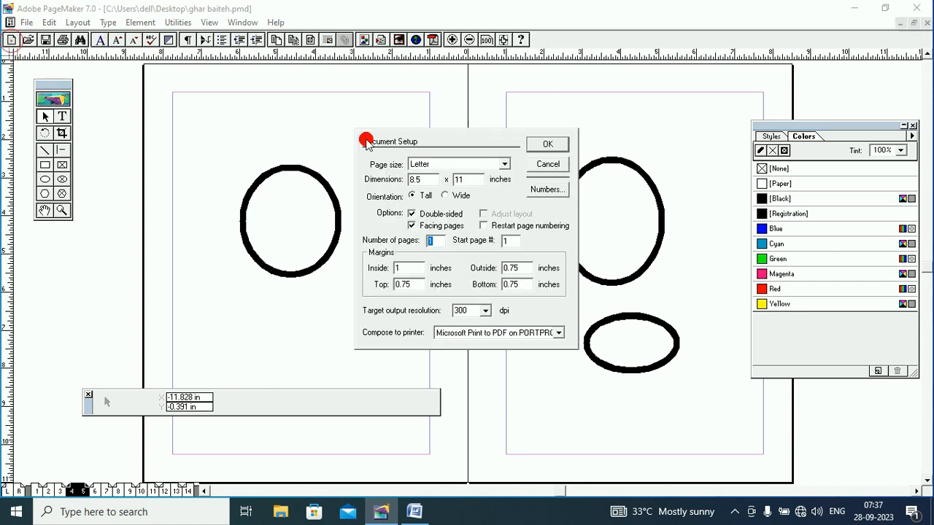
click(547, 145)
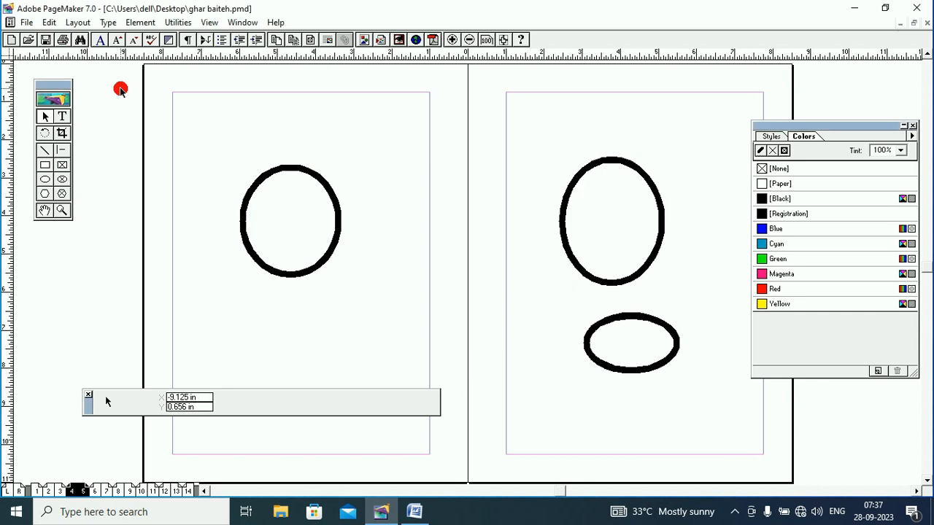
click(28, 23)
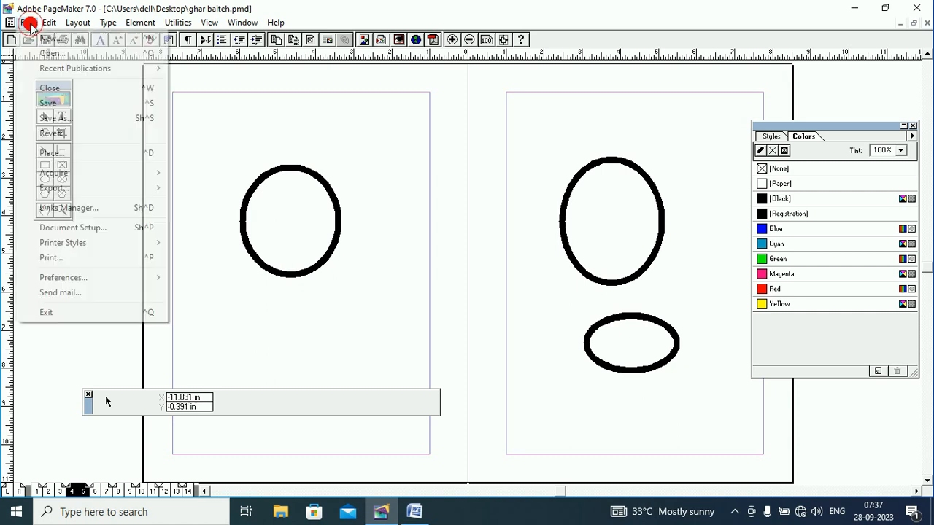
- Open note book.pmd from the photos for tutorial folder
click(37, 55)
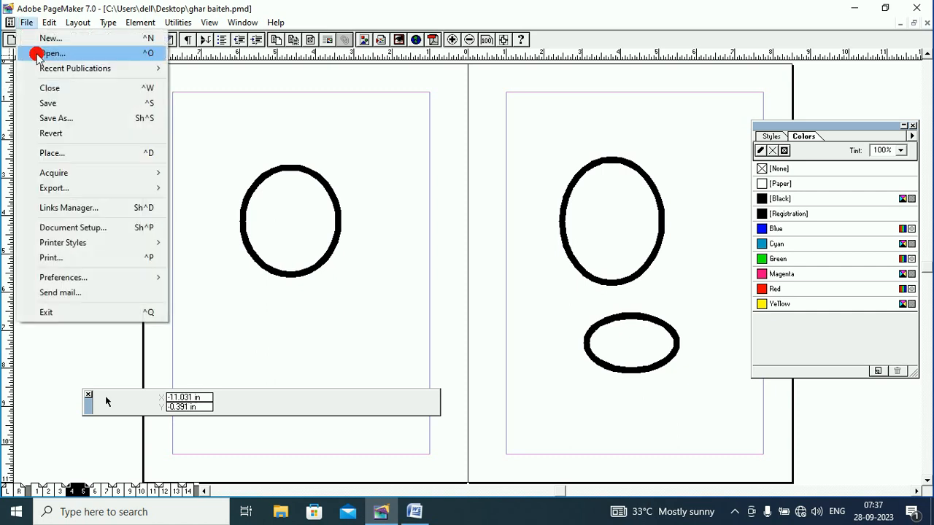
drag(37, 42, 100, 59)
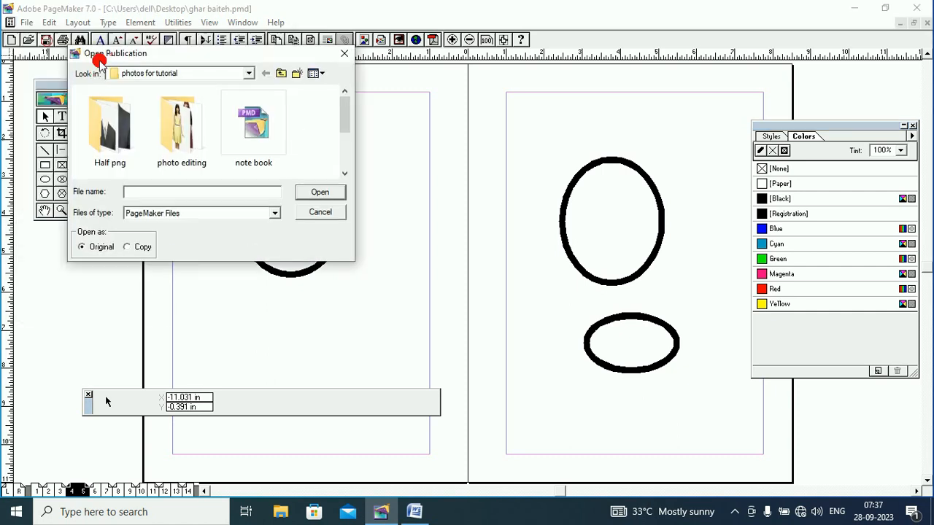
click(235, 171)
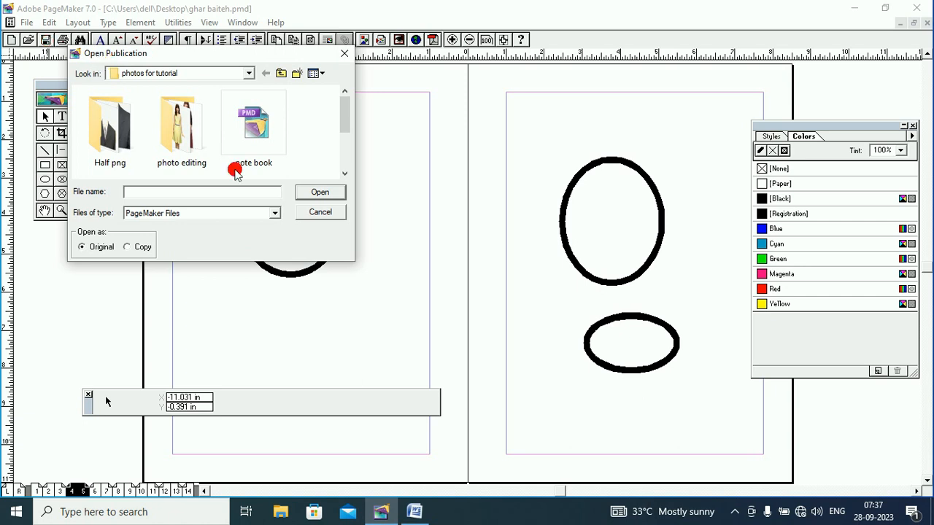
click(257, 128)
click(89, 89)
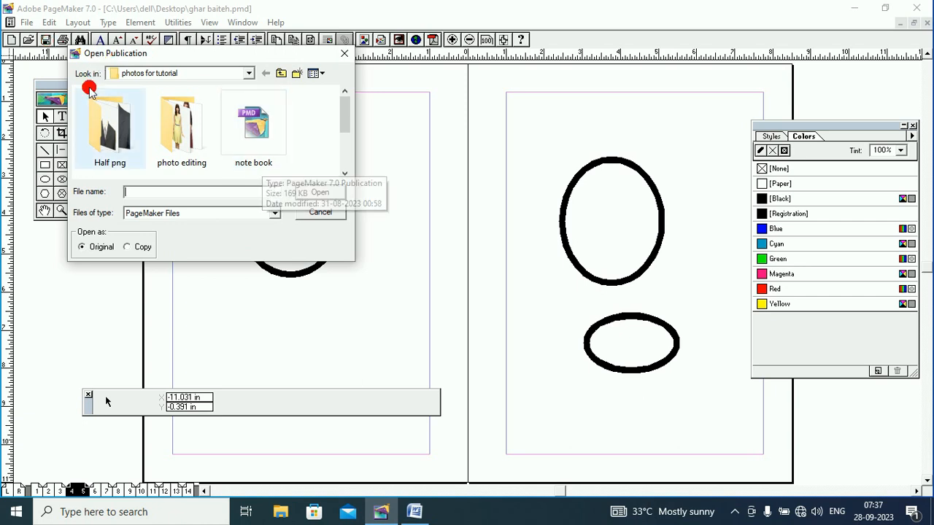
click(262, 133)
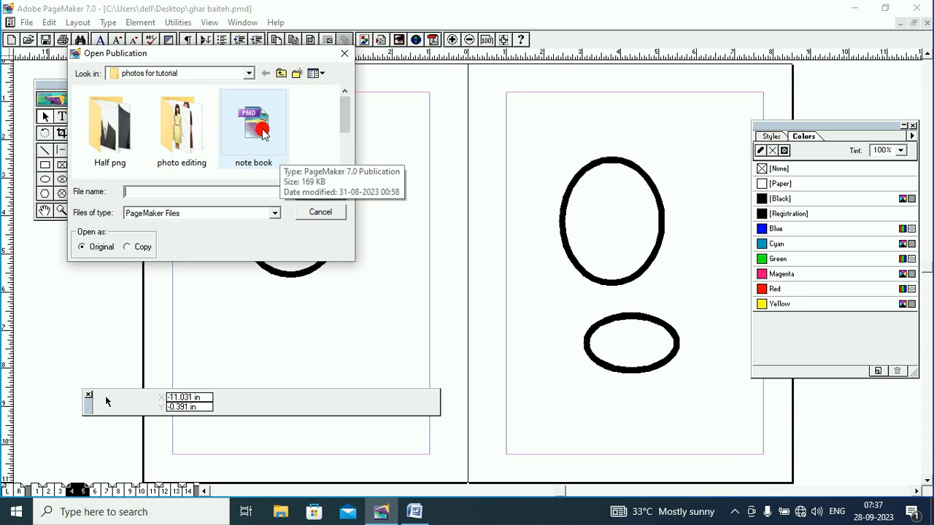
click(257, 130)
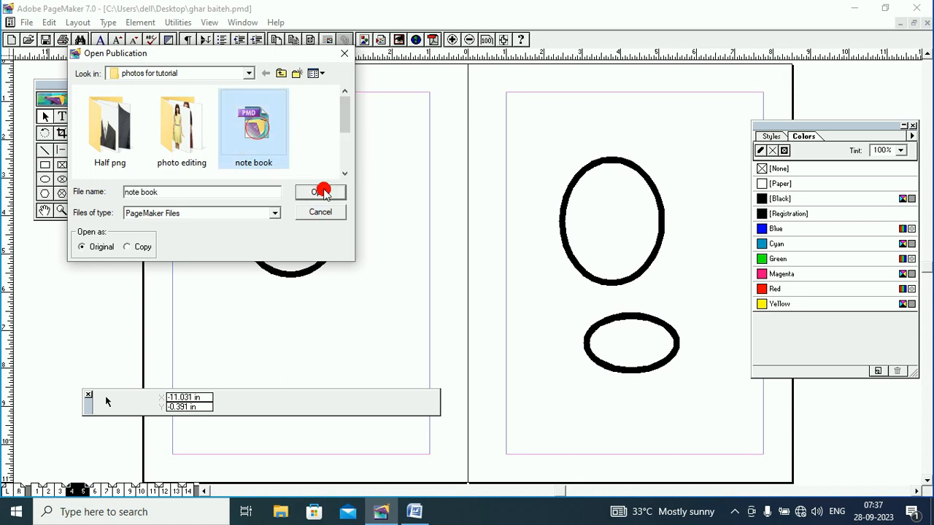
click(321, 191)
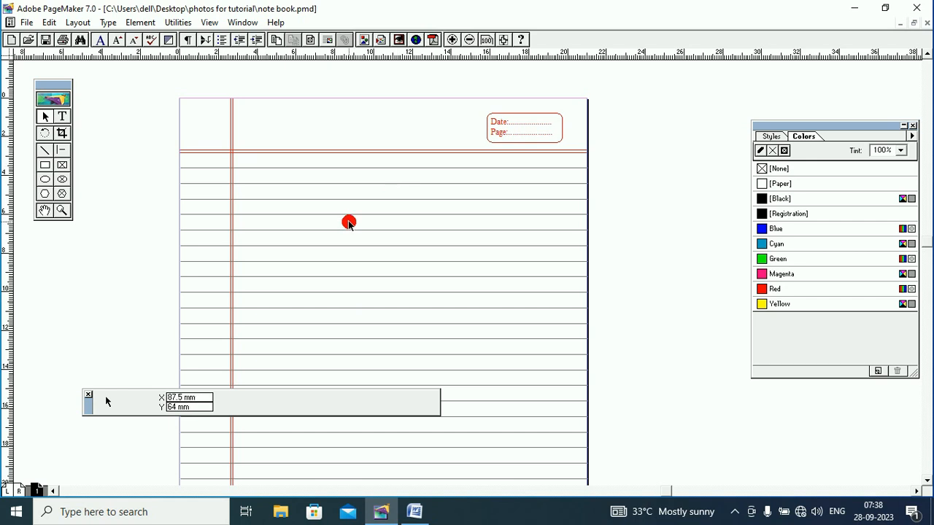
click(27, 23)
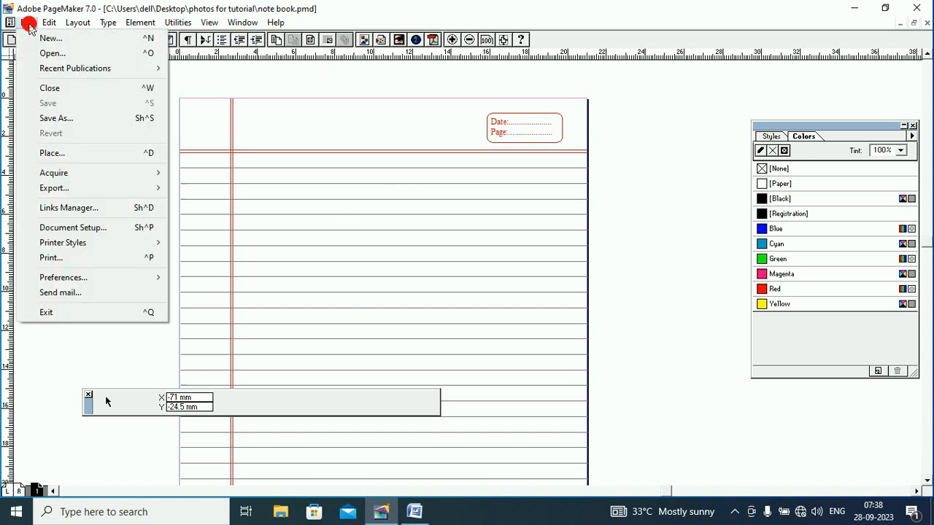
click(106, 73)
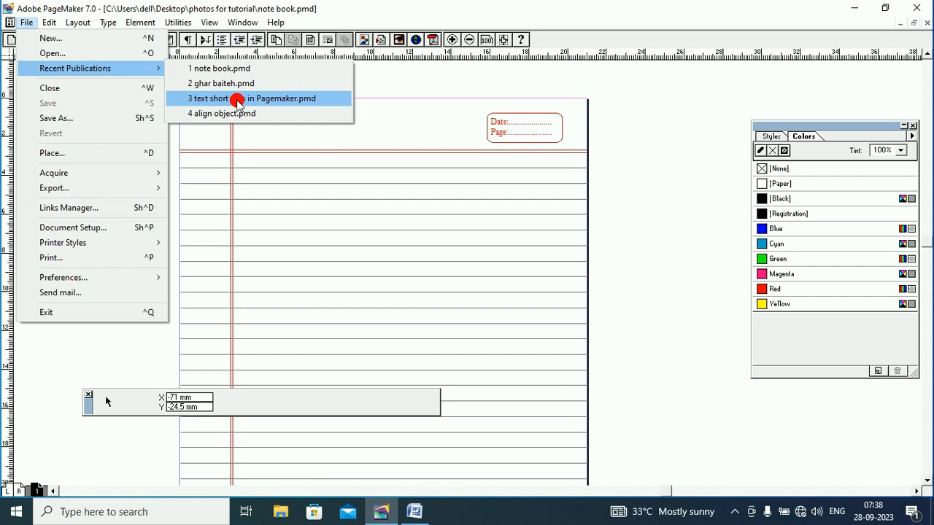
click(222, 114)
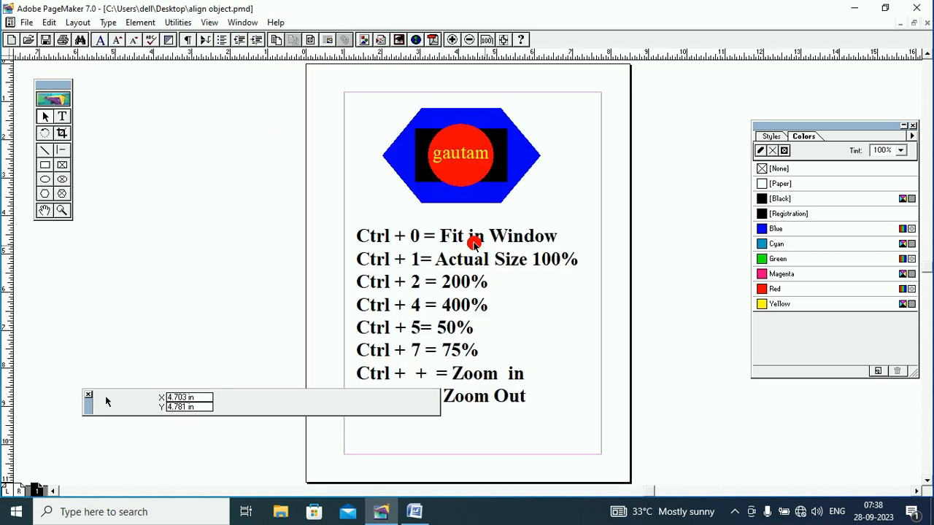
click(148, 87)
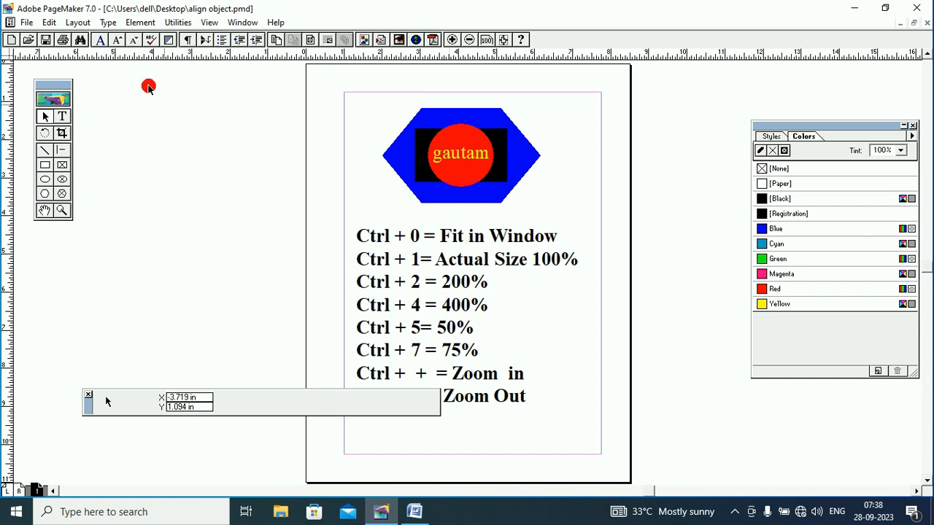
click(26, 22)
click(62, 91)
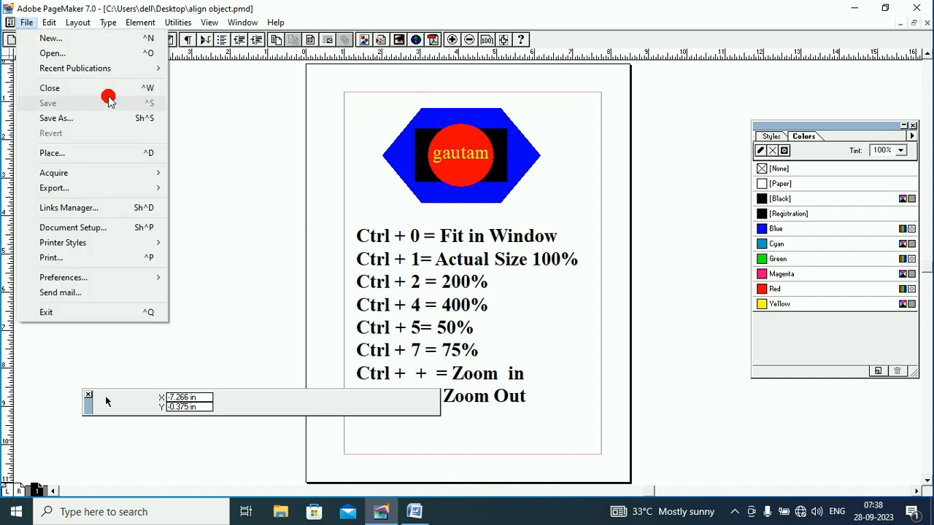
click(137, 94)
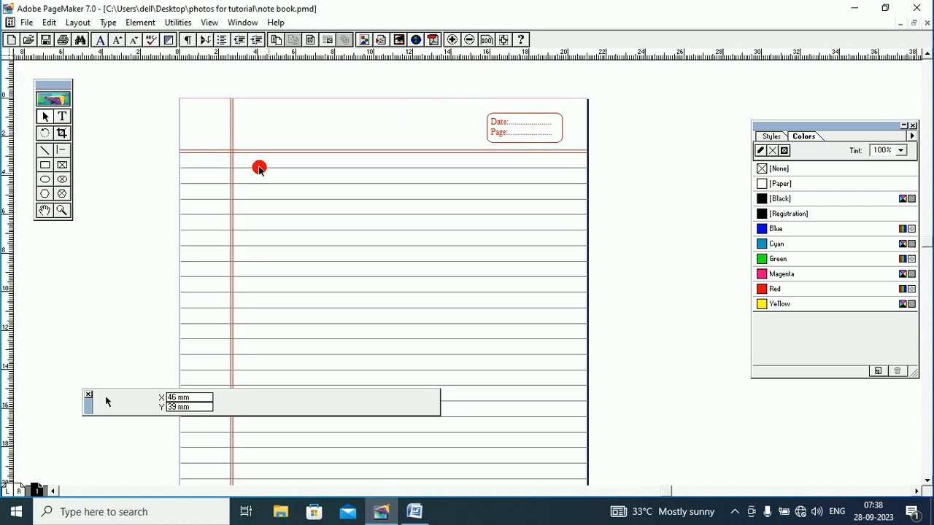
- Create a new publication with Ctrl+N, accepting the default Document Setup
click(26, 23)
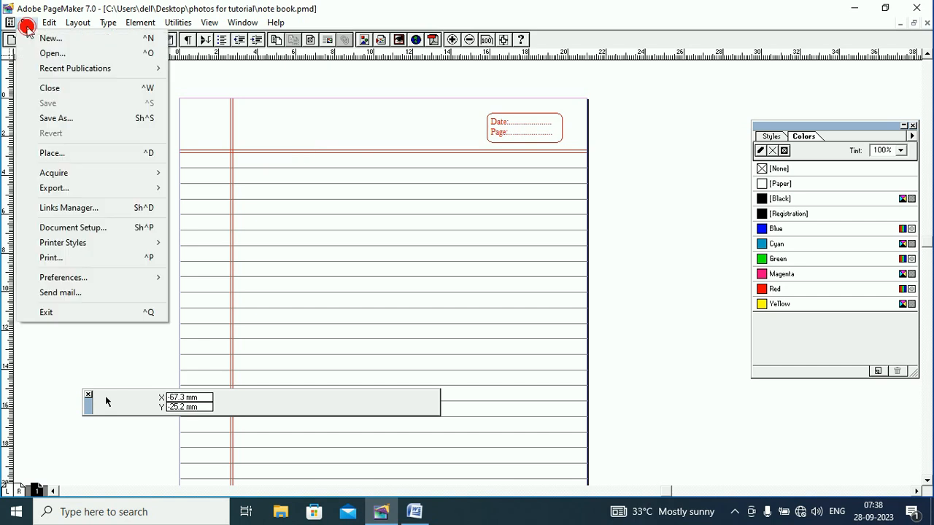
click(72, 91)
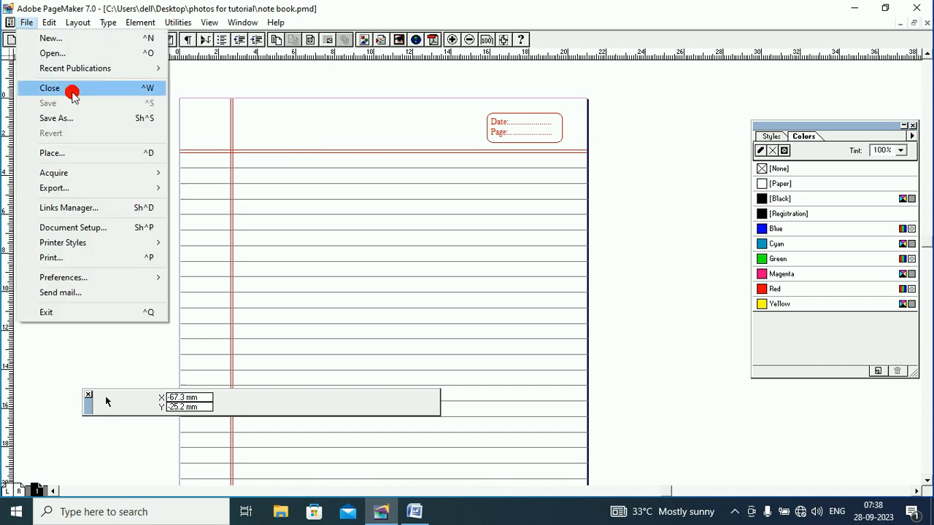
click(231, 80)
click(47, 57)
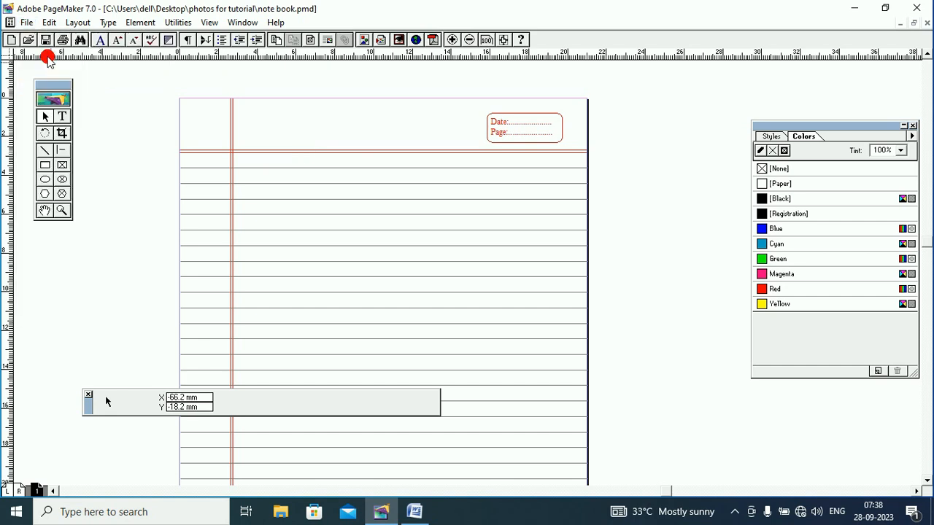
key(ctrl+n)
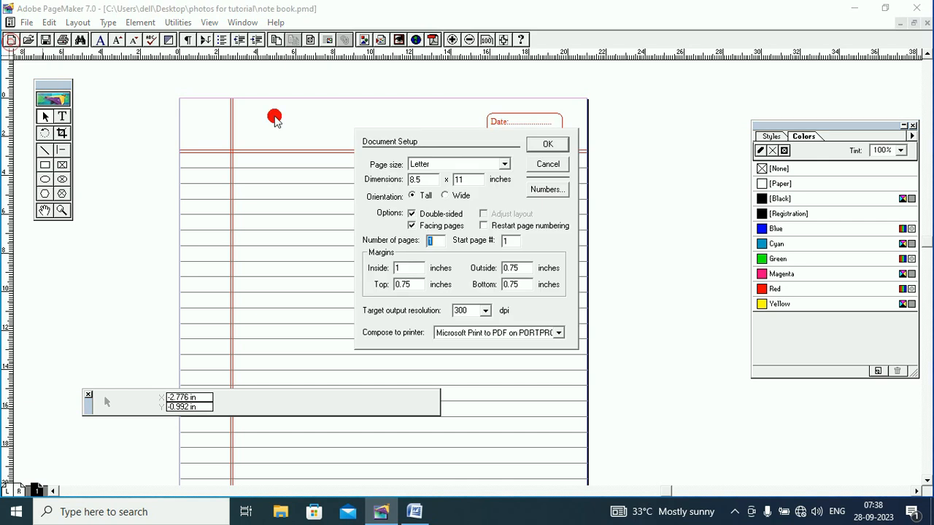
click(538, 144)
- Draw a rectangle near the top of the page and fill it with [Black]
click(42, 168)
drag(378, 148, 540, 245)
click(756, 204)
drag(757, 203, 481, 199)
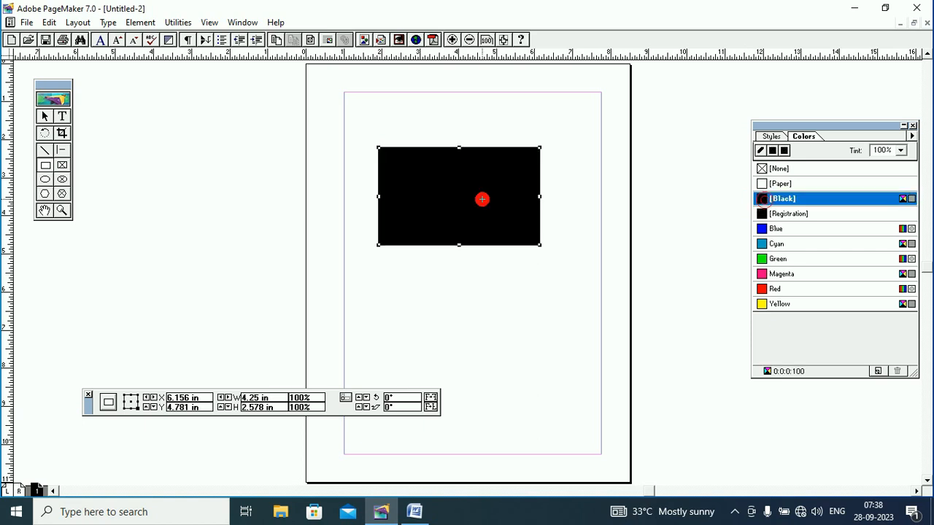
- Save the untitled publication as text.pmd in the photos for tutorial folder
click(27, 22)
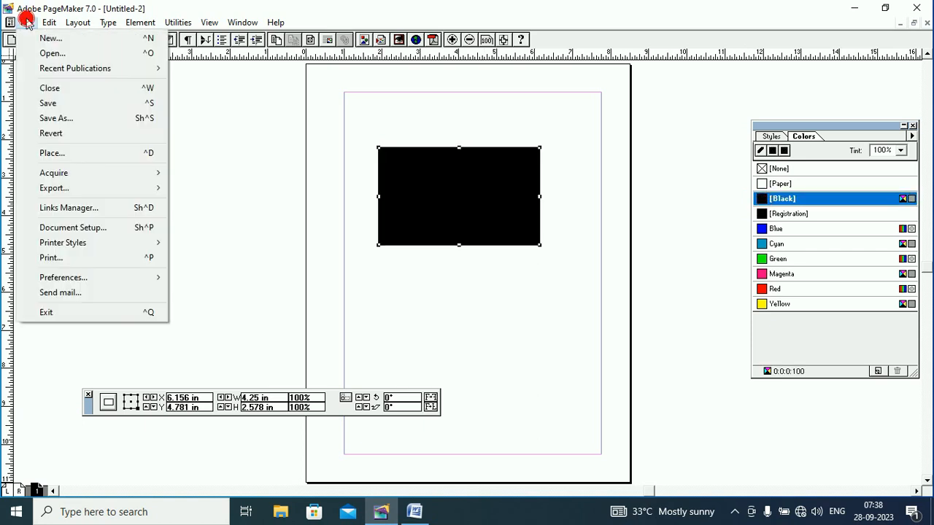
click(46, 103)
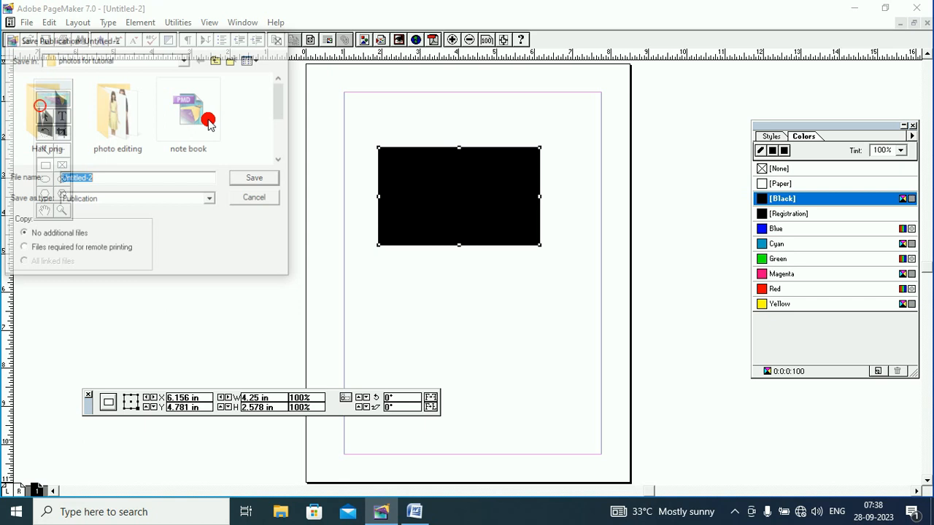
click(88, 183)
click(118, 175)
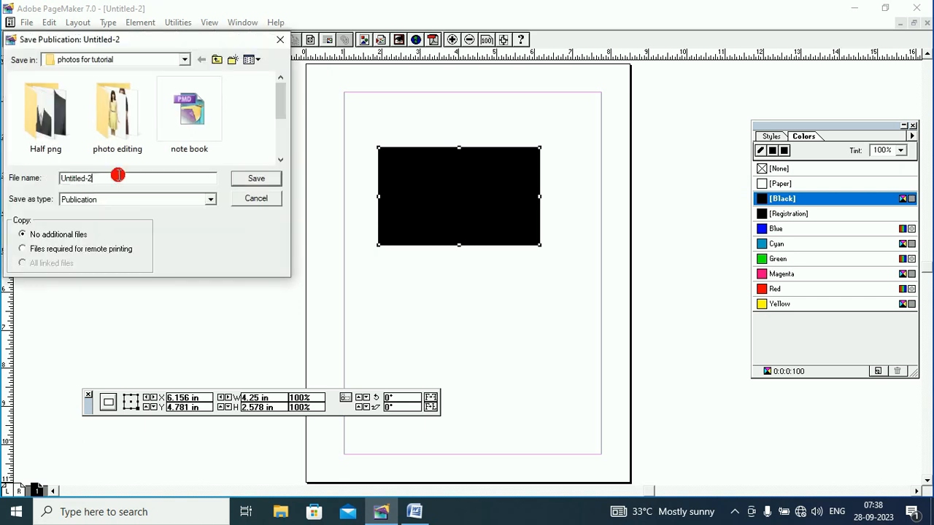
drag(118, 175, 54, 176)
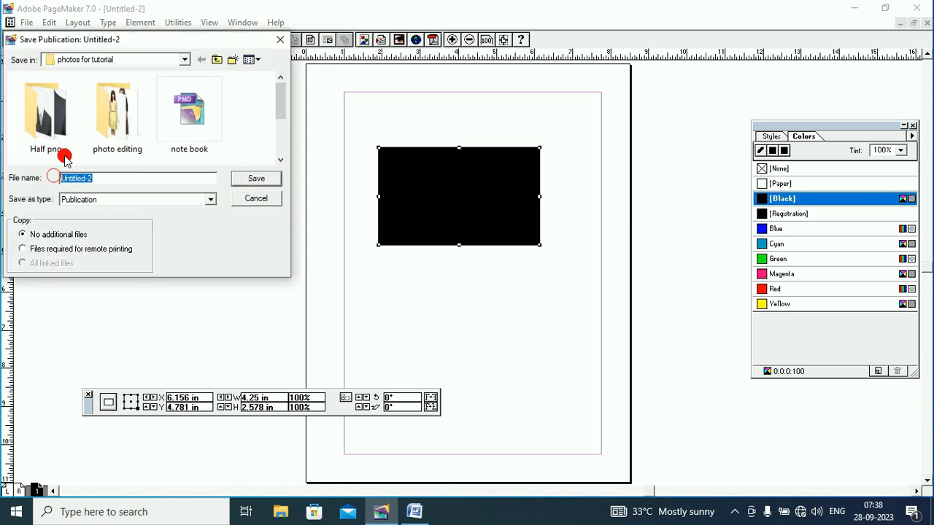
text(text)
click(255, 182)
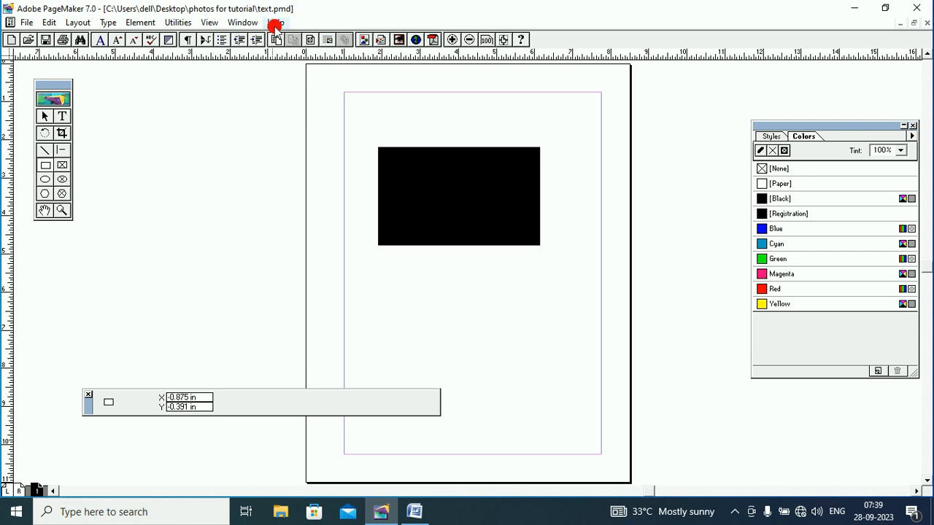
- Save a copy named text 1.pmd to the Desktop with Save As
click(25, 23)
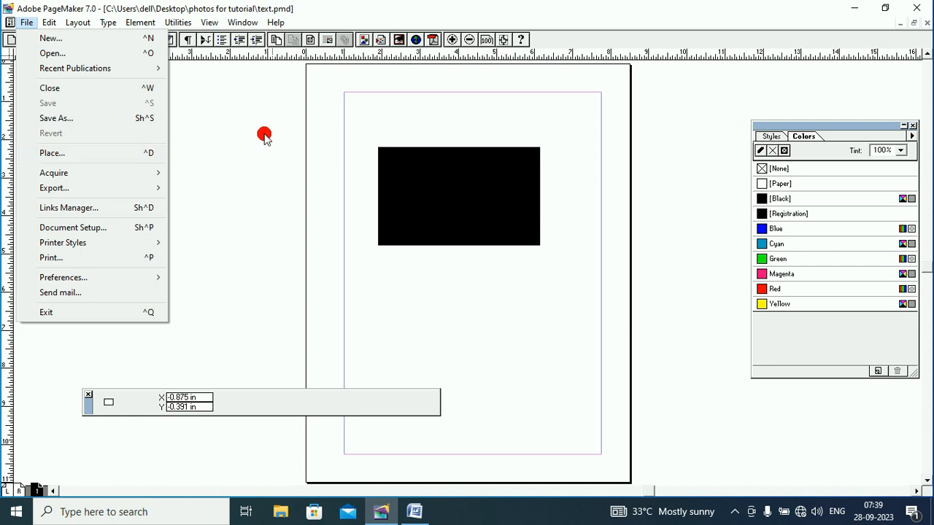
click(103, 125)
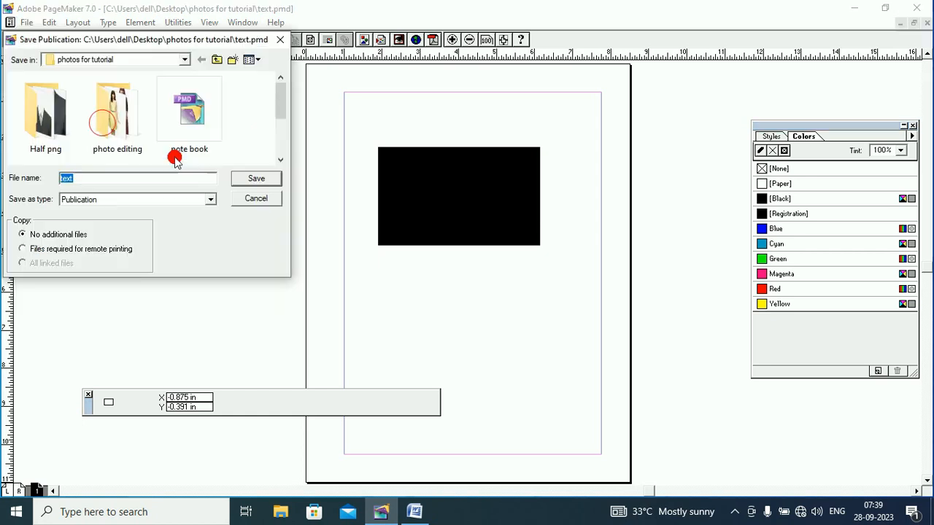
click(184, 62)
scroll(189, 64, up, 3)
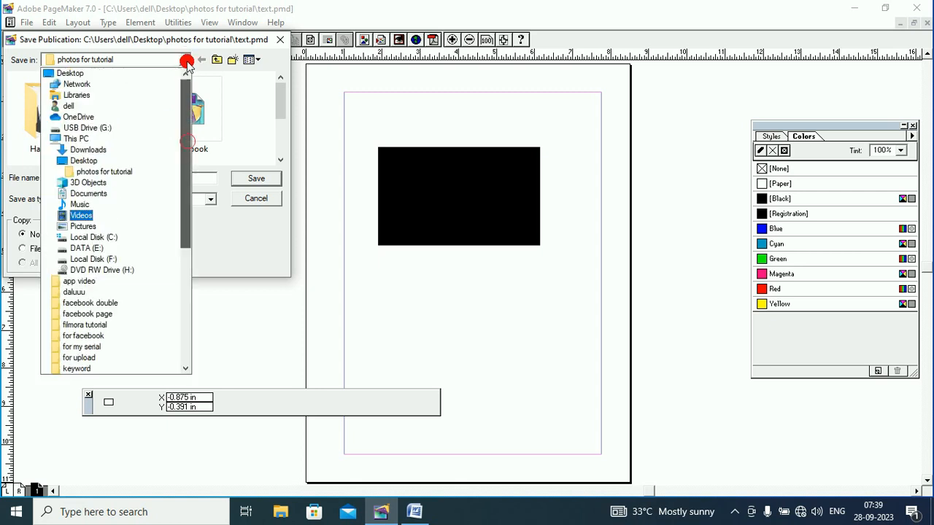
click(89, 73)
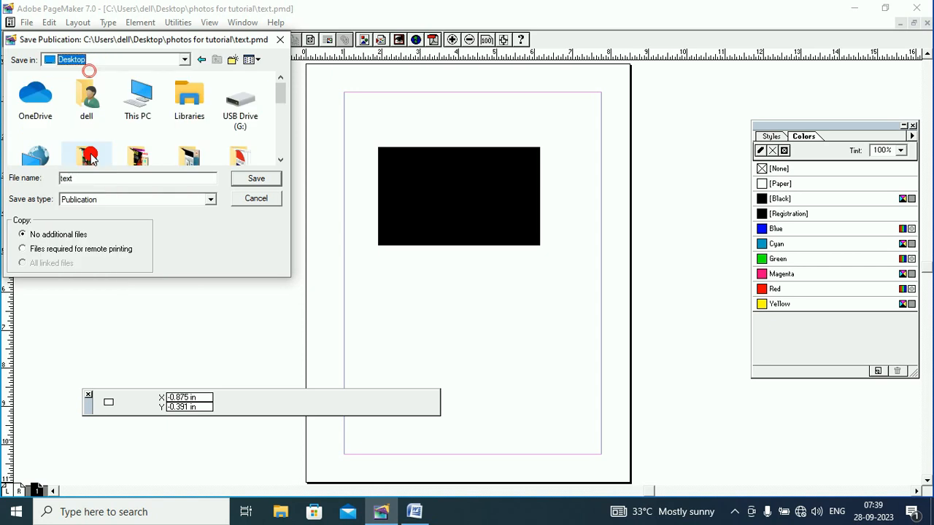
double_click(86, 177)
click(92, 180)
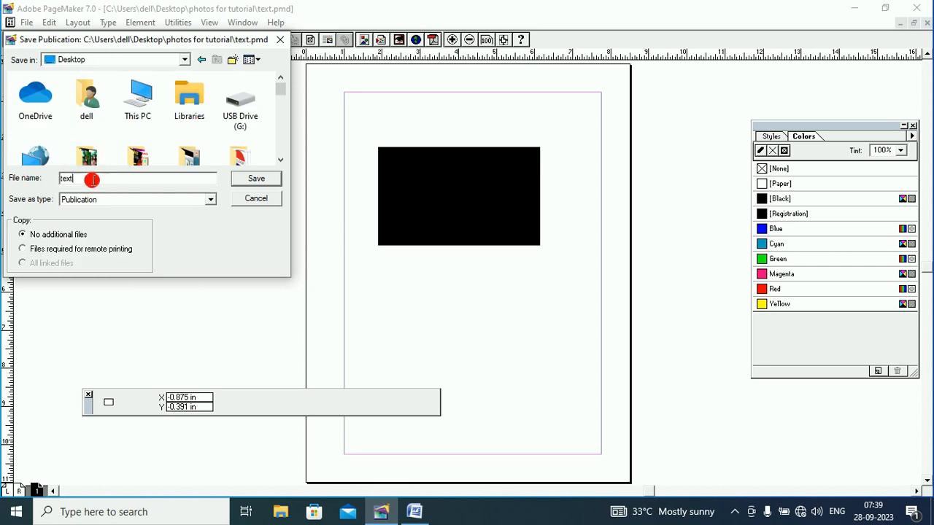
text(1)
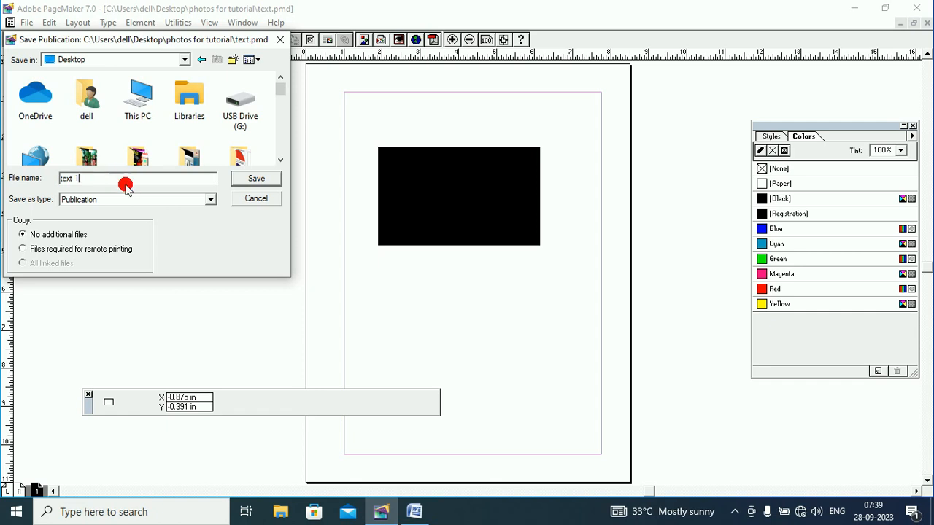
click(257, 181)
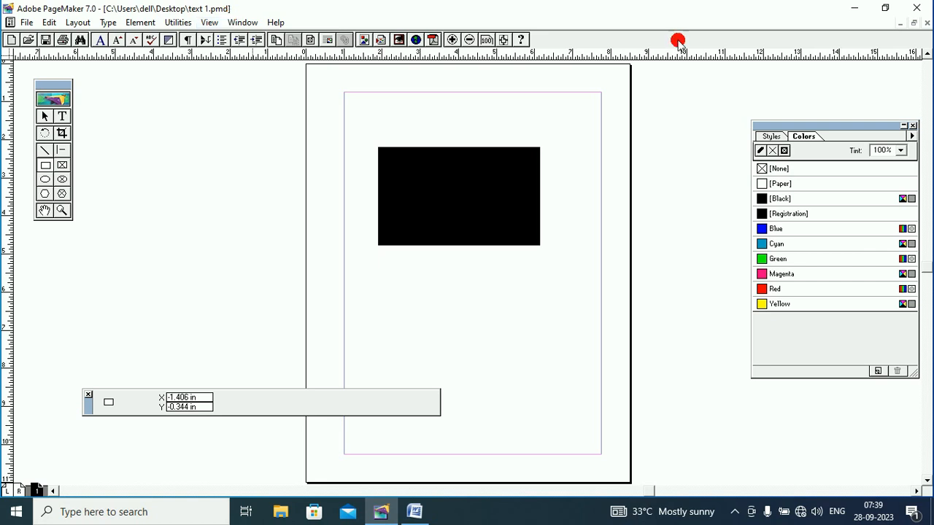
- Minimize the text 1 window and tile the remaining publication windows
click(901, 24)
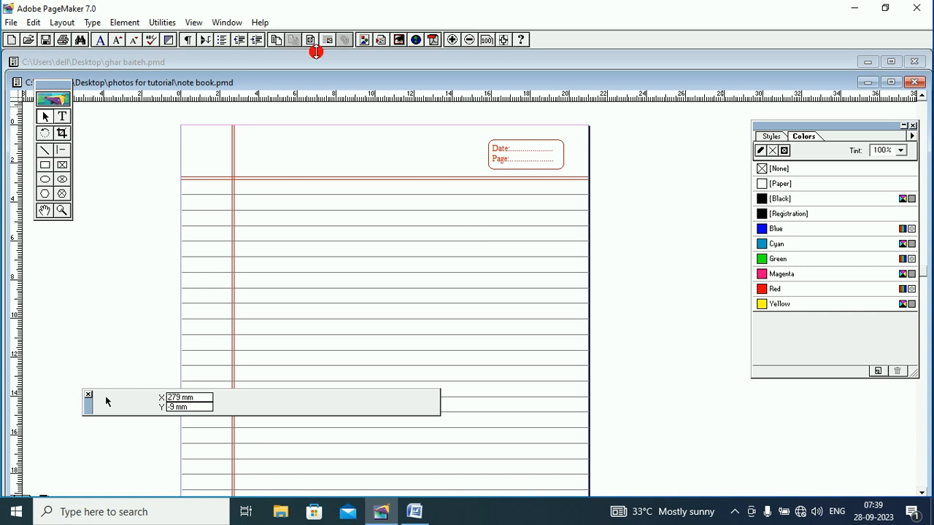
click(227, 22)
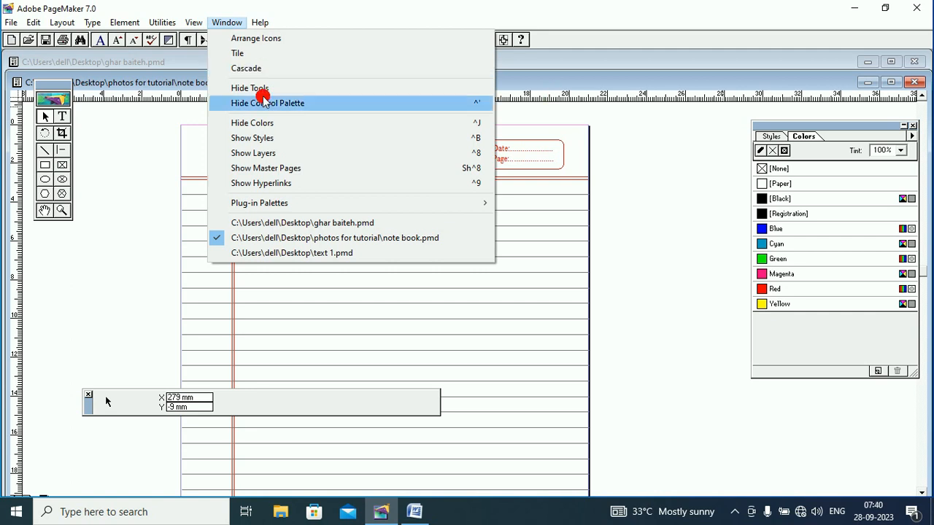
click(378, 106)
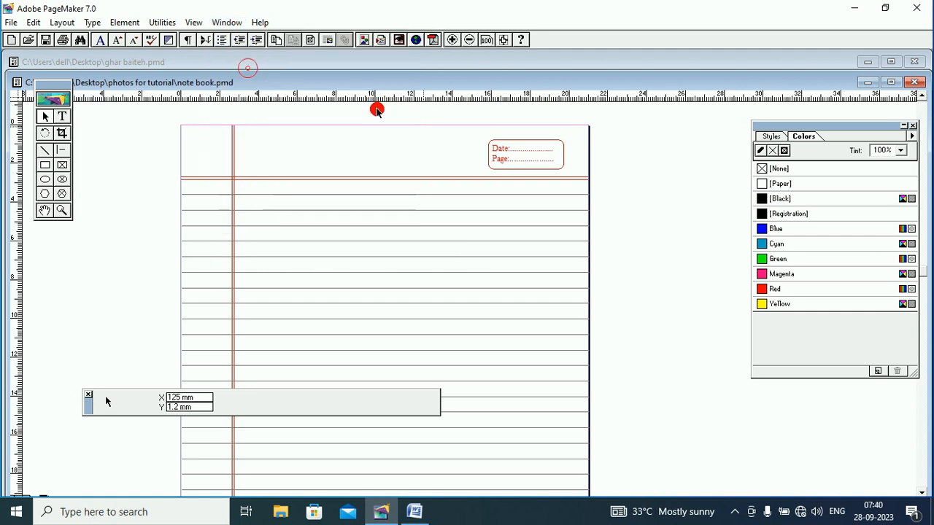
click(221, 22)
click(262, 56)
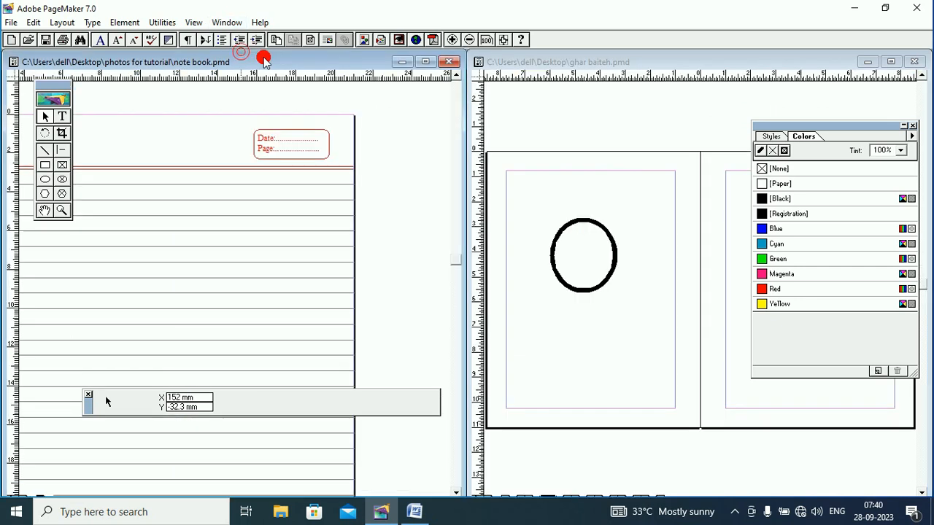
- Reposition the note book and ghar baiteh windows, then tile them again
click(614, 150)
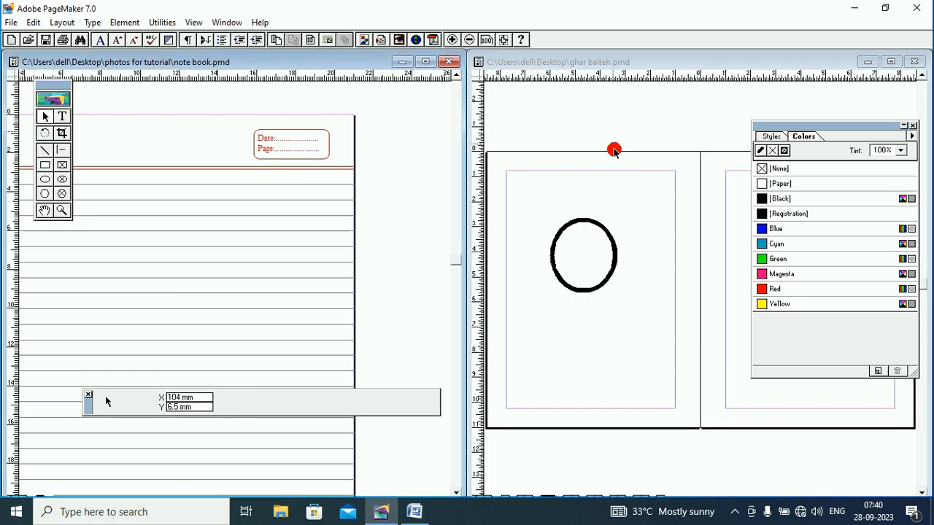
click(563, 66)
drag(326, 64, 302, 53)
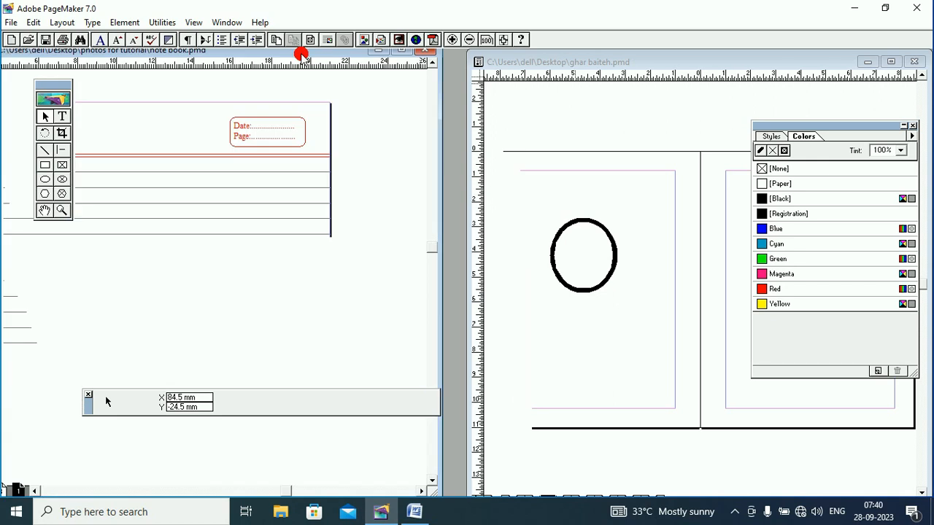
drag(541, 62, 392, 70)
click(252, 55)
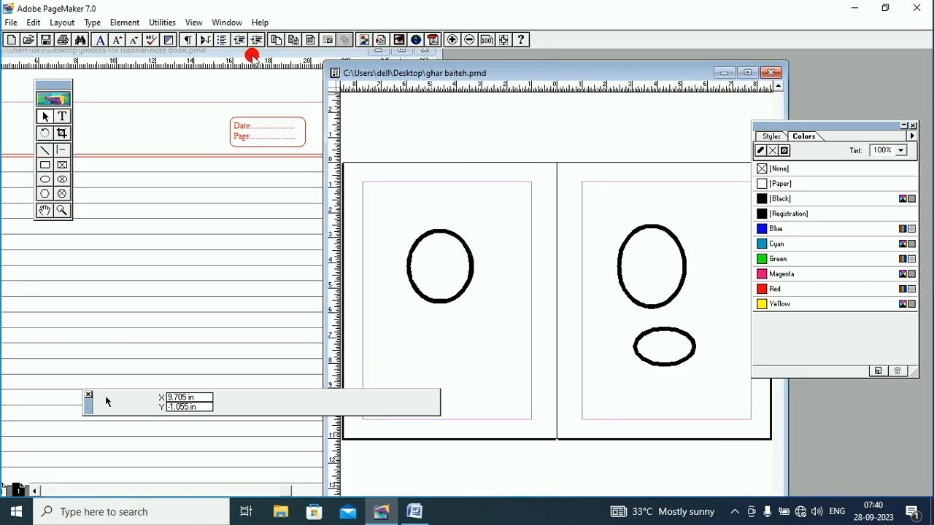
click(488, 72)
drag(488, 72, 602, 63)
click(314, 56)
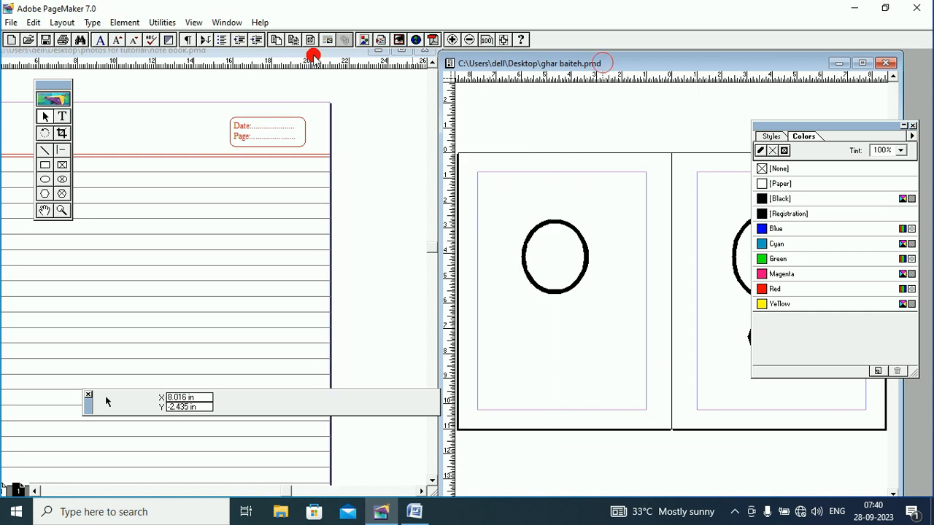
click(226, 22)
click(245, 53)
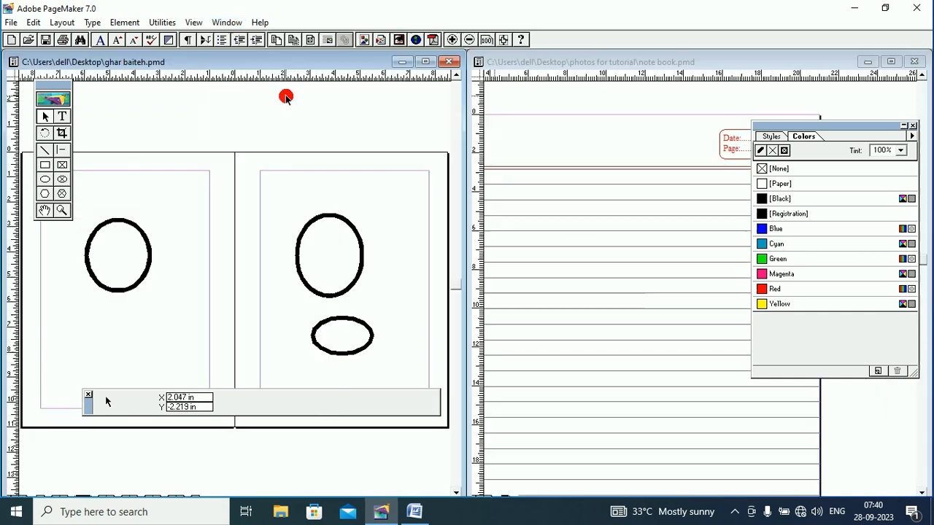
- Cascade the publication windows with ghar baiteh in front
click(240, 23)
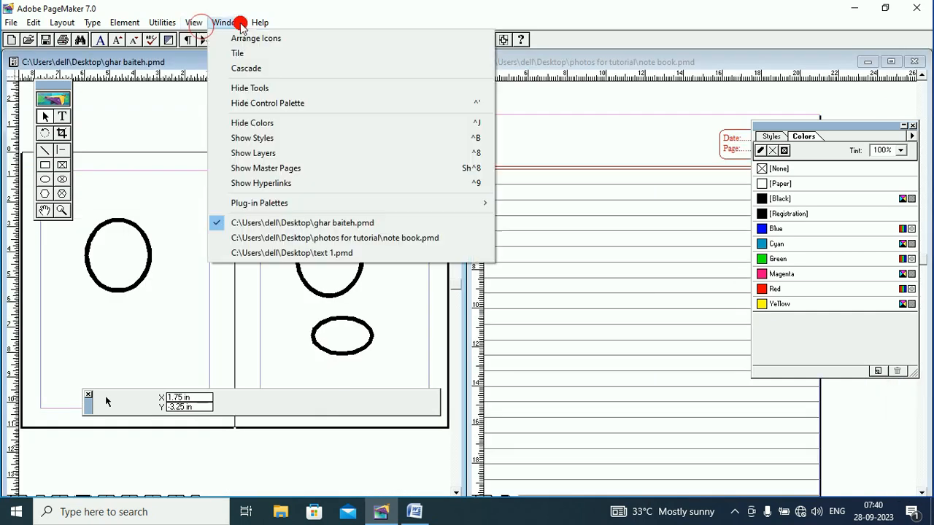
click(241, 68)
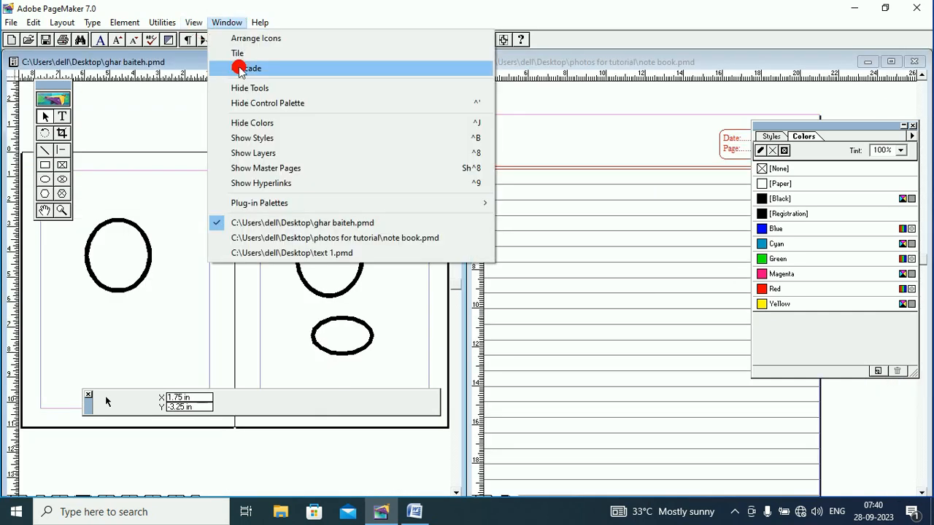
click(239, 56)
click(227, 23)
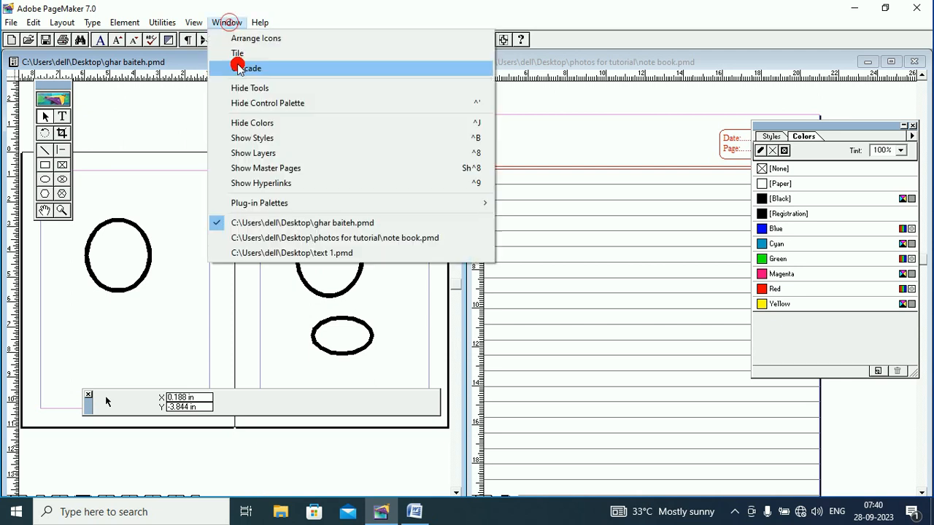
click(241, 68)
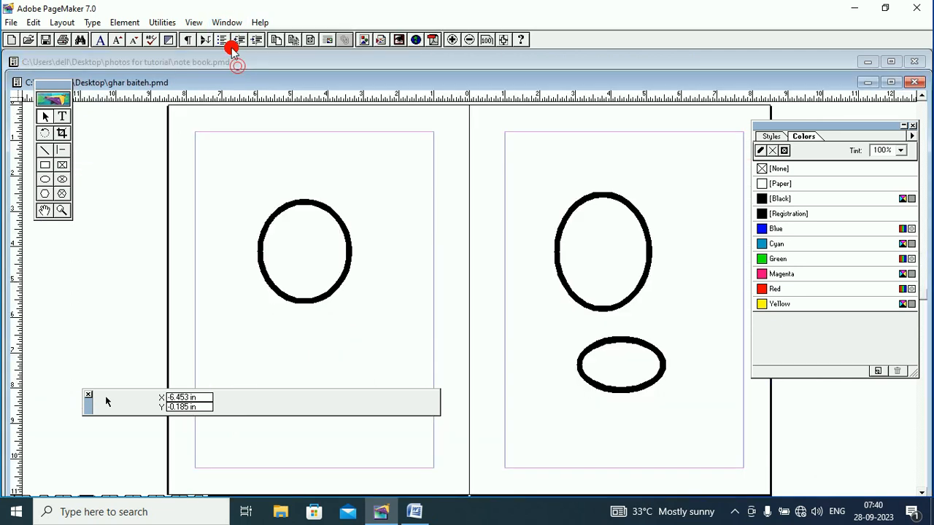
- Draw four rectangles over the left circle, beside it, around the tall ellipse and below the circle
drag(250, 88, 207, 97)
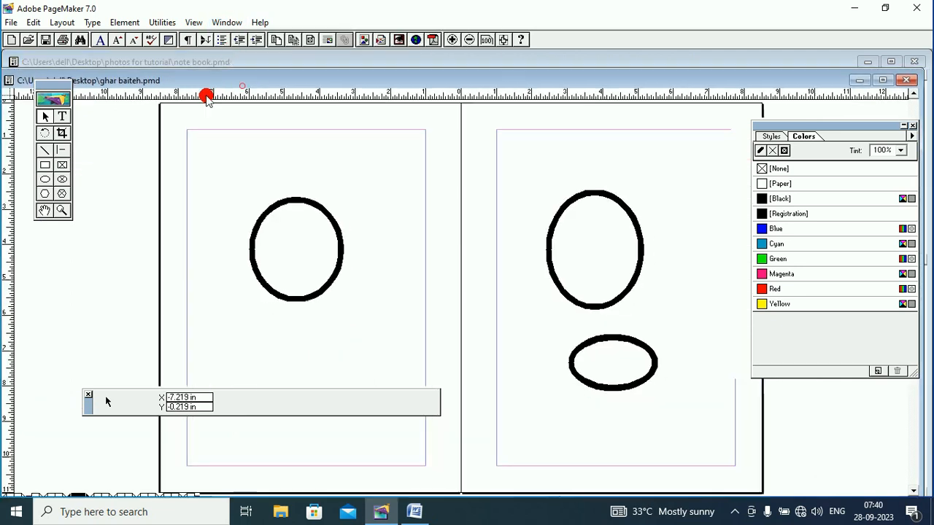
click(19, 18)
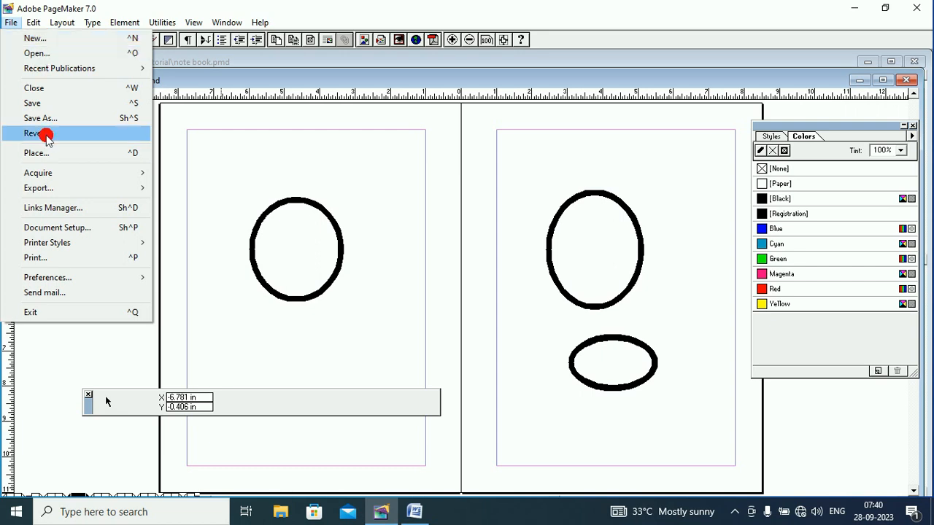
click(210, 83)
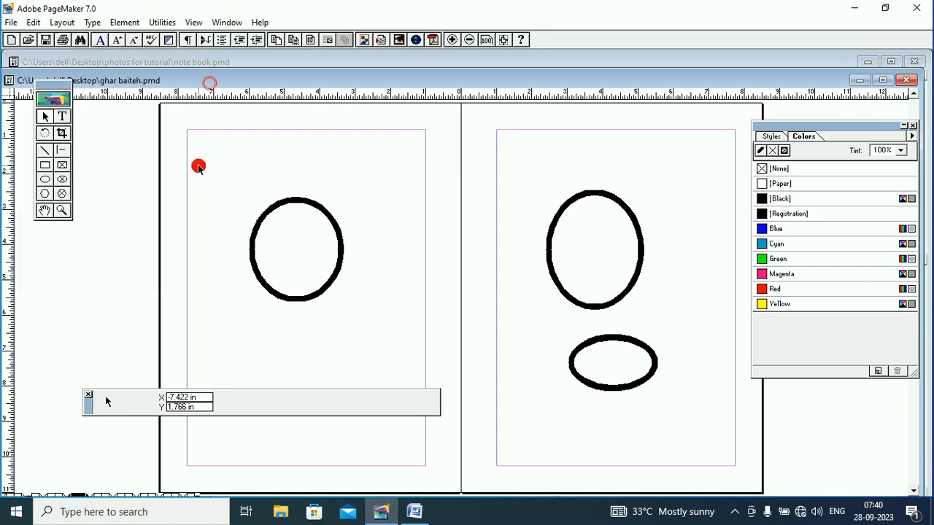
click(45, 164)
drag(173, 157, 292, 238)
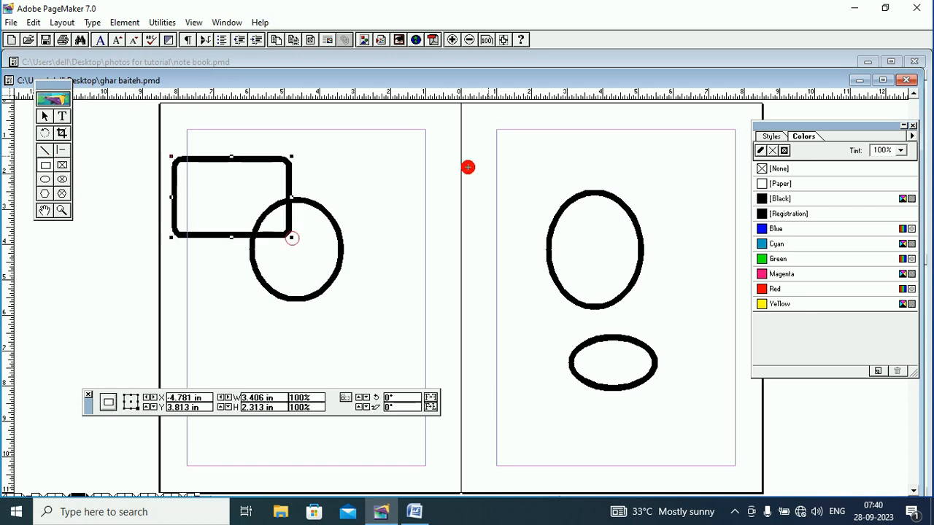
drag(348, 160, 387, 187)
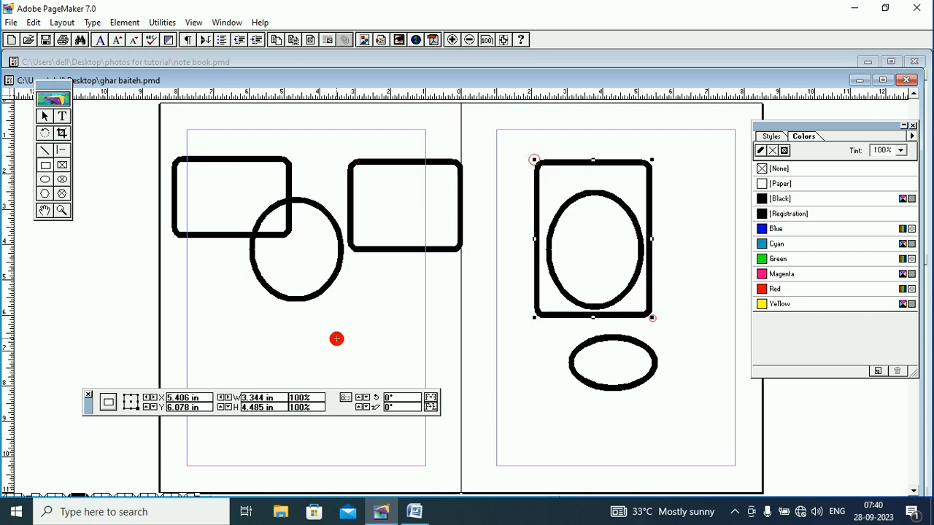
drag(373, 303, 526, 359)
drag(211, 300, 313, 368)
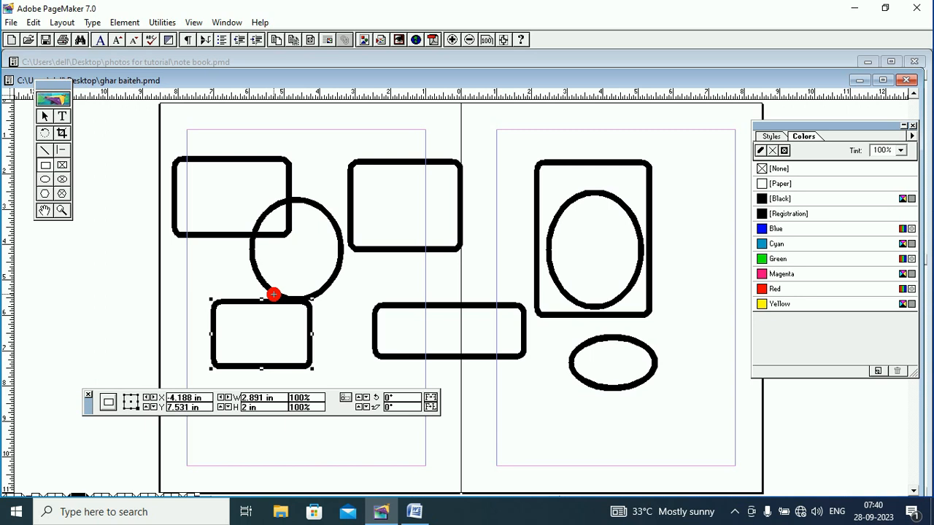
- Revert ghar baiteh to its last-saved version, discarding the new rectangles
click(13, 25)
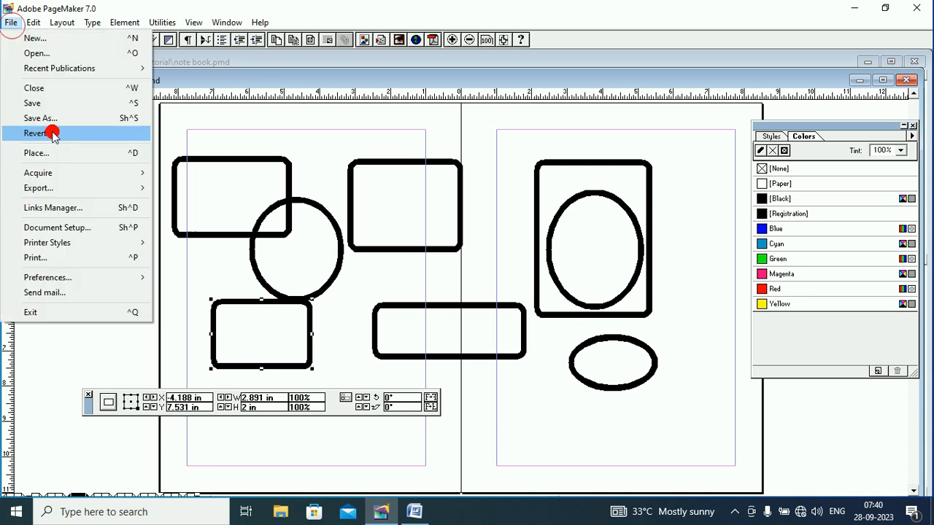
click(38, 133)
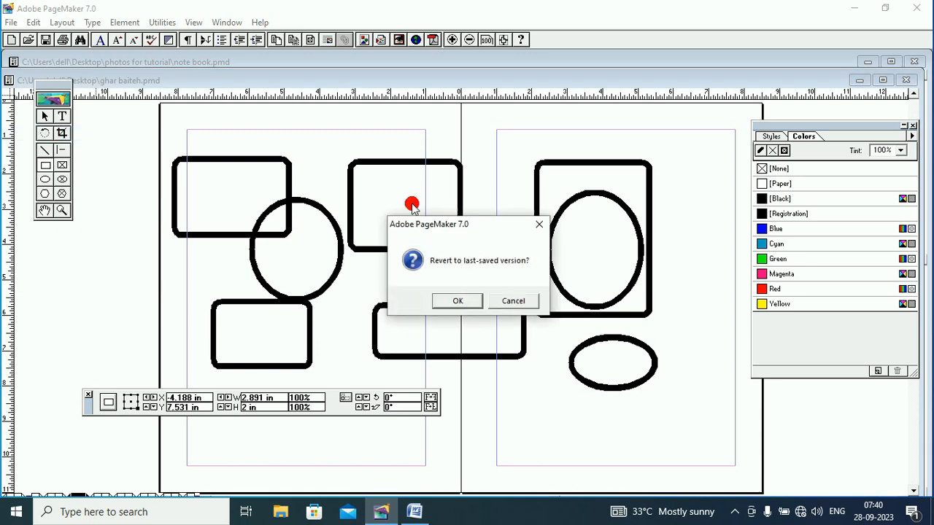
click(452, 301)
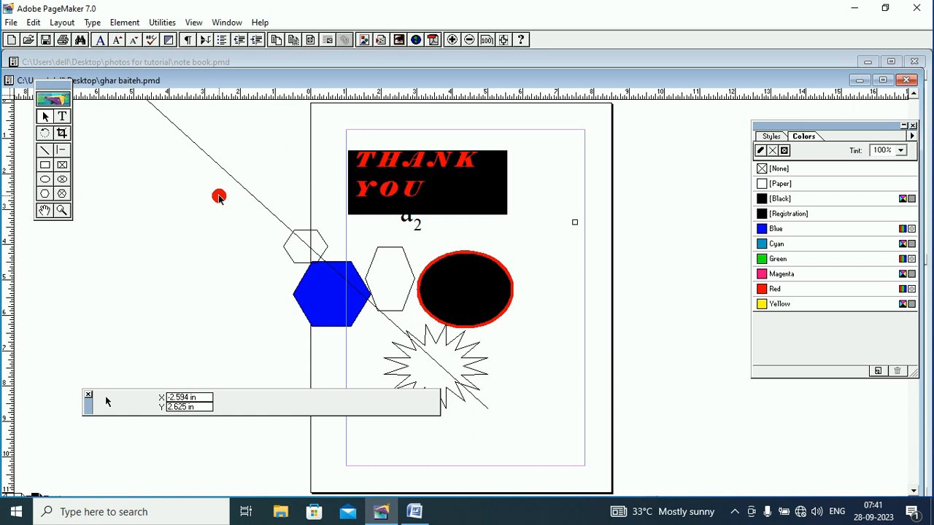
- Show the File menu's Export submenu listing Adobe PDF and HTML
click(10, 22)
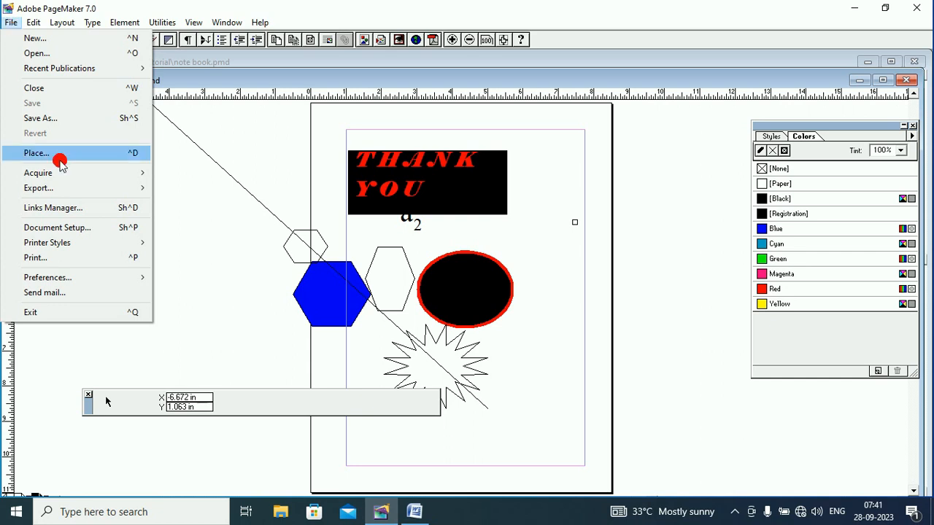
mouse_move(58, 177)
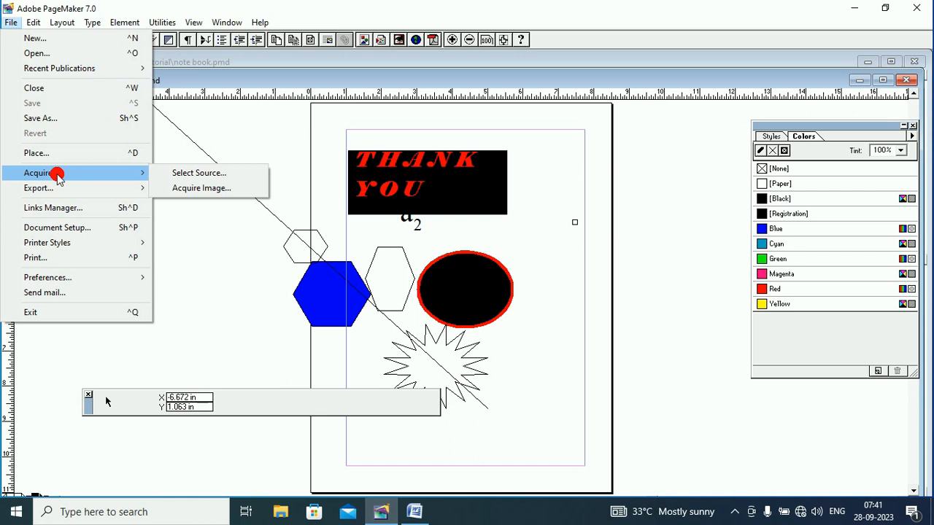
mouse_move(149, 188)
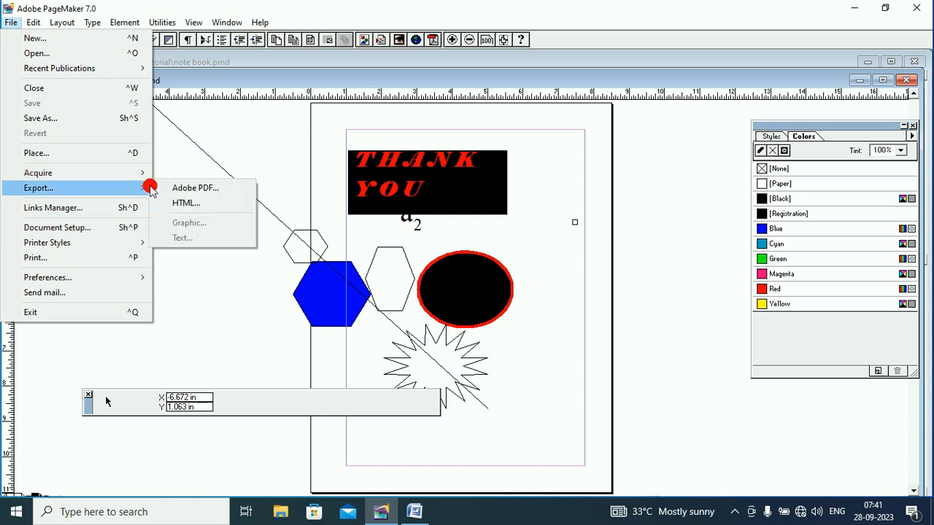
mouse_move(114, 188)
- Type 'thanks' on the pasteboard left of the page and size it to 36 pt
click(192, 148)
click(62, 117)
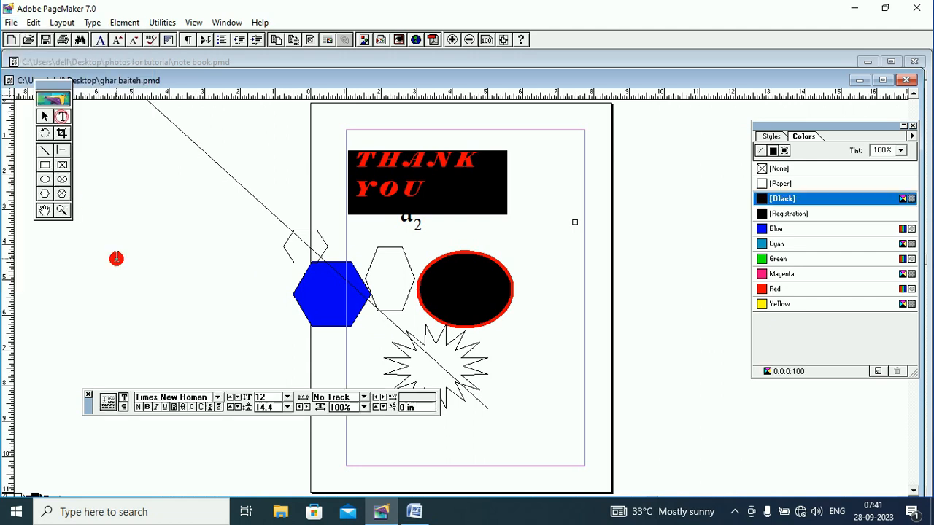
click(116, 259)
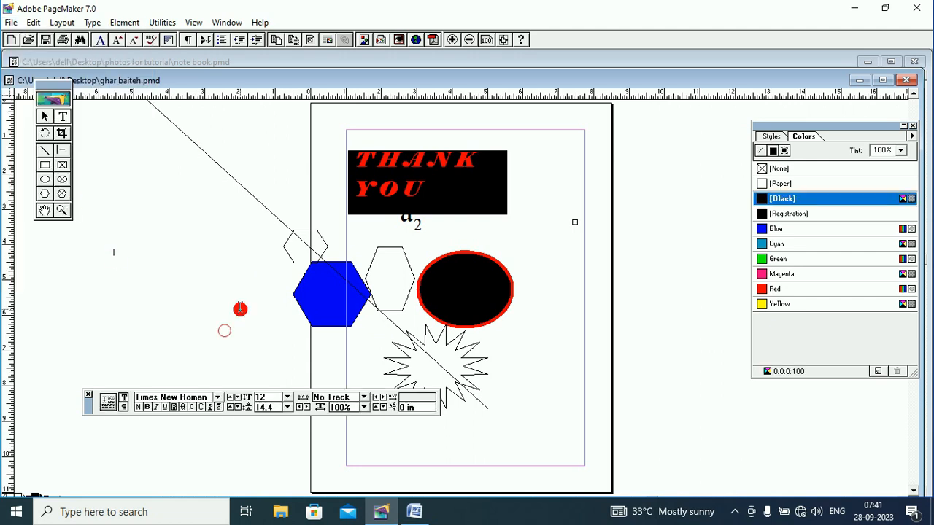
text(घ)
text(hank)
text(s)
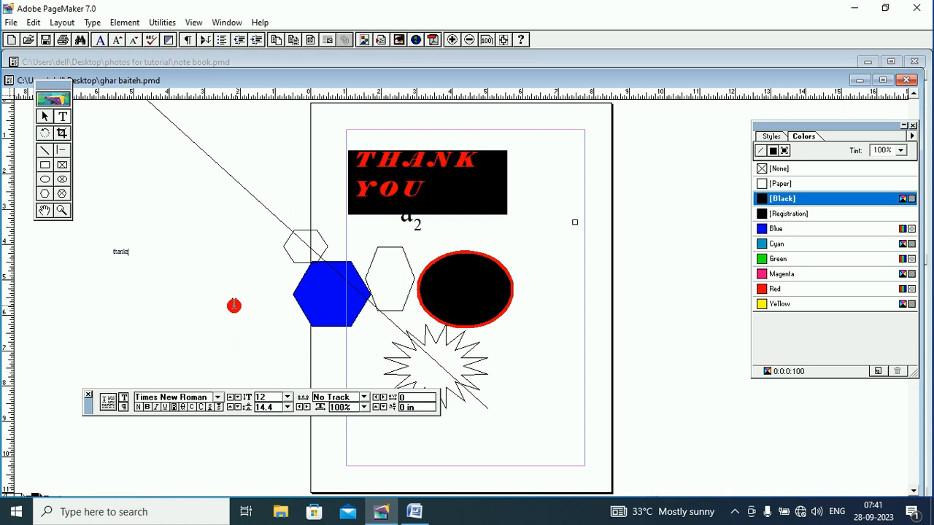
double_click(101, 256)
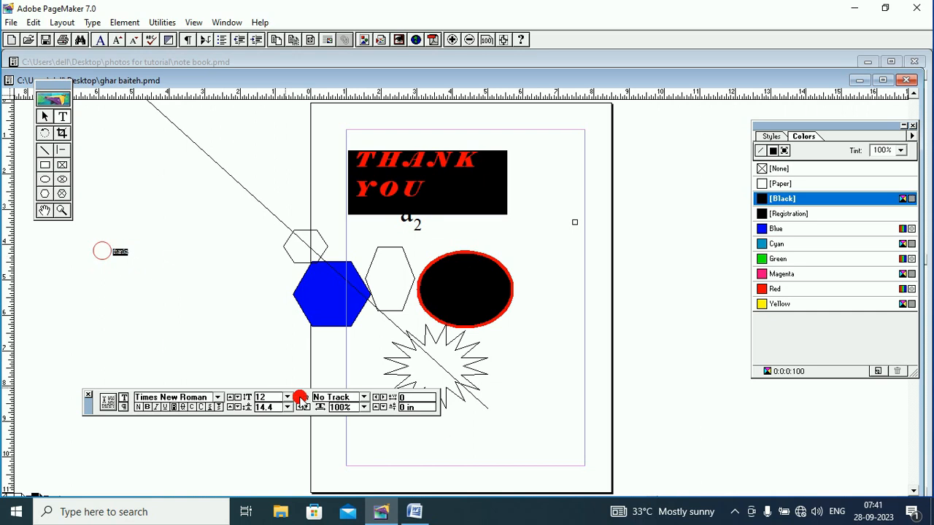
click(287, 397)
click(263, 450)
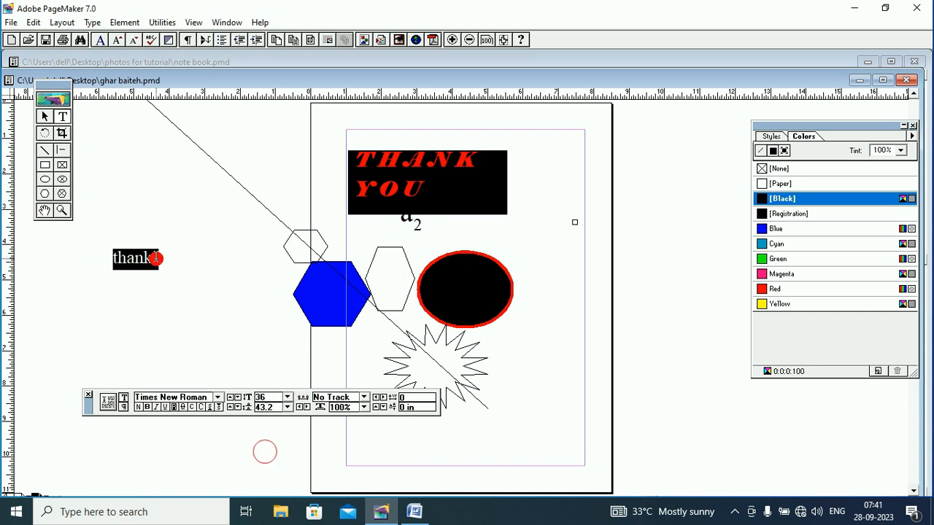
drag(156, 258, 110, 264)
click(6, 22)
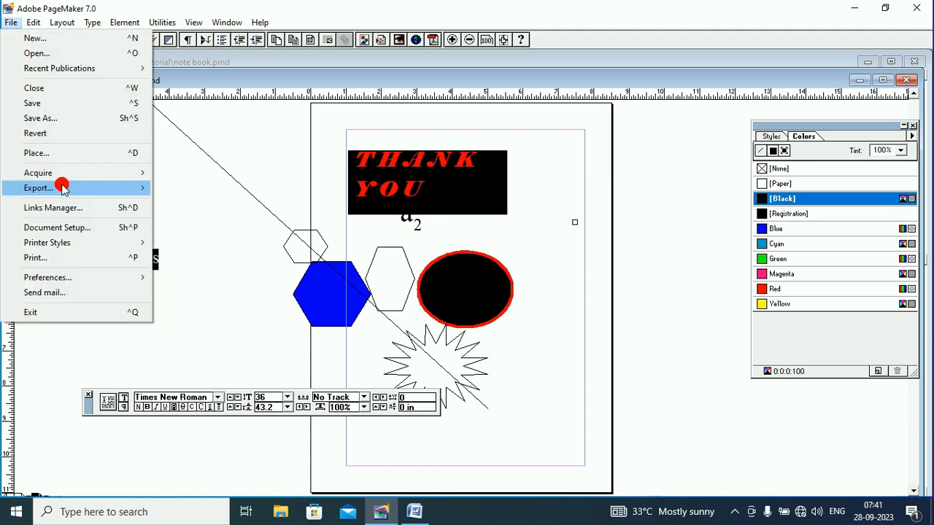
click(202, 190)
click(211, 239)
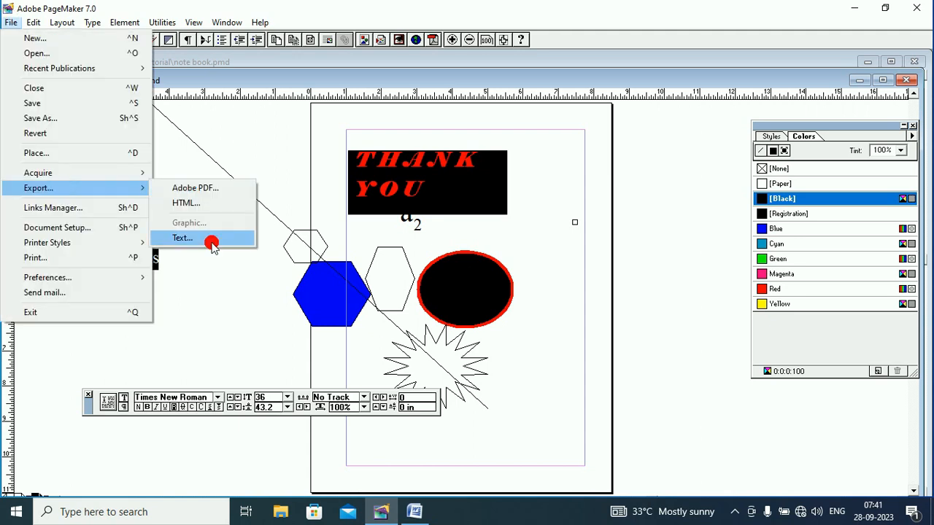
click(32, 43)
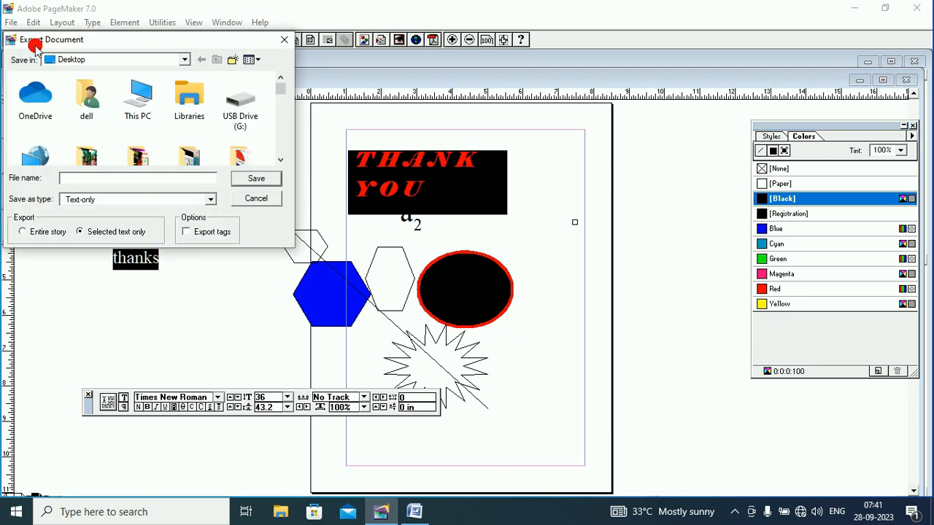
click(78, 184)
click(22, 49)
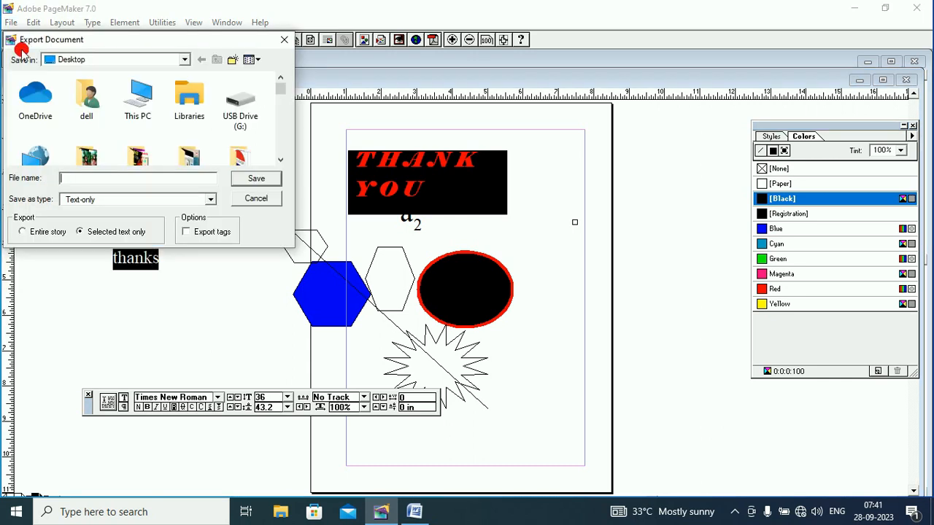
click(75, 82)
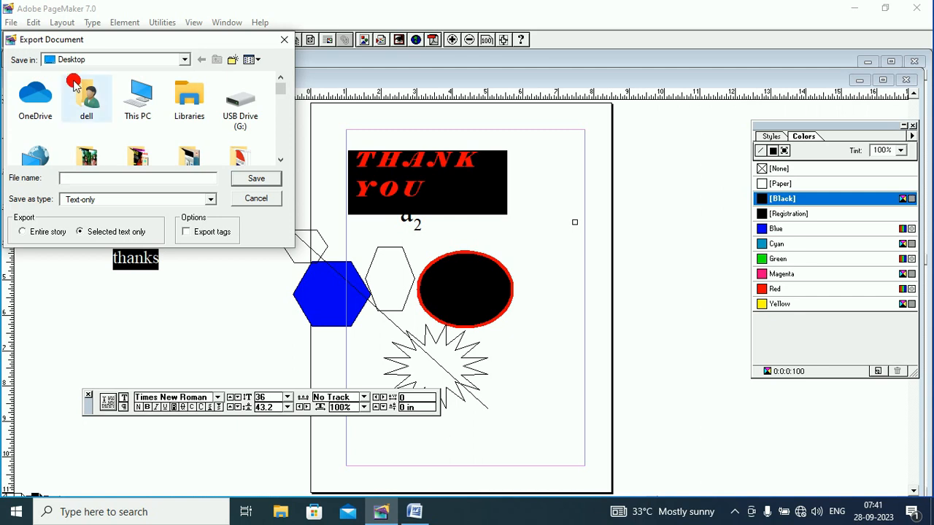
click(47, 218)
click(78, 177)
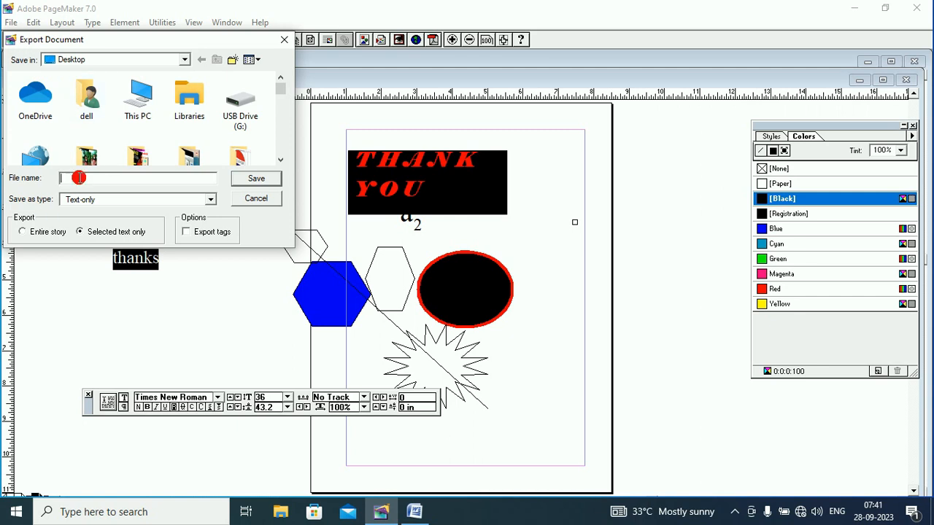
text(te)
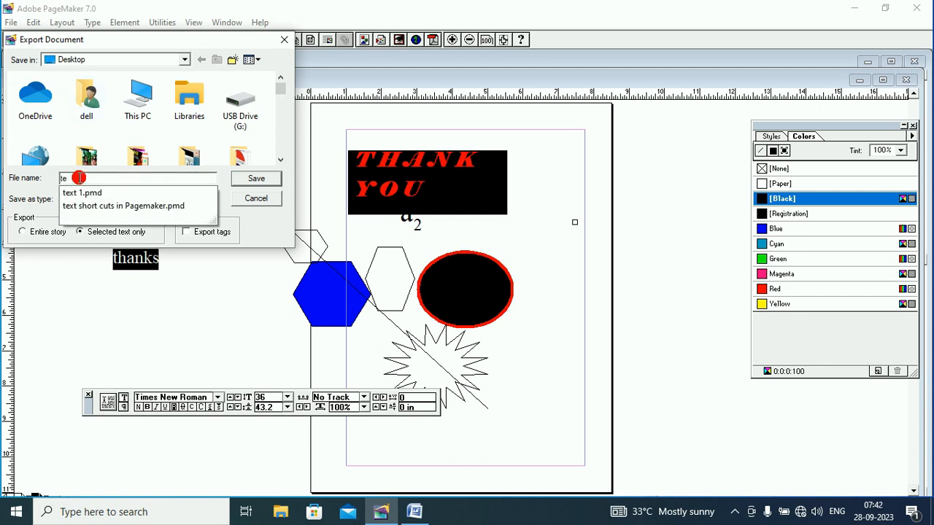
text(st)
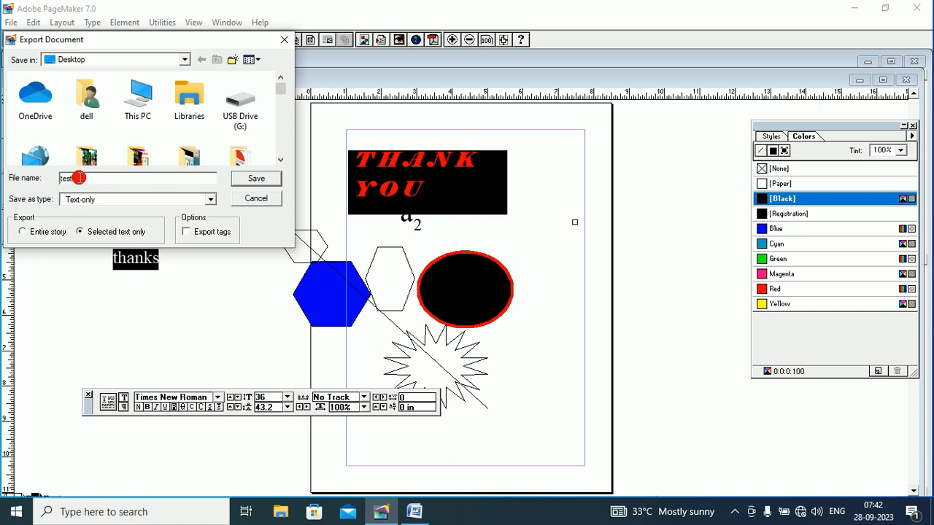
text( 1)
click(245, 199)
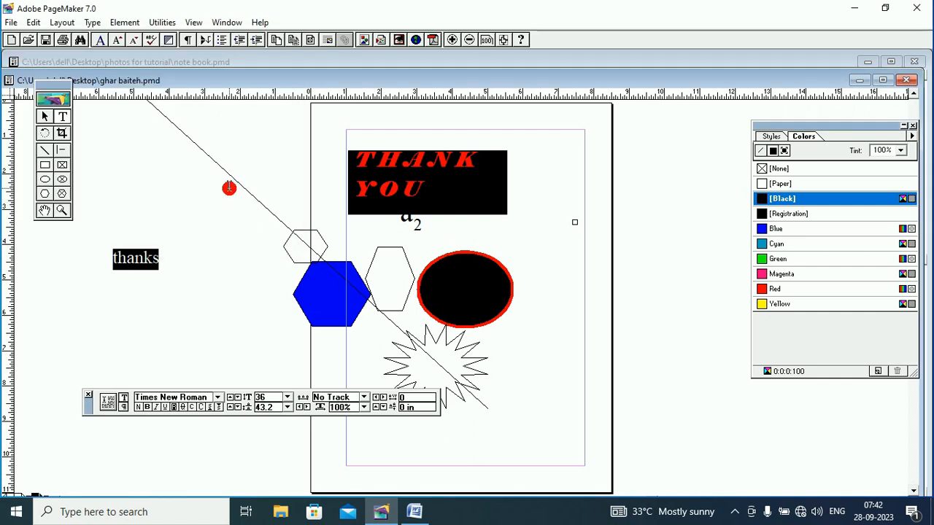
click(170, 269)
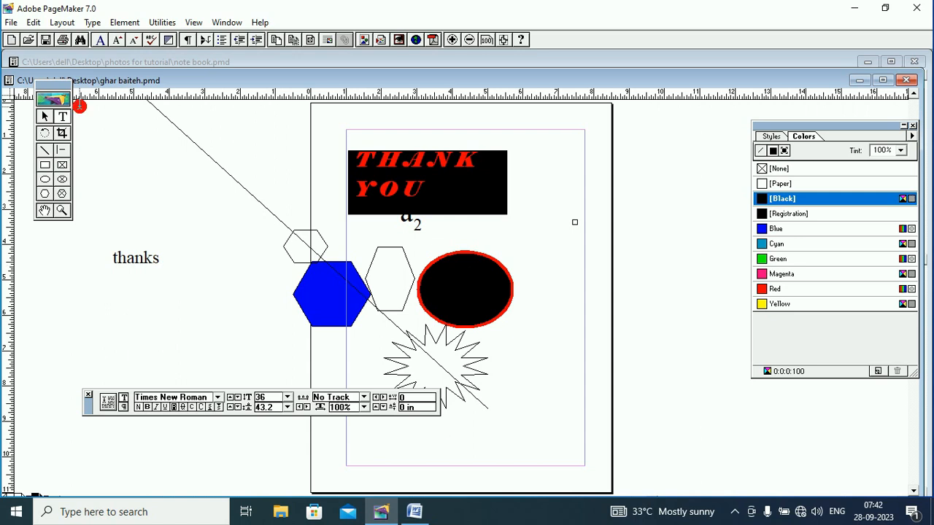
drag(53, 84, 56, 111)
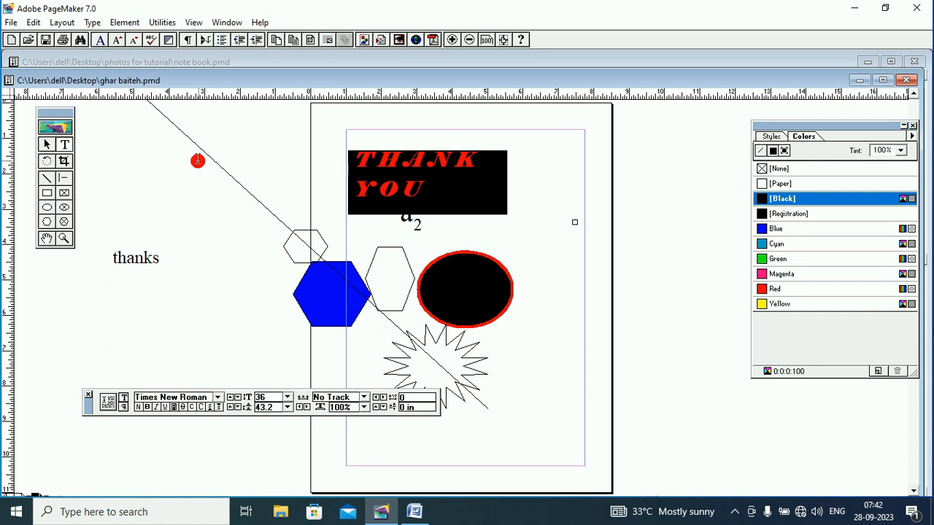
- Switch the page to Wide orientation, 11 x 8.5 inches, in Document Setup
click(12, 23)
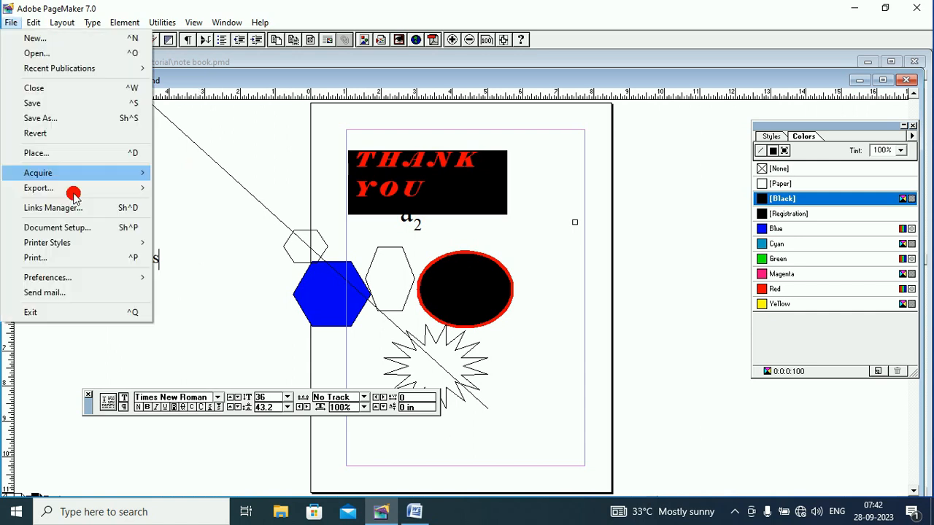
click(95, 232)
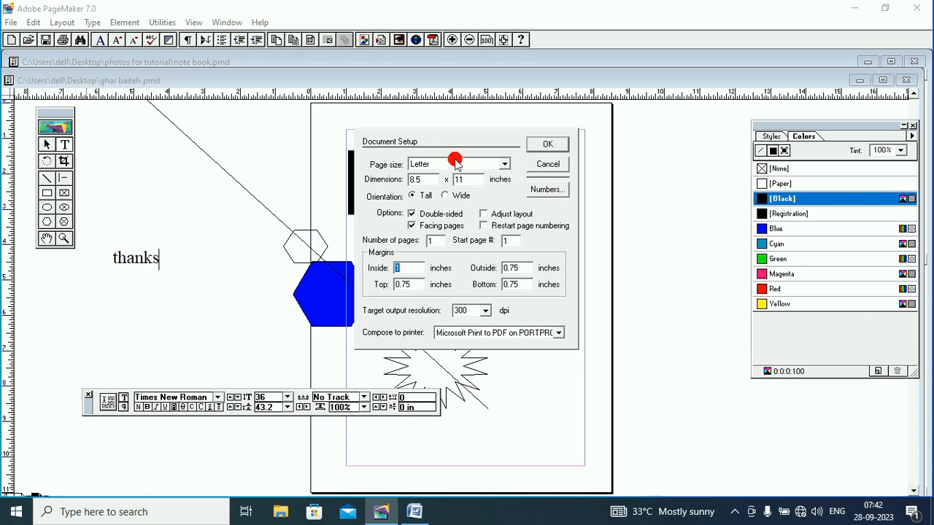
click(549, 164)
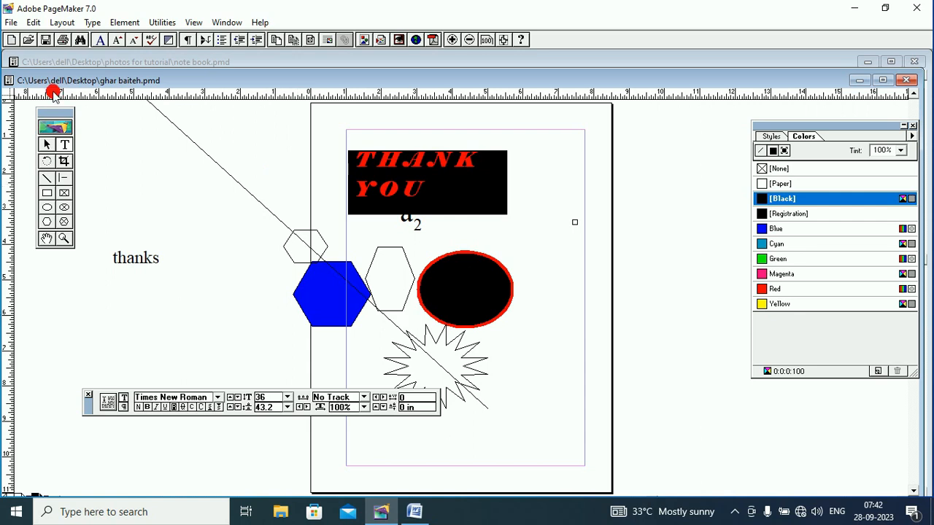
click(10, 22)
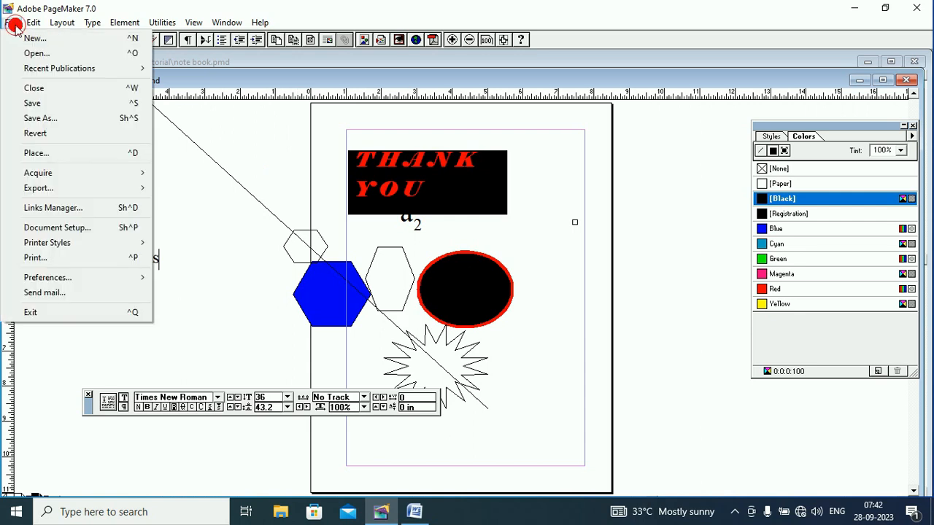
click(68, 232)
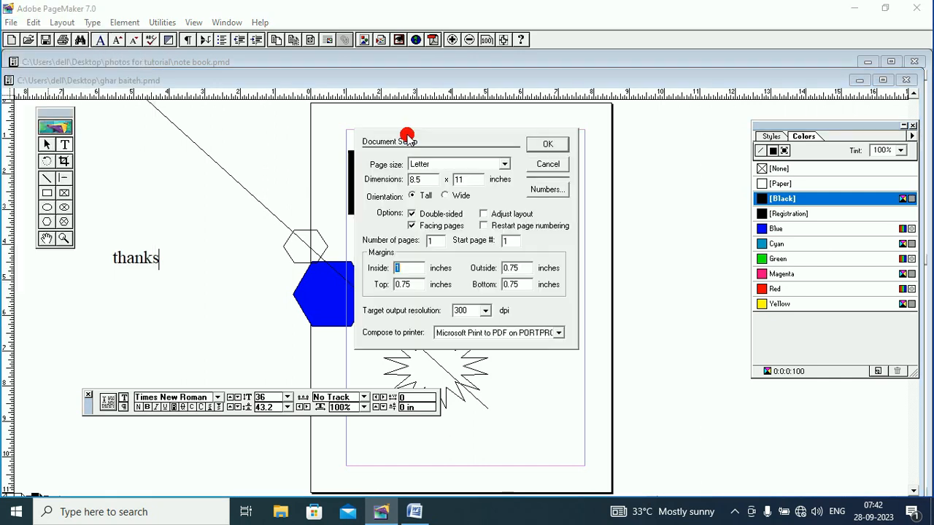
click(445, 197)
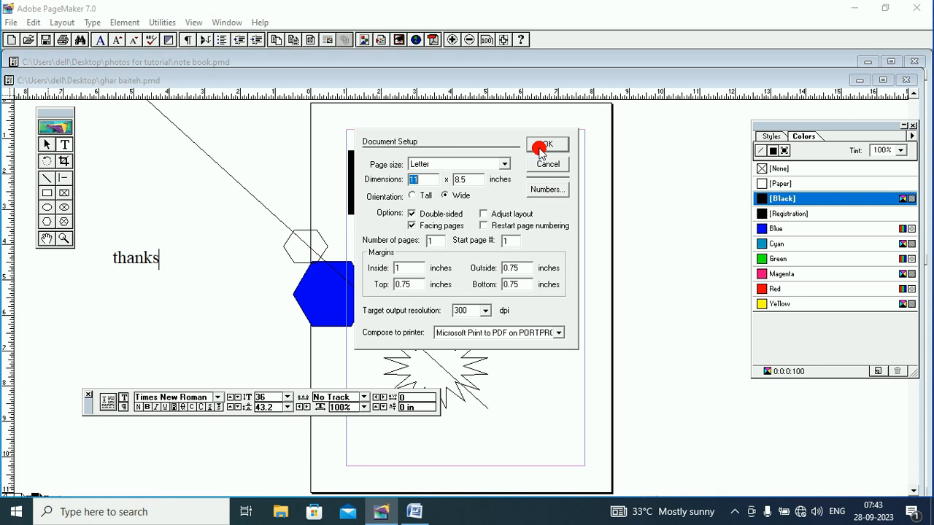
click(541, 147)
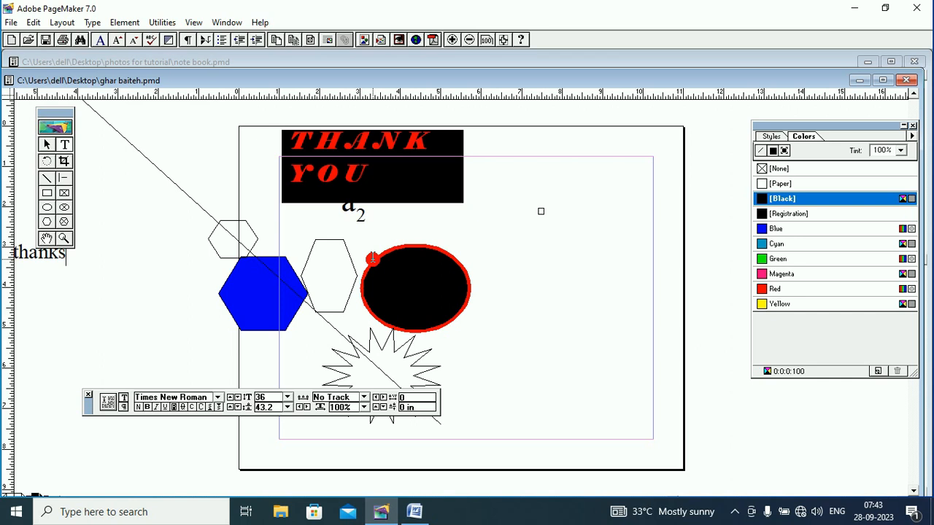
- Change the page size to A4, 8.268 x 11.693 inches, in Document Setup
click(16, 22)
click(64, 229)
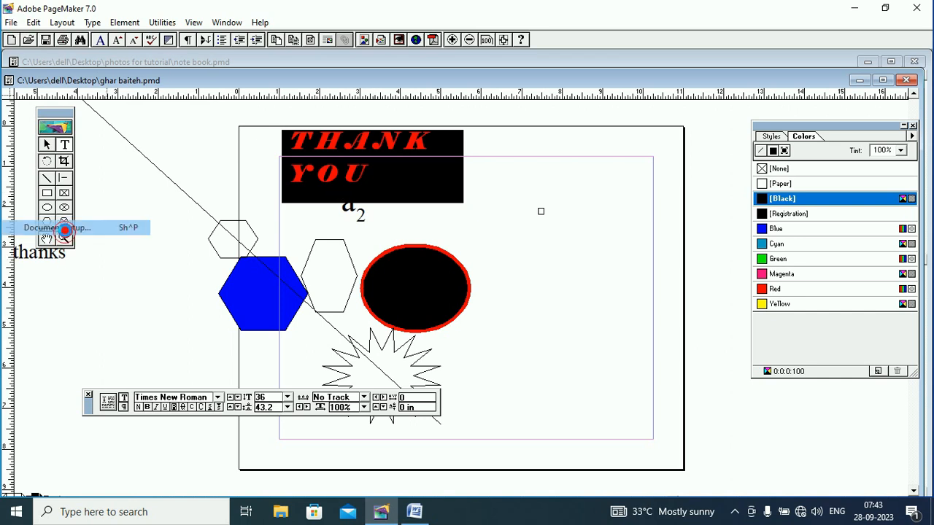
click(503, 165)
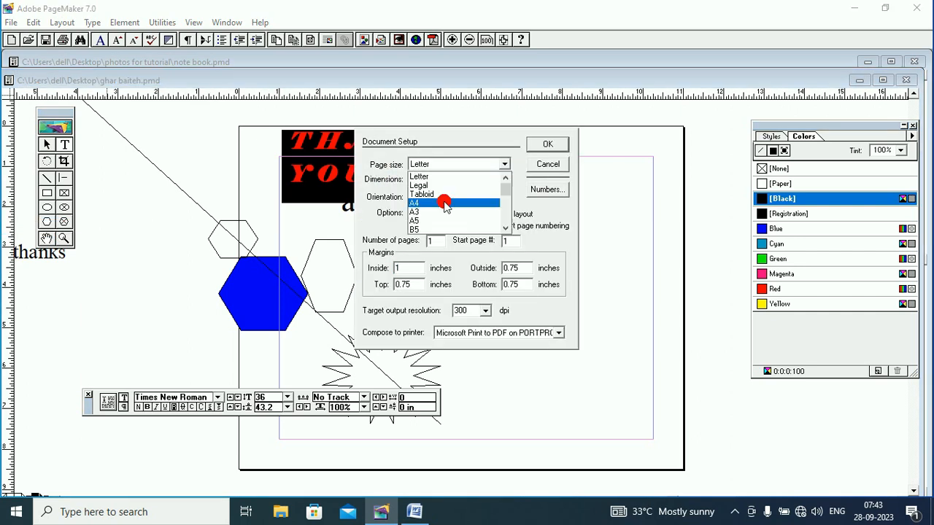
click(444, 203)
click(540, 146)
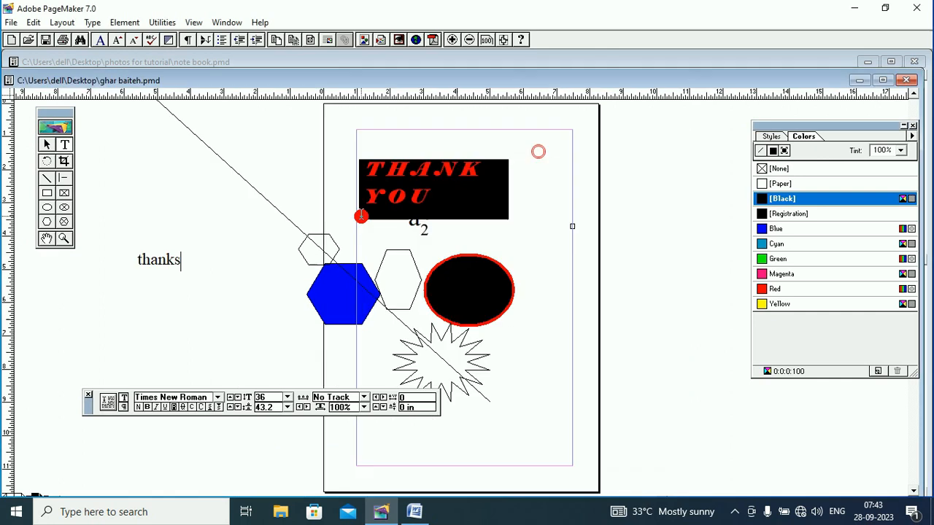